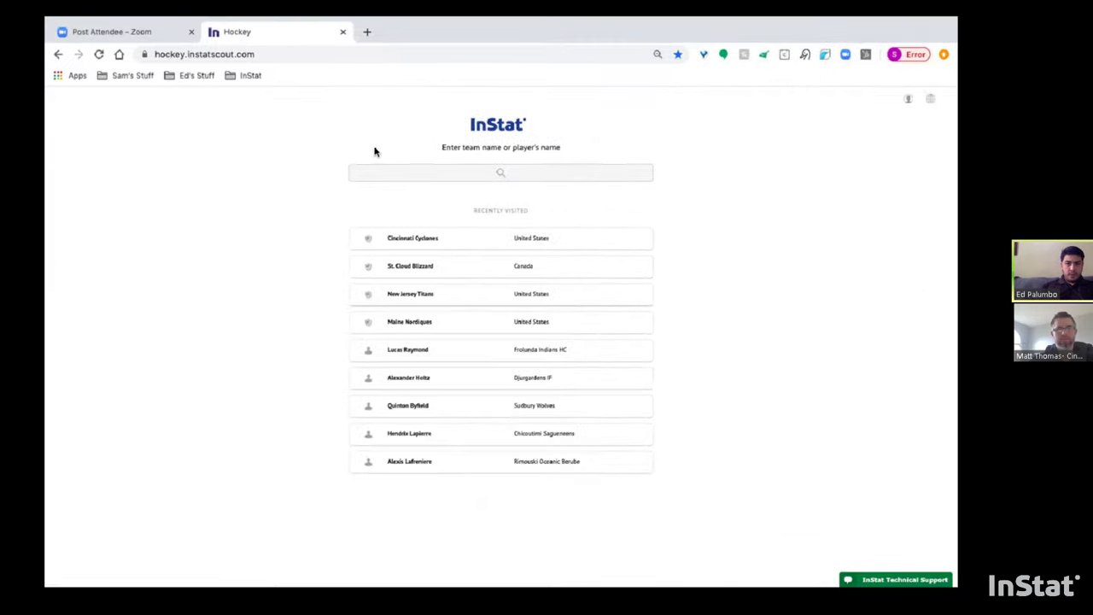
Search the teams and players for lafreniere and close the suggestions.
{"action": "left_click", "coordinate": [491, 175]}
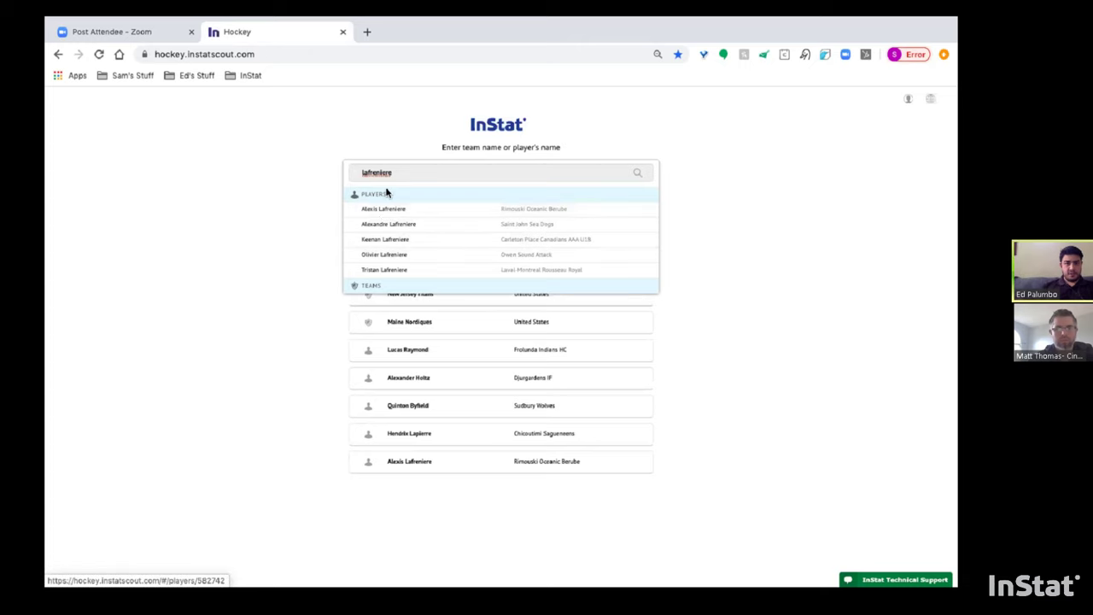
{"action": "left_click", "coordinate": [302, 223]}
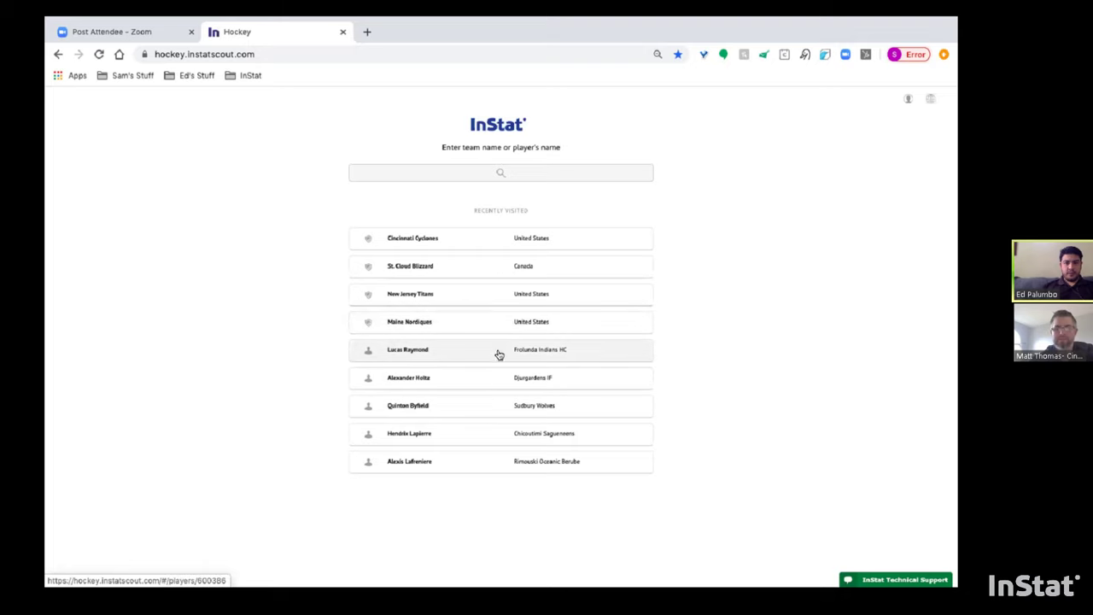
Open the technical support chat window and minimize it again.
{"action": "left_click", "coordinate": [887, 581]}
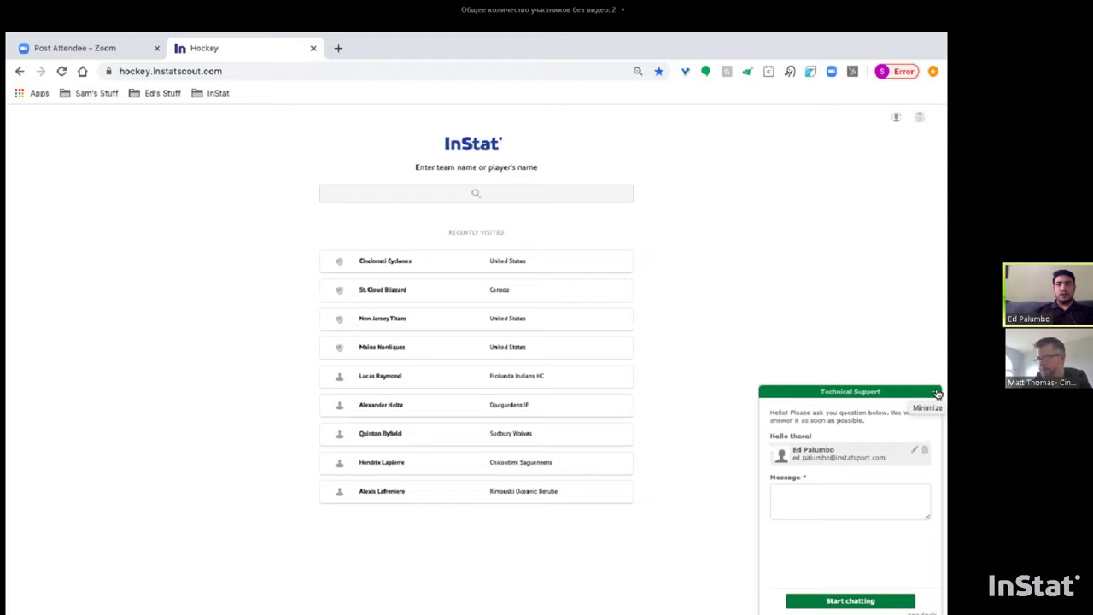
{"action": "left_click", "coordinate": [938, 393]}
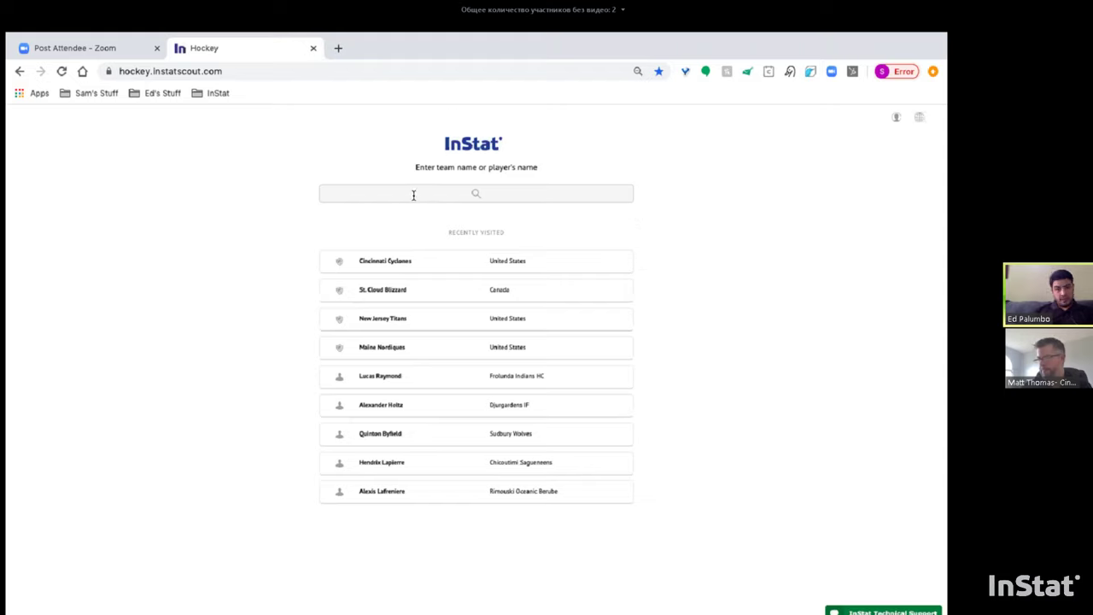
Open the recently visited Cincinnati Cyclones team page and review the available game-range options, keeping Last 10.
{"action": "left_click", "coordinate": [382, 265]}
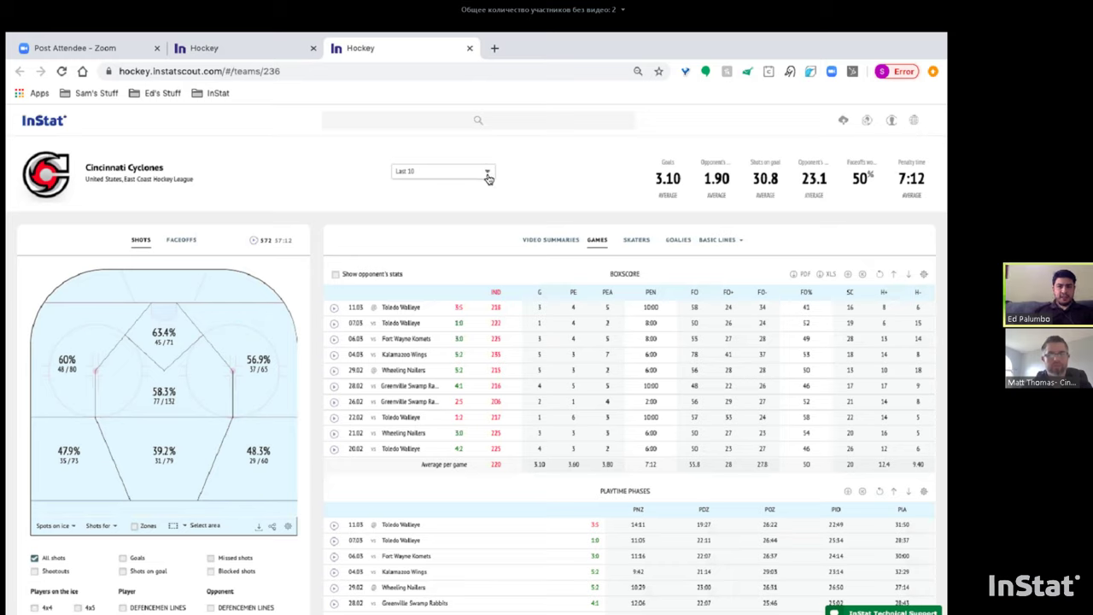
{"action": "left_click", "coordinate": [487, 173]}
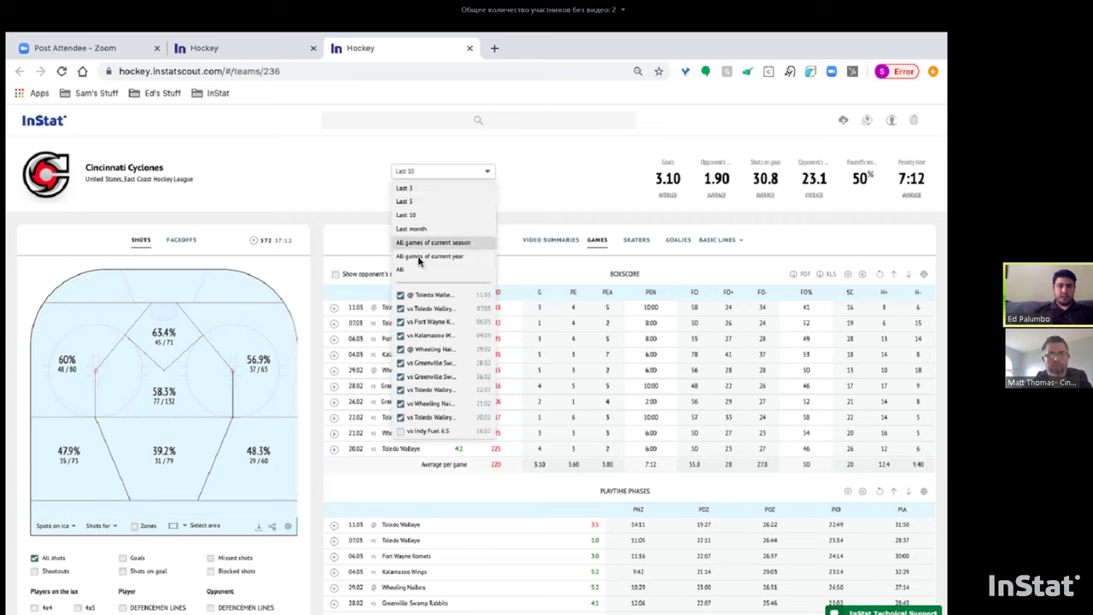
{"action": "scroll", "coordinate": [416, 282], "scroll_direction": "down", "scroll_amount": 2}
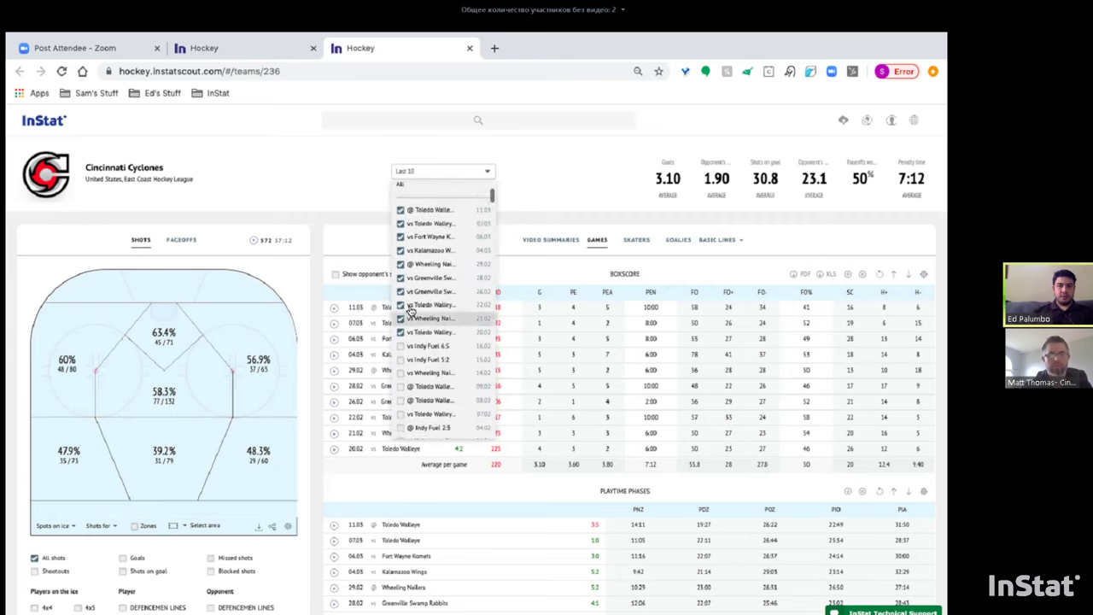
{"action": "scroll", "coordinate": [411, 312], "scroll_direction": "up", "scroll_amount": 3}
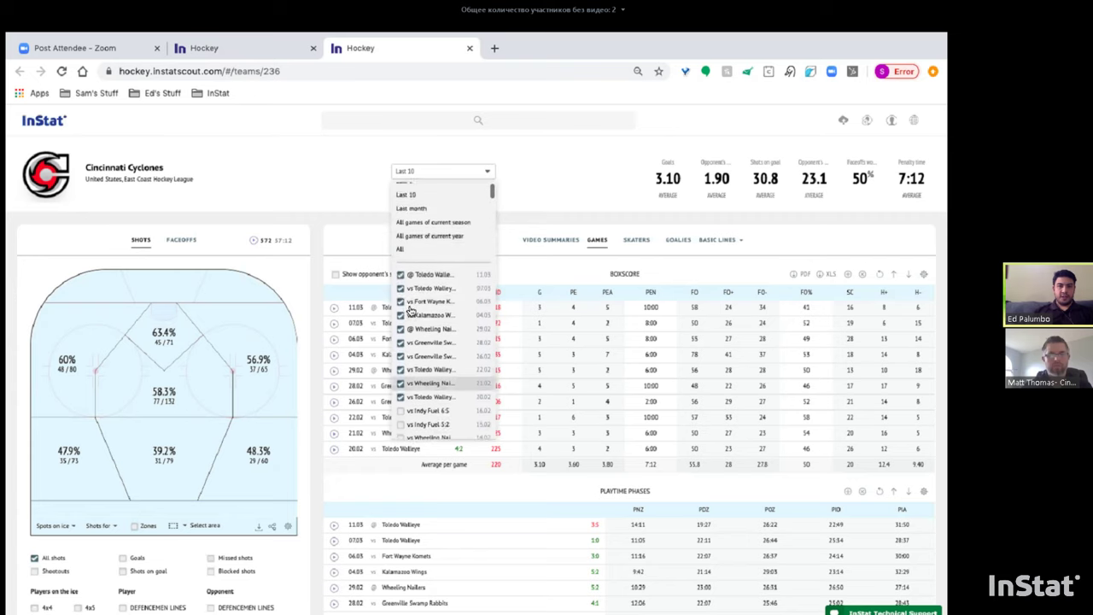
{"action": "left_click", "coordinate": [333, 170]}
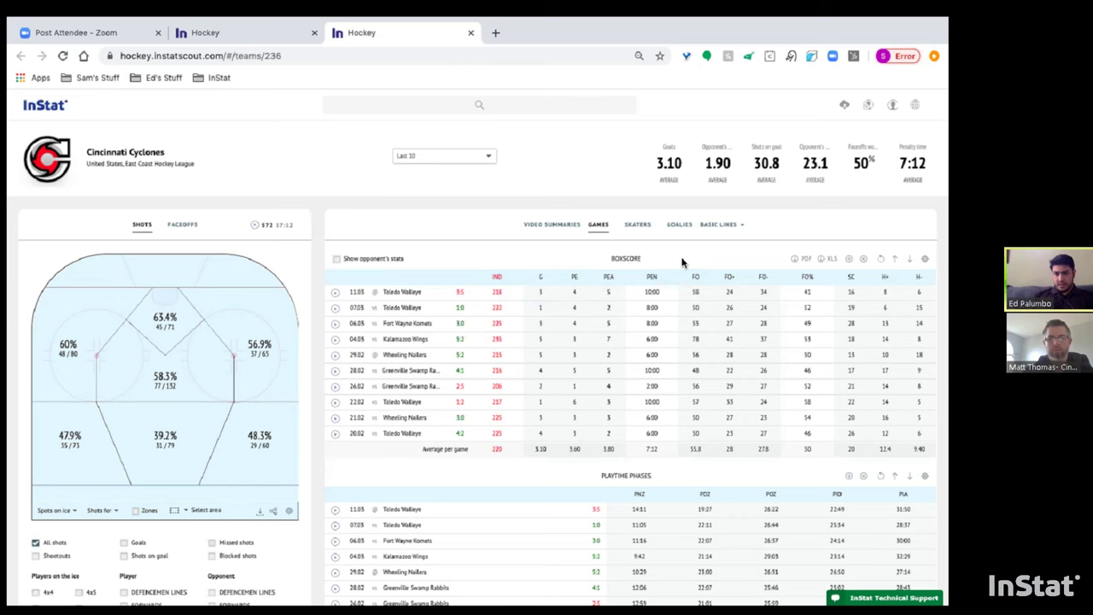
Examine the team's boxscore, playtime phases, power play, passes, and challenges and interceptions tables, including the blocked-shots column.
{"action": "scroll", "coordinate": [683, 263], "scroll_direction": "down", "scroll_amount": 1}
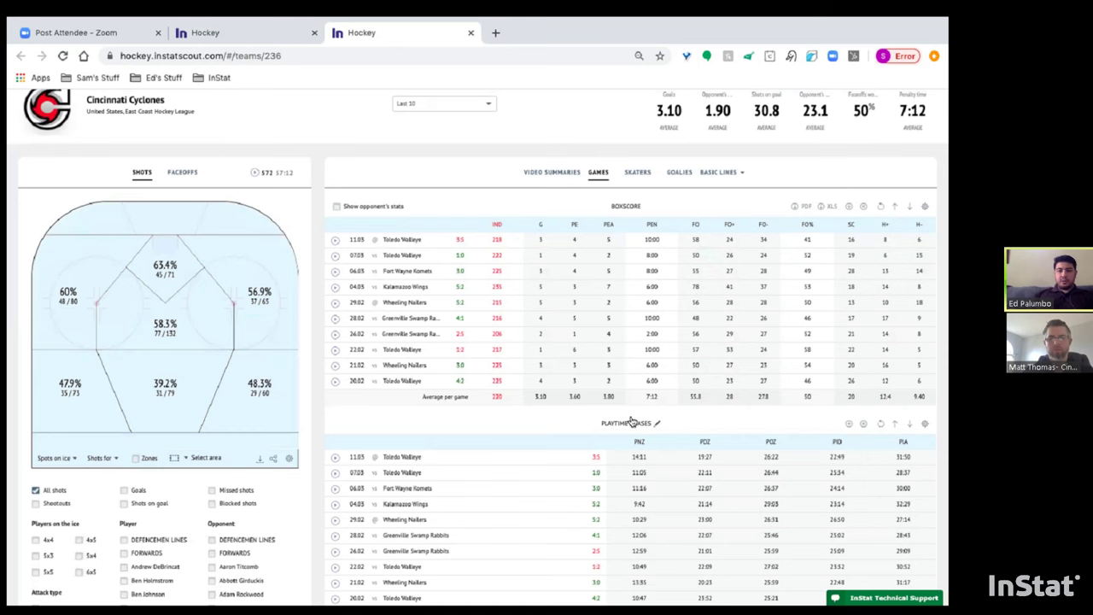
{"action": "scroll", "coordinate": [631, 422], "scroll_direction": "down", "scroll_amount": 1}
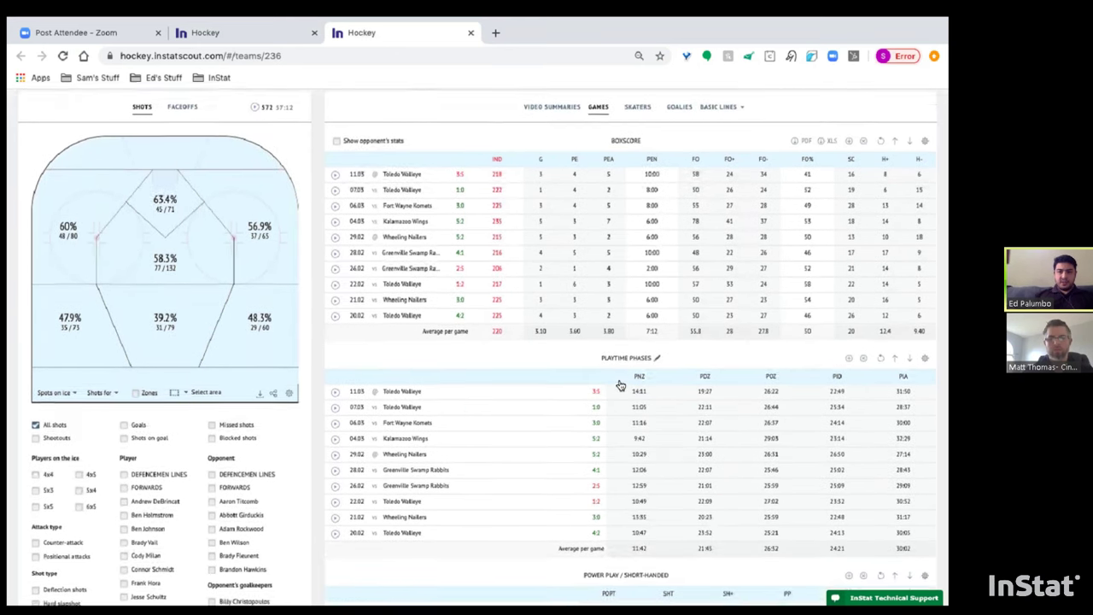
{"action": "scroll", "coordinate": [620, 385], "scroll_direction": "down", "scroll_amount": 1}
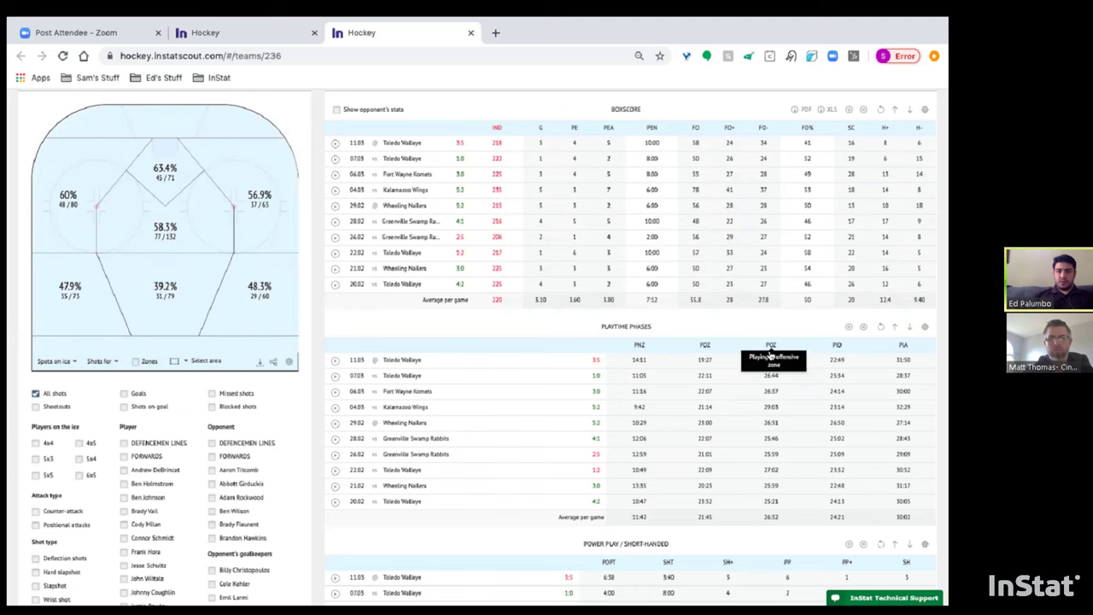
{"action": "scroll", "coordinate": [520, 384], "scroll_direction": "down", "scroll_amount": 1}
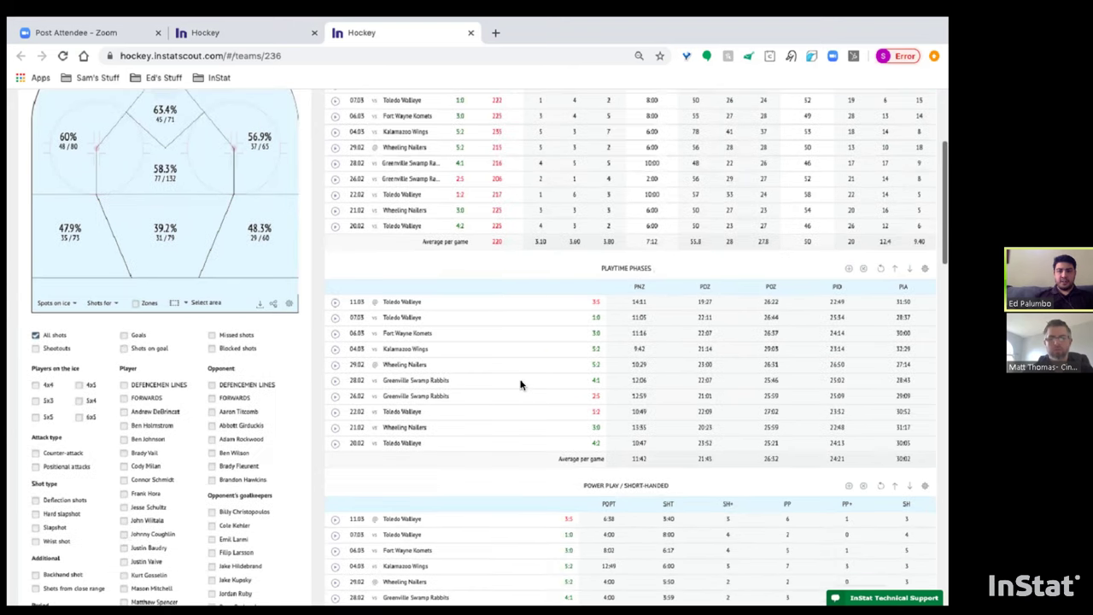
{"action": "scroll", "coordinate": [520, 384], "scroll_direction": "down", "scroll_amount": 3}
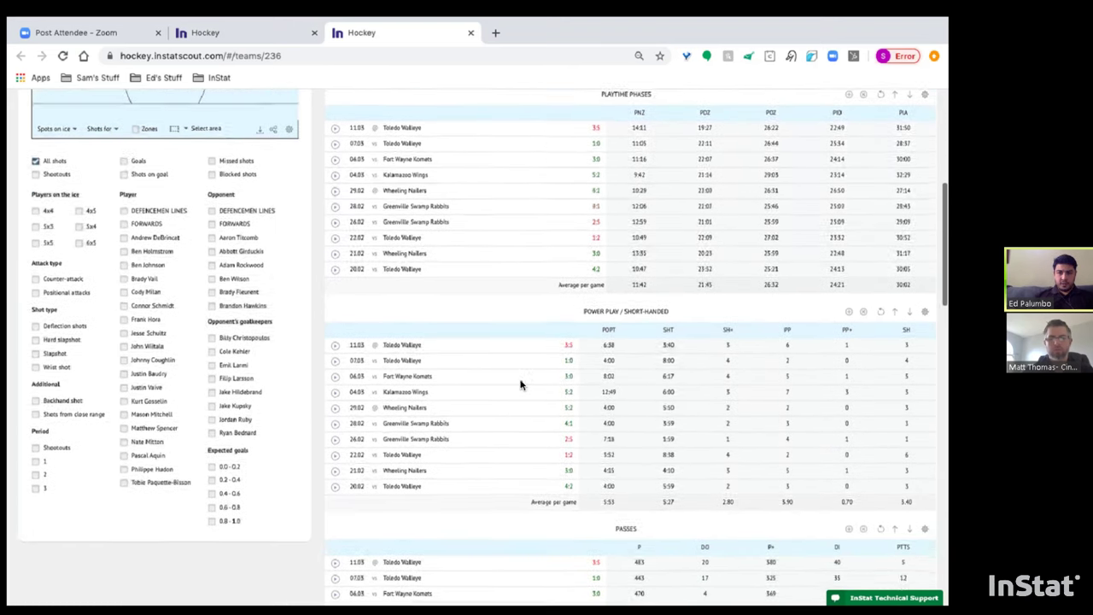
{"action": "scroll", "coordinate": [520, 384], "scroll_direction": "down", "scroll_amount": 1}
{"action": "scroll", "coordinate": [646, 272], "scroll_direction": "down", "scroll_amount": 3}
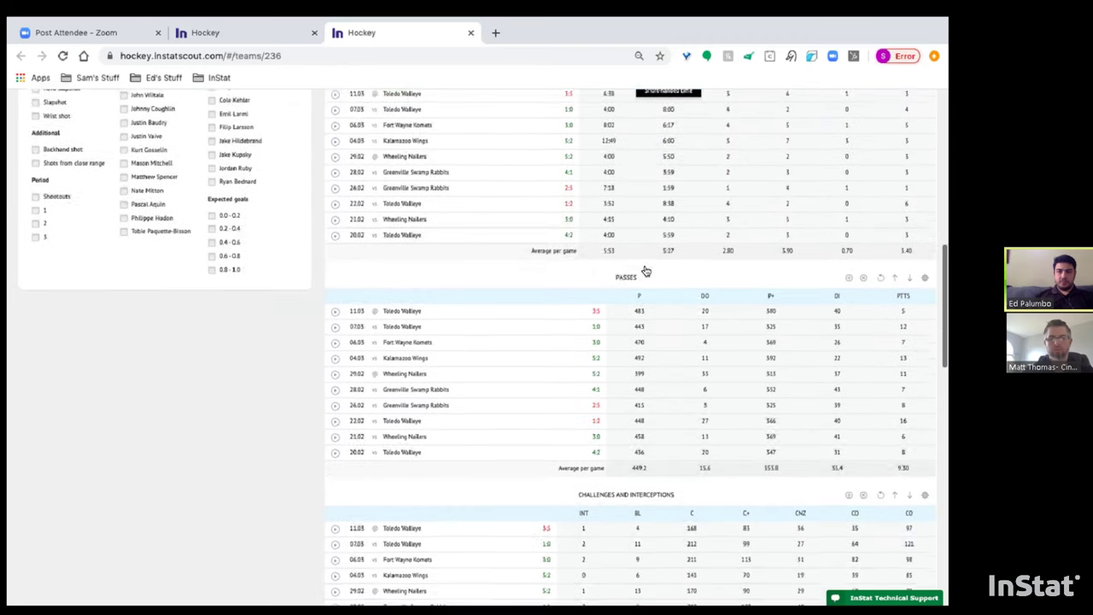
{"action": "scroll", "coordinate": [649, 320], "scroll_direction": "down", "scroll_amount": 2}
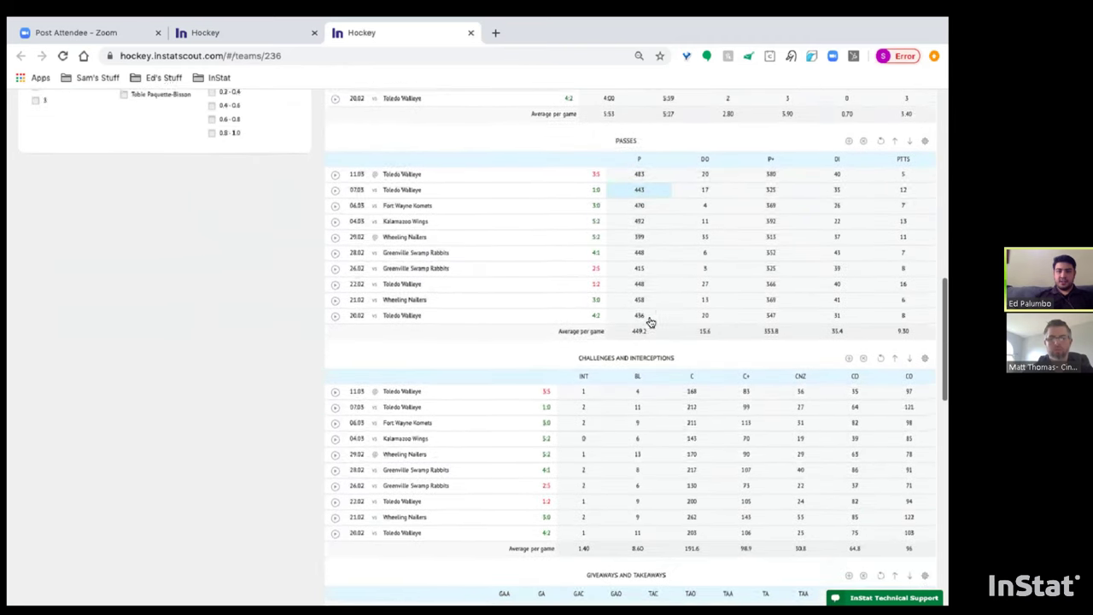
{"action": "scroll", "coordinate": [650, 322], "scroll_direction": "down", "scroll_amount": 2}
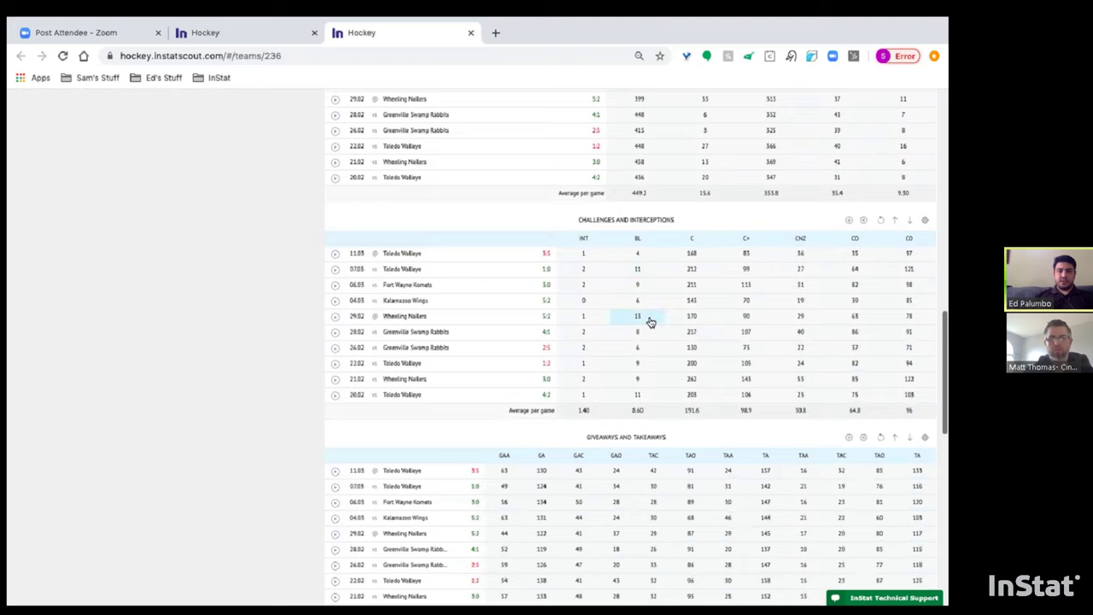
{"action": "scroll", "coordinate": [649, 322], "scroll_direction": "down", "scroll_amount": 2}
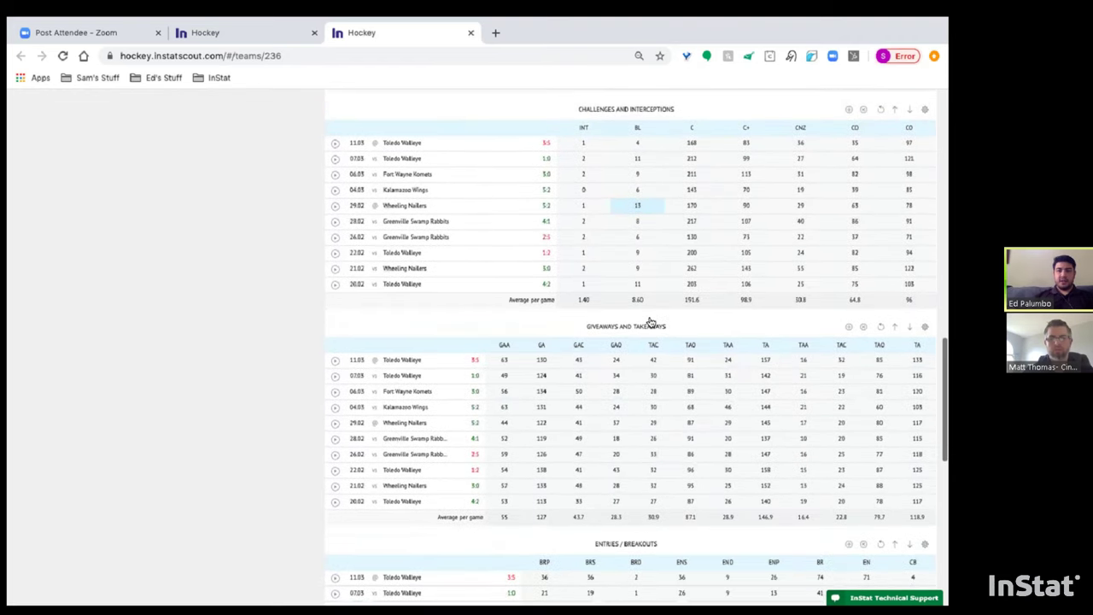
{"action": "scroll", "coordinate": [614, 126], "scroll_direction": "up", "scroll_amount": 1}
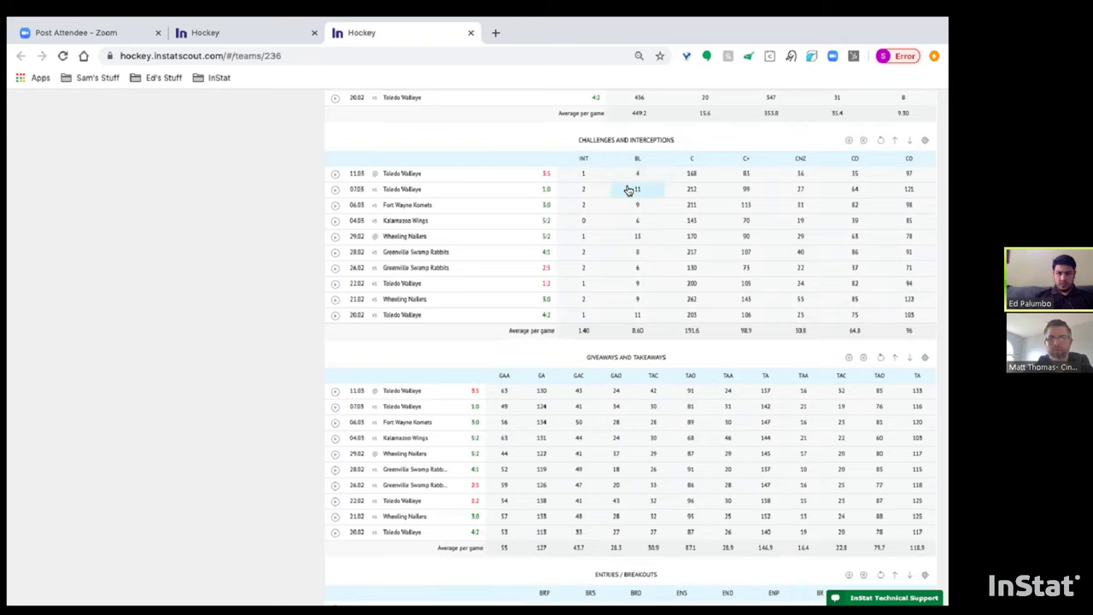
{"action": "scroll", "coordinate": [629, 190], "scroll_direction": "down", "scroll_amount": 1}
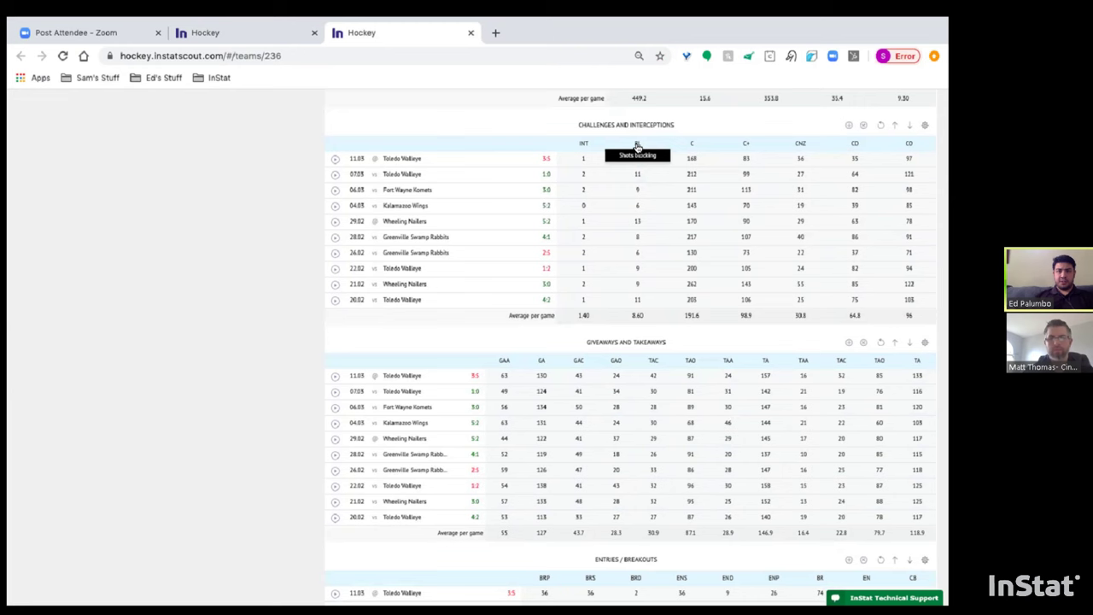
Examine the giveaways and takeaways, entries/breakouts, faceoffs by zones, and shots tables for the team's games.
{"action": "scroll", "coordinate": [649, 248], "scroll_direction": "down", "scroll_amount": 3}
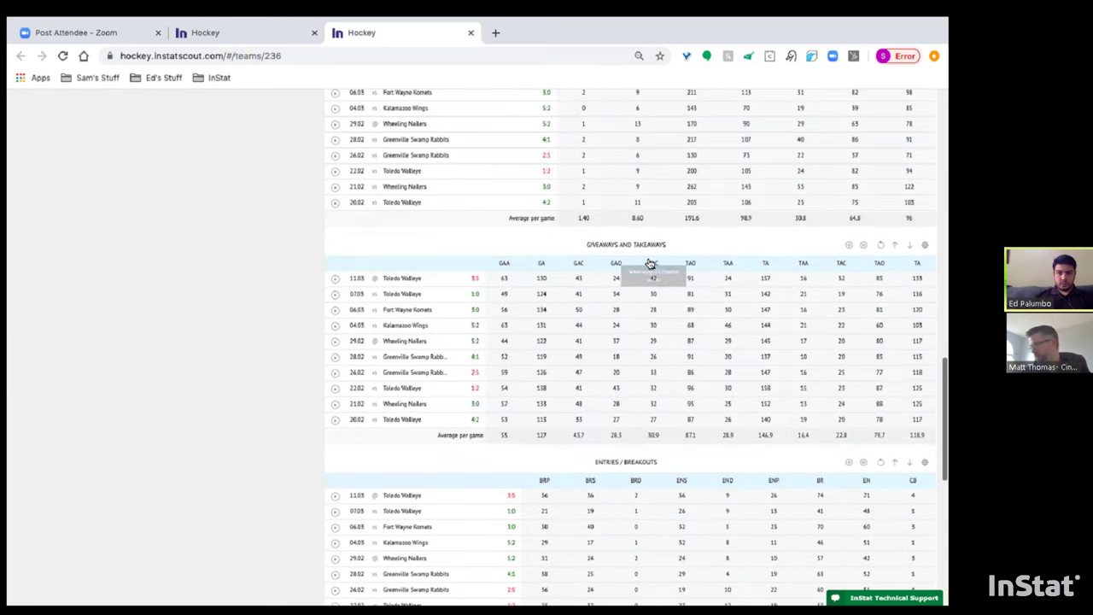
{"action": "scroll", "coordinate": [650, 264], "scroll_direction": "down", "scroll_amount": 1}
{"action": "scroll", "coordinate": [686, 273], "scroll_direction": "down", "scroll_amount": 1}
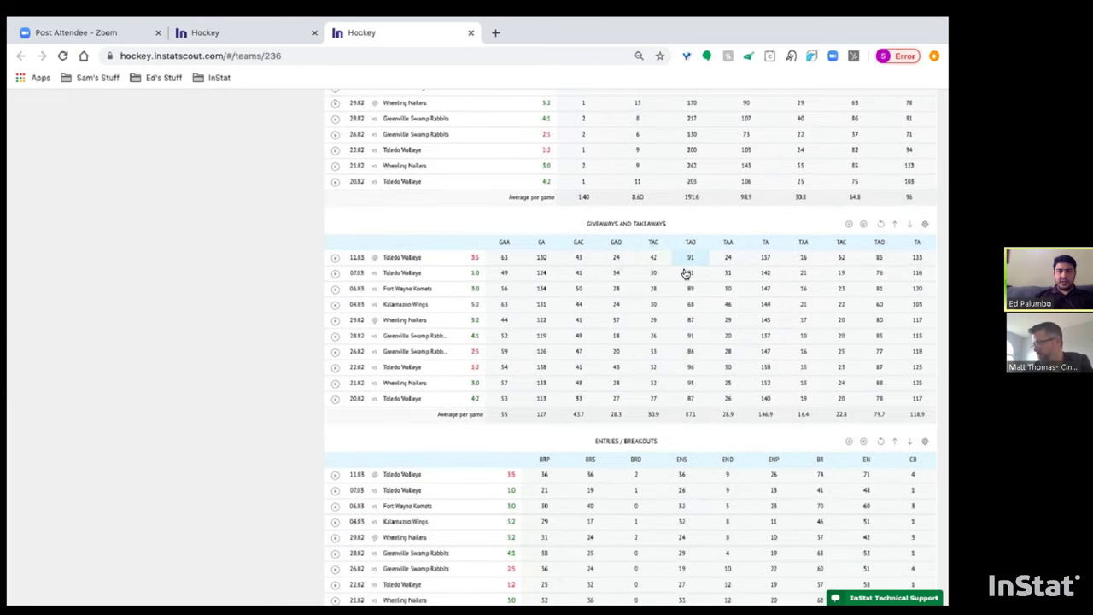
{"action": "scroll", "coordinate": [686, 274], "scroll_direction": "down", "scroll_amount": 7}
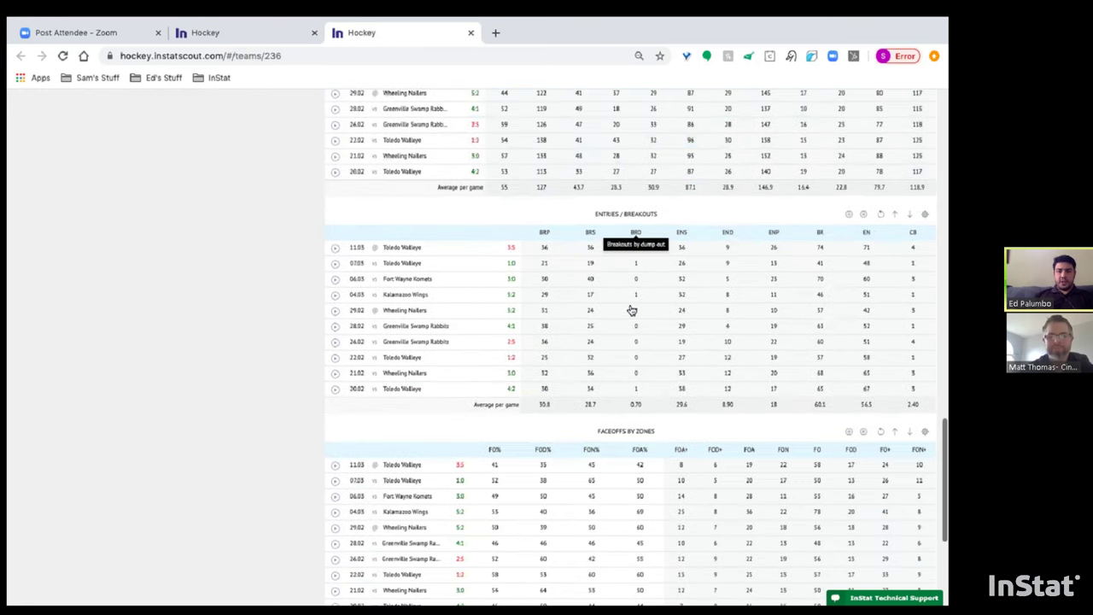
{"action": "scroll", "coordinate": [632, 310], "scroll_direction": "down", "scroll_amount": 4}
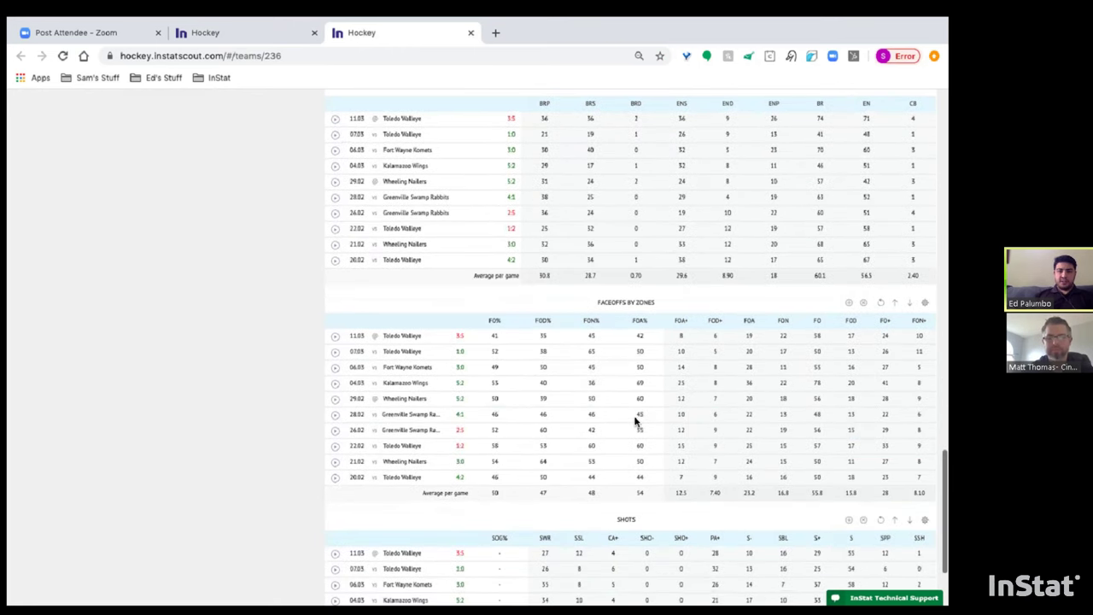
{"action": "scroll", "coordinate": [636, 420], "scroll_direction": "down", "scroll_amount": 4}
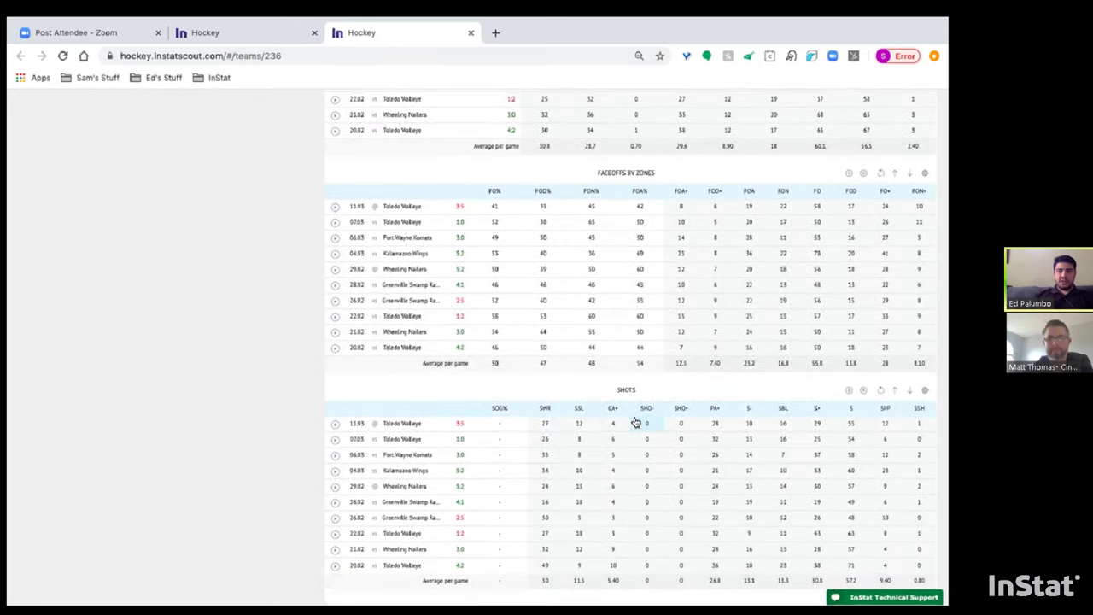
{"action": "scroll", "coordinate": [632, 401], "scroll_direction": "up", "scroll_amount": 3}
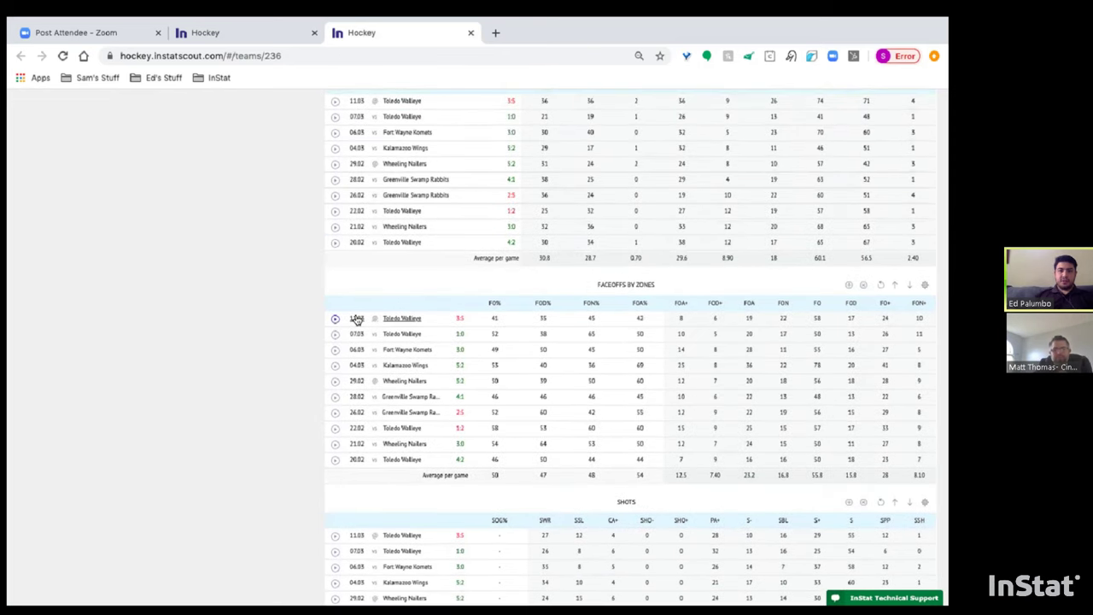
{"action": "scroll", "coordinate": [200, 305], "scroll_direction": "up", "scroll_amount": 5}
{"action": "scroll", "coordinate": [200, 305], "scroll_direction": "down", "scroll_amount": 4}
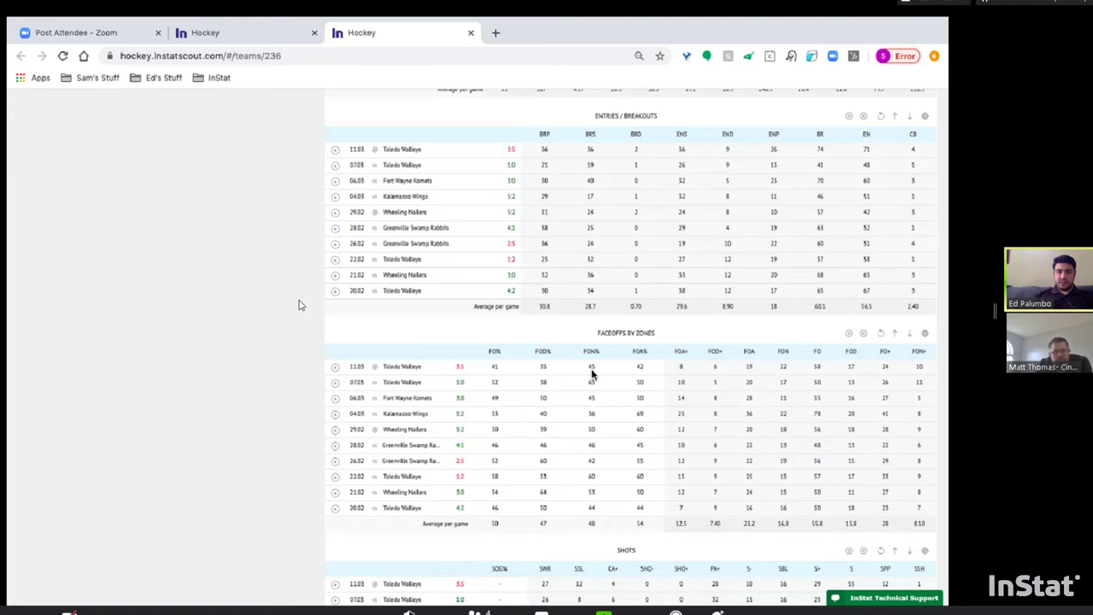
Switch the team's rink diagram from shots to faceoffs.
{"action": "scroll", "coordinate": [263, 345], "scroll_direction": "up", "scroll_amount": 5}
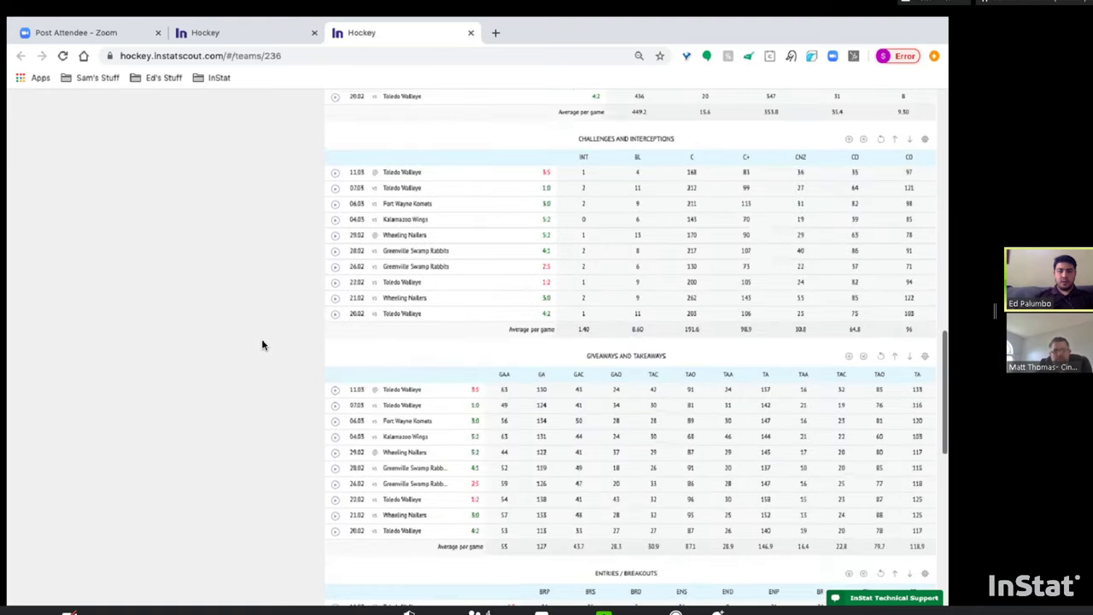
{"action": "scroll", "coordinate": [263, 345], "scroll_direction": "up", "scroll_amount": 10}
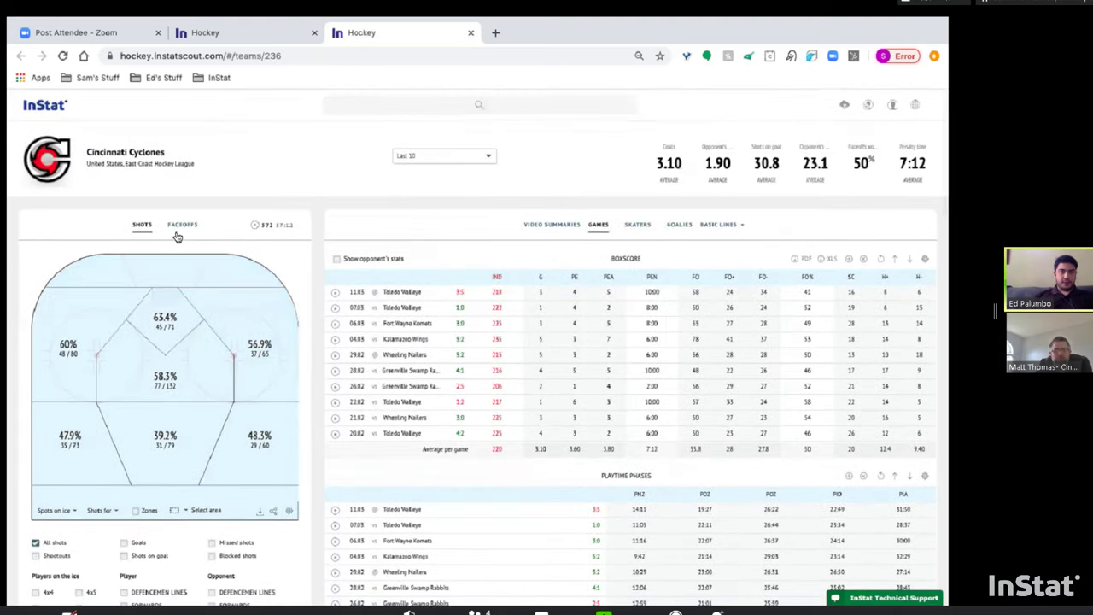
{"action": "left_click", "coordinate": [179, 229]}
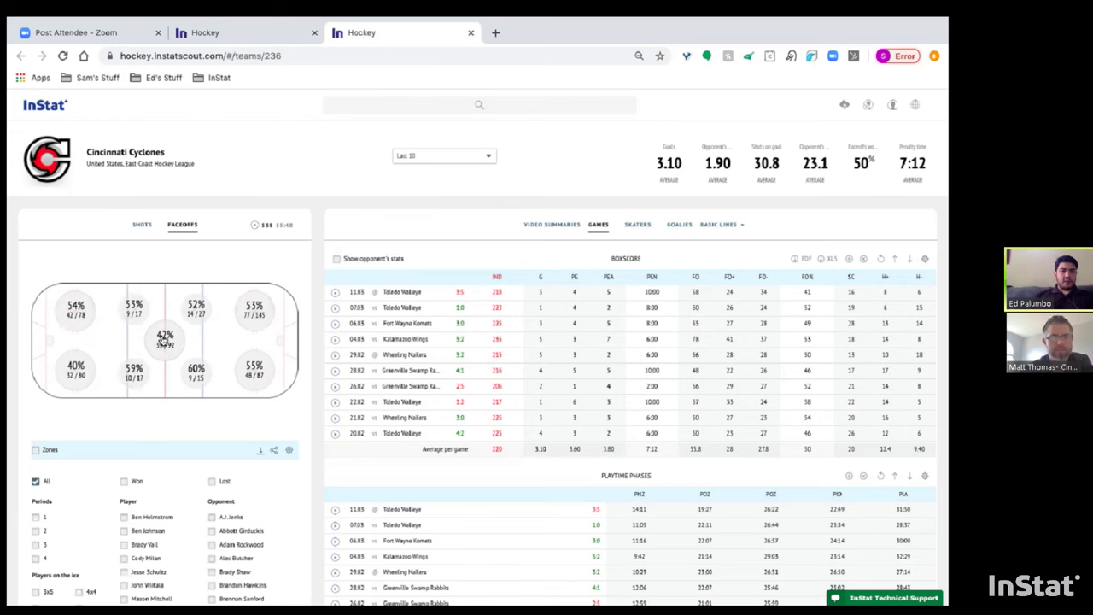
Filter the faceoff diagram to the second player listed, view the percentages, and clear that player filter.
{"action": "scroll", "coordinate": [161, 410], "scroll_direction": "down", "scroll_amount": 1}
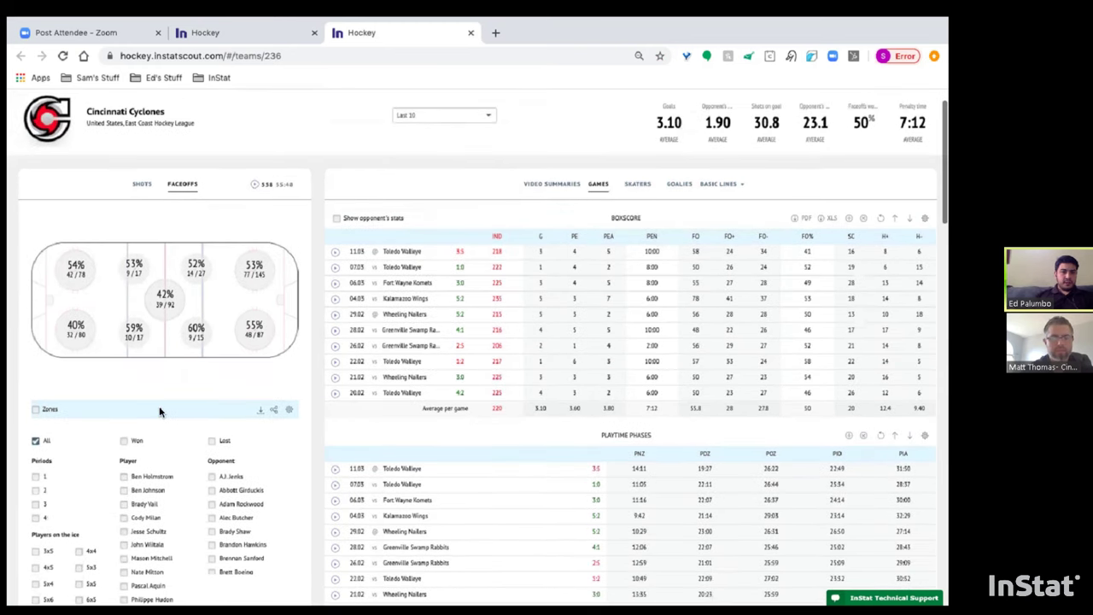
{"action": "scroll", "coordinate": [160, 414], "scroll_direction": "down", "scroll_amount": 3}
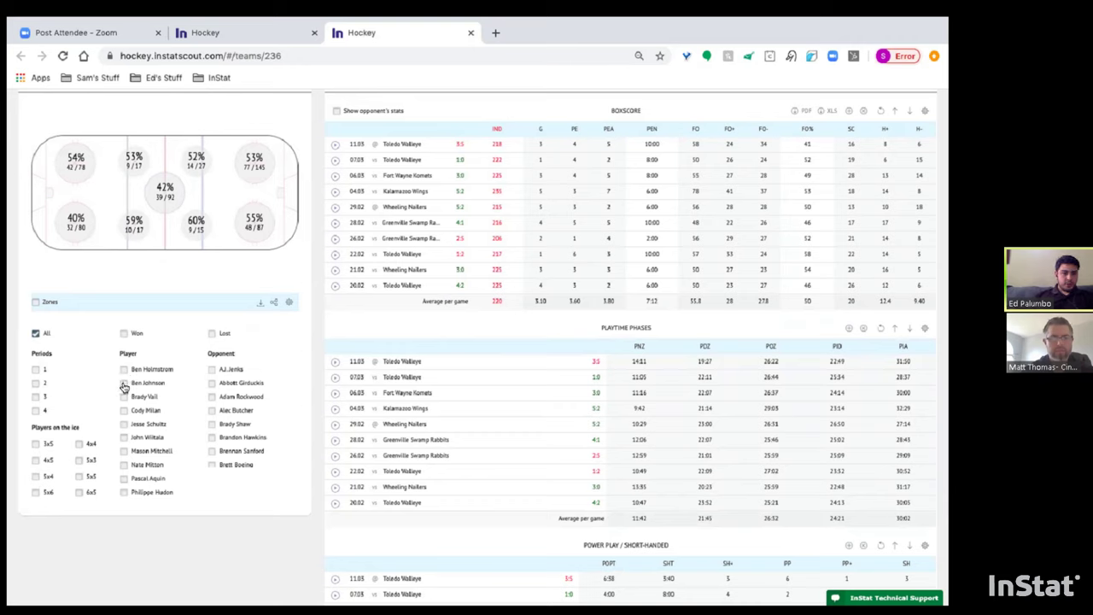
{"action": "left_click", "coordinate": [124, 383]}
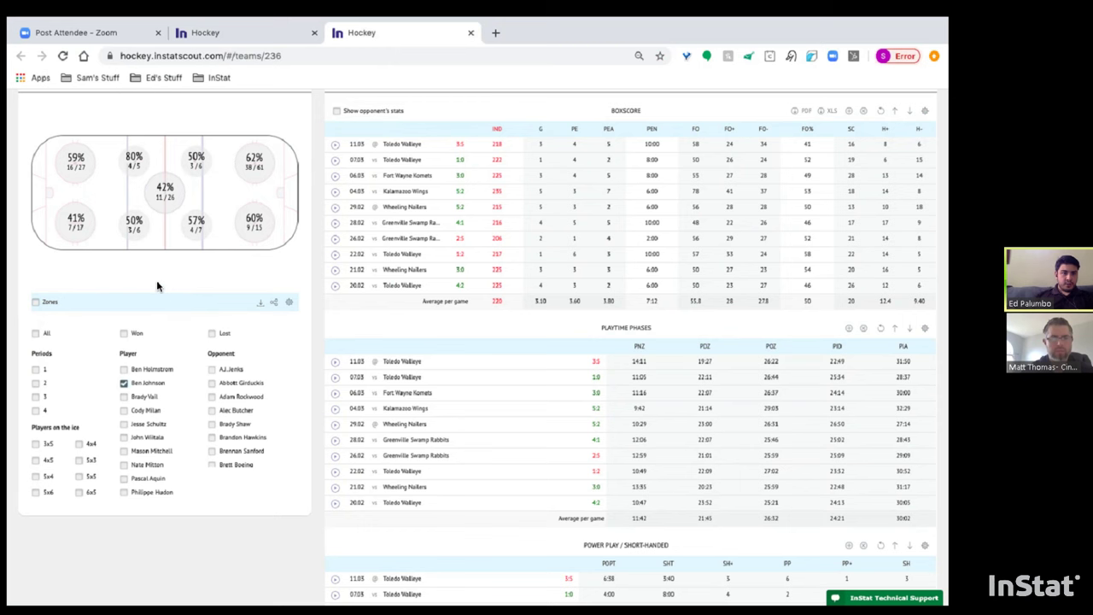
{"action": "scroll", "coordinate": [158, 286], "scroll_direction": "up", "scroll_amount": 1}
{"action": "scroll", "coordinate": [145, 359], "scroll_direction": "down", "scroll_amount": 1}
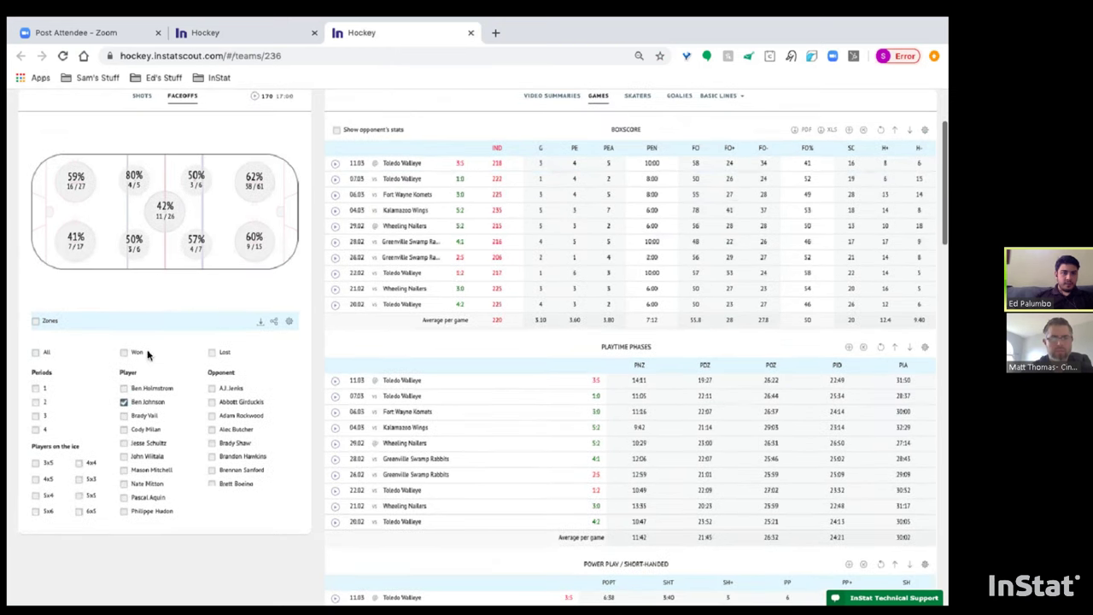
{"action": "left_click", "coordinate": [124, 403]}
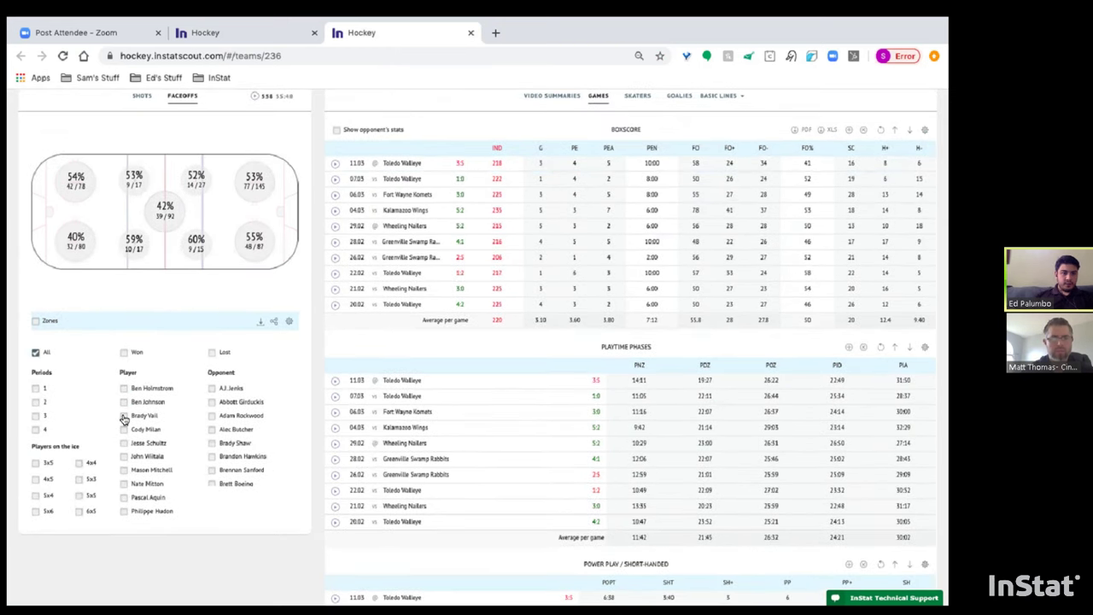
View the faceoff percentages for the third player listed and for the second player listed, clearing each player filter after viewing.
{"action": "left_click", "coordinate": [124, 416]}
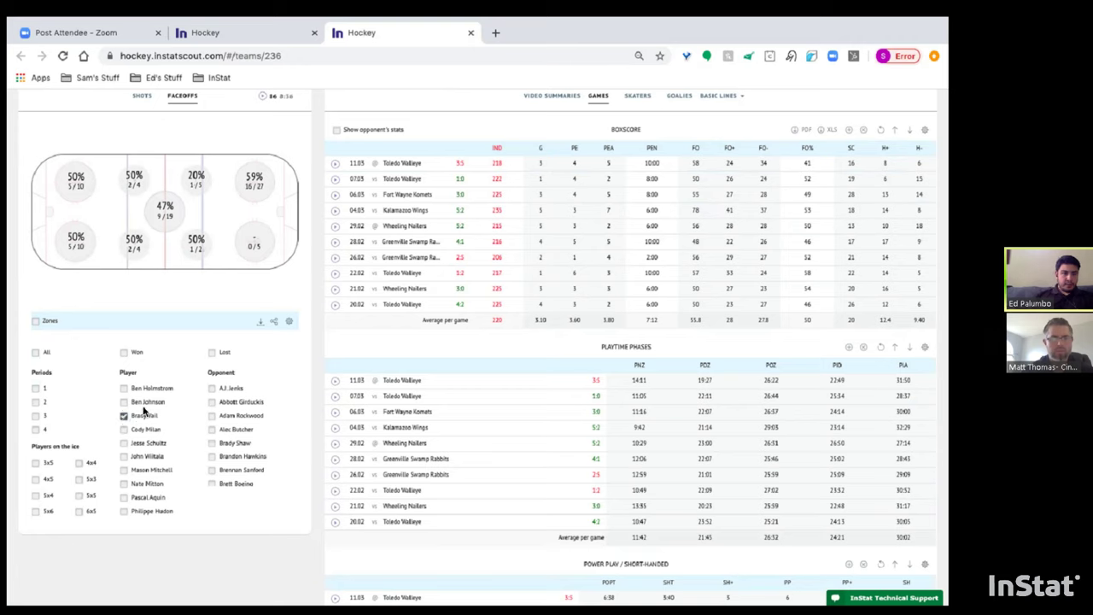
{"action": "left_click", "coordinate": [125, 419]}
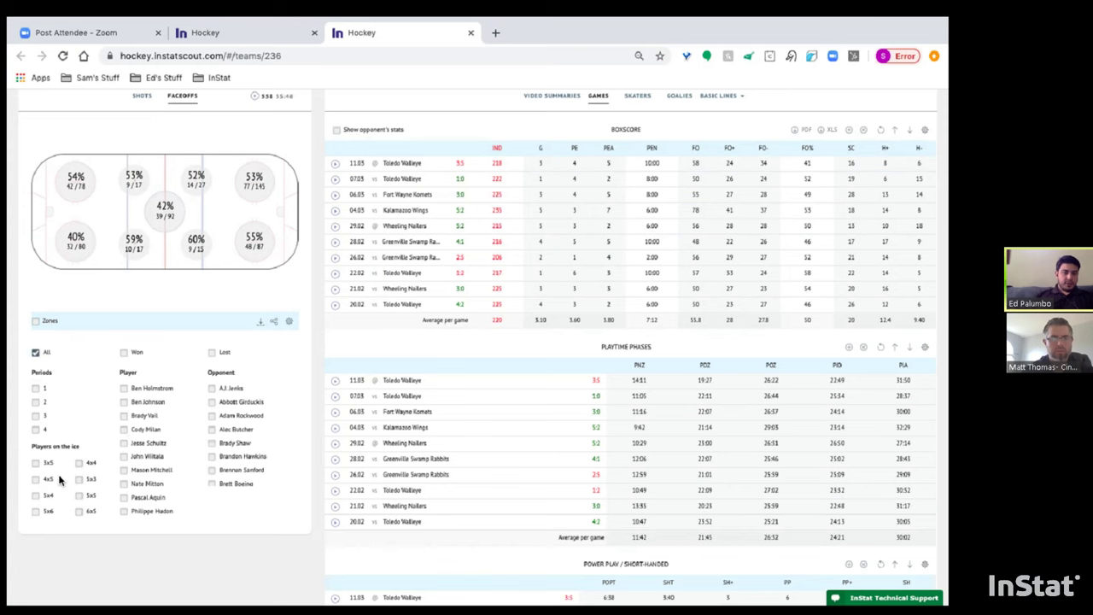
{"action": "scroll", "coordinate": [60, 481], "scroll_direction": "down", "scroll_amount": 1}
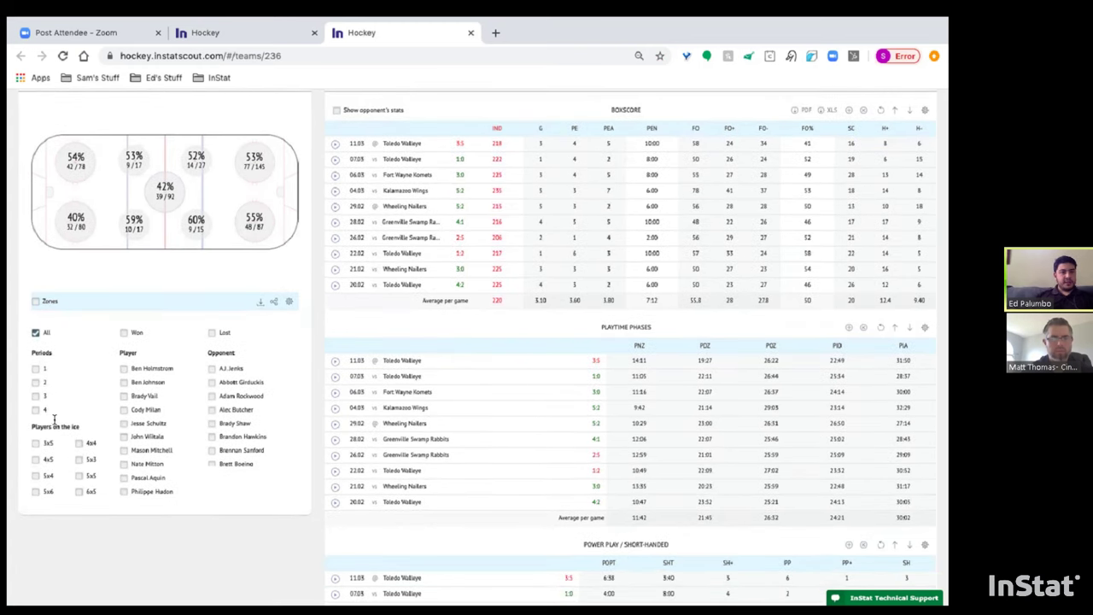
{"action": "scroll", "coordinate": [74, 410], "scroll_direction": "up", "scroll_amount": 3}
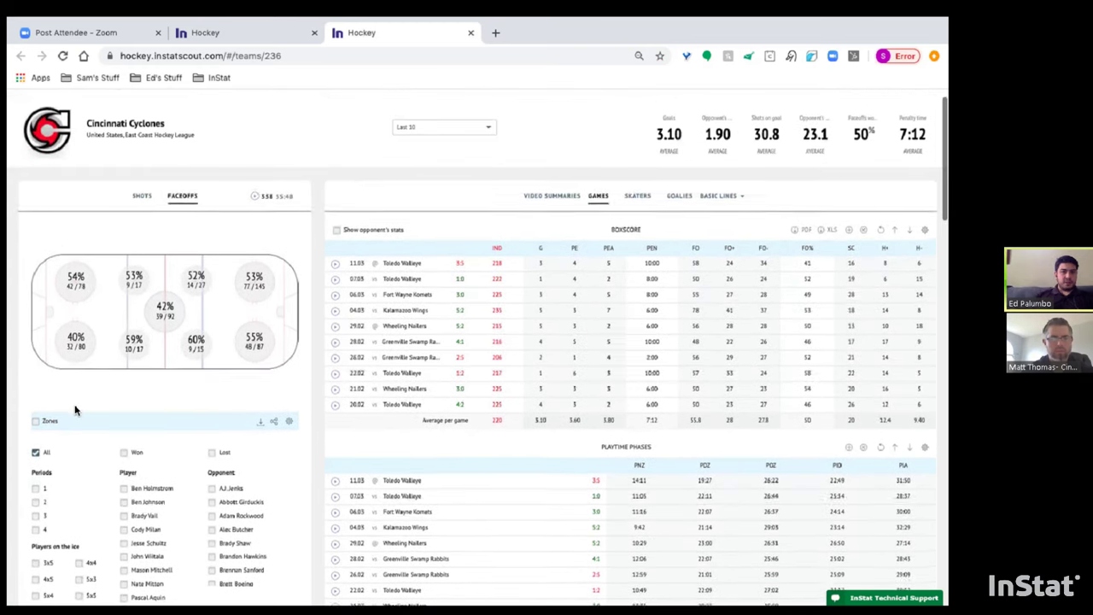
{"action": "left_click", "coordinate": [125, 502]}
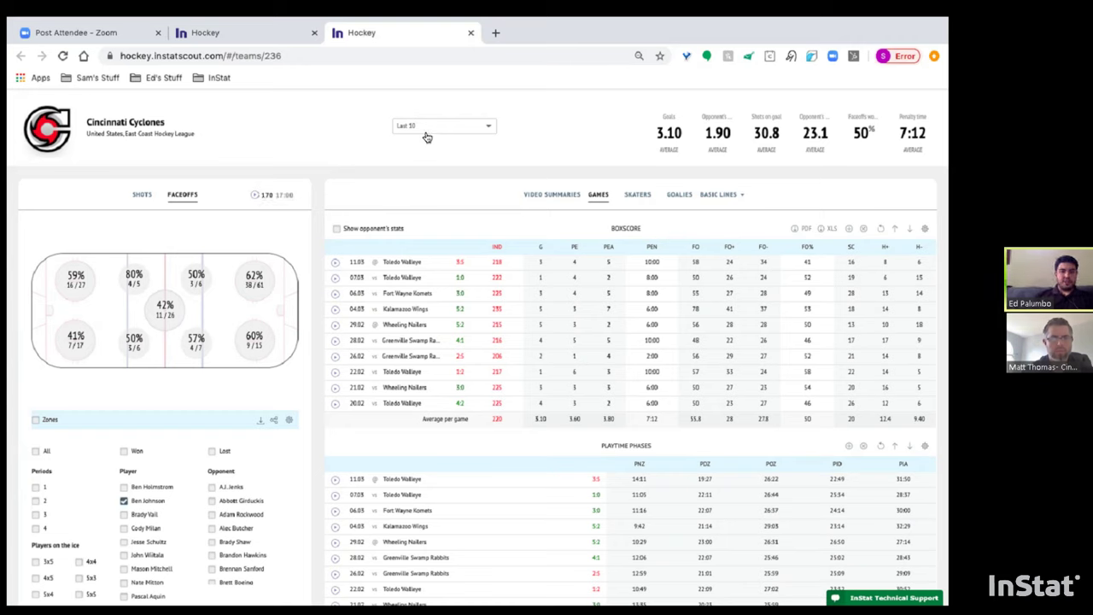
{"action": "left_click", "coordinate": [124, 502]}
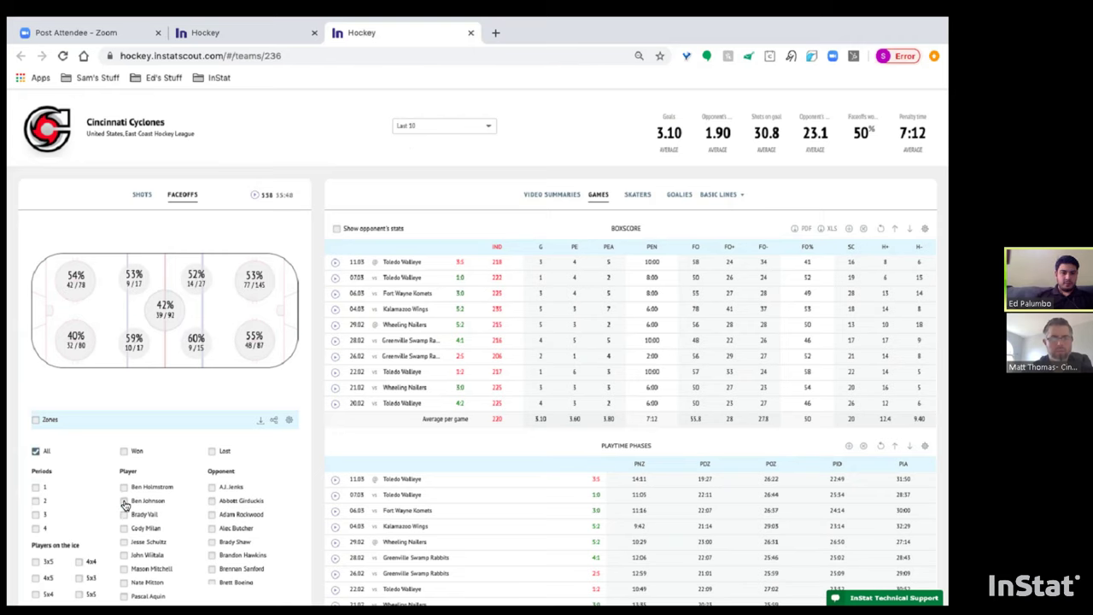
Switch the team's rink diagram back to shots and inspect the details of several individual shot markers.
{"action": "left_click", "coordinate": [142, 196]}
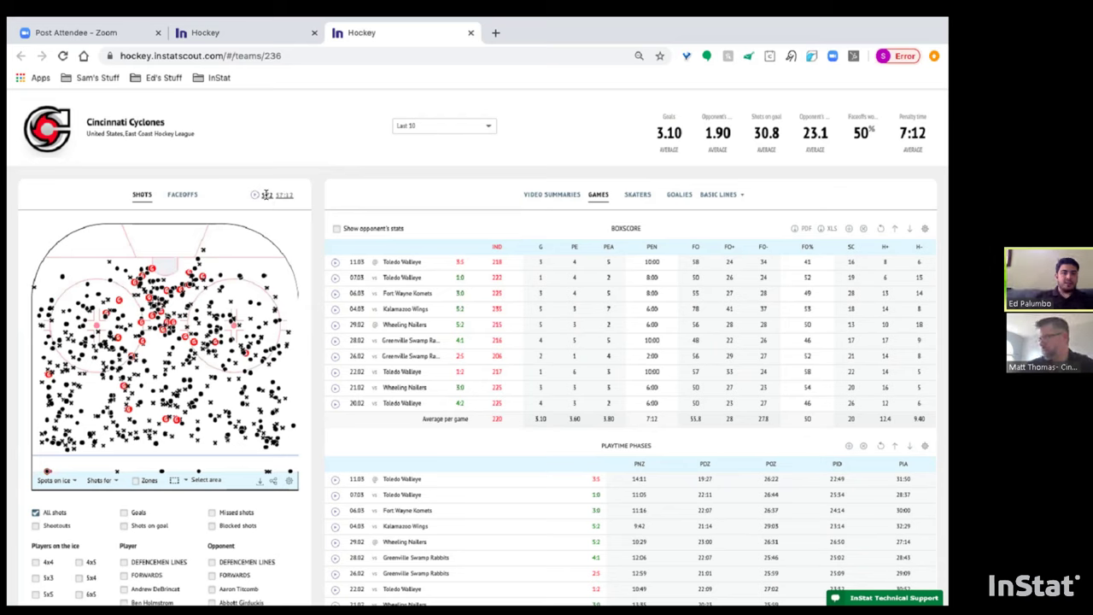
{"action": "mouse_move", "coordinate": [220, 292]}
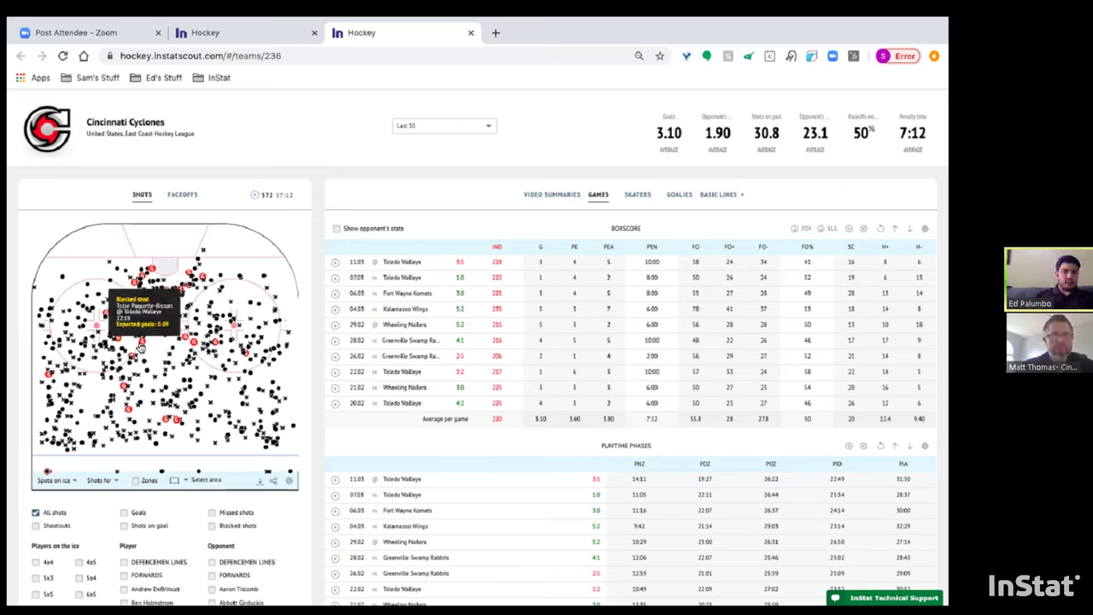
{"action": "mouse_move", "coordinate": [121, 325]}
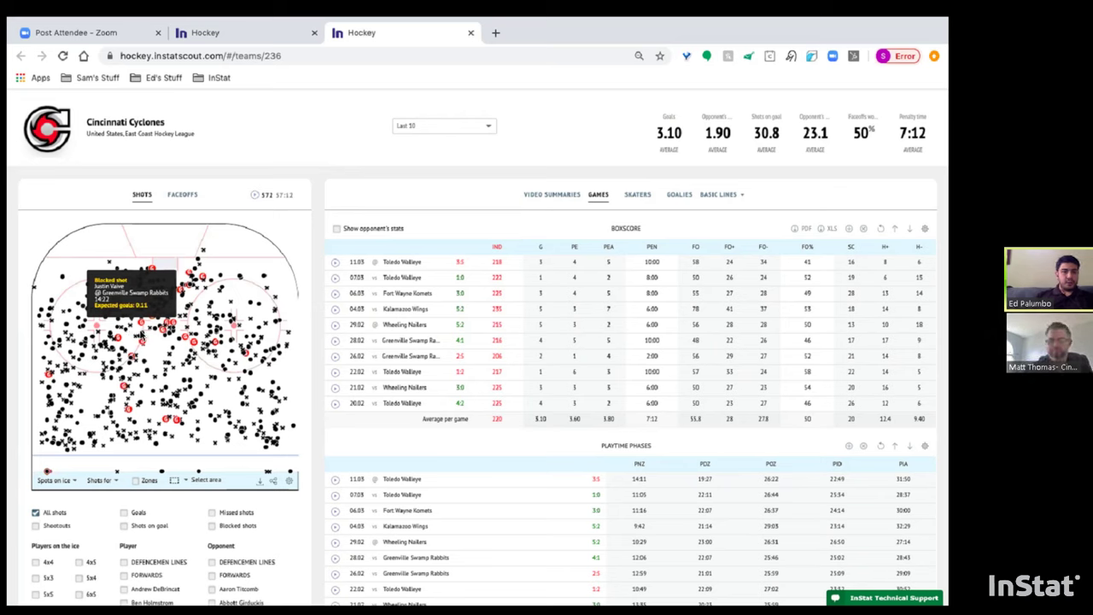
{"action": "mouse_move", "coordinate": [145, 348]}
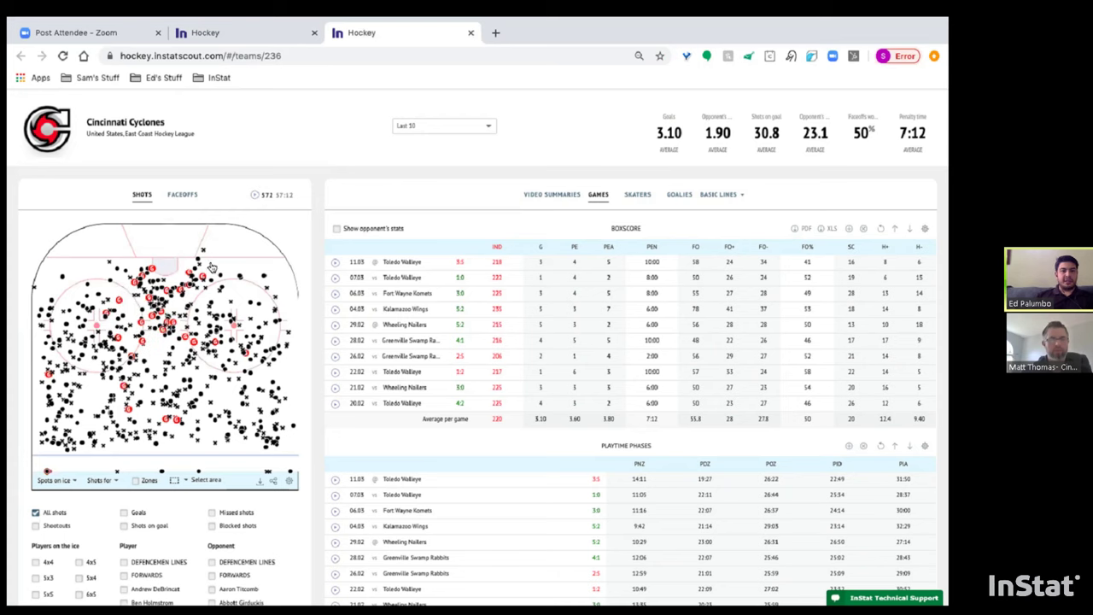
{"action": "mouse_move", "coordinate": [165, 306]}
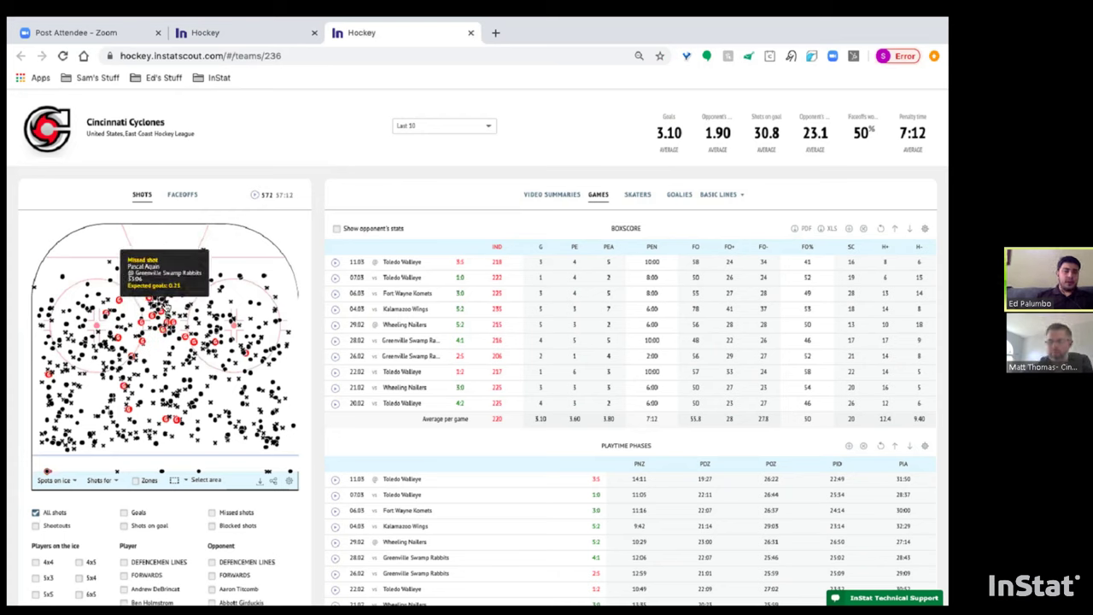
{"action": "mouse_move", "coordinate": [166, 384]}
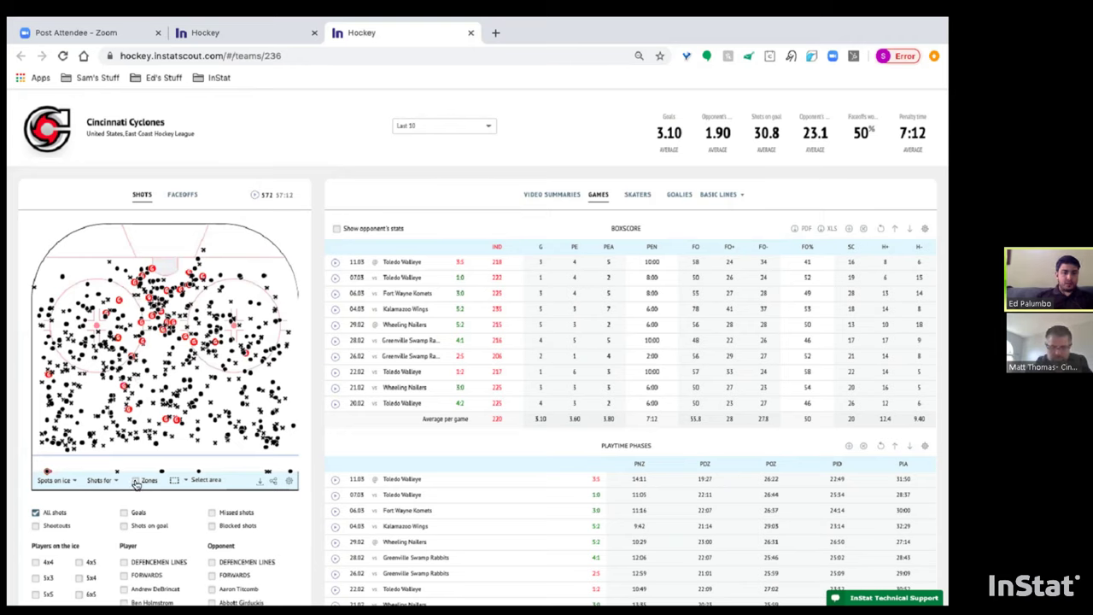
View the shot diagram divided into zones and the map of shots against, restoring individual markers and shots for.
{"action": "left_click", "coordinate": [136, 481]}
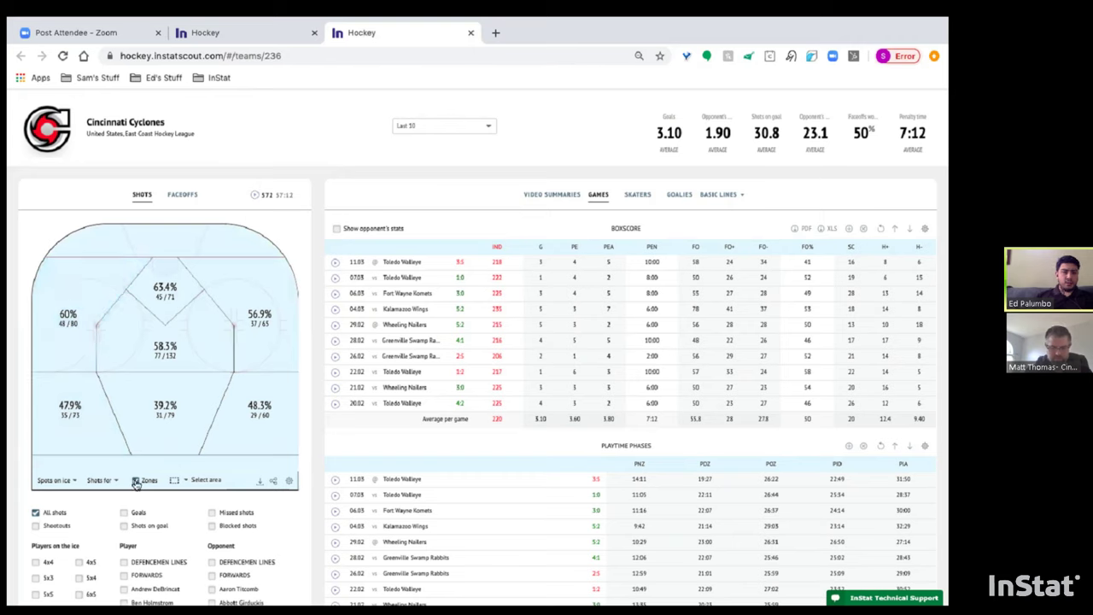
{"action": "left_click", "coordinate": [136, 481]}
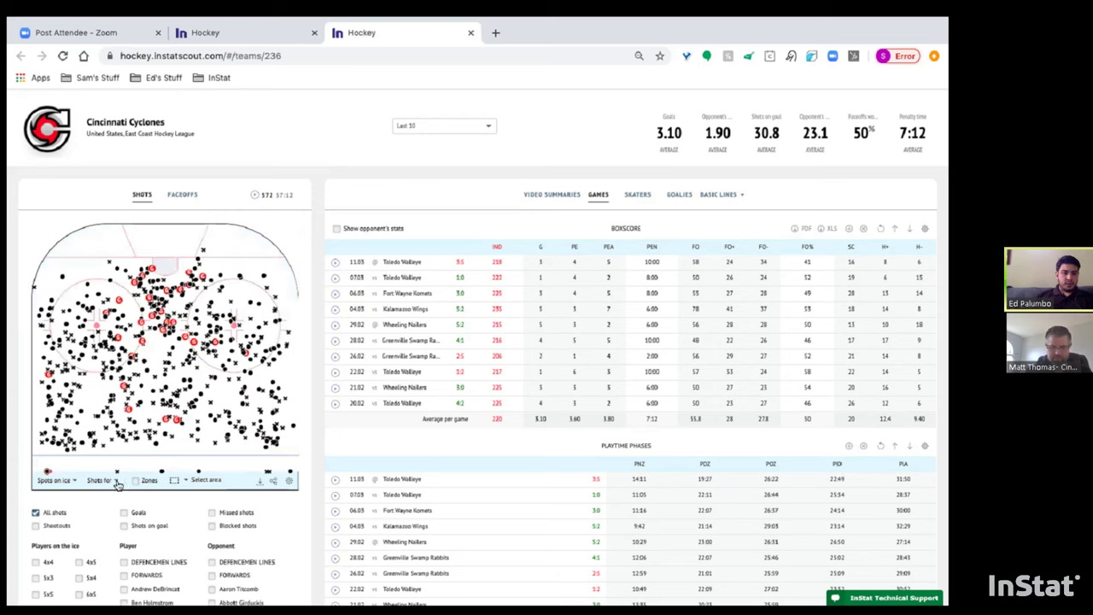
{"action": "left_click", "coordinate": [100, 481]}
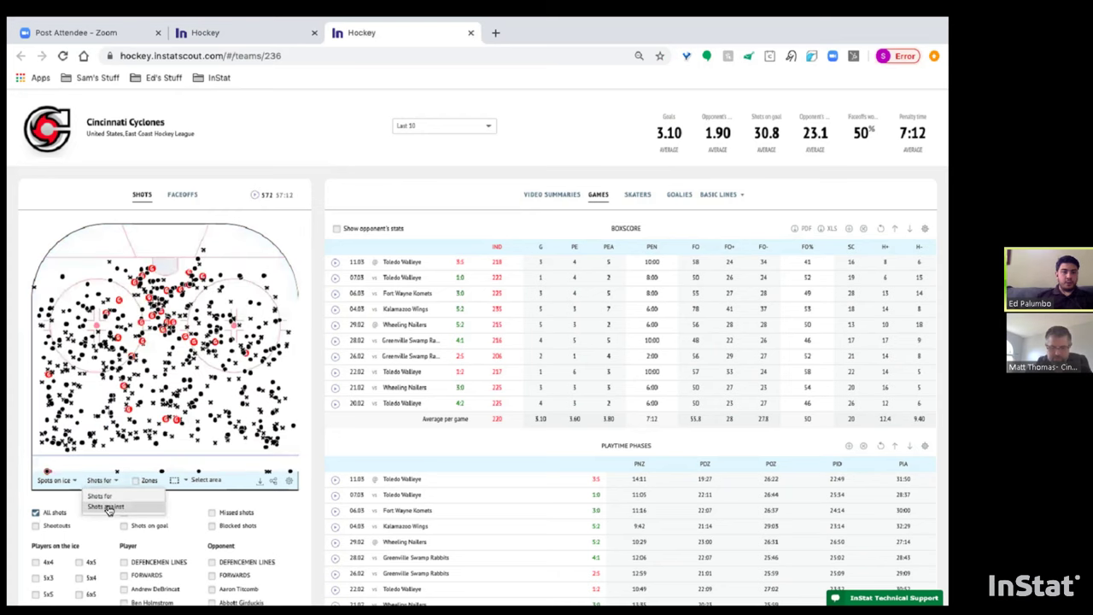
{"action": "left_click", "coordinate": [106, 507]}
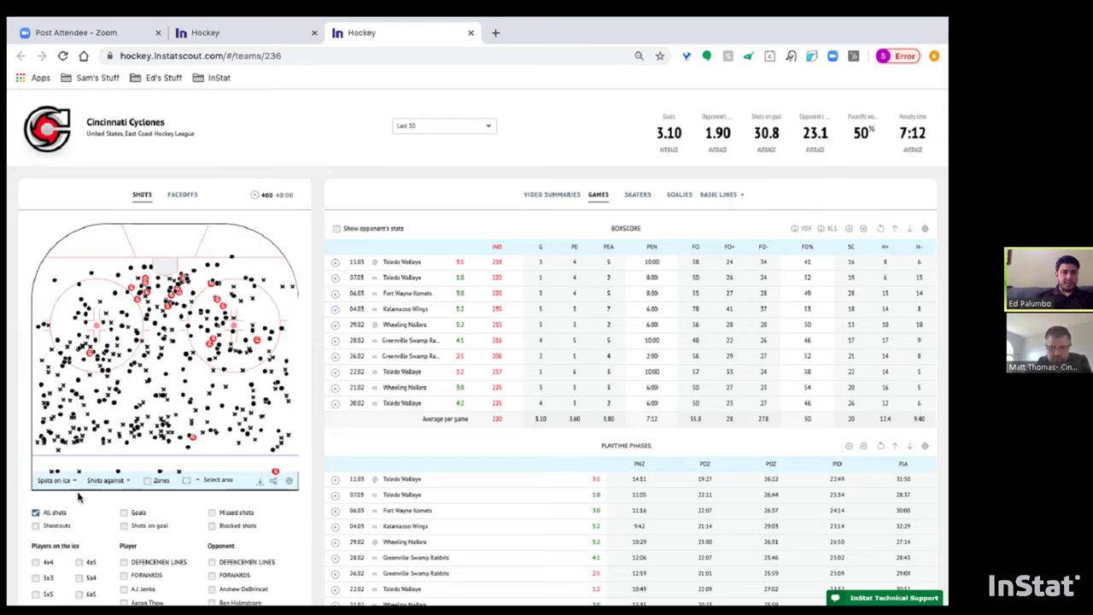
{"action": "left_click", "coordinate": [110, 481]}
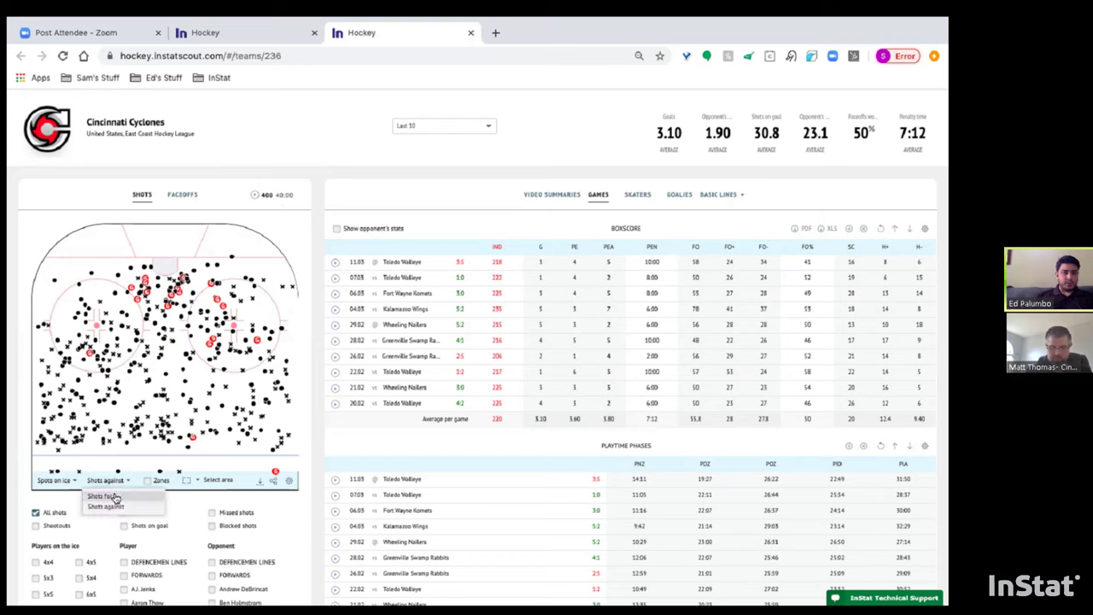
{"action": "left_click", "coordinate": [115, 495]}
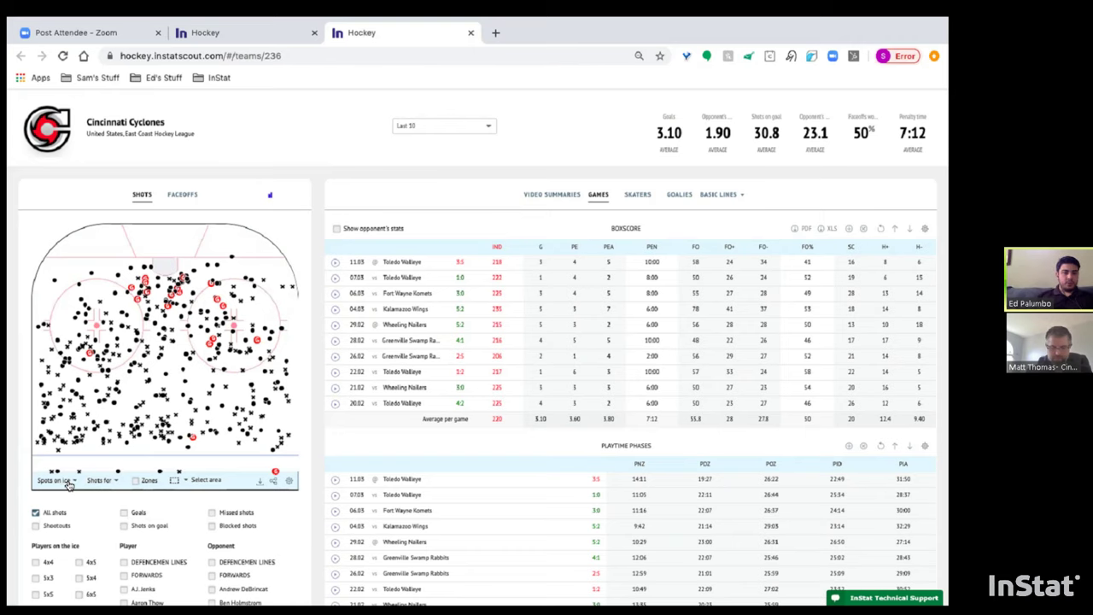
View the shots as spots in goal, and return the diagram to spots on ice.
{"action": "left_click", "coordinate": [68, 483]}
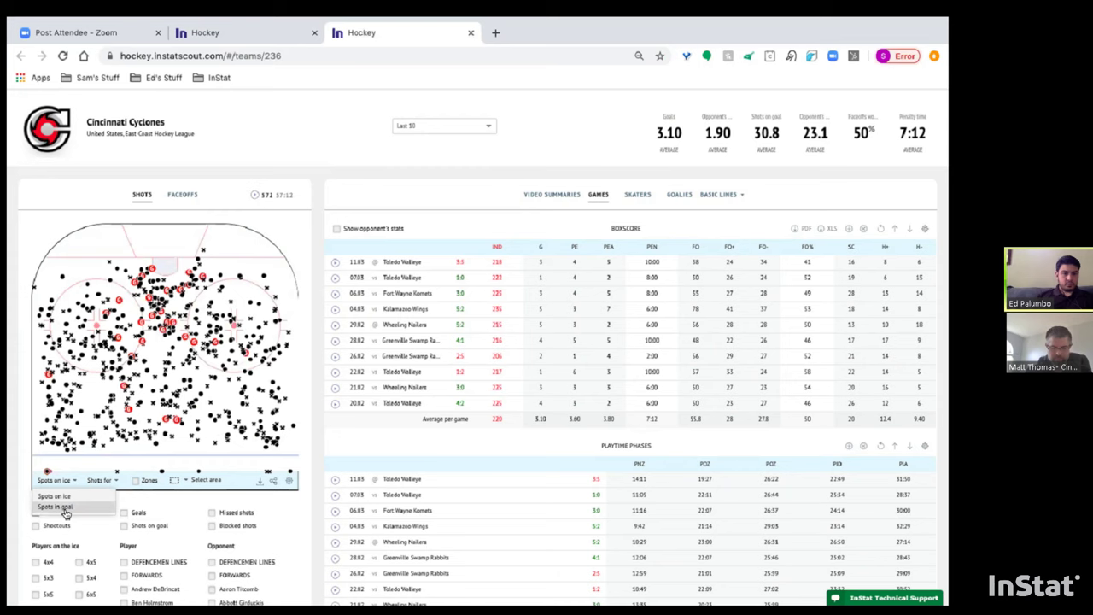
{"action": "left_click", "coordinate": [60, 508]}
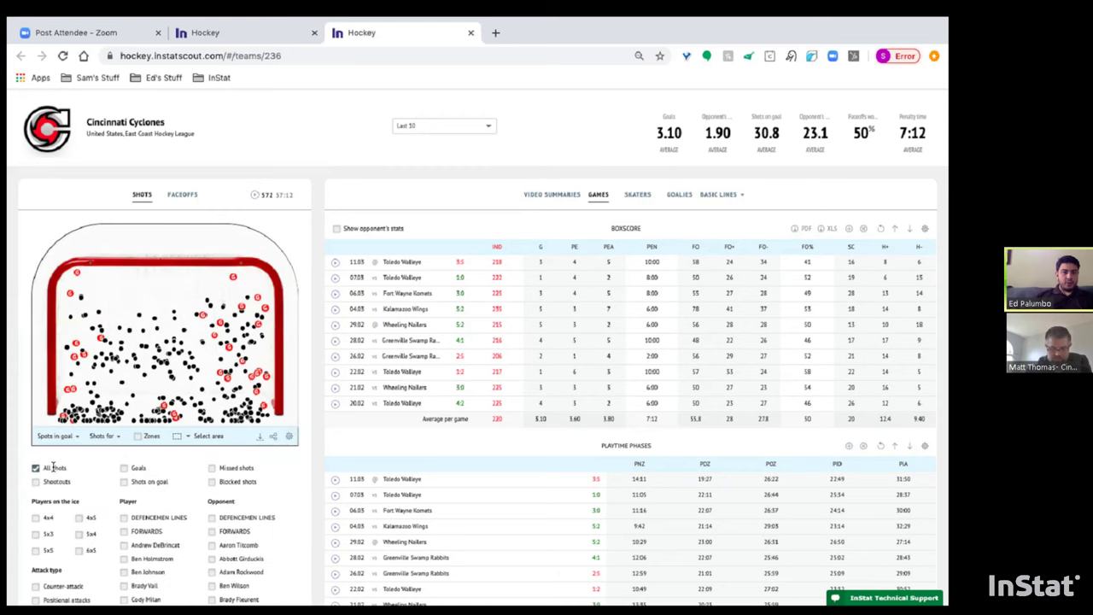
{"action": "left_click", "coordinate": [64, 440]}
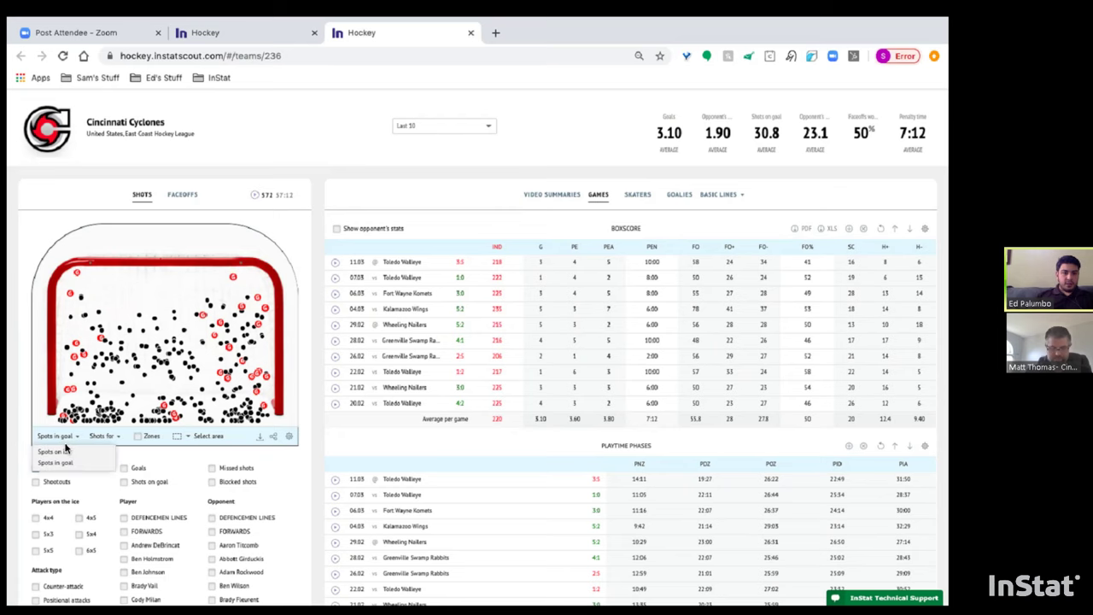
{"action": "left_click", "coordinate": [54, 451]}
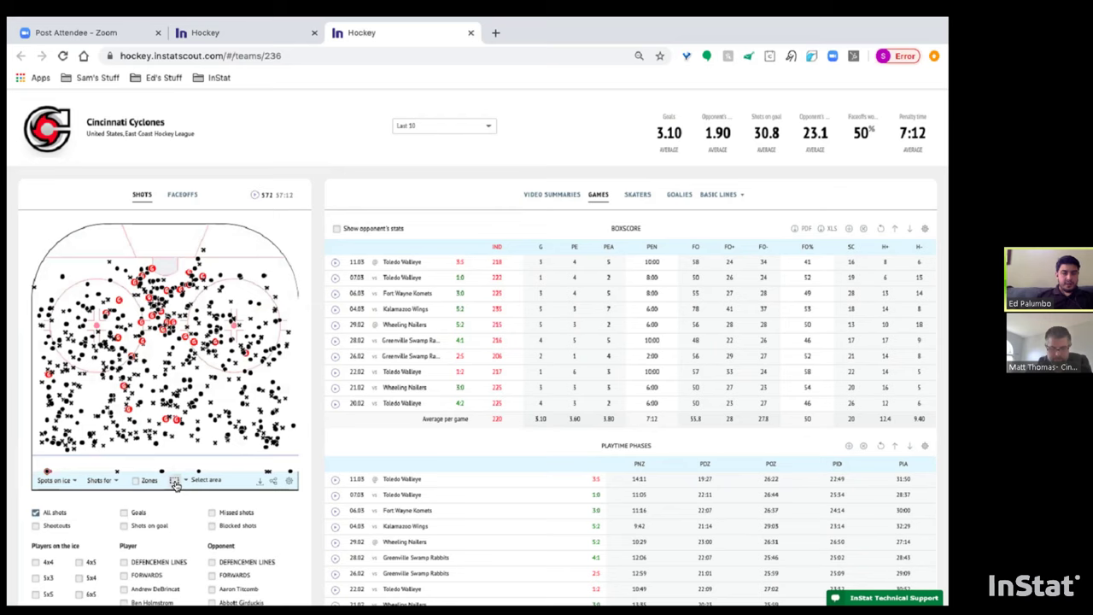
Limit the shot diagram to a rectangular area at the right point just inside the blue line, and clear the area selection.
{"action": "left_click", "coordinate": [174, 481]}
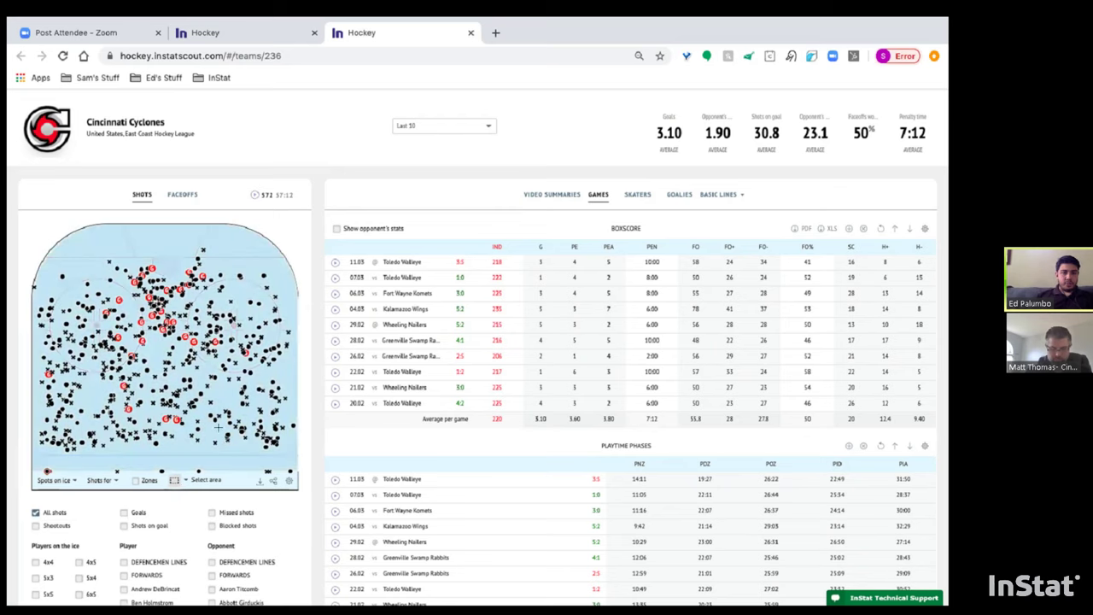
{"action": "left_click_drag", "start_coordinate": [224, 446], "coordinate": [293, 396]}
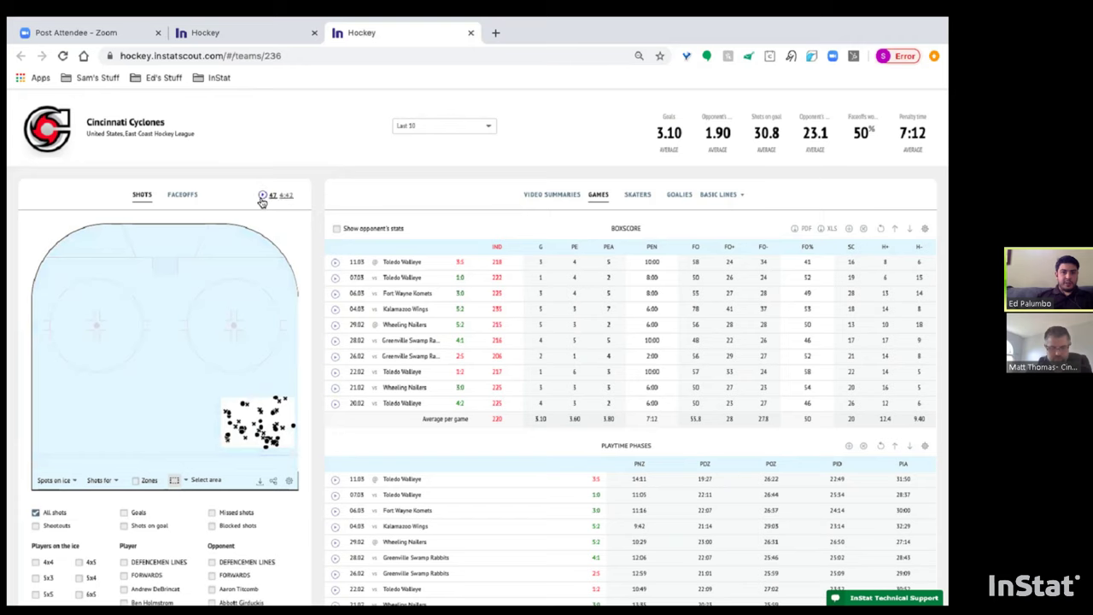
{"action": "left_click", "coordinate": [176, 483]}
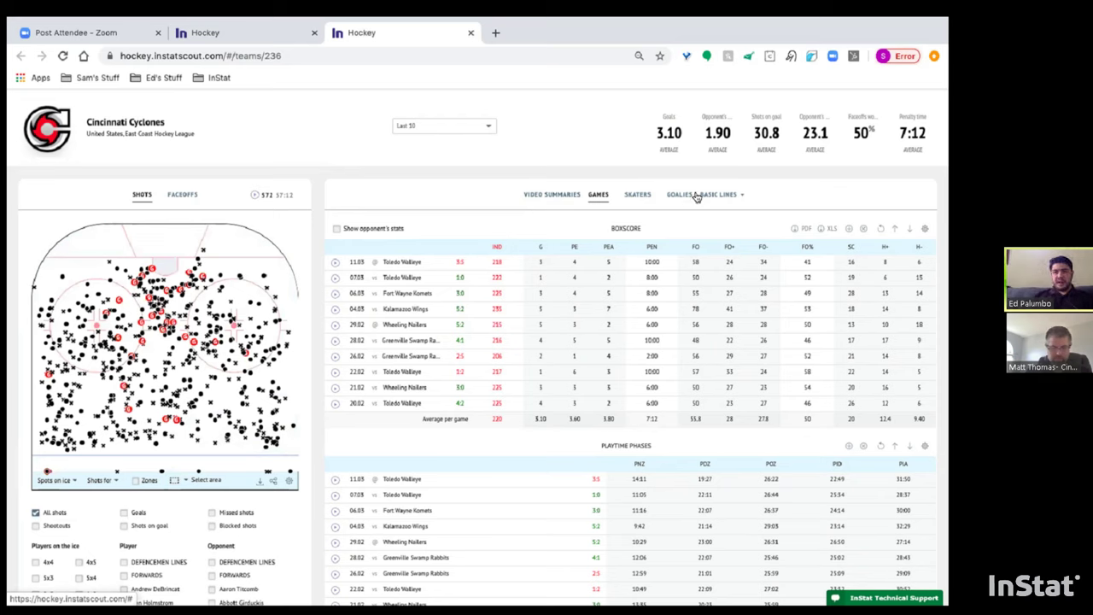
Open the team's video summaries and examine the available actions, including faceoffs, giveaways and entries.
{"action": "left_click", "coordinate": [554, 196]}
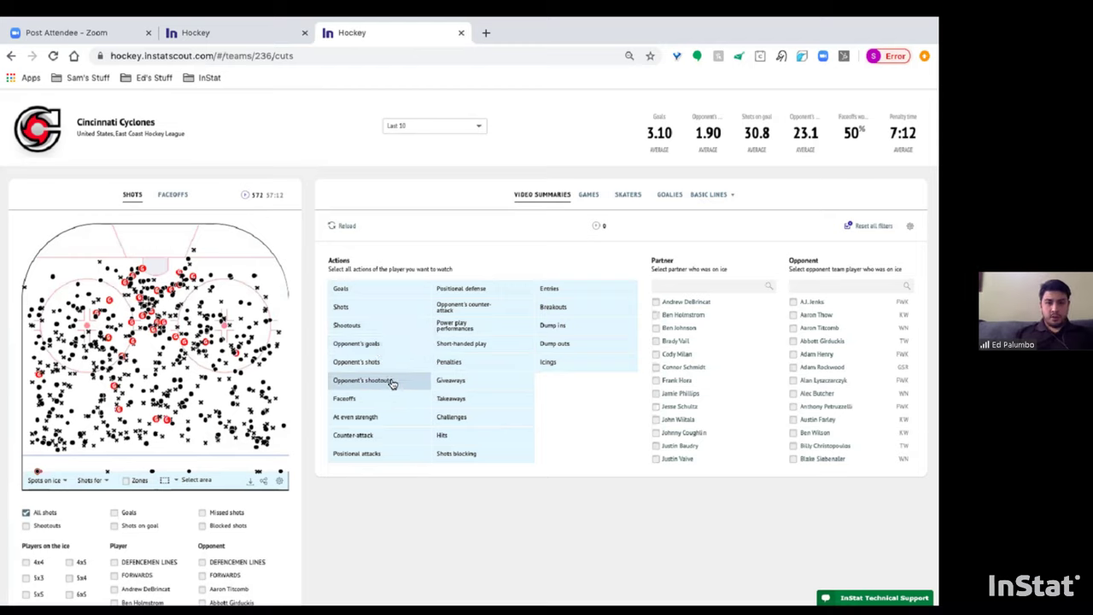
{"action": "mouse_move", "coordinate": [361, 405]}
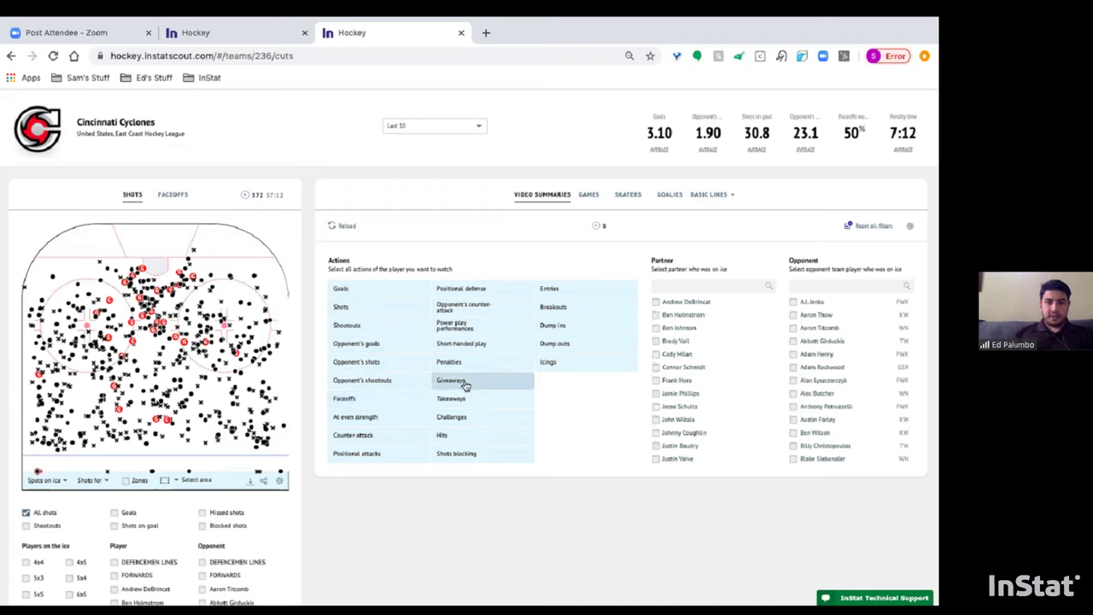
{"action": "mouse_move", "coordinate": [463, 387]}
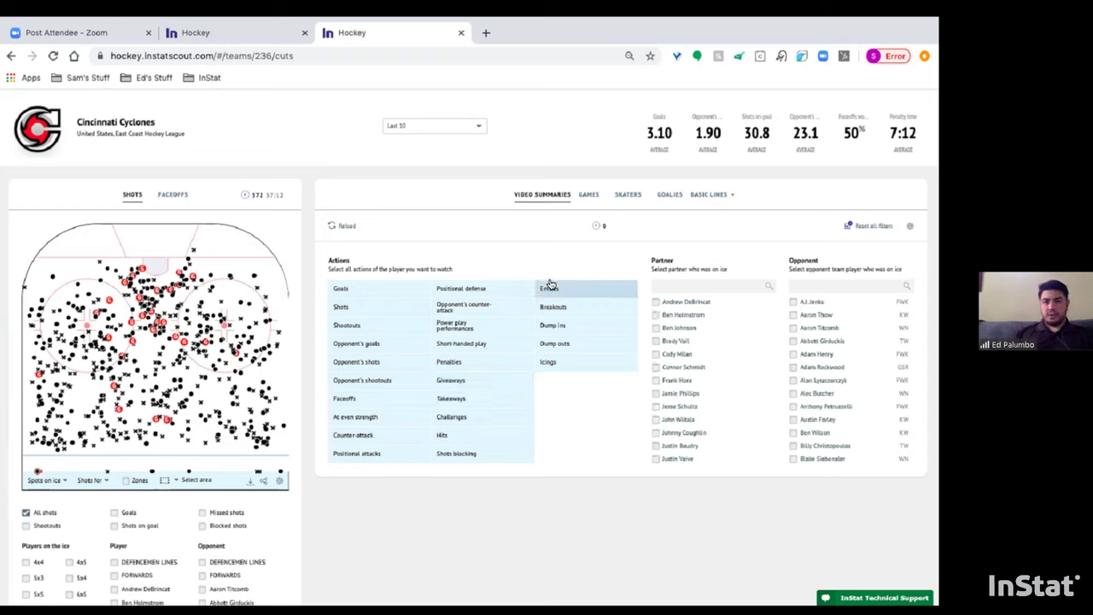
Open the team's skaters statistics and display the boxscore as totals instead of averages per game.
{"action": "left_click", "coordinate": [624, 196]}
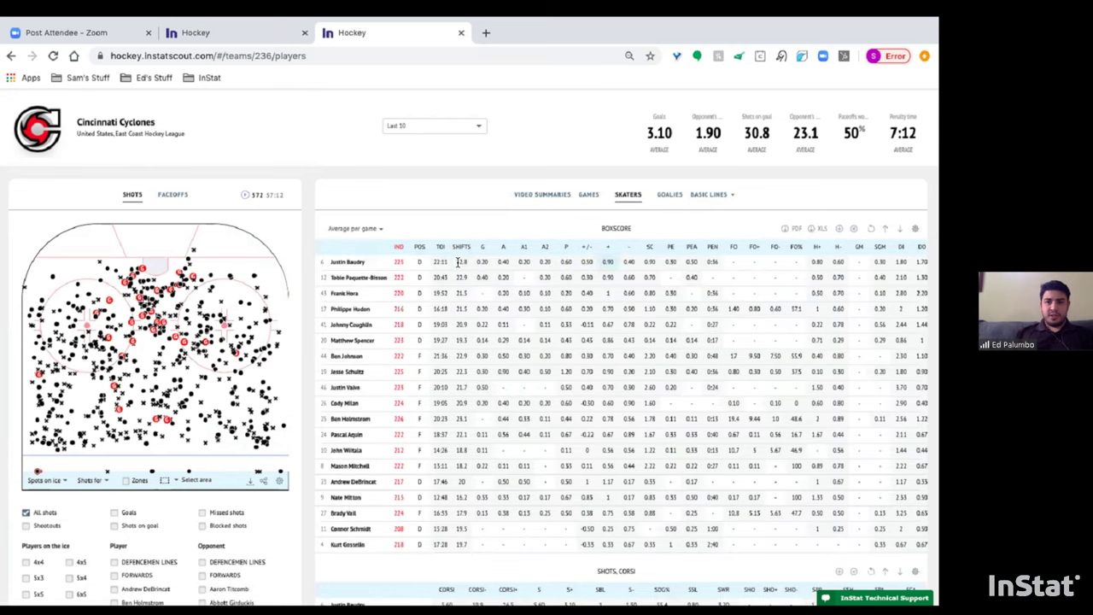
{"action": "left_click", "coordinate": [368, 238]}
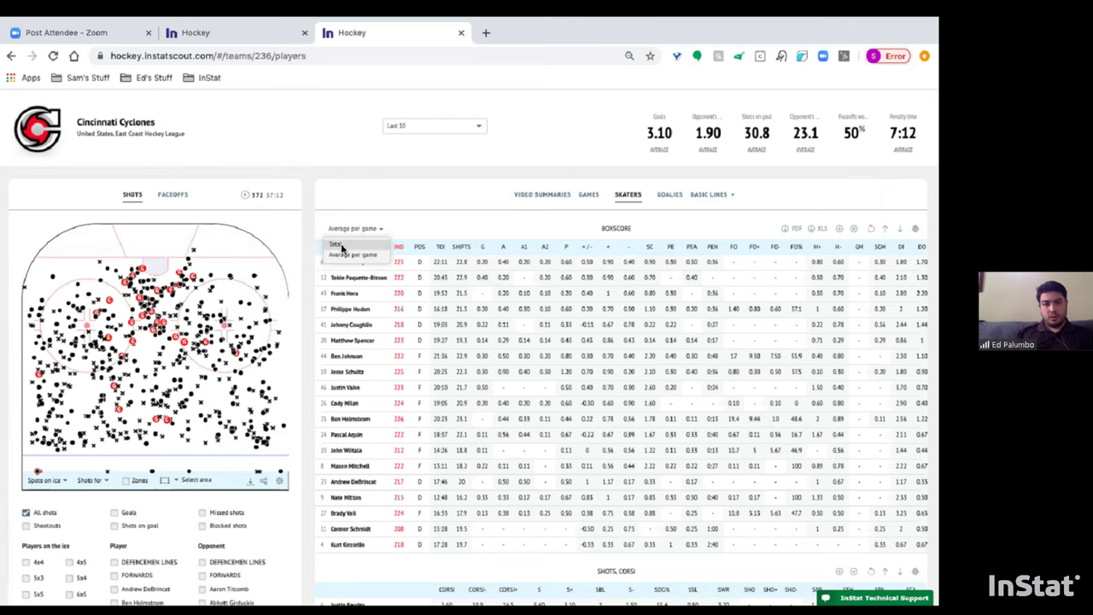
{"action": "left_click", "coordinate": [342, 247]}
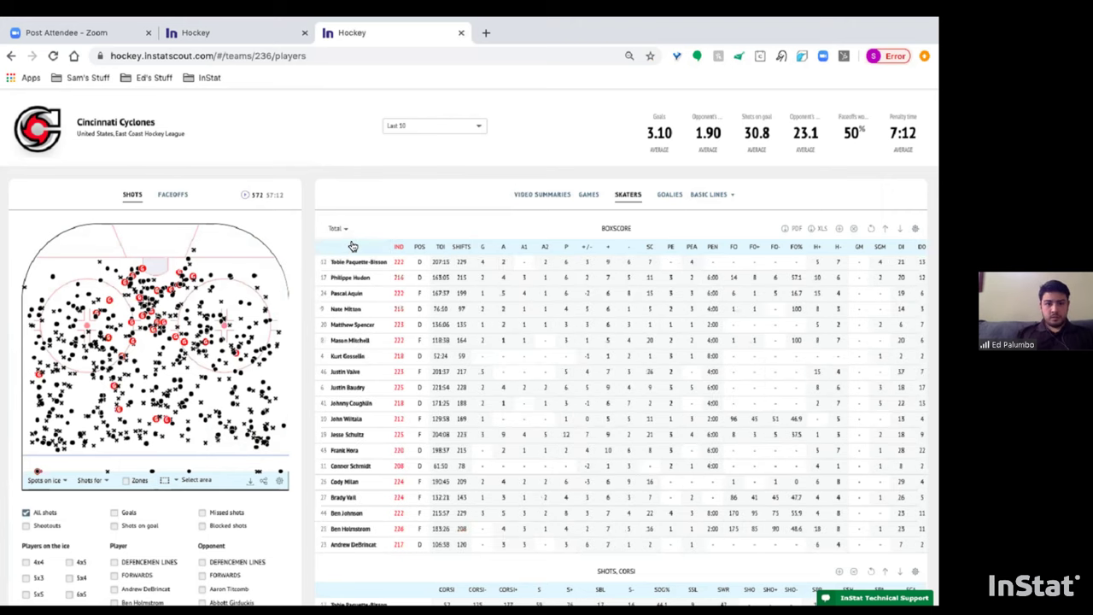
Open the profile of the fourth skater listed and look over the game selection options and the game-by-game boxscore.
{"action": "left_click", "coordinate": [339, 313]}
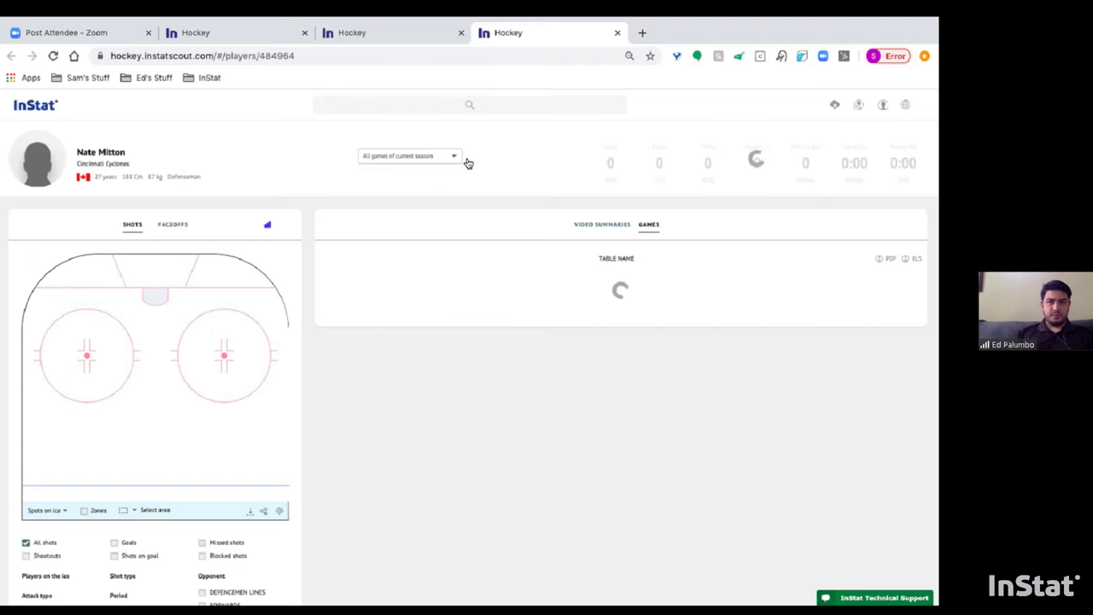
{"action": "left_click", "coordinate": [457, 161]}
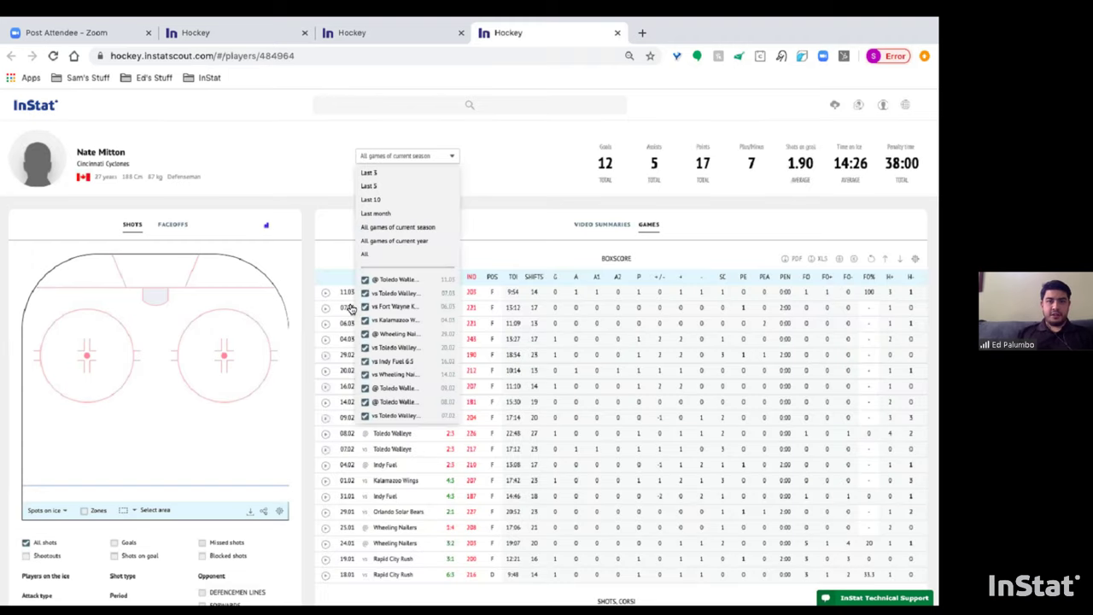
{"action": "left_click", "coordinate": [314, 194]}
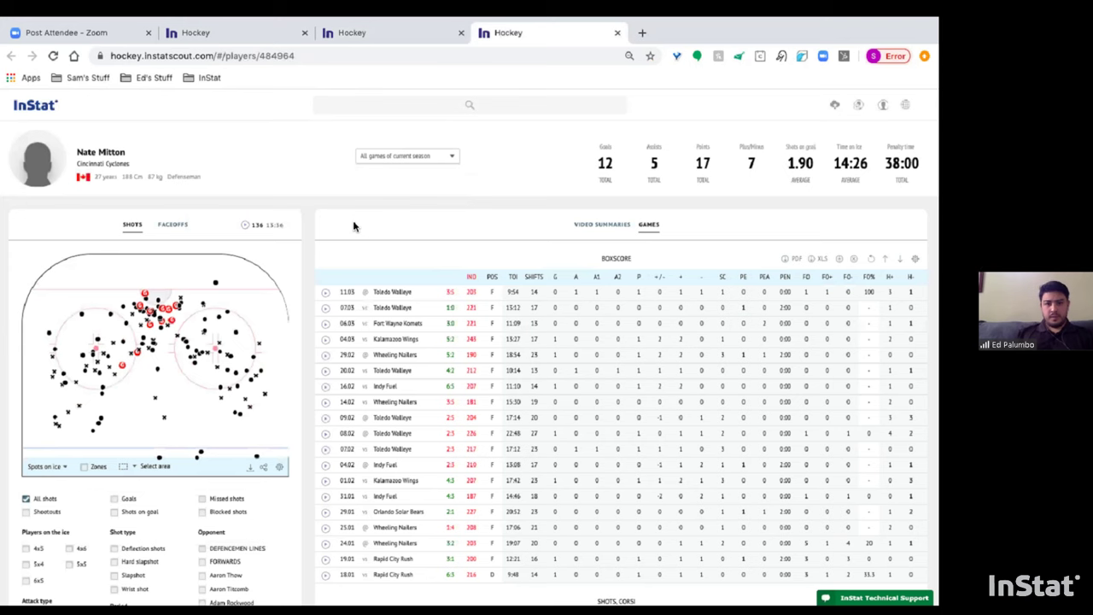
{"action": "scroll", "coordinate": [410, 325], "scroll_direction": "down", "scroll_amount": 2}
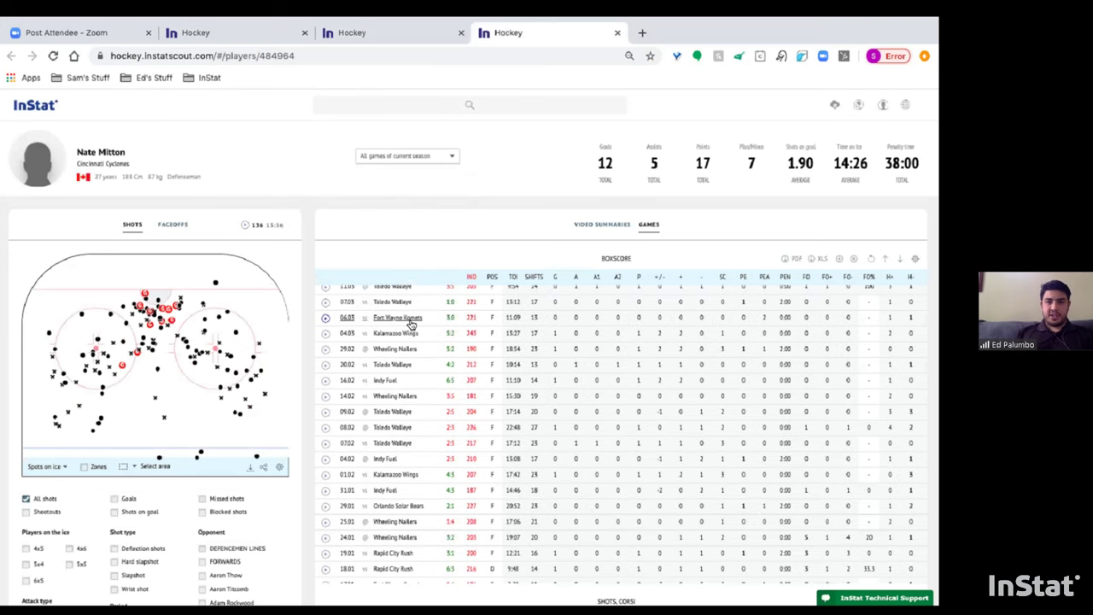
Close the skater's profile, display the team's goalies statistics and open the profile of the second goalie listed.
{"action": "scroll", "coordinate": [537, 322], "scroll_direction": "up", "scroll_amount": 1}
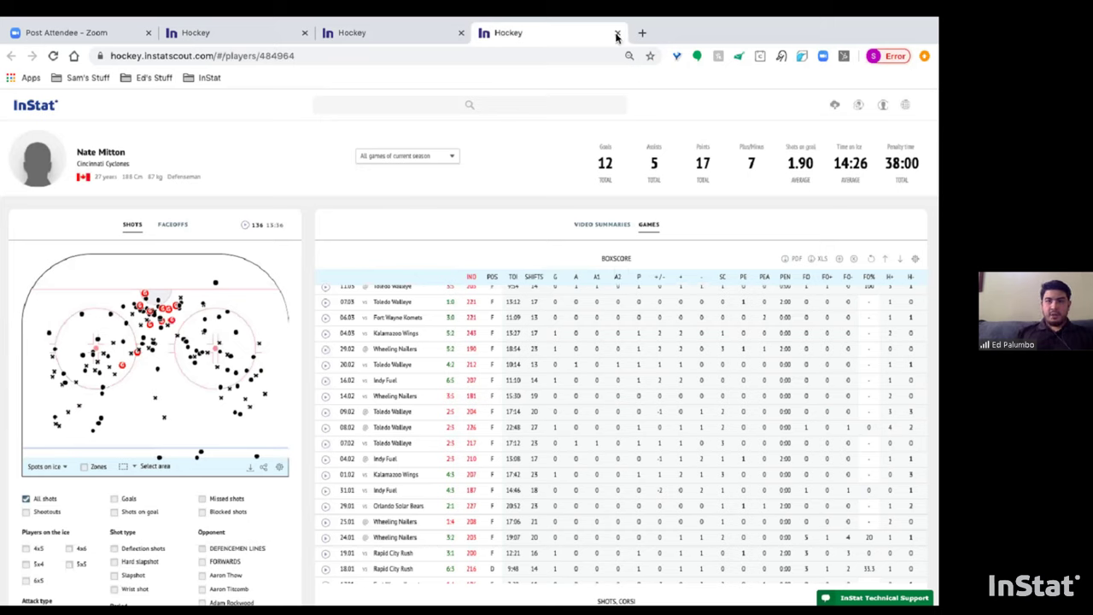
{"action": "key", "text": "ctrl+w"}
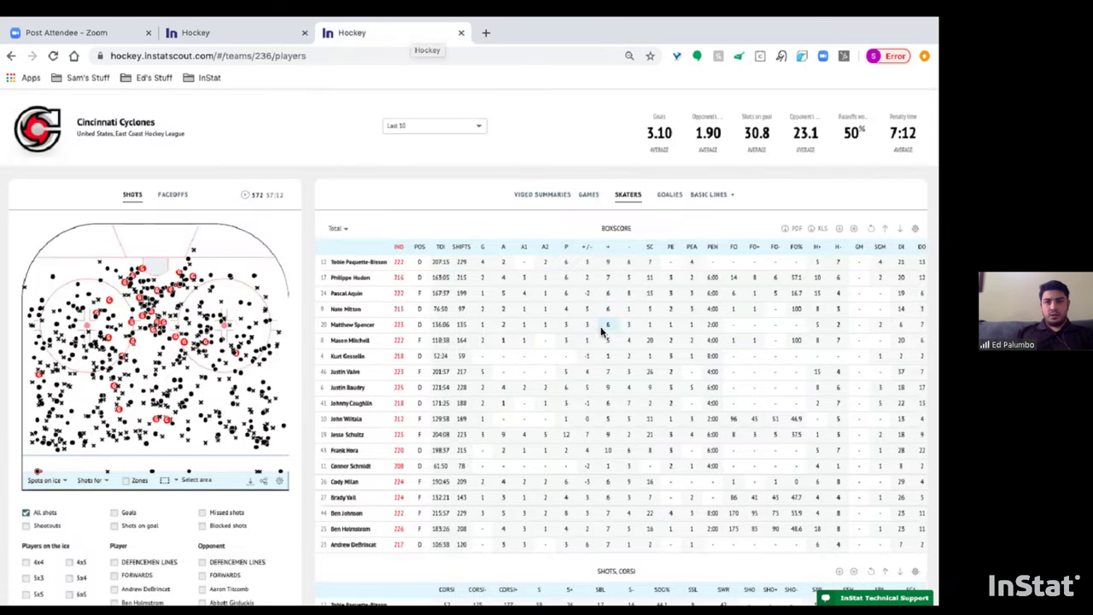
{"action": "left_click", "coordinate": [672, 196]}
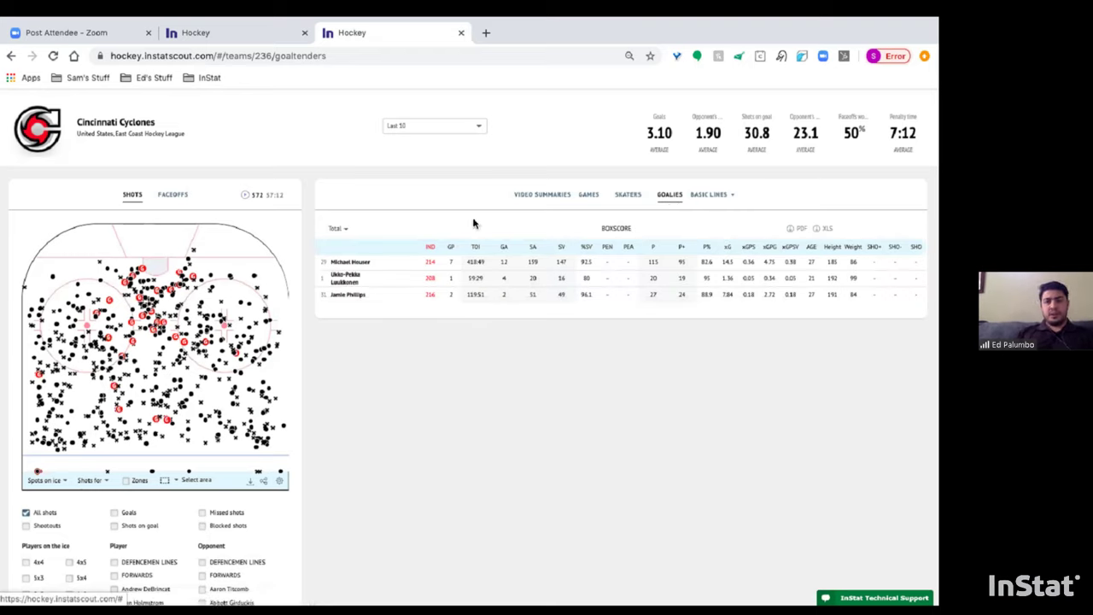
{"action": "left_click", "coordinate": [343, 280]}
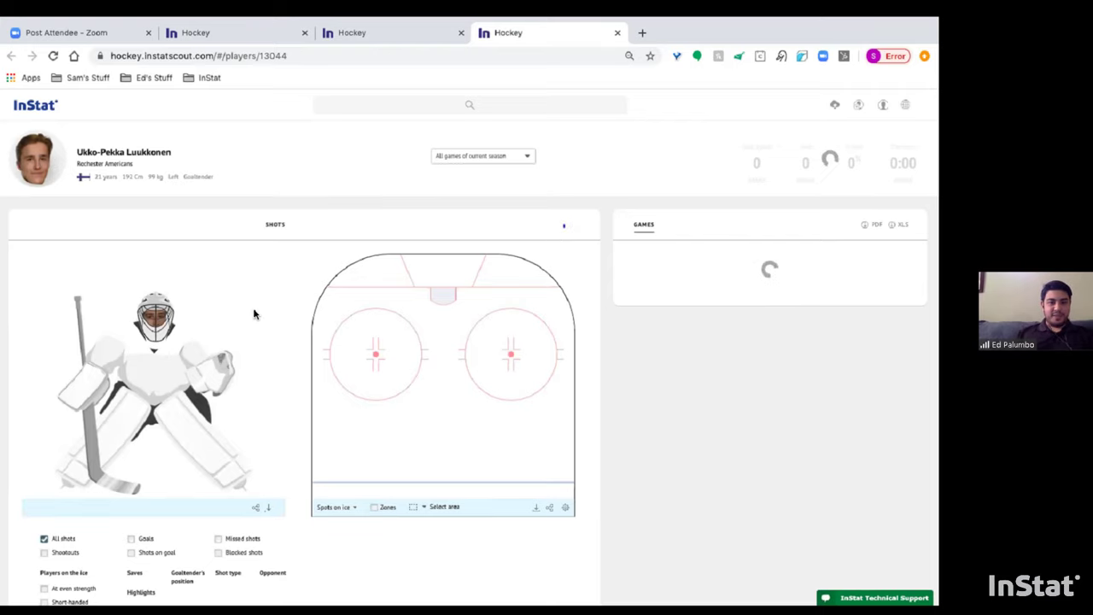
Examine the goalie's save percentages by net location, the shot diagram and the game-by-game statistics.
{"action": "scroll", "coordinate": [253, 313], "scroll_direction": "down", "scroll_amount": 1}
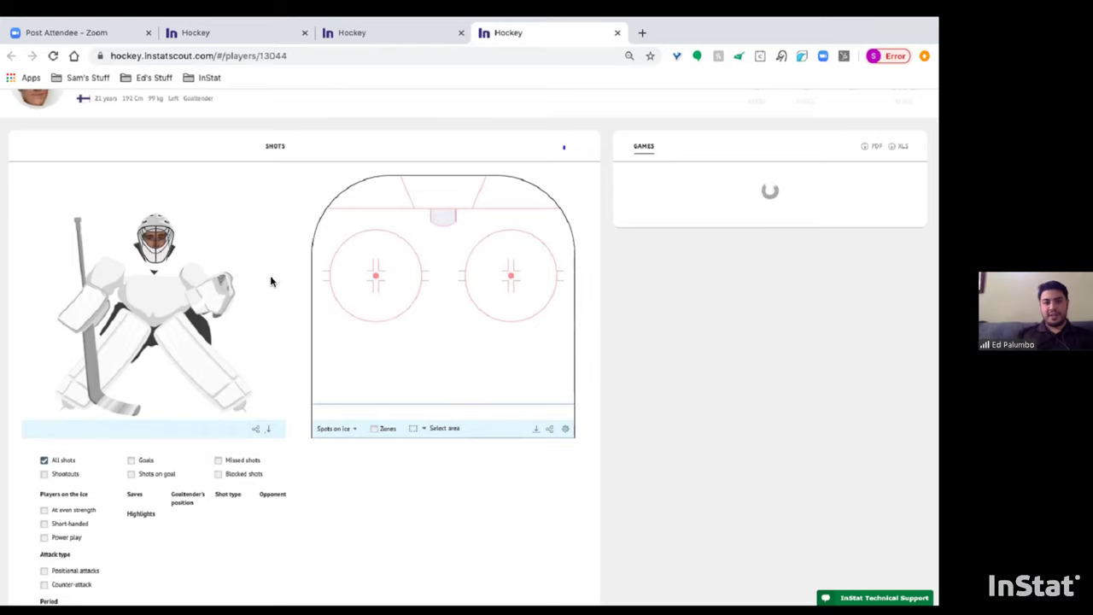
{"action": "scroll", "coordinate": [261, 280], "scroll_direction": "down", "scroll_amount": 1}
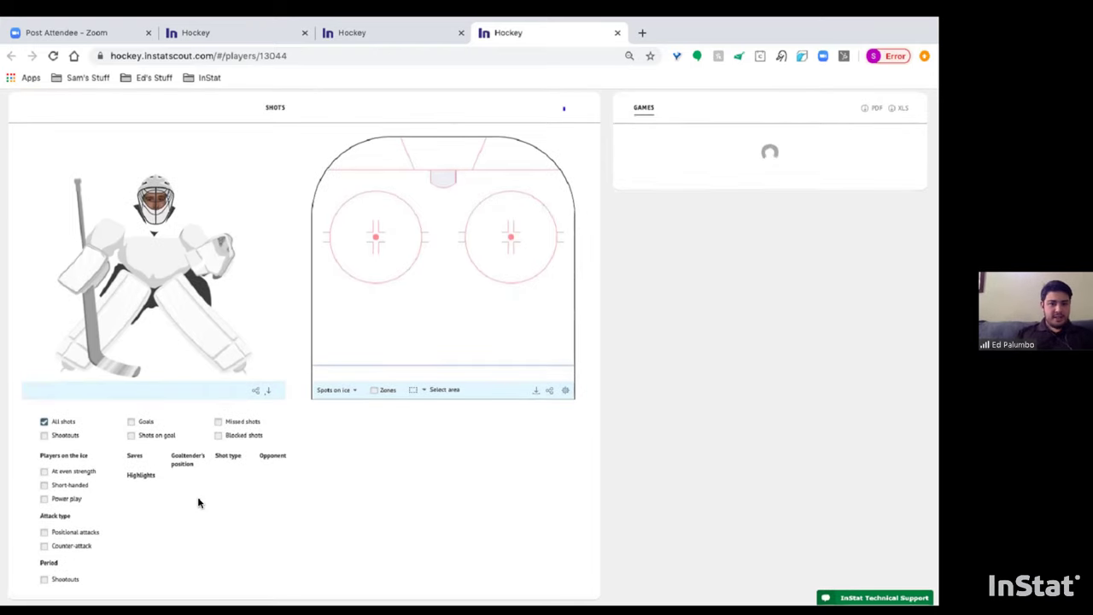
{"action": "scroll", "coordinate": [305, 359], "scroll_direction": "up", "scroll_amount": 1}
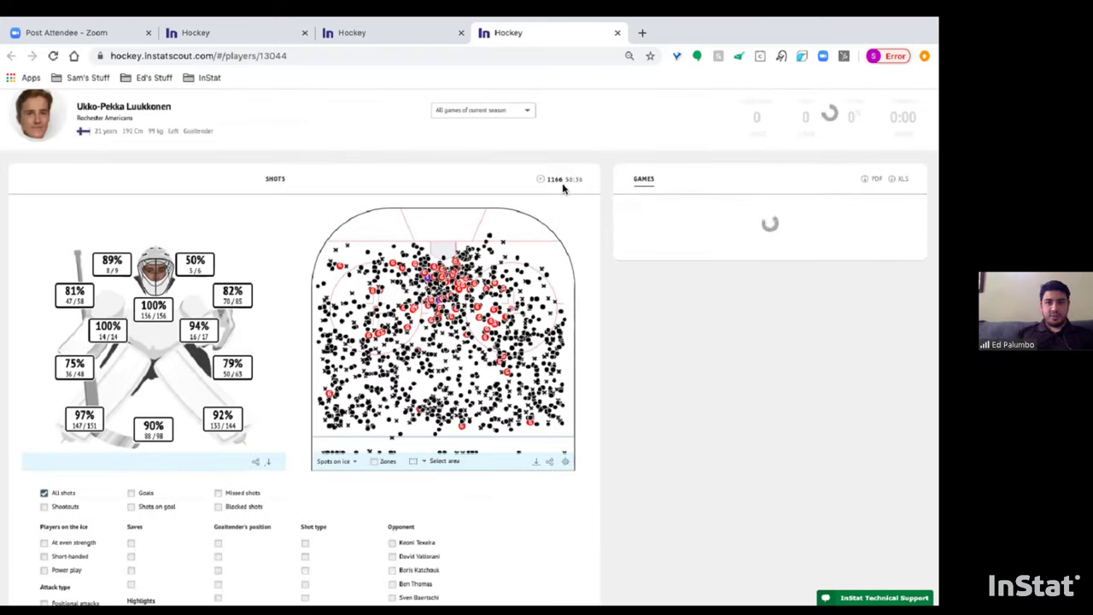
{"action": "scroll", "coordinate": [405, 197], "scroll_direction": "down", "scroll_amount": 1}
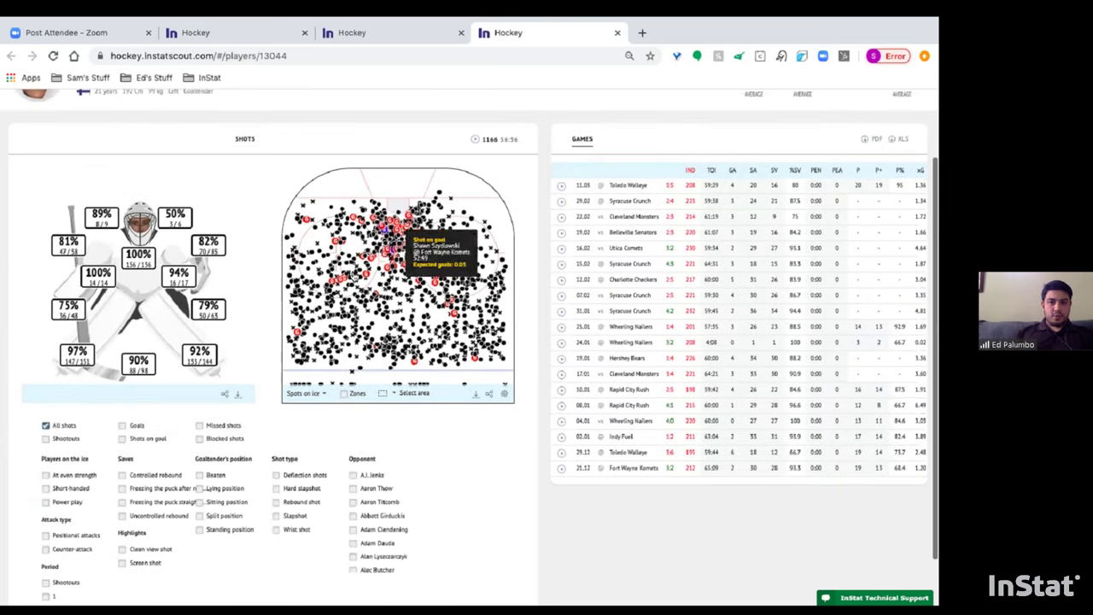
{"action": "scroll", "coordinate": [394, 306], "scroll_direction": "down", "scroll_amount": 1}
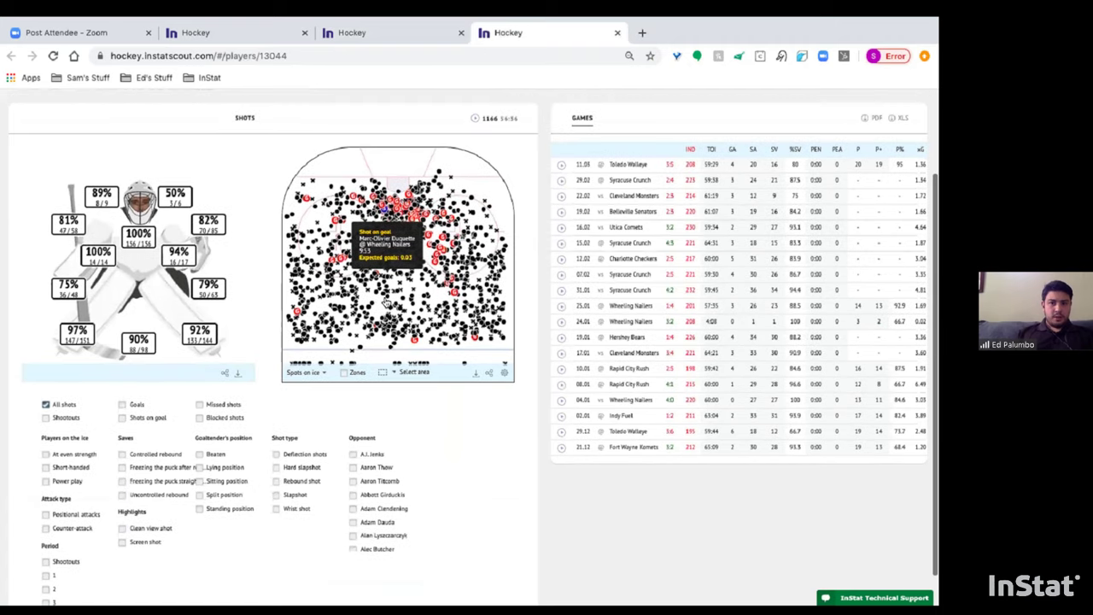
{"action": "scroll", "coordinate": [388, 299], "scroll_direction": "up", "scroll_amount": 2}
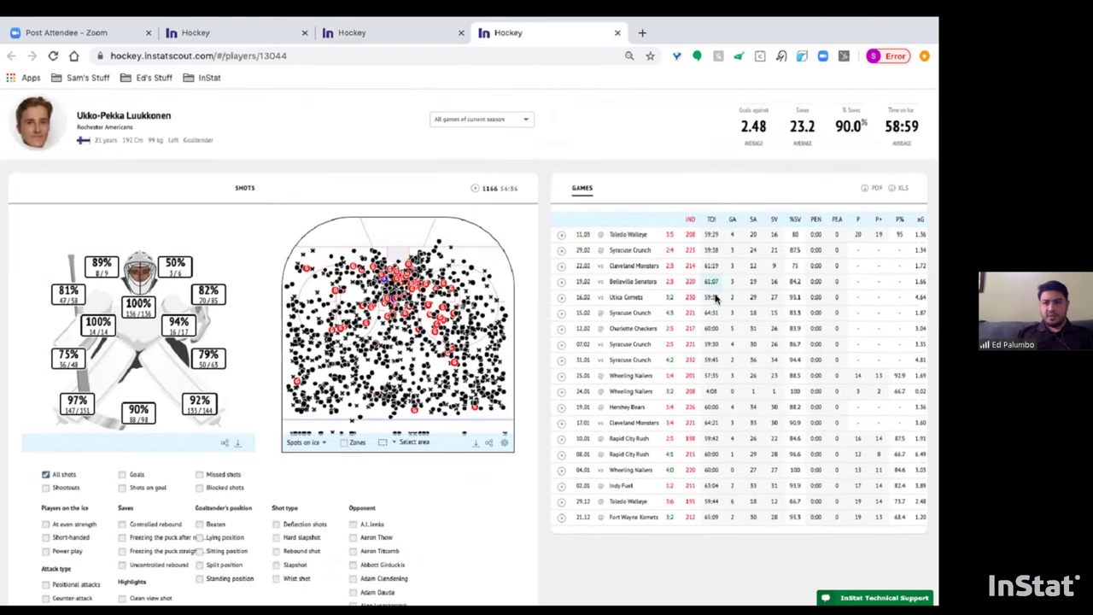
Filter the goalie's shot diagram by the standing goaltender's position, and clear the filter.
{"action": "scroll", "coordinate": [169, 450], "scroll_direction": "down", "scroll_amount": 2}
{"action": "scroll", "coordinate": [169, 450], "scroll_direction": "down", "scroll_amount": 1}
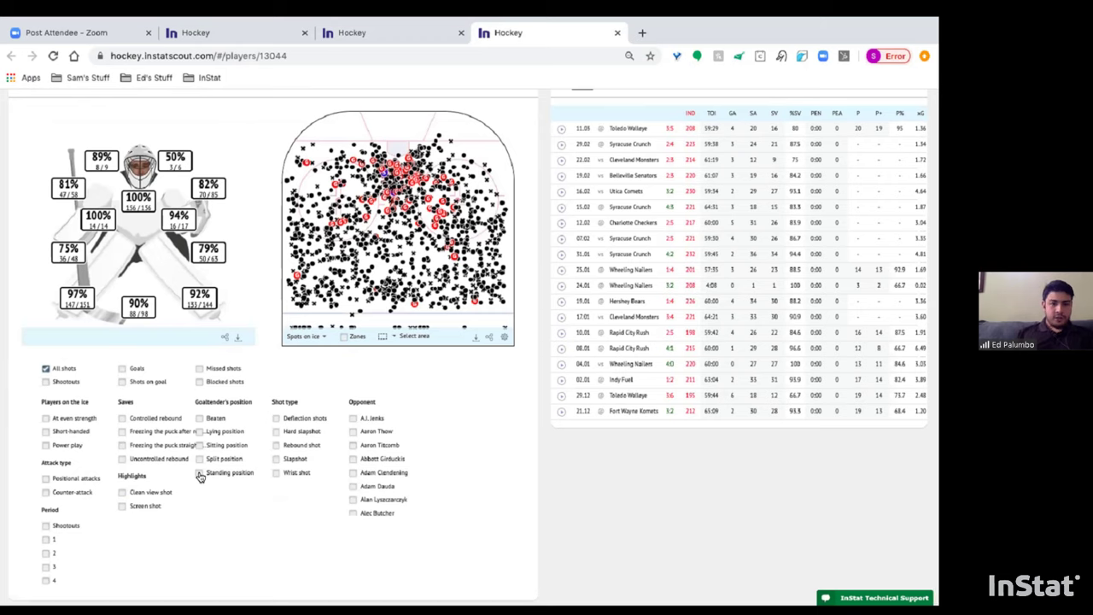
{"action": "left_click", "coordinate": [200, 475]}
{"action": "left_click", "coordinate": [199, 474]}
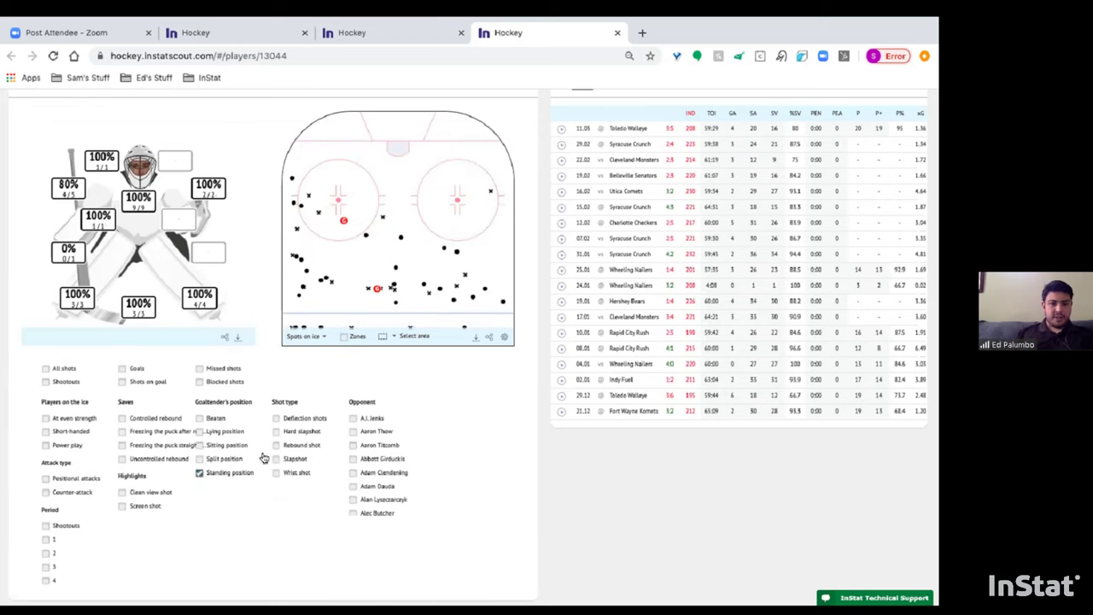
Filter the goalie's shots by the hard slapshot type, clear the filter and look over the opponent and saves filters.
{"action": "left_click", "coordinate": [276, 432]}
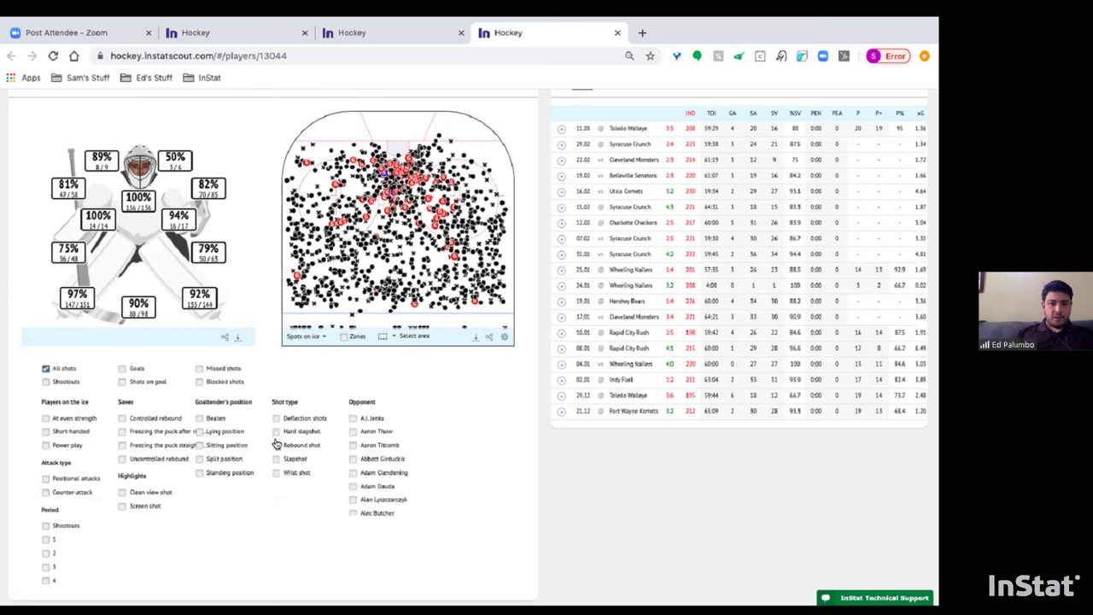
{"action": "left_click", "coordinate": [276, 433]}
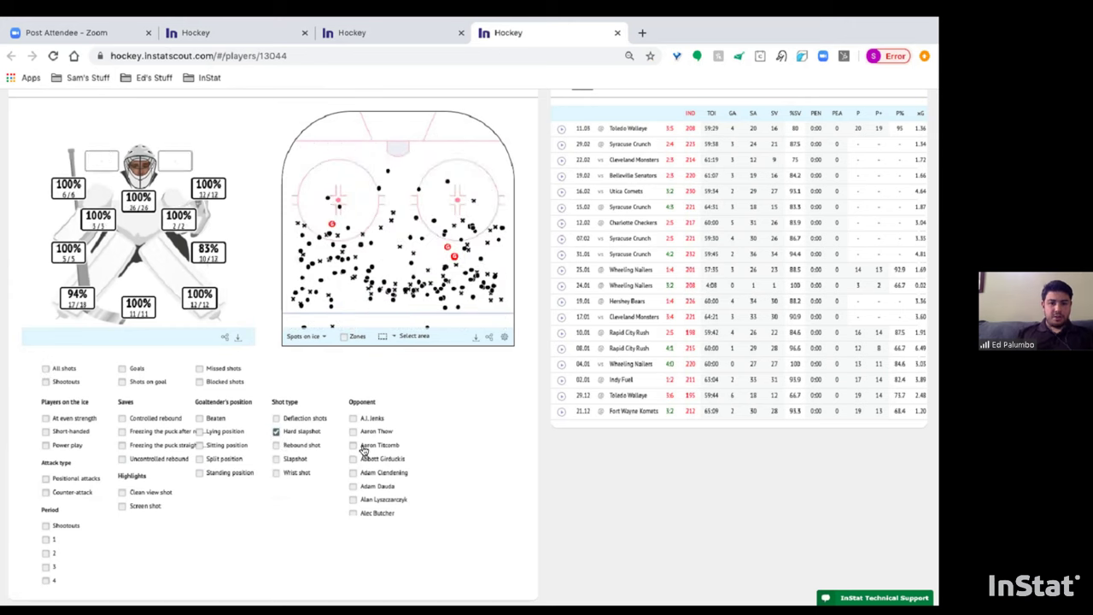
{"action": "scroll", "coordinate": [363, 444], "scroll_direction": "down", "scroll_amount": 1}
{"action": "scroll", "coordinate": [363, 442], "scroll_direction": "up", "scroll_amount": 1}
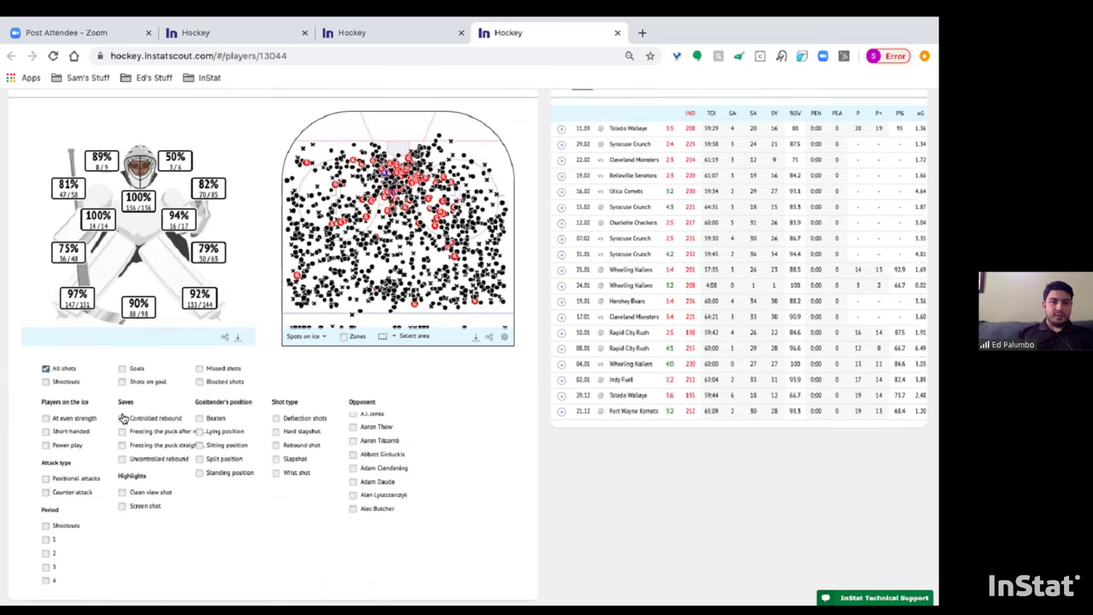
{"action": "scroll", "coordinate": [236, 282], "scroll_direction": "up", "scroll_amount": 2}
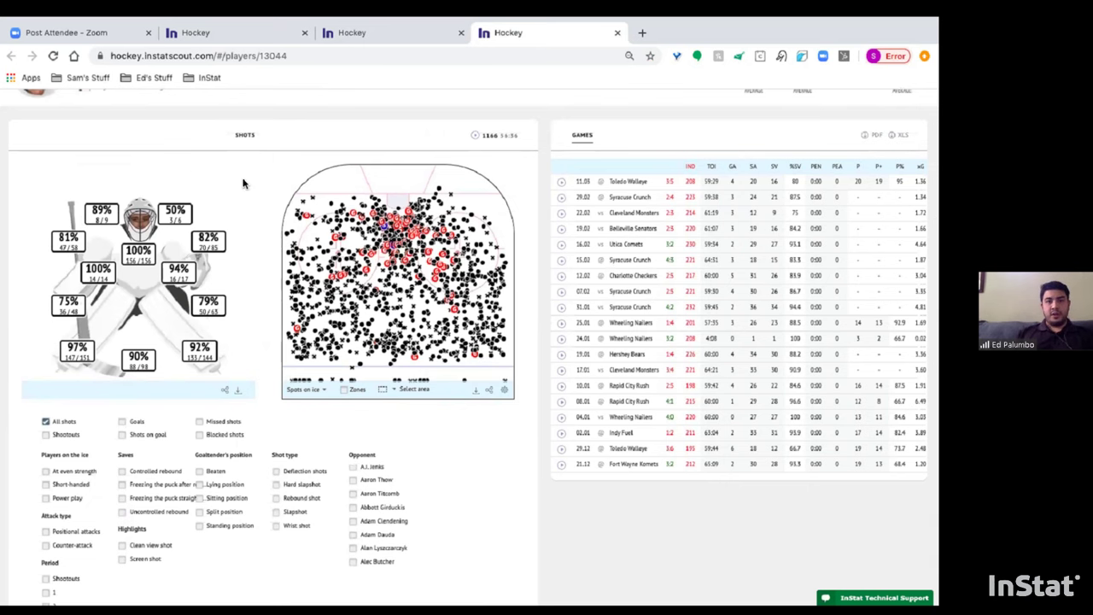
{"action": "scroll", "coordinate": [242, 180], "scroll_direction": "up", "scroll_amount": 2}
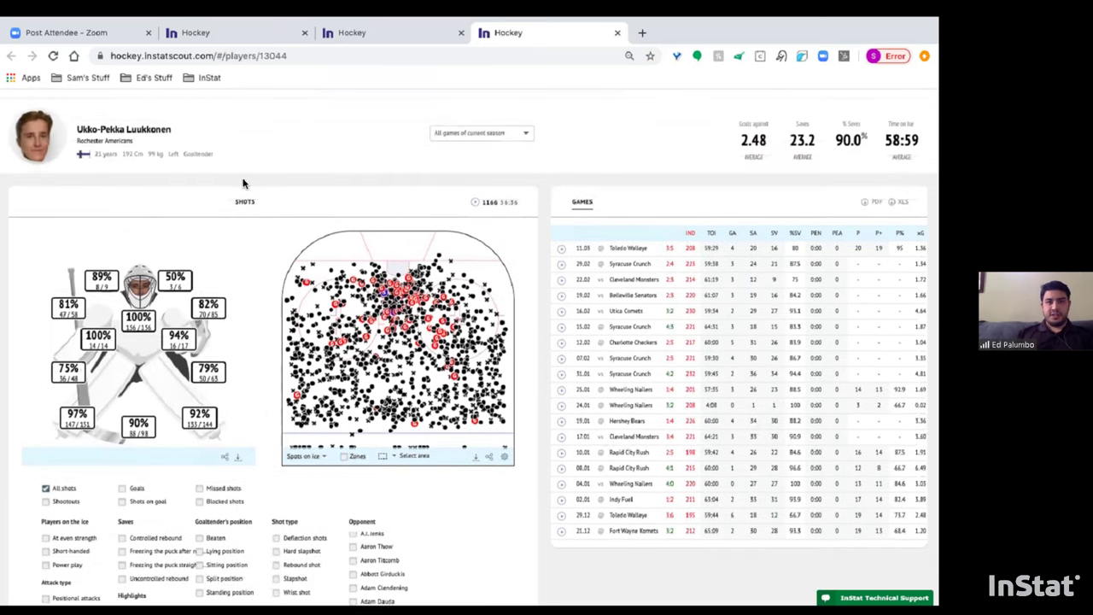
Close the goalie's profile and display the Cincinnati Cyclones' basic lines statistics.
{"action": "left_click", "coordinate": [616, 34]}
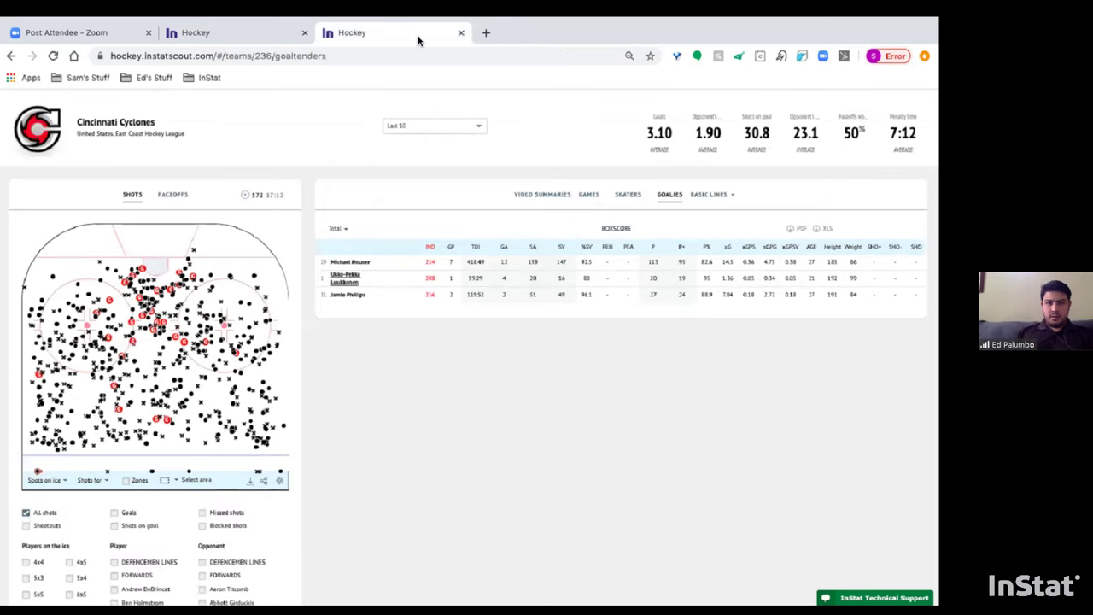
{"action": "left_click", "coordinate": [737, 204]}
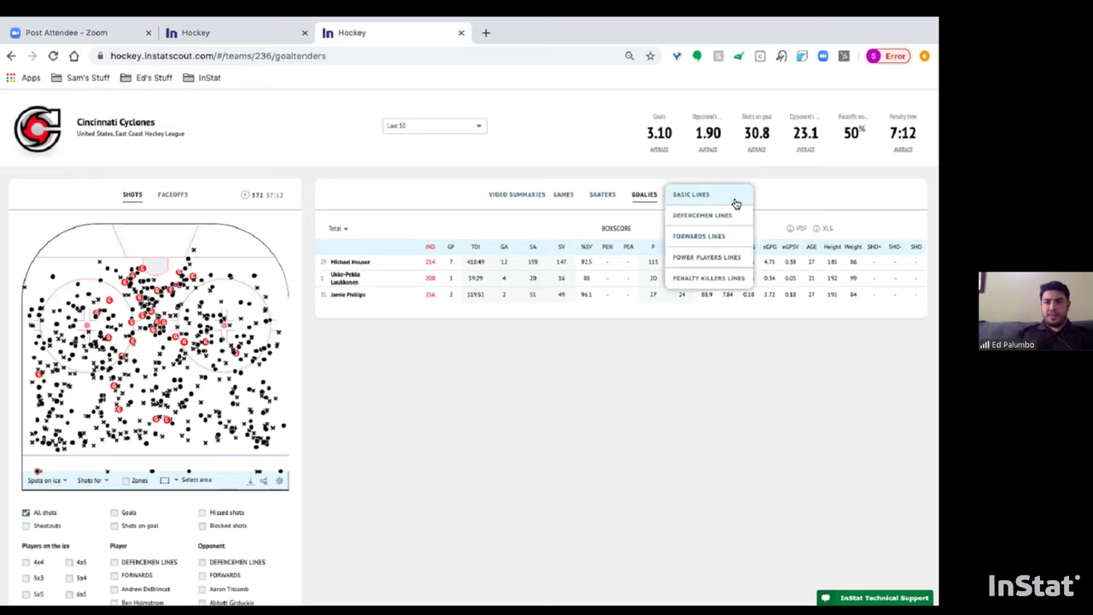
{"action": "left_click", "coordinate": [691, 195]}
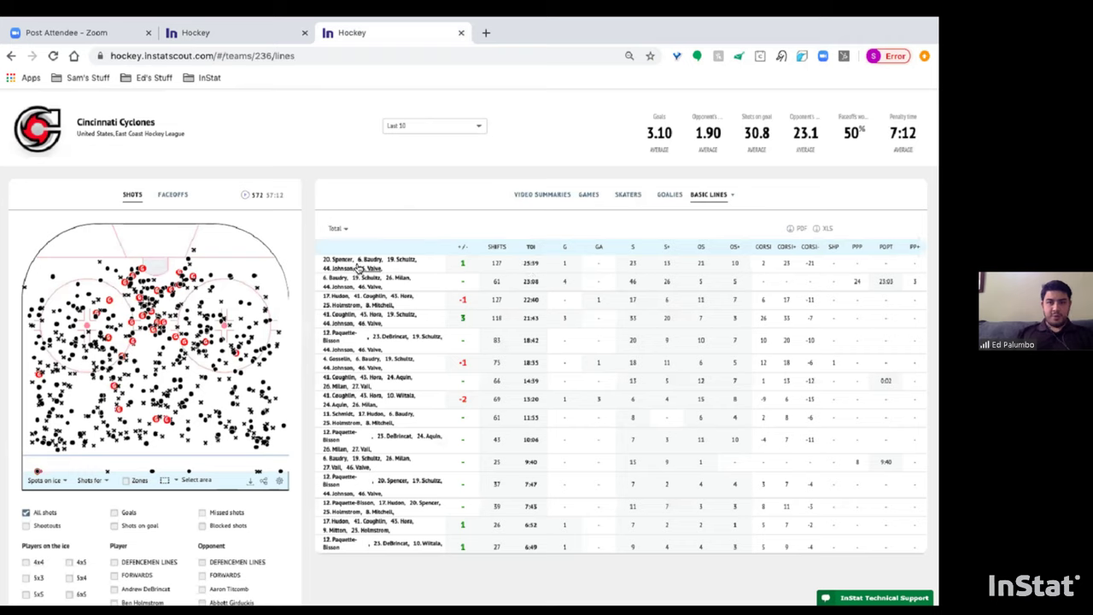
Display the team's power players lines statistics, and close the team page.
{"action": "left_click", "coordinate": [718, 205]}
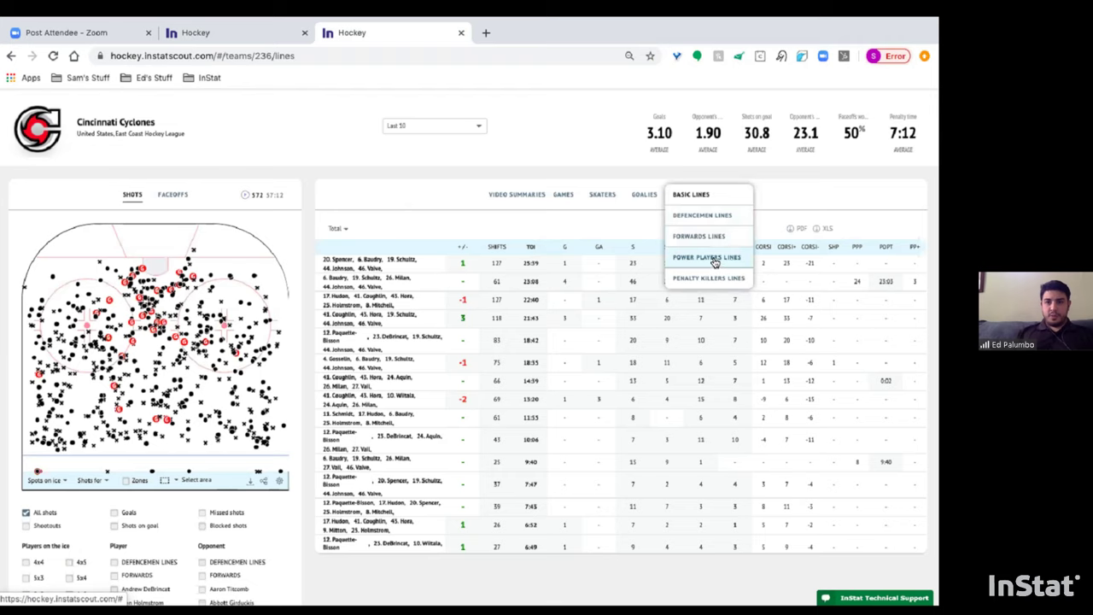
{"action": "left_click", "coordinate": [708, 260]}
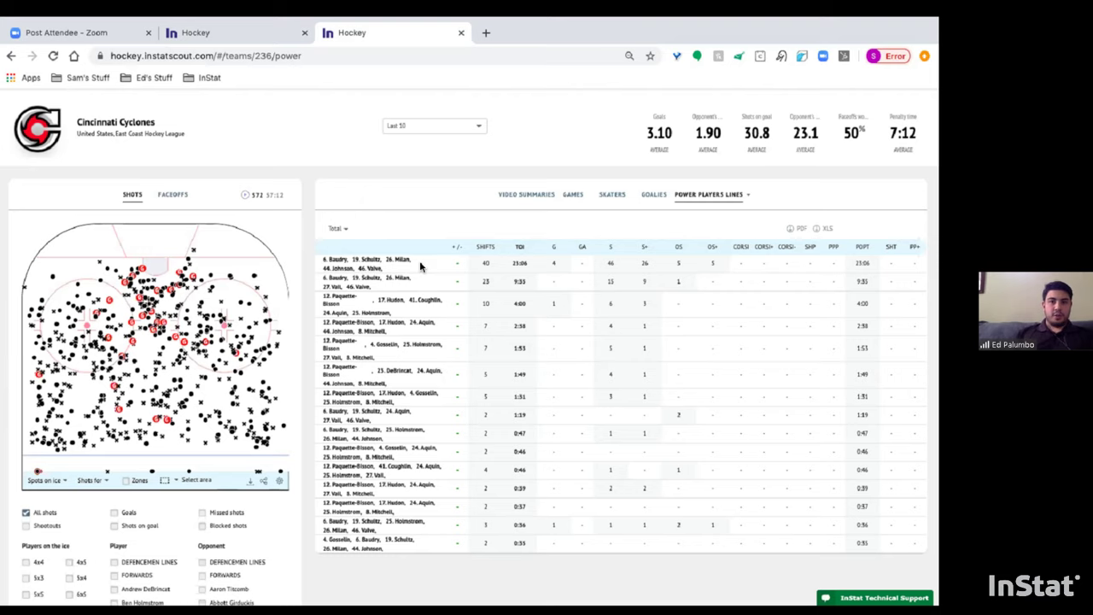
{"action": "left_click", "coordinate": [461, 35]}
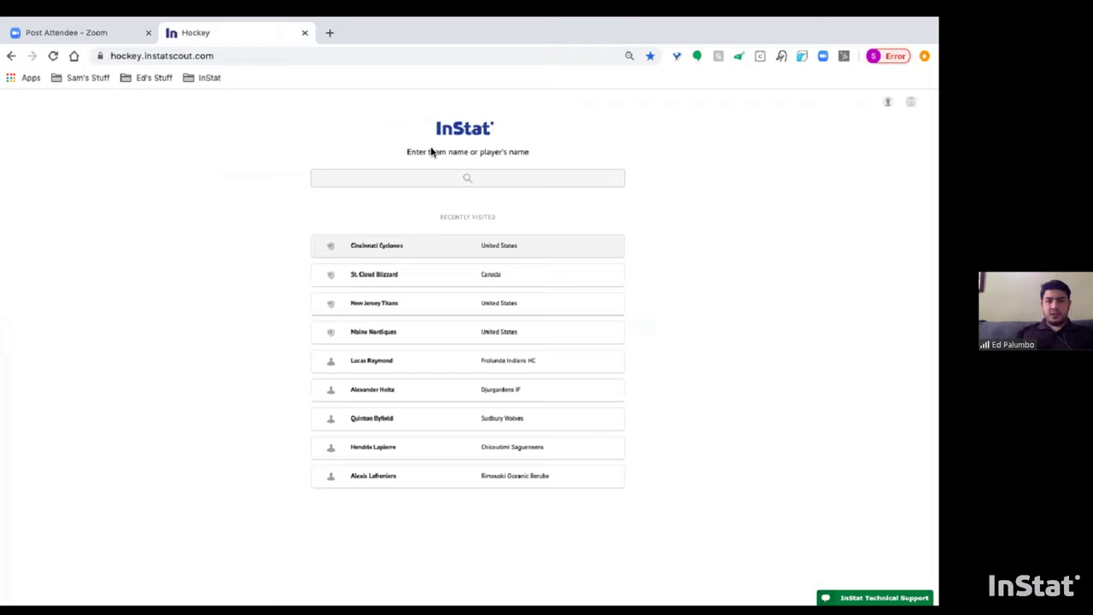
Look over the team and player search suggestions, and open the recently visited Minnesota Duluth Bulldogs player's profile.
{"action": "mouse_move", "coordinate": [444, 17]}
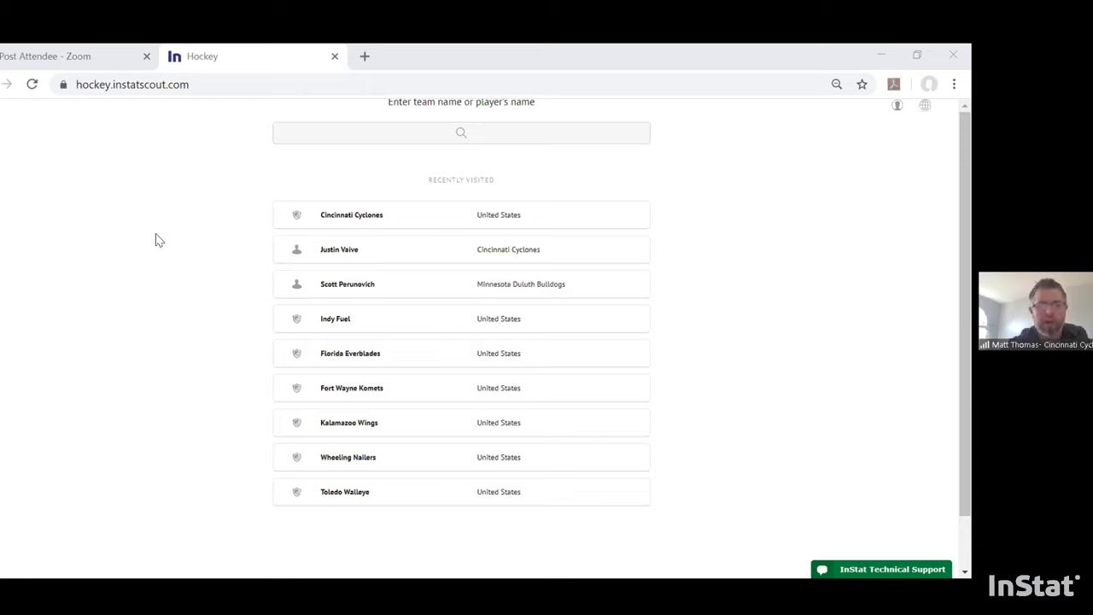
{"action": "left_click", "coordinate": [338, 139]}
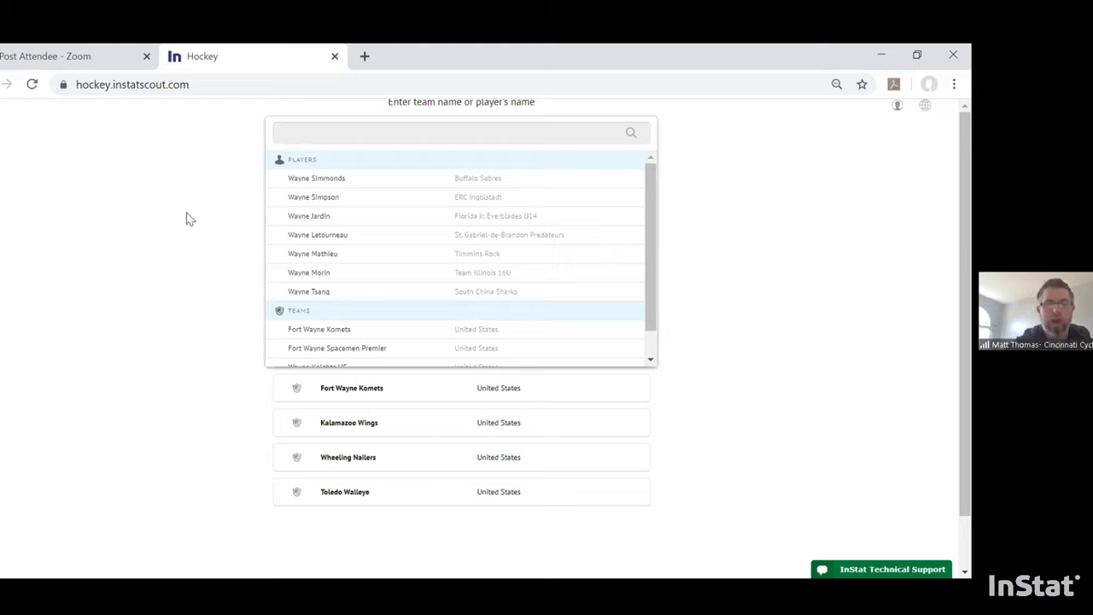
{"action": "left_click", "coordinate": [188, 295]}
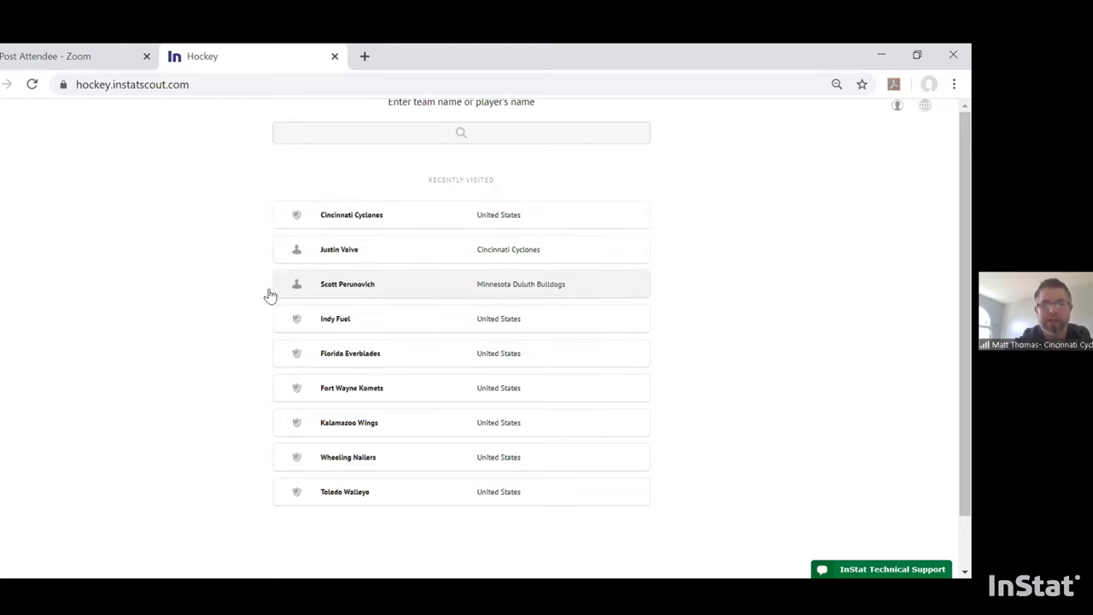
{"action": "left_click", "coordinate": [364, 290]}
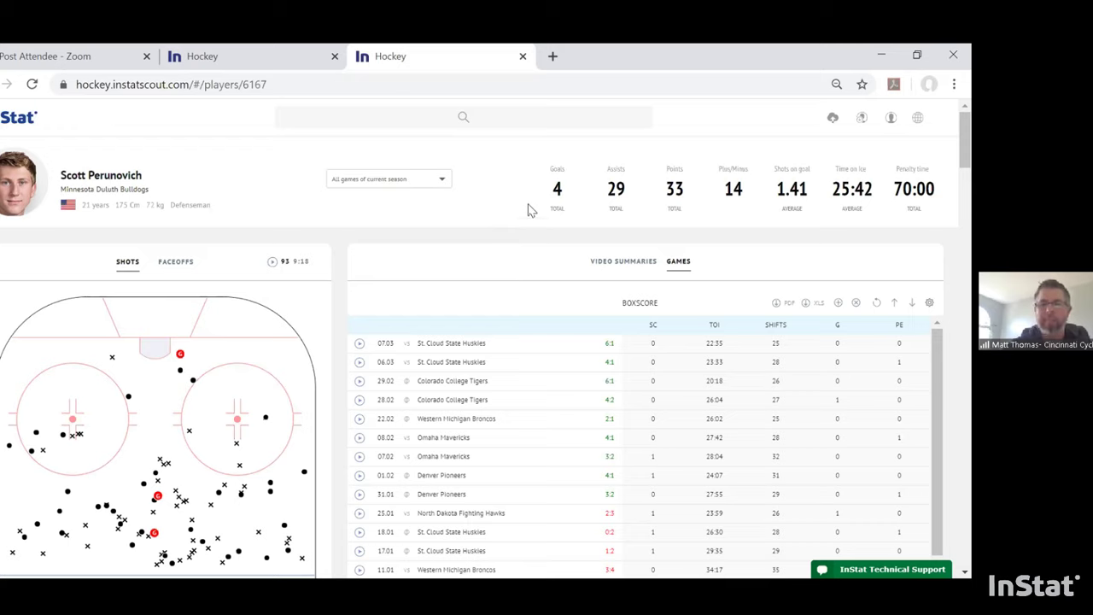
Look over the game selection options and limit the player's statistics to the last 3 games.
{"action": "left_click", "coordinate": [440, 185]}
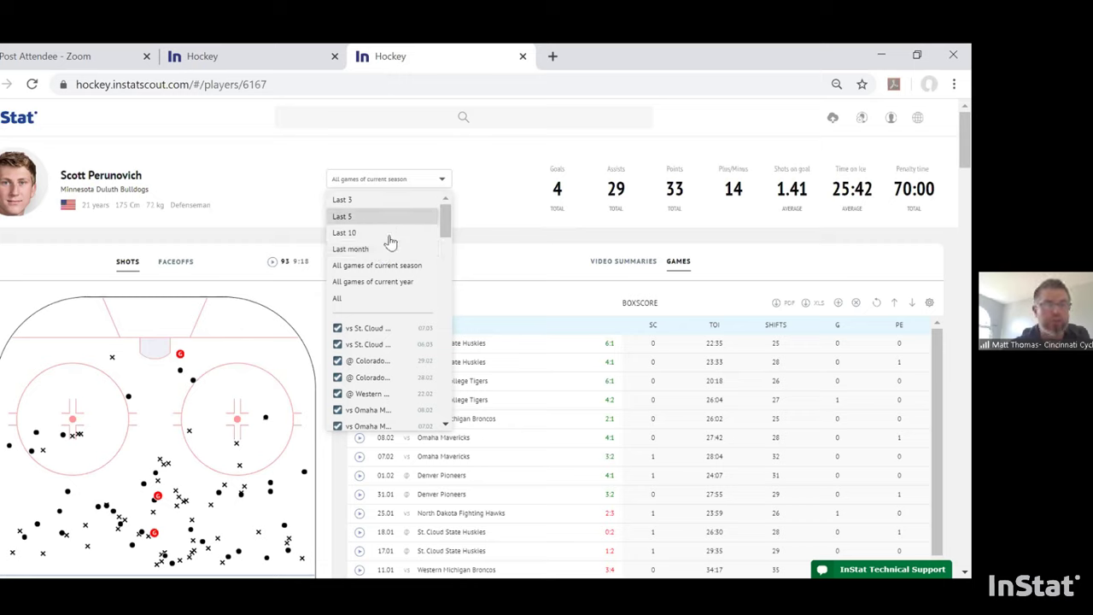
{"action": "left_click", "coordinate": [483, 202]}
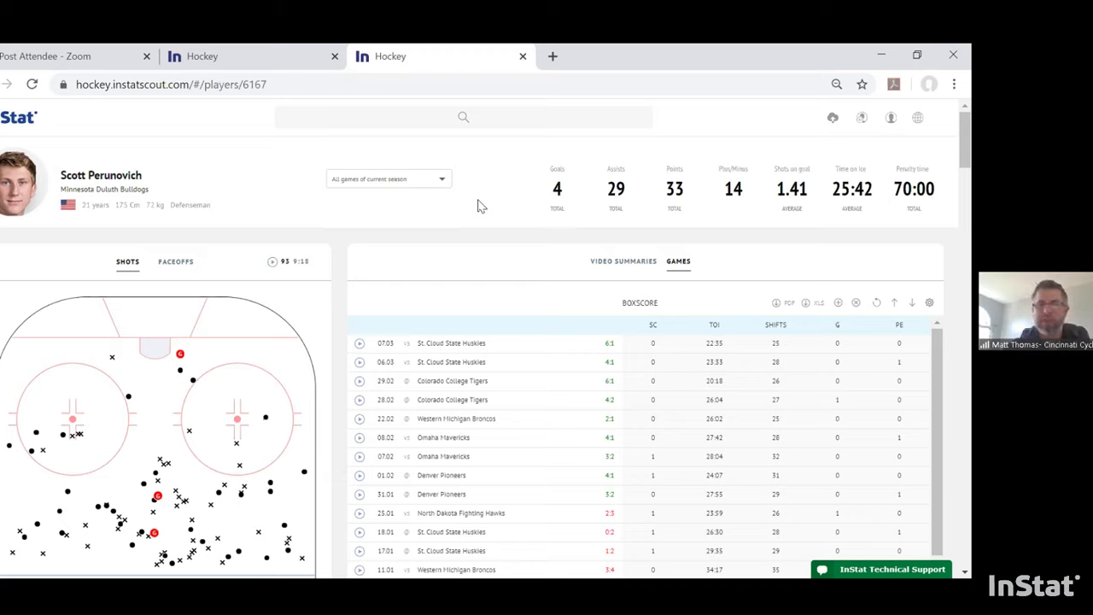
{"action": "left_click", "coordinate": [441, 181]}
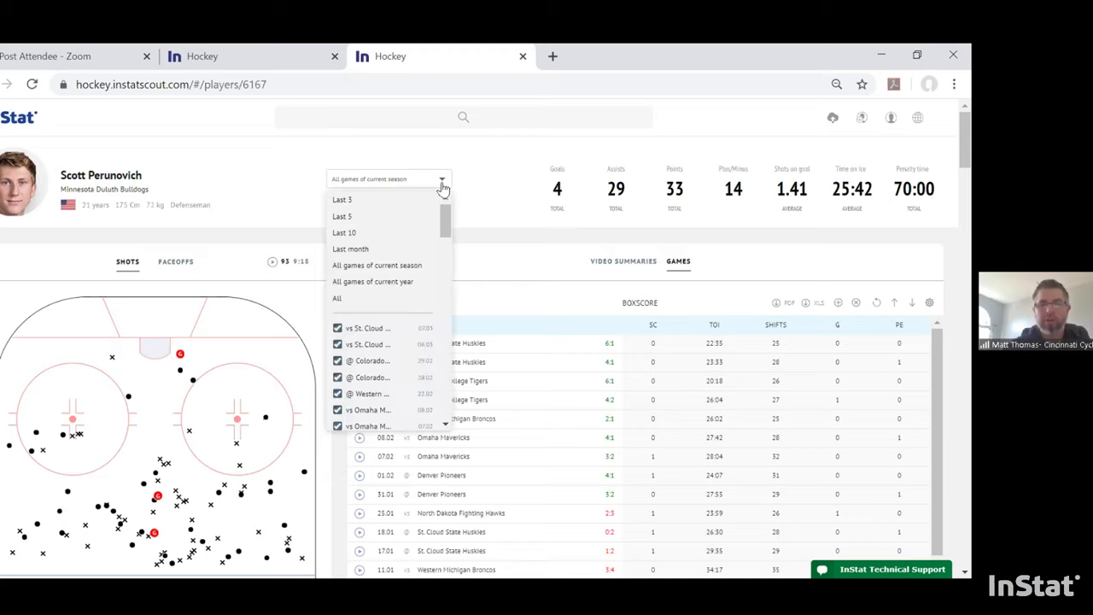
{"action": "left_click", "coordinate": [422, 199]}
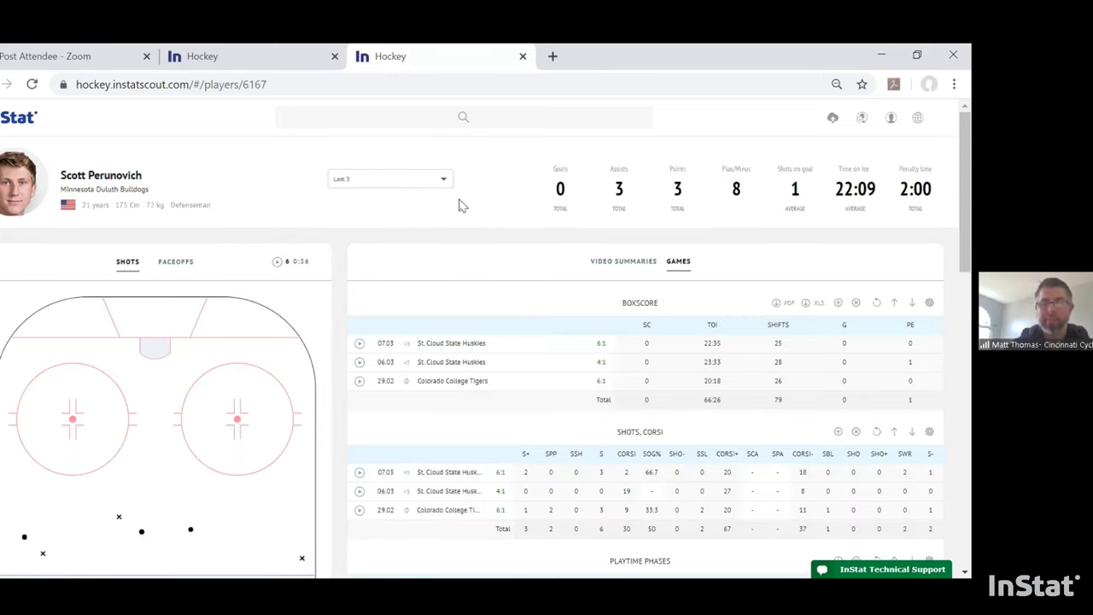
Open the video playlist of the player's assists, rewind and watch the second-period clip, and close the playlist.
{"action": "left_click", "coordinate": [620, 200]}
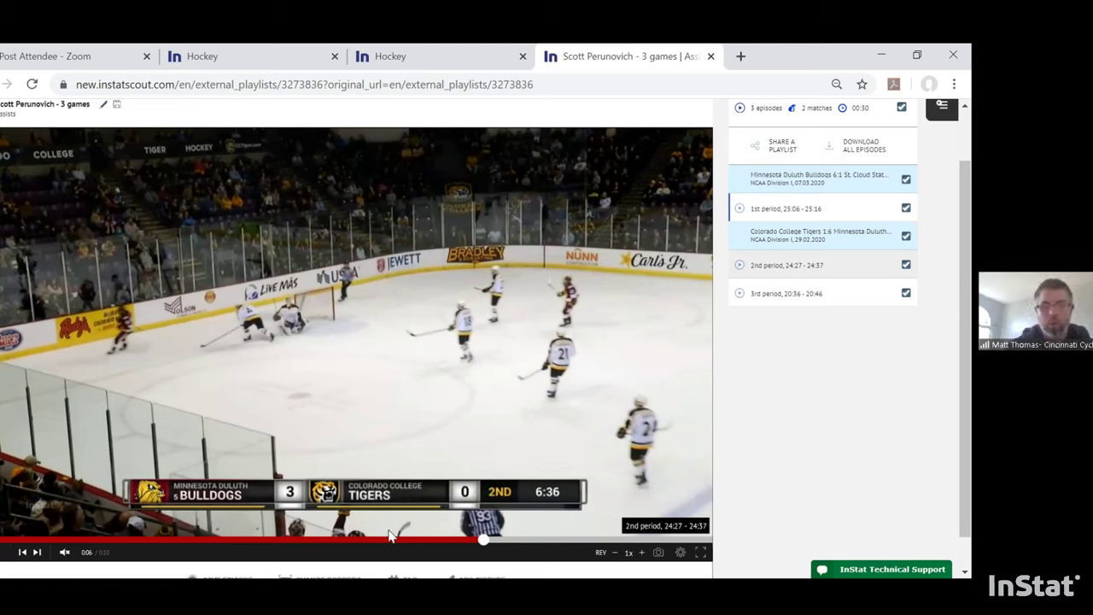
{"action": "left_click", "coordinate": [173, 541]}
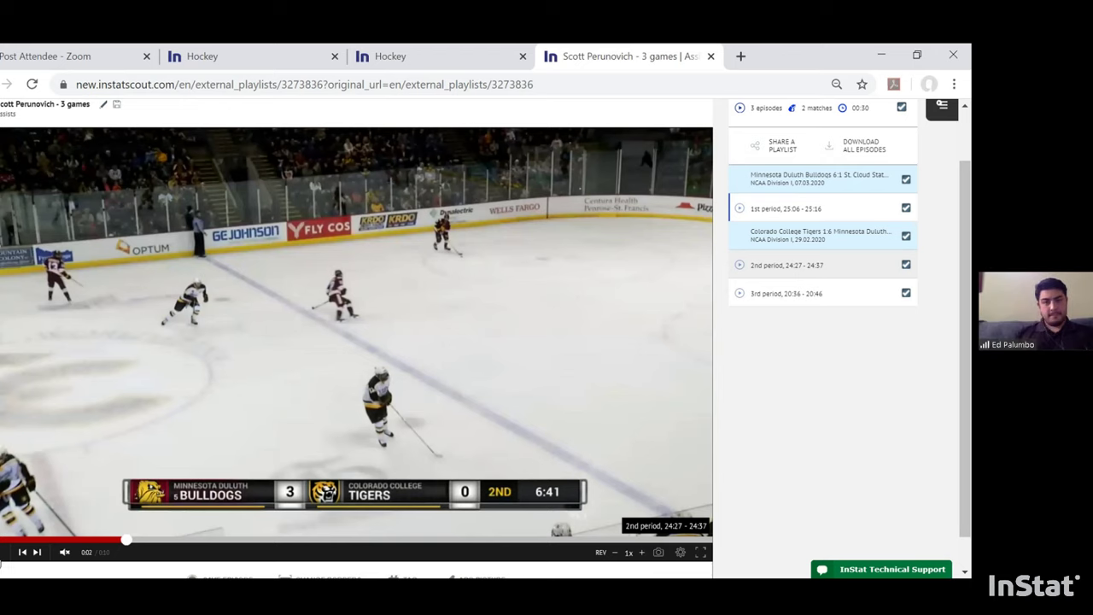
{"action": "left_click", "coordinate": [5, 552]}
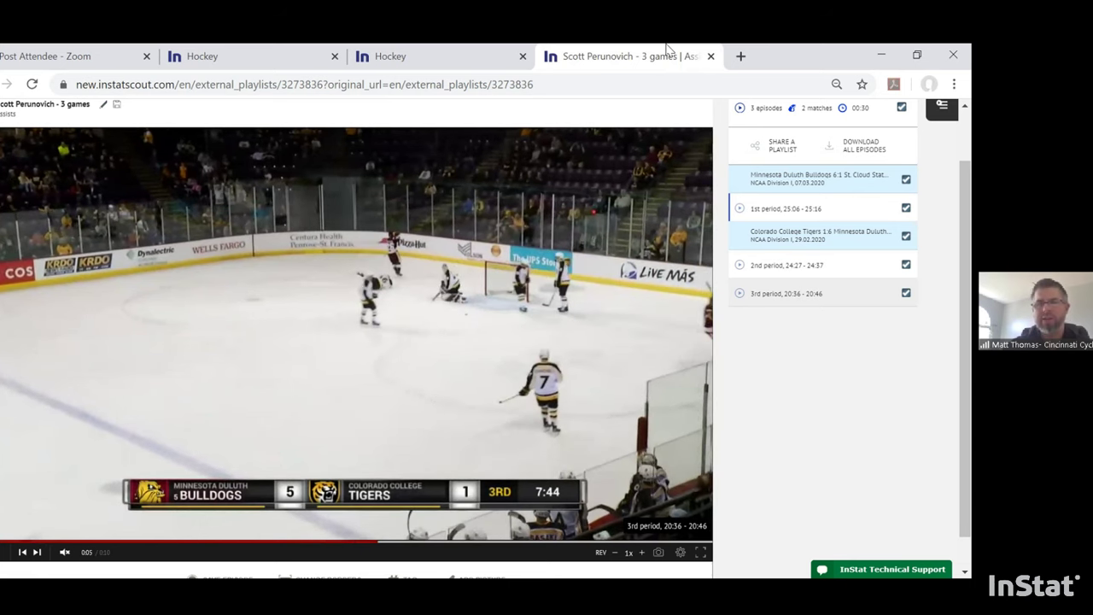
{"action": "left_click", "coordinate": [711, 56]}
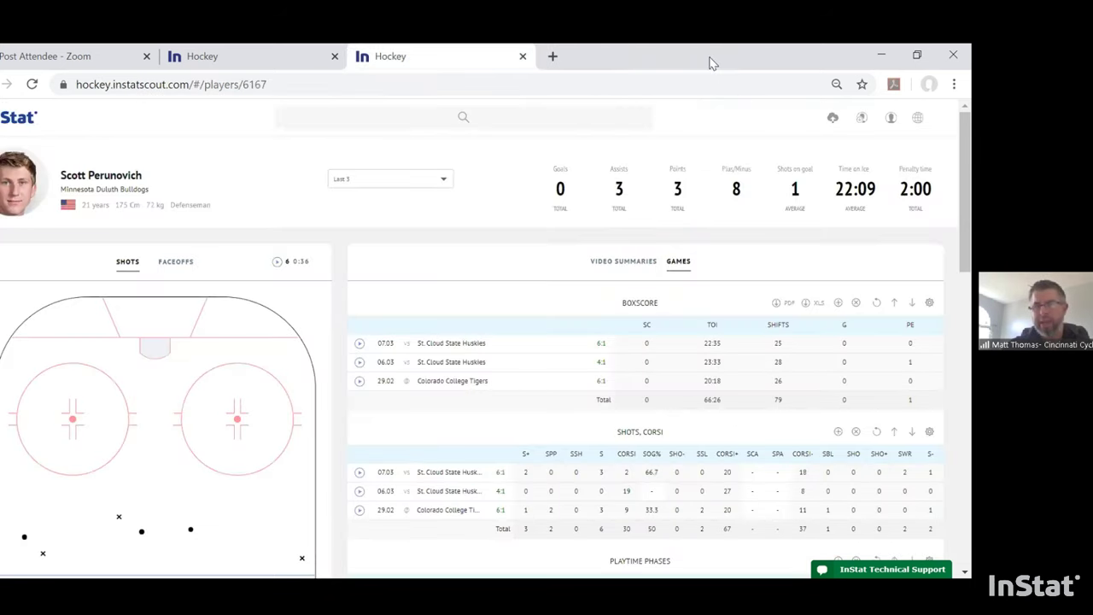
Look over the game selection options and the player's per-game boxscore, shots and Corsi, playtime phases and power play tables.
{"action": "left_click", "coordinate": [443, 181]}
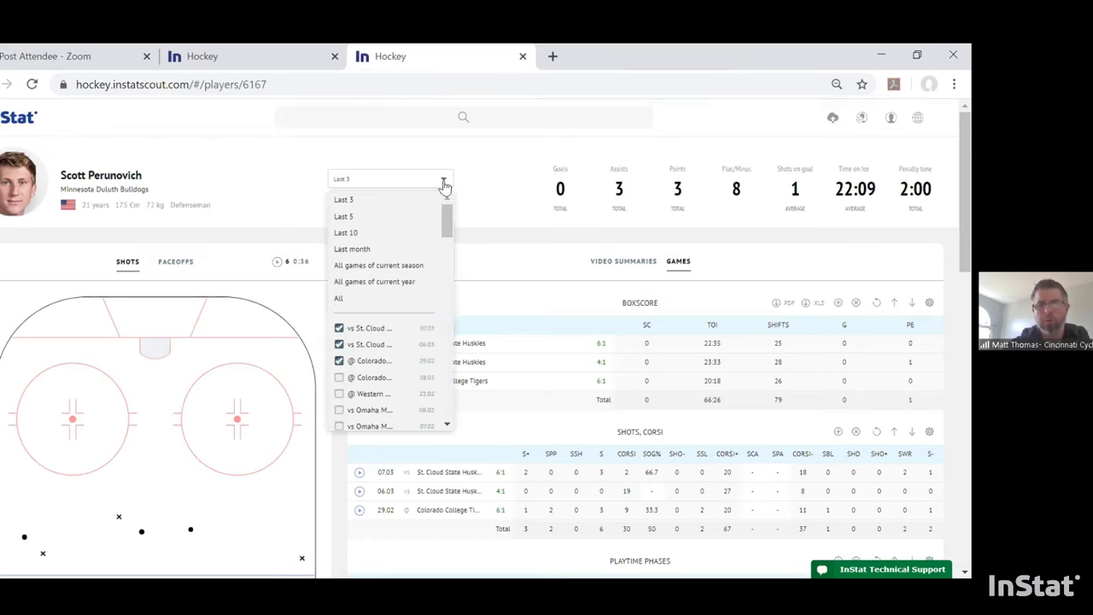
{"action": "left_click", "coordinate": [502, 189]}
{"action": "scroll", "coordinate": [524, 305], "scroll_direction": "down", "scroll_amount": 3}
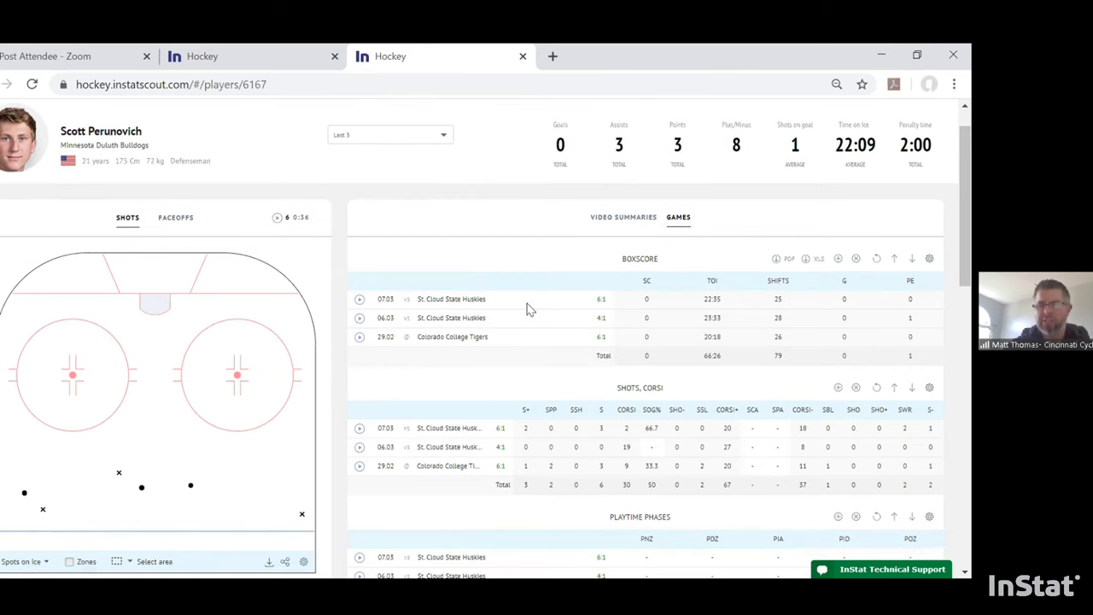
{"action": "scroll", "coordinate": [527, 310], "scroll_direction": "up", "scroll_amount": 2}
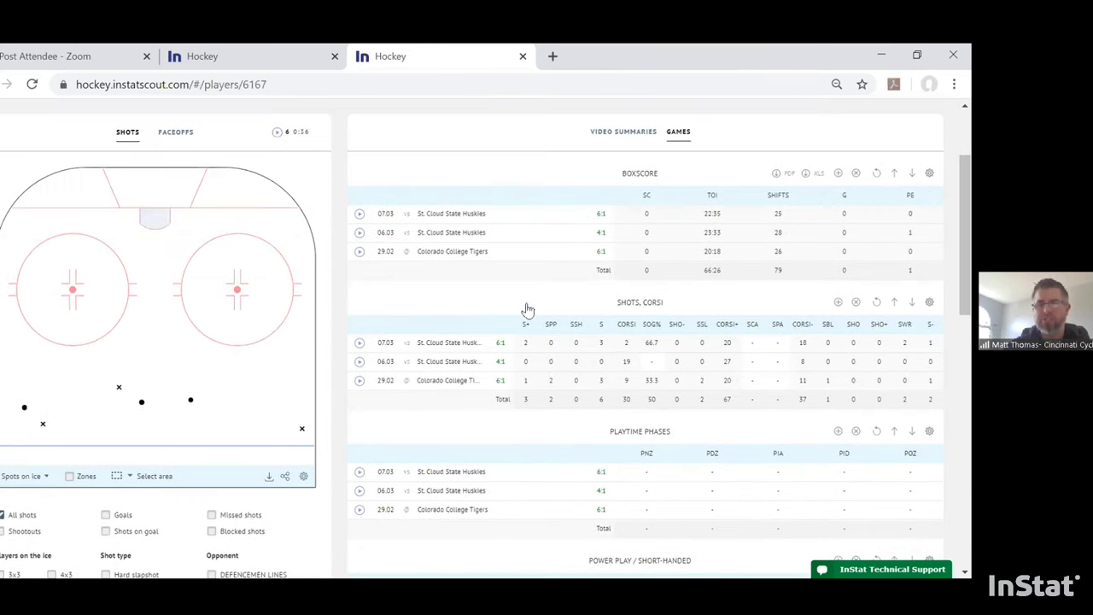
{"action": "scroll", "coordinate": [527, 307], "scroll_direction": "down", "scroll_amount": 1}
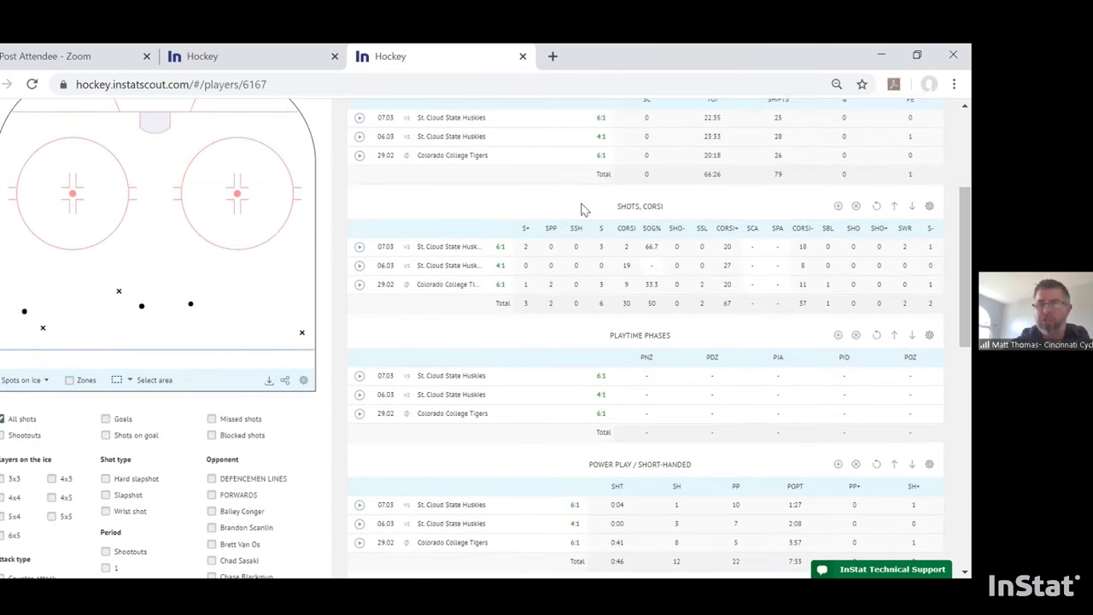
{"action": "scroll", "coordinate": [581, 208], "scroll_direction": "up", "scroll_amount": 1}
{"action": "scroll", "coordinate": [581, 207], "scroll_direction": "down", "scroll_amount": 1}
{"action": "scroll", "coordinate": [581, 208], "scroll_direction": "up", "scroll_amount": 1}
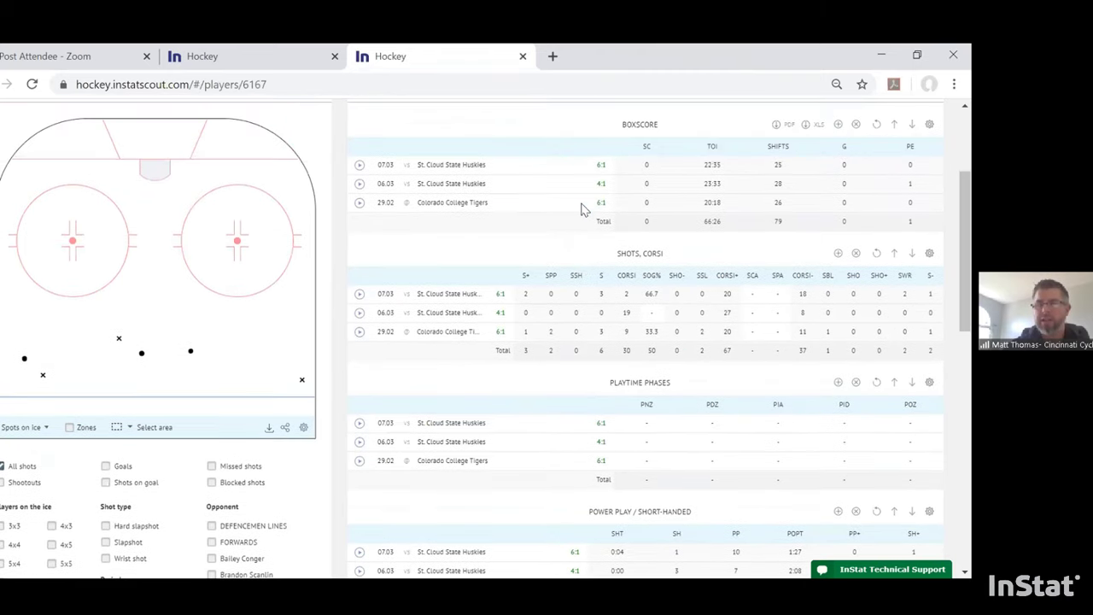
{"action": "scroll", "coordinate": [581, 207], "scroll_direction": "down", "scroll_amount": 1}
{"action": "scroll", "coordinate": [564, 186], "scroll_direction": "up", "scroll_amount": 2}
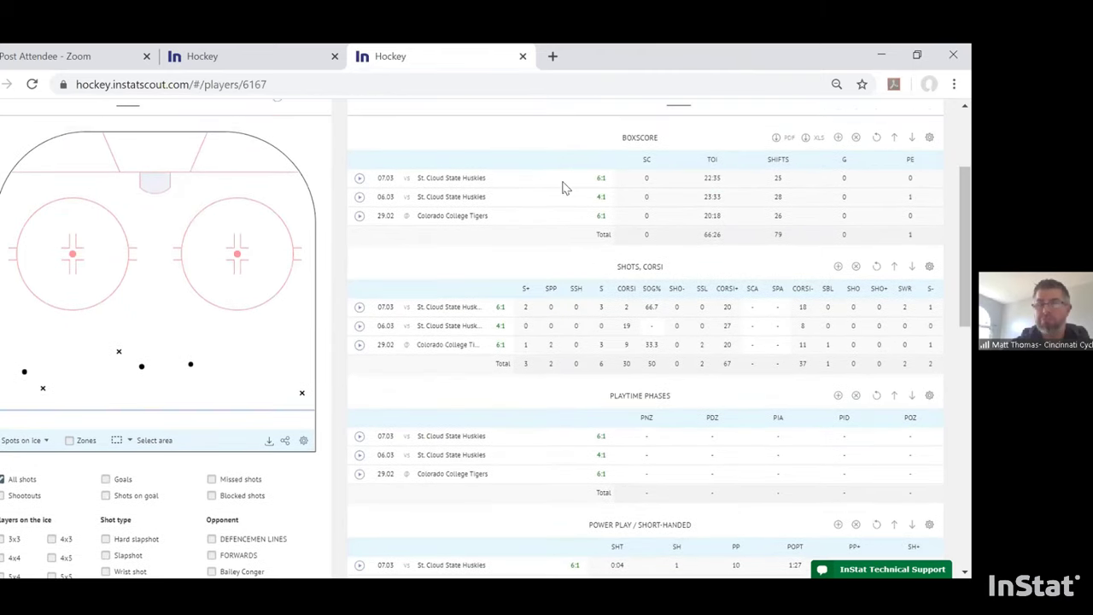
Show the player's video summaries and look over the action, partner and opponent filters.
{"action": "right_click", "coordinate": [615, 194]}
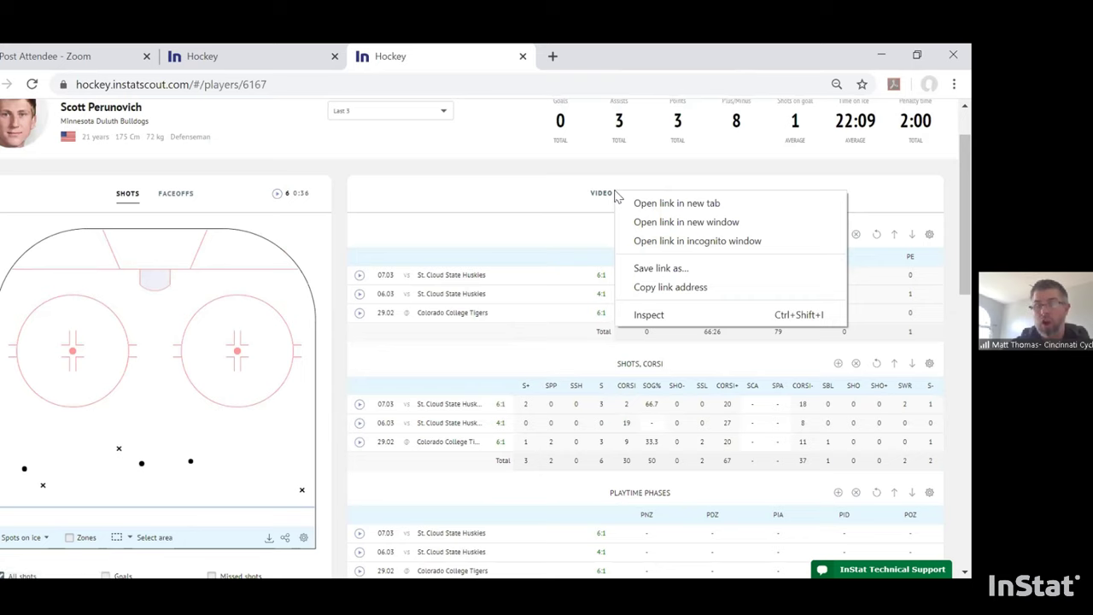
{"action": "left_click", "coordinate": [615, 196]}
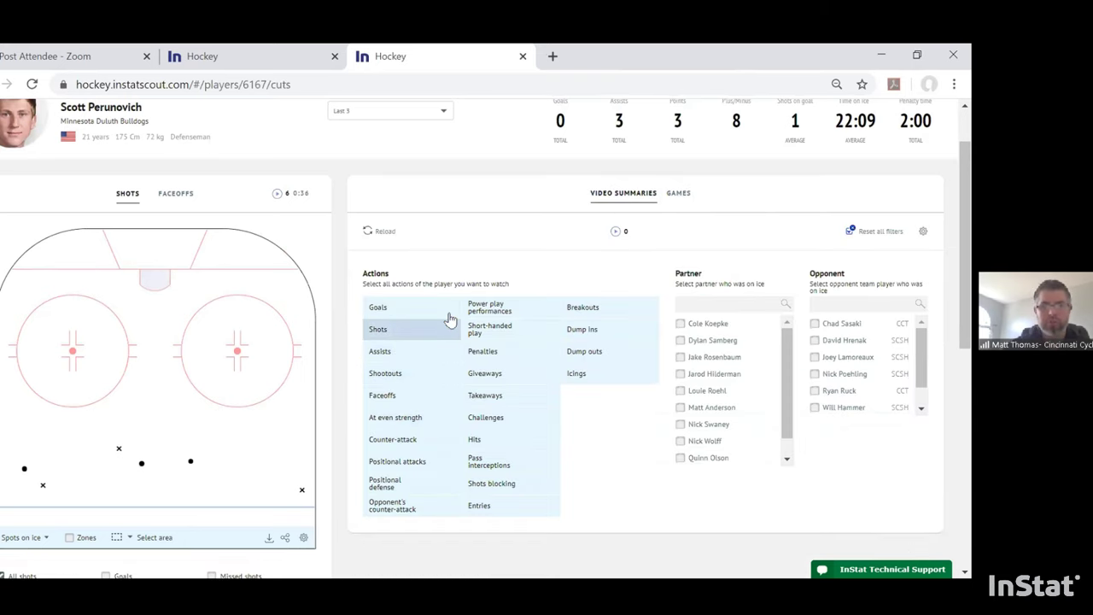
{"action": "scroll", "coordinate": [493, 230], "scroll_direction": "down", "scroll_amount": 2}
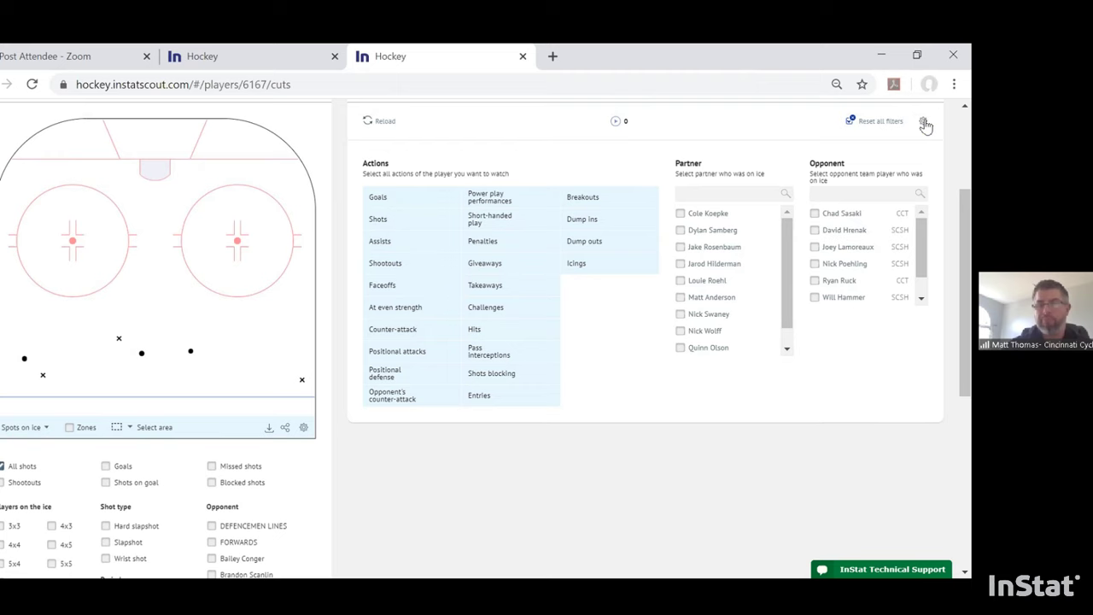
{"action": "scroll", "coordinate": [795, 132], "scroll_direction": "up", "scroll_amount": 1}
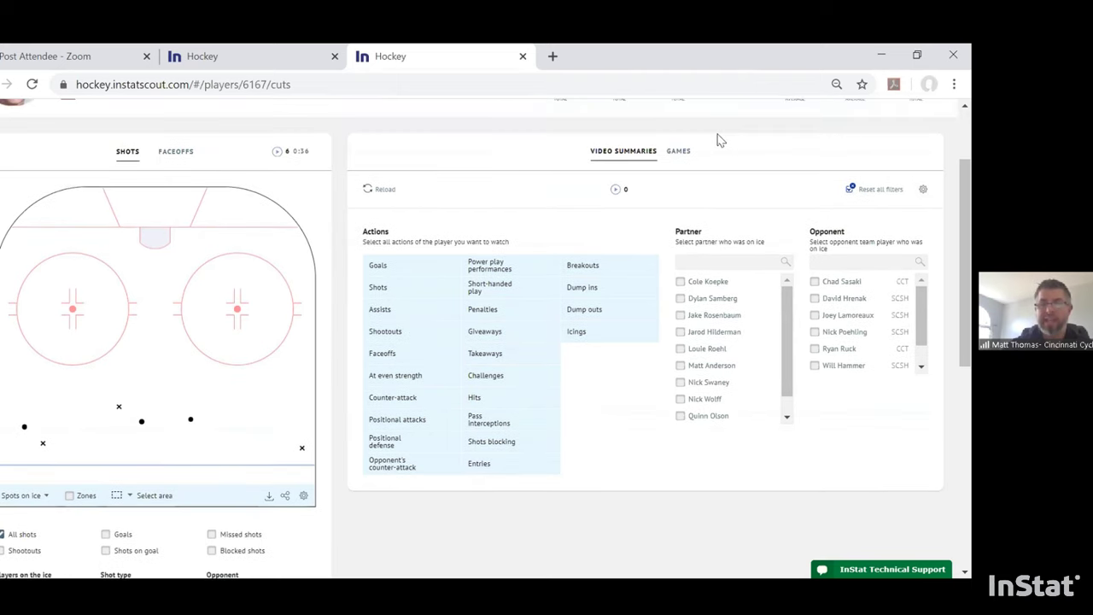
Return to the player's per-game statistics and sort the games by number of shifts.
{"action": "left_click", "coordinate": [680, 152]}
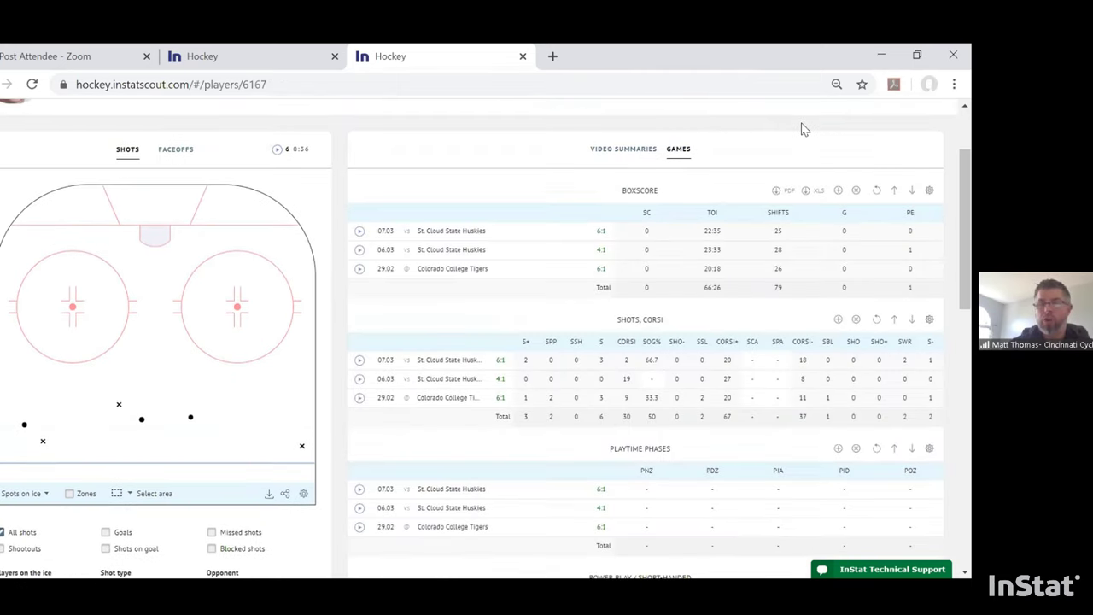
{"action": "scroll", "coordinate": [803, 129], "scroll_direction": "down", "scroll_amount": 1}
{"action": "scroll", "coordinate": [803, 129], "scroll_direction": "down", "scroll_amount": 2}
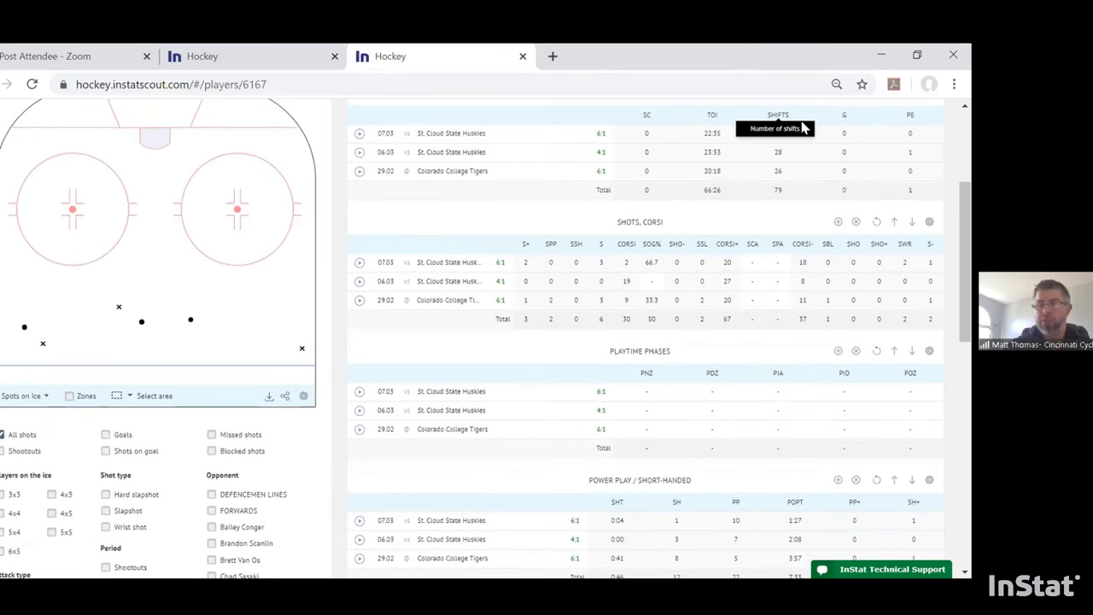
{"action": "left_click", "coordinate": [803, 125]}
{"action": "scroll", "coordinate": [803, 128], "scroll_direction": "up", "scroll_amount": 1}
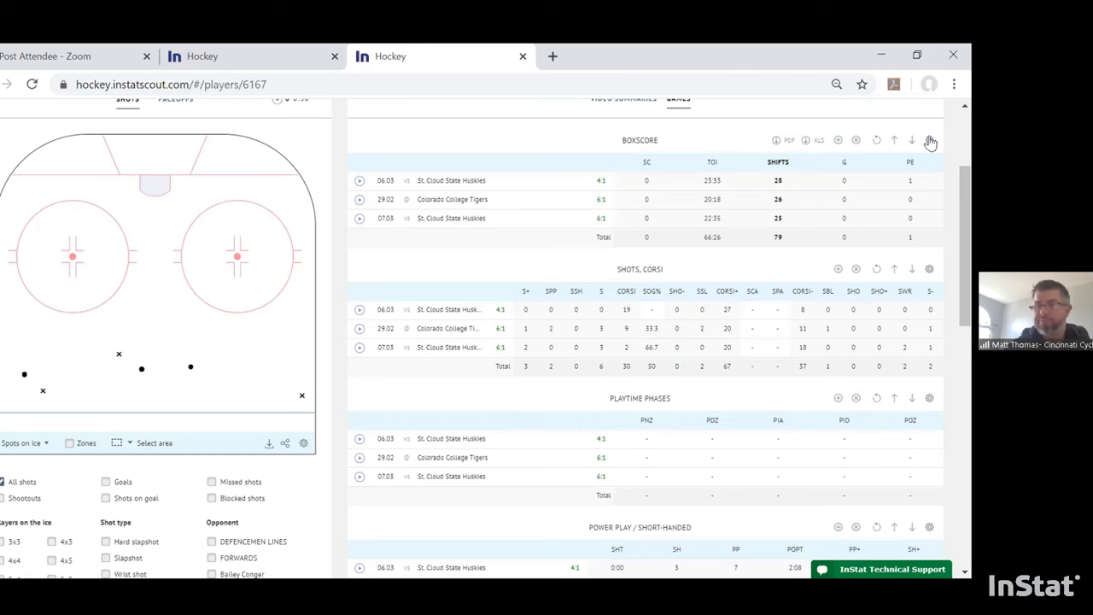
Look over the boxscore table's available parameters and episode duration settings, and accept them as they are.
{"action": "left_click", "coordinate": [931, 140]}
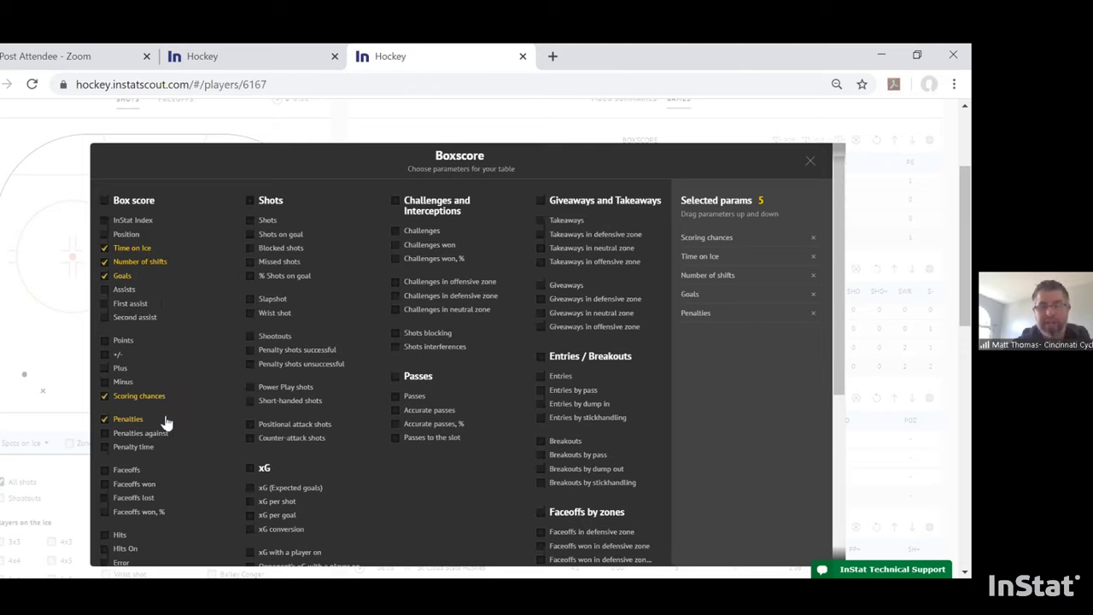
{"action": "scroll", "coordinate": [163, 422], "scroll_direction": "down", "scroll_amount": 2}
{"action": "scroll", "coordinate": [167, 423], "scroll_direction": "down", "scroll_amount": 1}
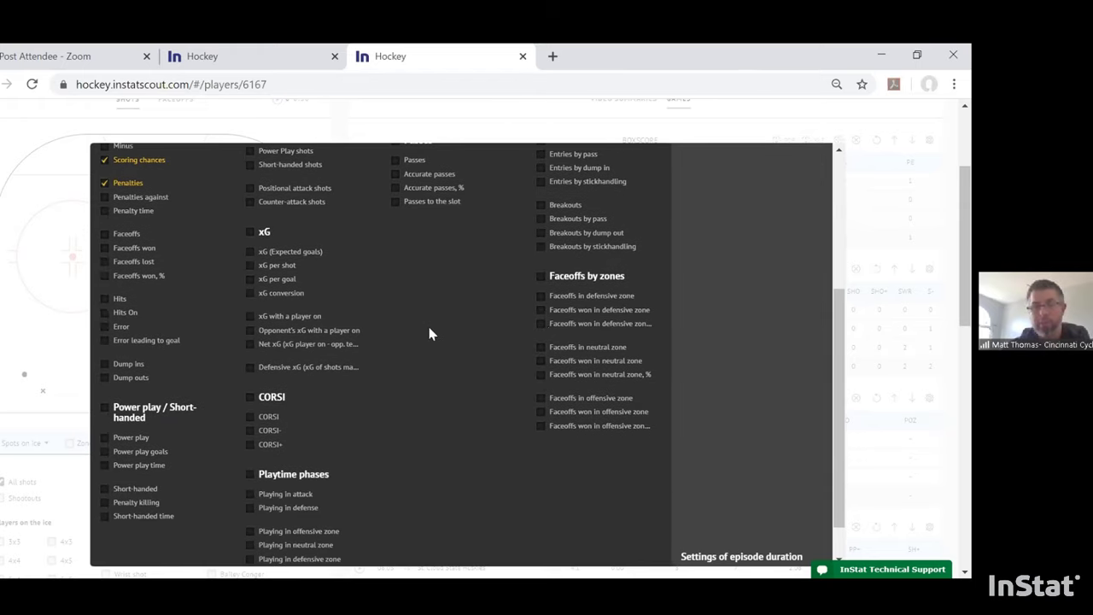
{"action": "scroll", "coordinate": [430, 334], "scroll_direction": "up", "scroll_amount": 3}
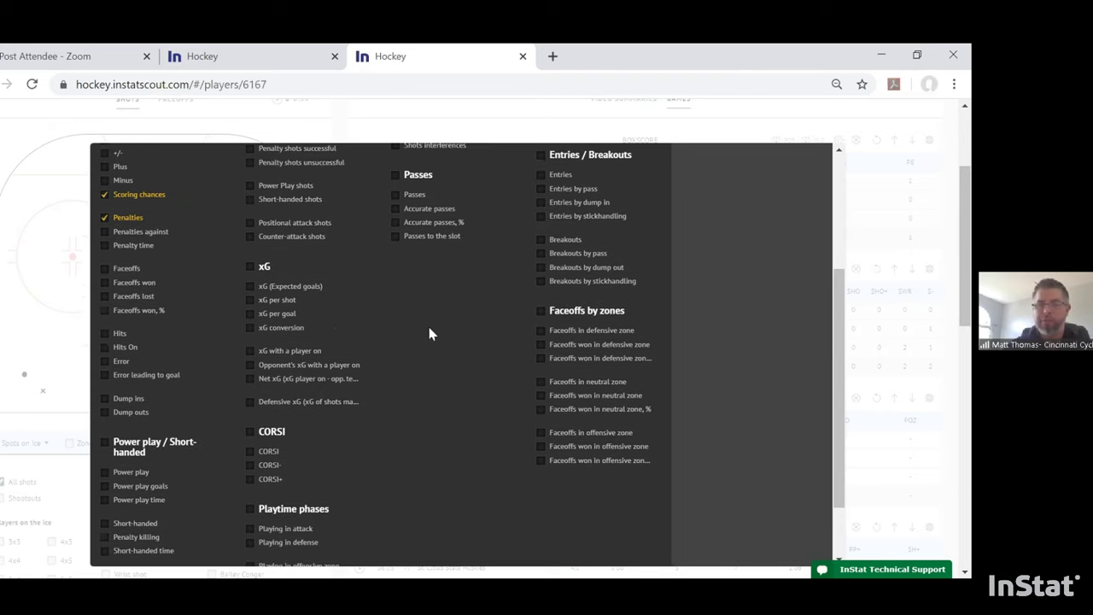
{"action": "scroll", "coordinate": [429, 333], "scroll_direction": "down", "scroll_amount": 4}
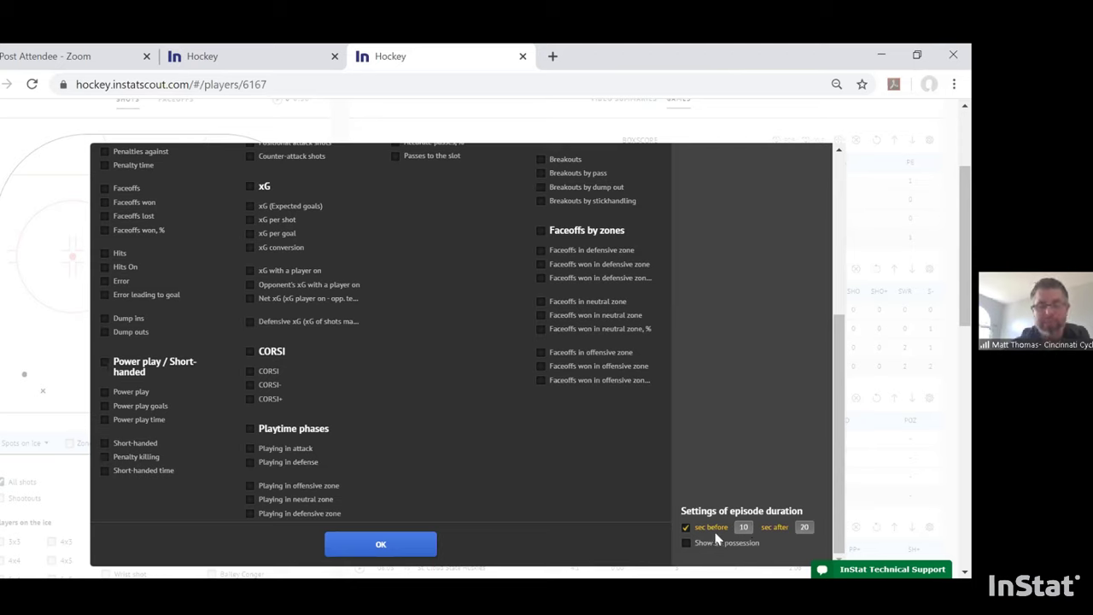
{"action": "left_click", "coordinate": [395, 549]}
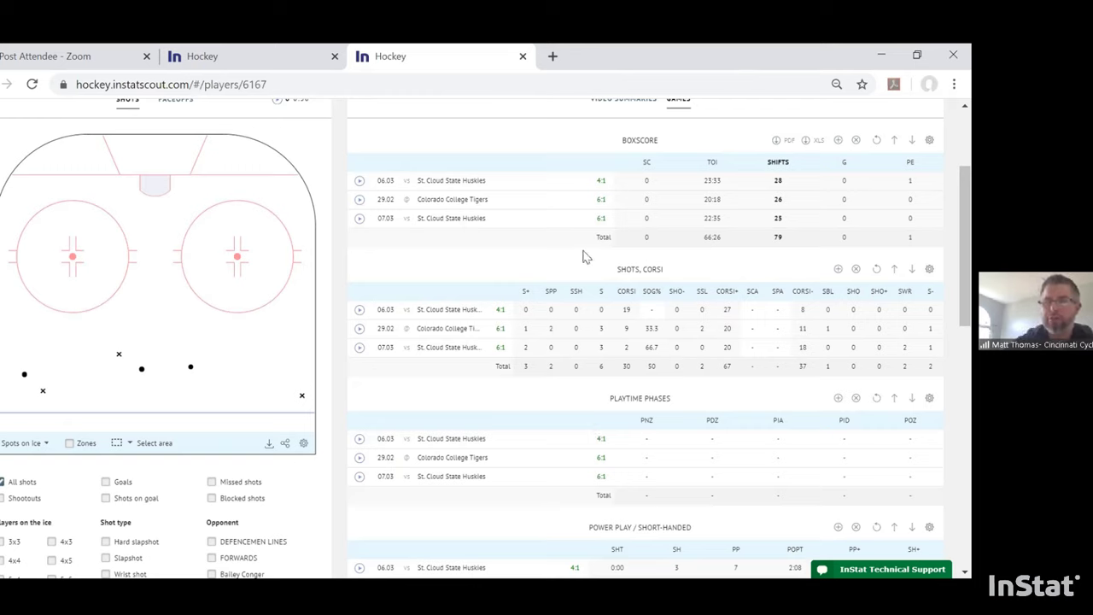
Open the video playlist of the player's time on ice in the 06.03 St. Cloud State Huskies game and mute it.
{"action": "left_click", "coordinate": [714, 183]}
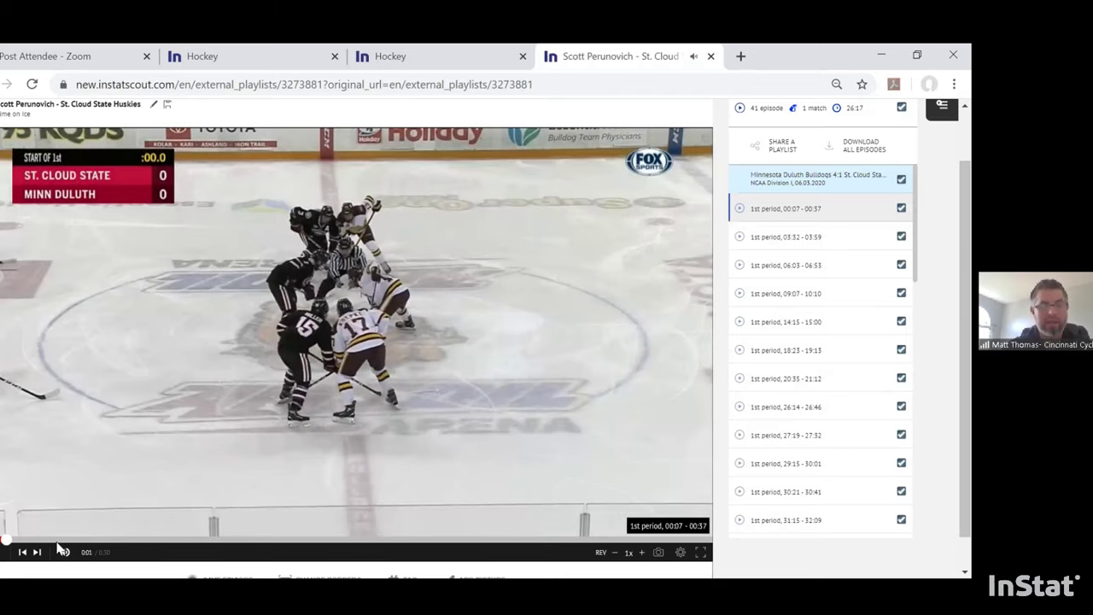
{"action": "right_click", "coordinate": [62, 550]}
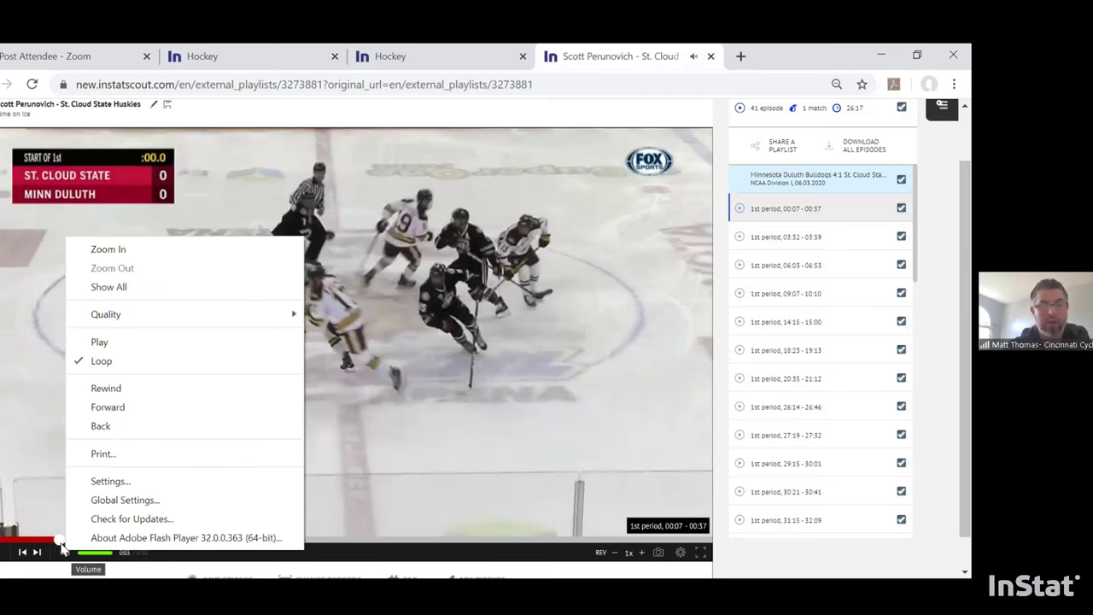
{"action": "left_click", "coordinate": [34, 504]}
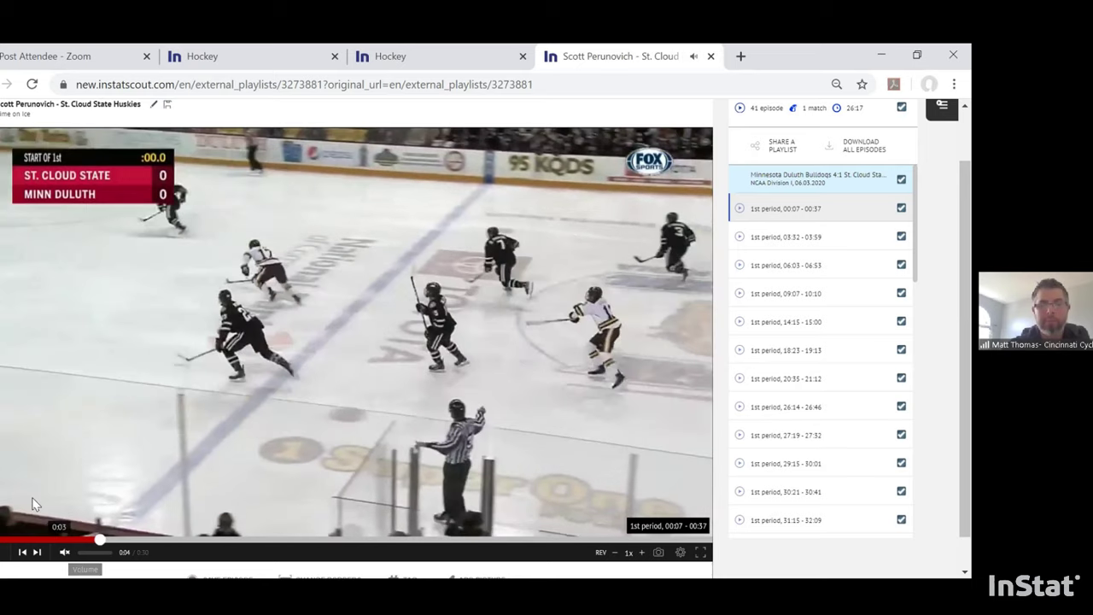
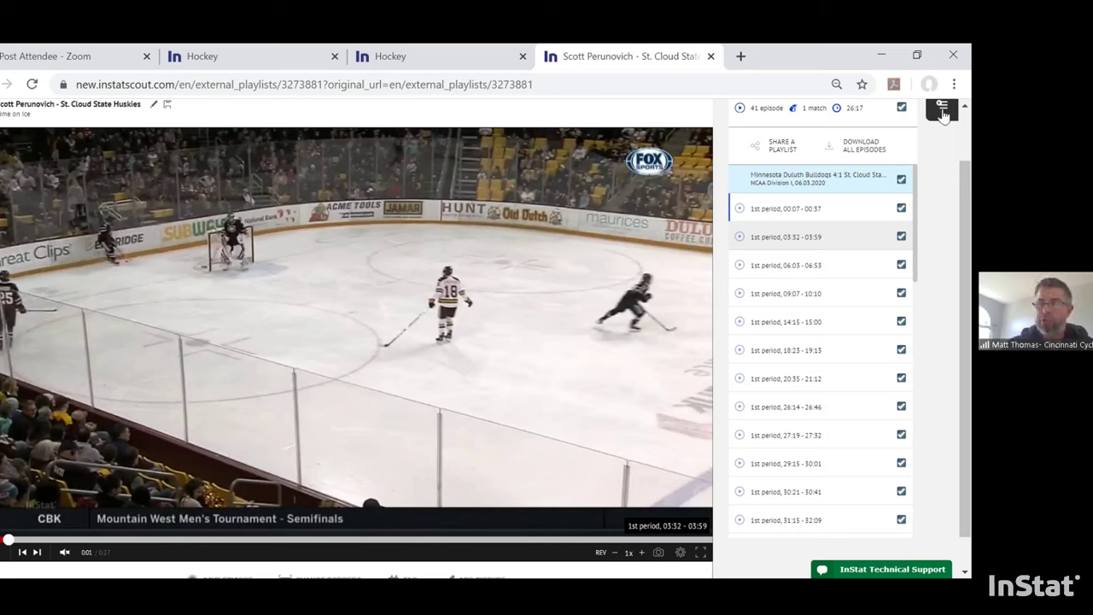
Create a folder named Dmen in your playlists.
{"action": "left_click", "coordinate": [943, 115]}
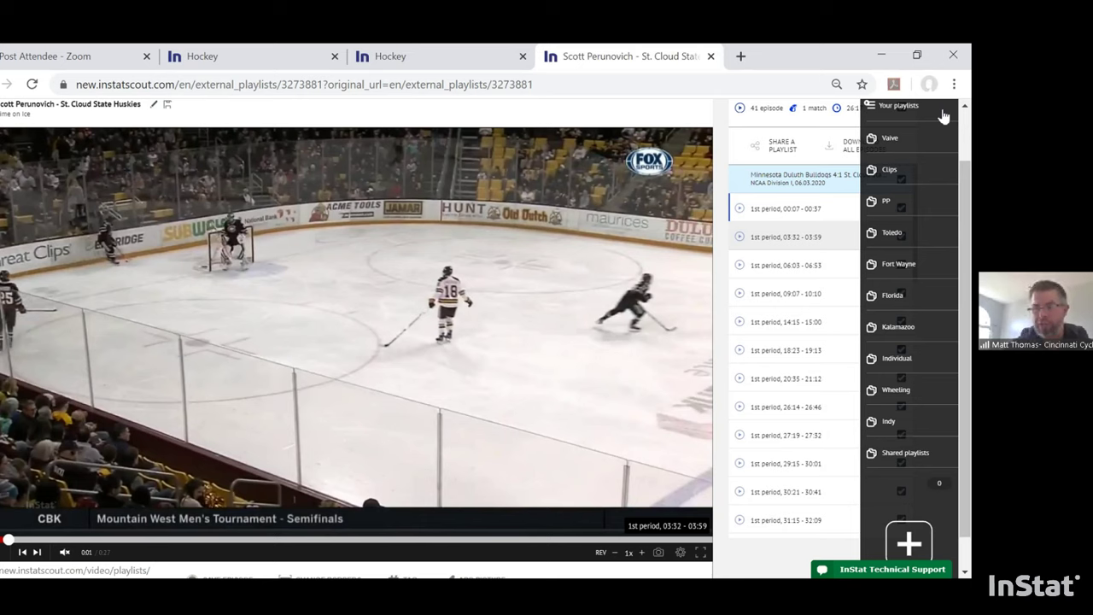
{"action": "left_click", "coordinate": [909, 540]}
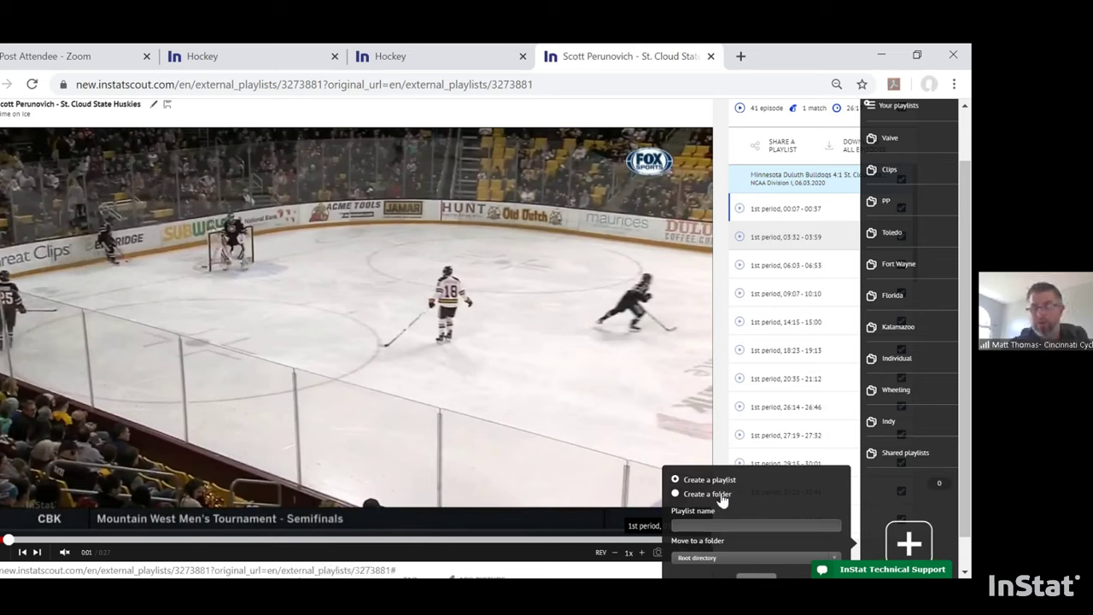
{"action": "left_click", "coordinate": [676, 496]}
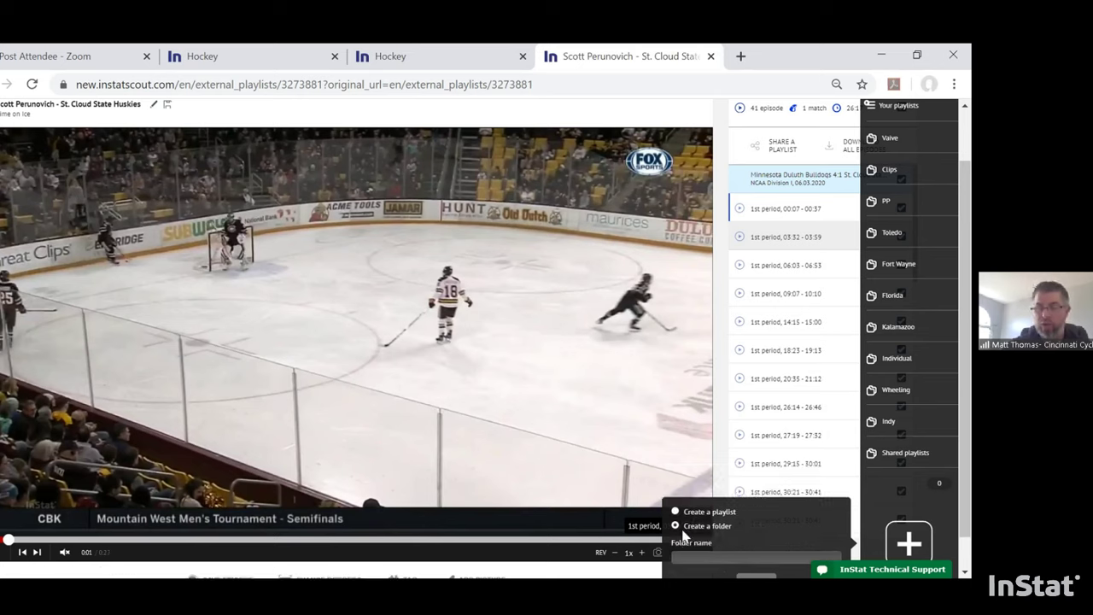
{"action": "type", "text": "Dmen"}
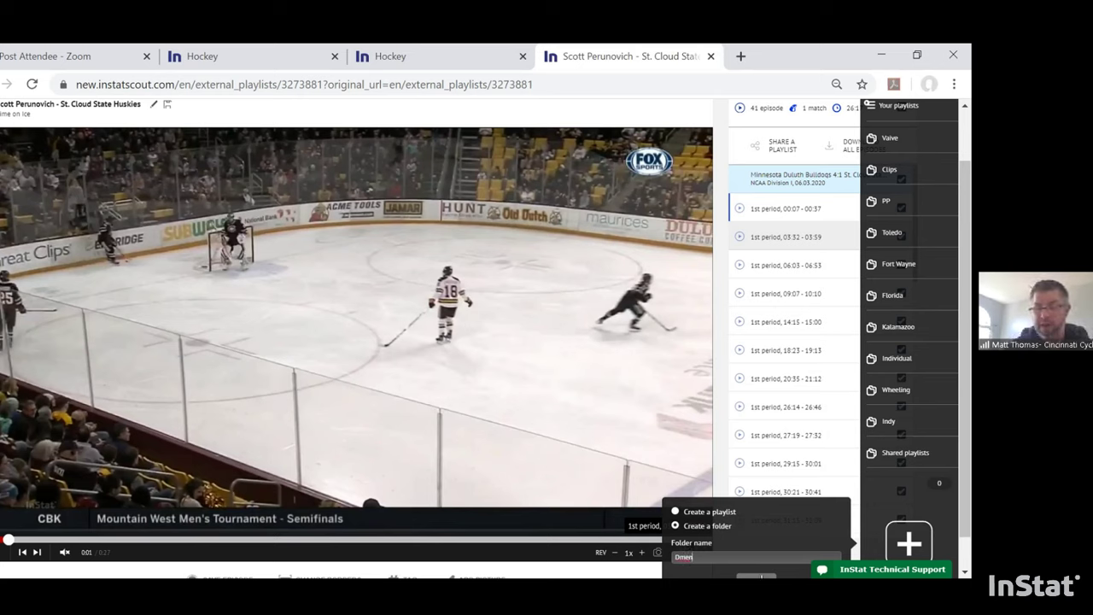
{"action": "left_click", "coordinate": [762, 577]}
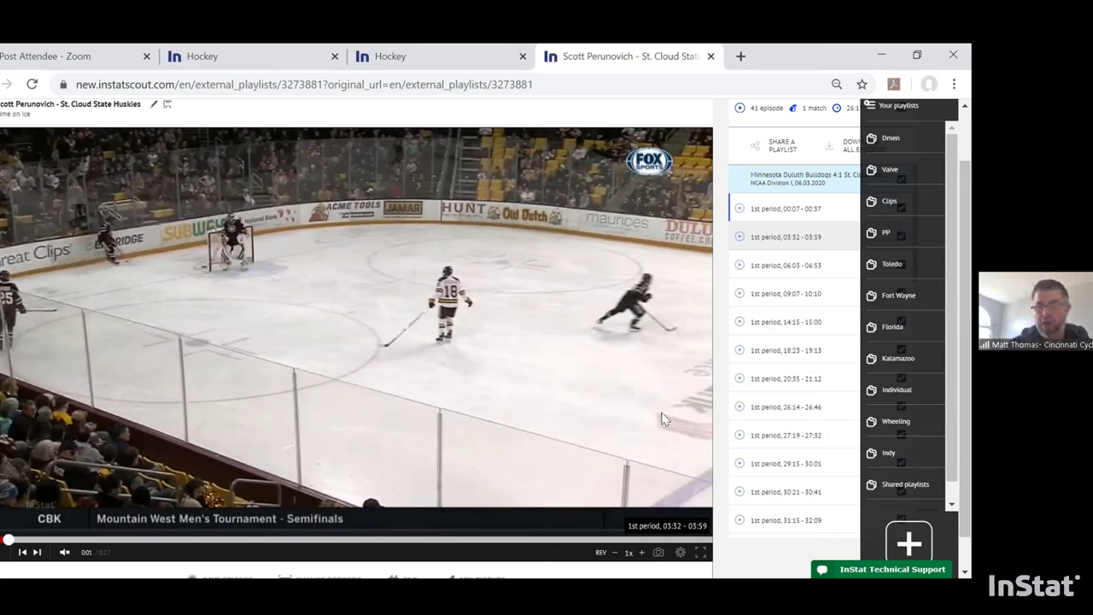
Create a playlist named with the player's surname inside the Dmen folder.
{"action": "right_click", "coordinate": [909, 543]}
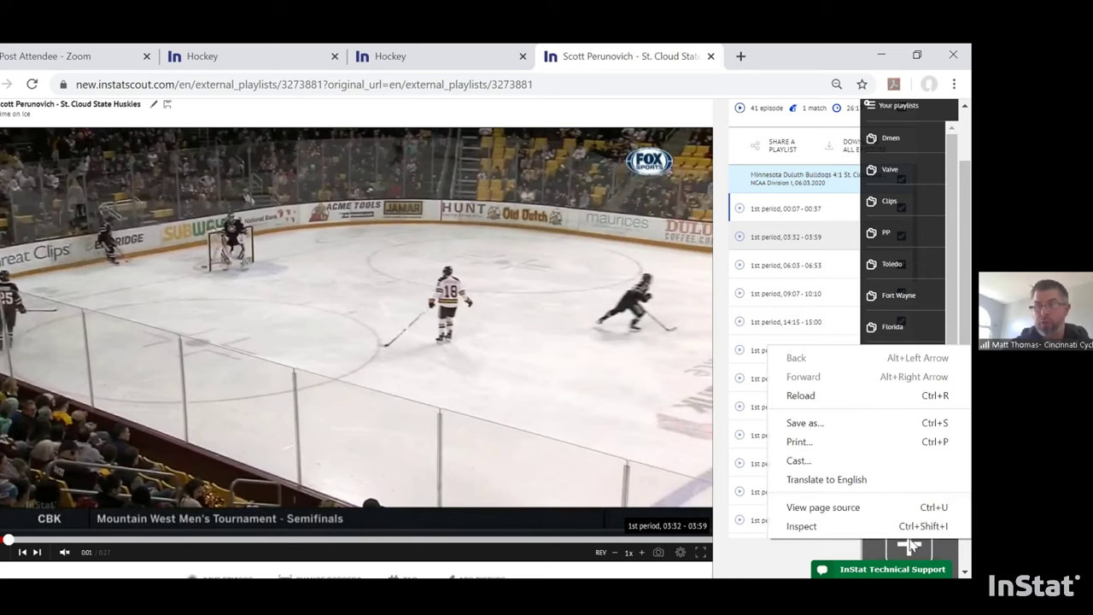
{"action": "left_click", "coordinate": [909, 544]}
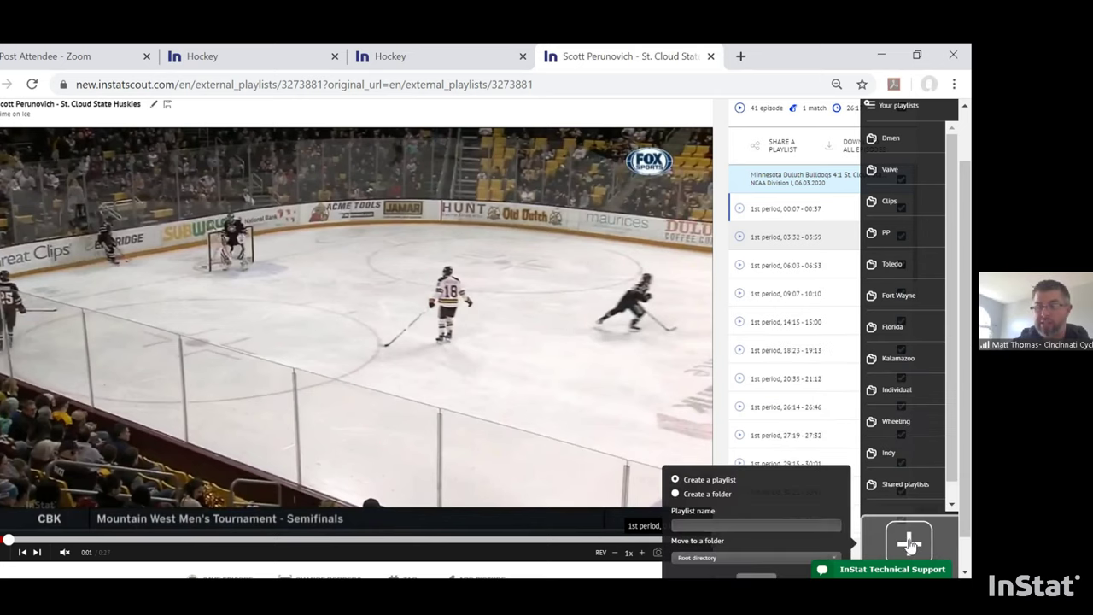
{"action": "left_click", "coordinate": [689, 525]}
{"action": "type", "text": "P"}
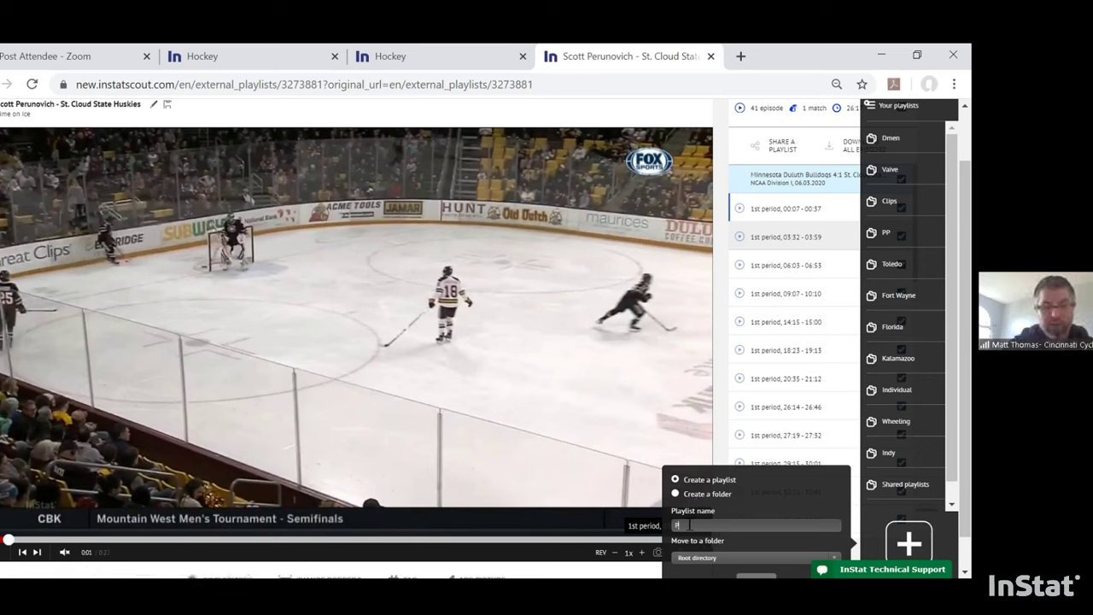
{"action": "type", "text": "erunov"}
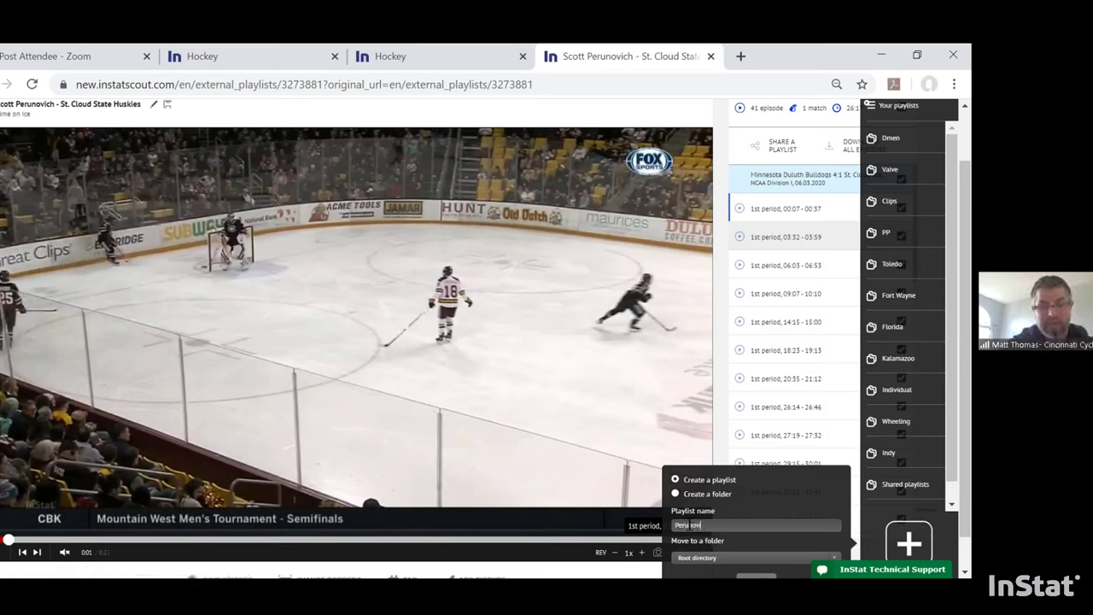
{"action": "type", "text": "ich"}
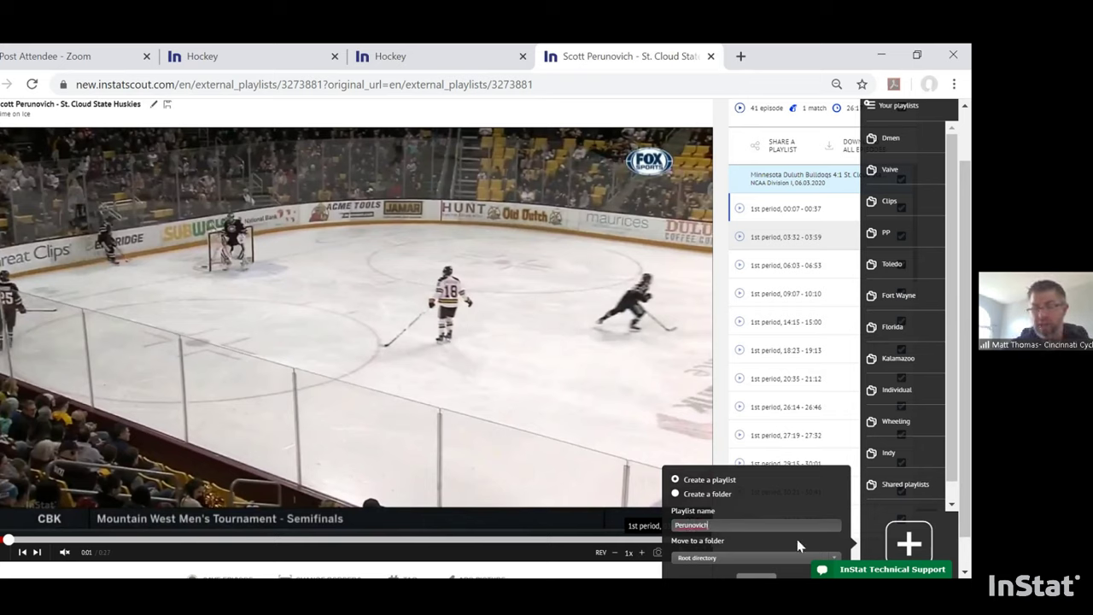
{"action": "right_click", "coordinate": [835, 555]}
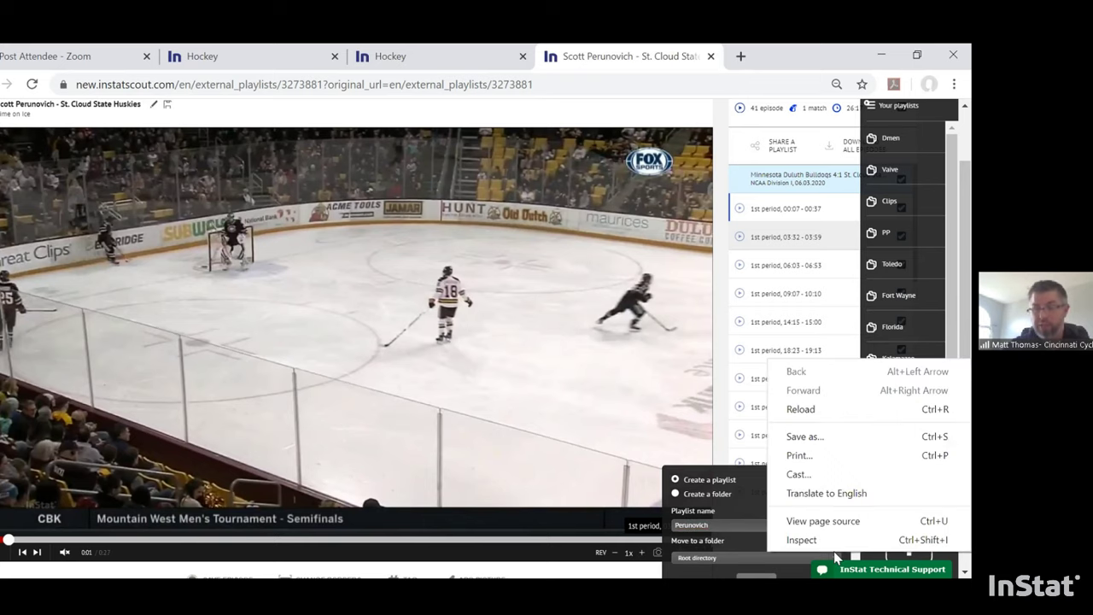
{"action": "key", "text": "Escape"}
{"action": "left_click", "coordinate": [835, 557]}
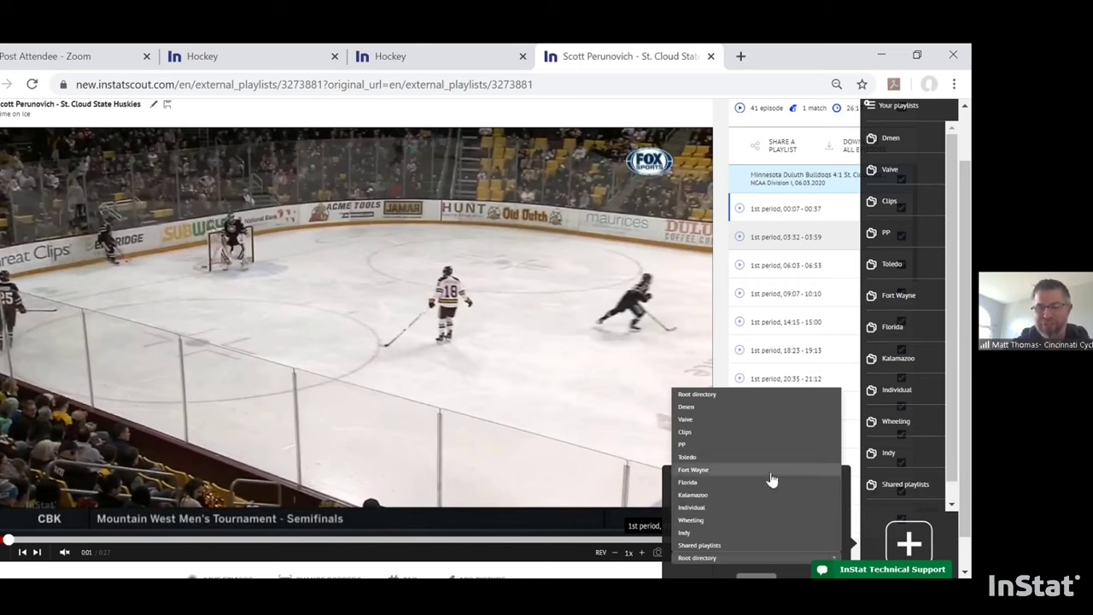
{"action": "left_click", "coordinate": [764, 414]}
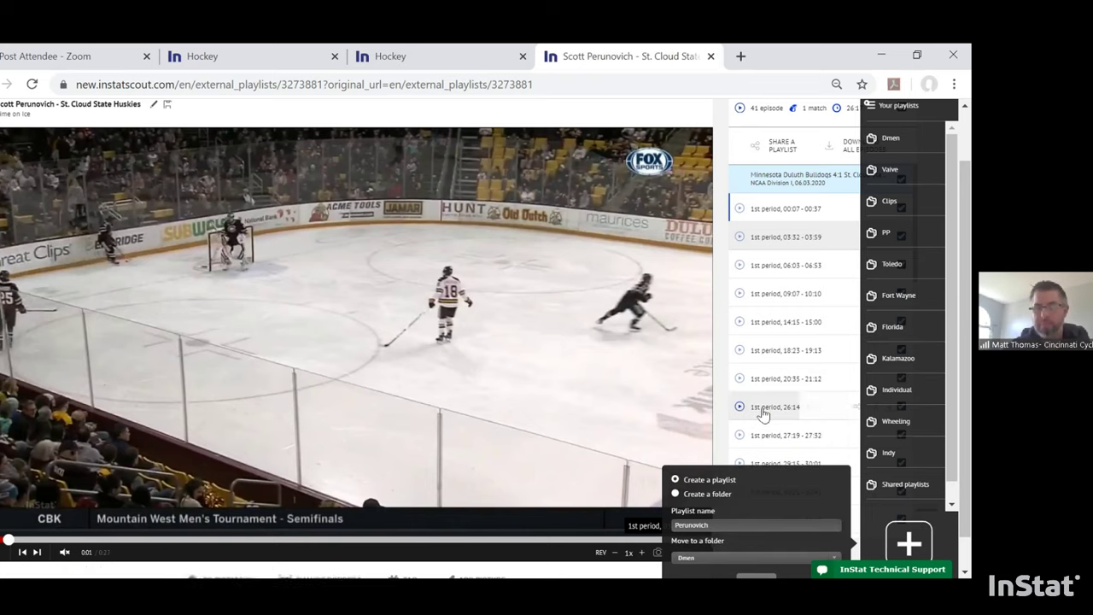
{"action": "left_click", "coordinate": [745, 576]}
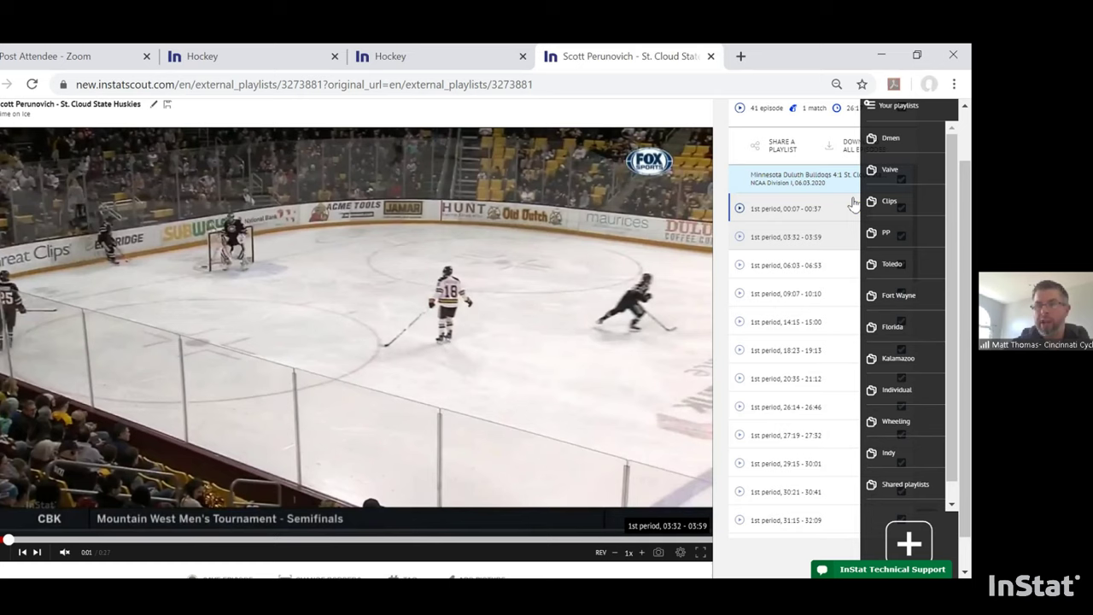
Expand the Dmen folder and try to add the first-period 00:07 - 00:37 episode to the player's playlist.
{"action": "left_click", "coordinate": [892, 140]}
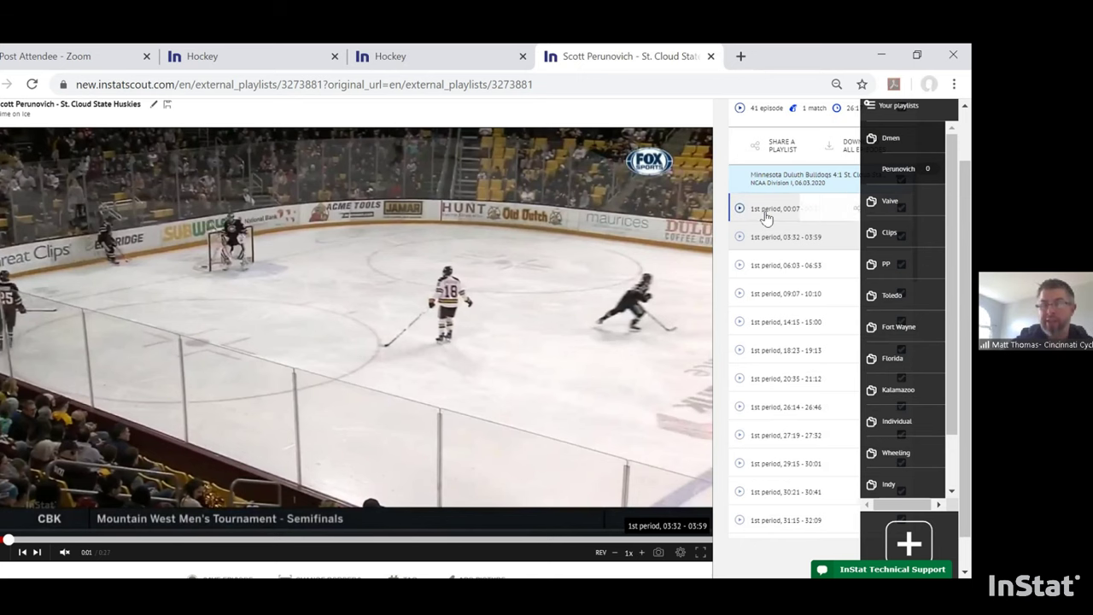
{"action": "left_click_drag", "start_coordinate": [767, 217], "coordinate": [809, 192]}
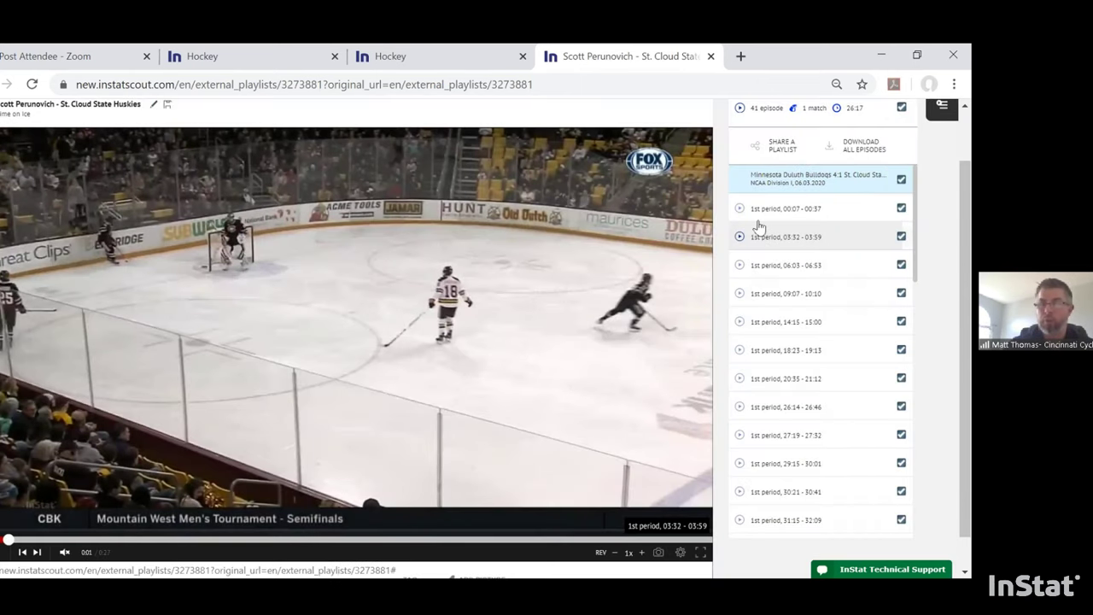
Share the time-on-ice playlist with the first contact, using the player's surname as title and "One timer" as comment.
{"action": "left_click", "coordinate": [773, 147]}
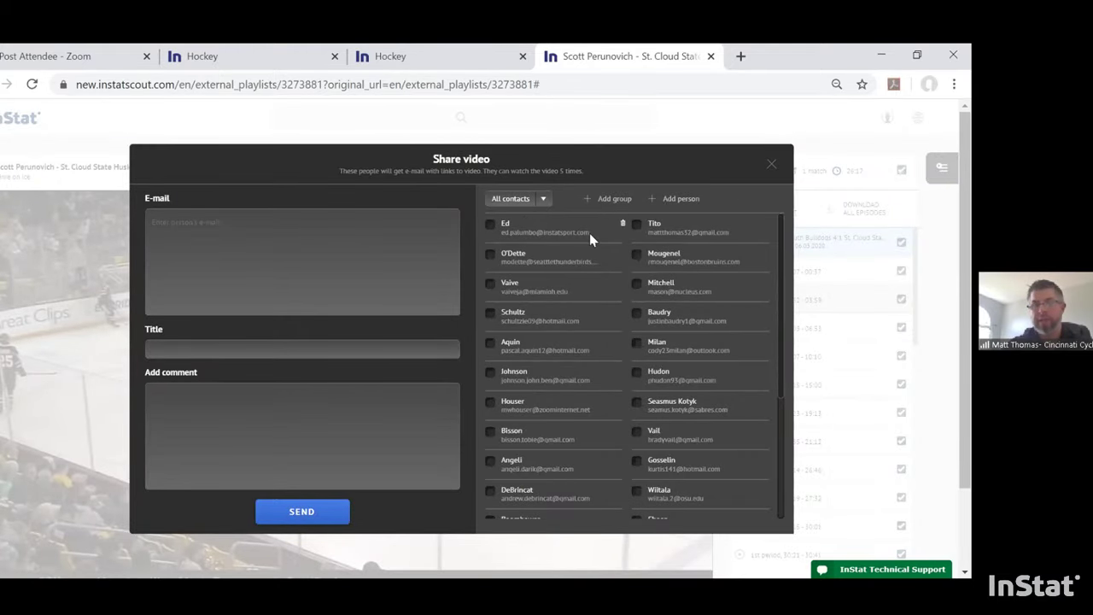
{"action": "left_click", "coordinate": [490, 226]}
{"action": "left_click", "coordinate": [197, 352]}
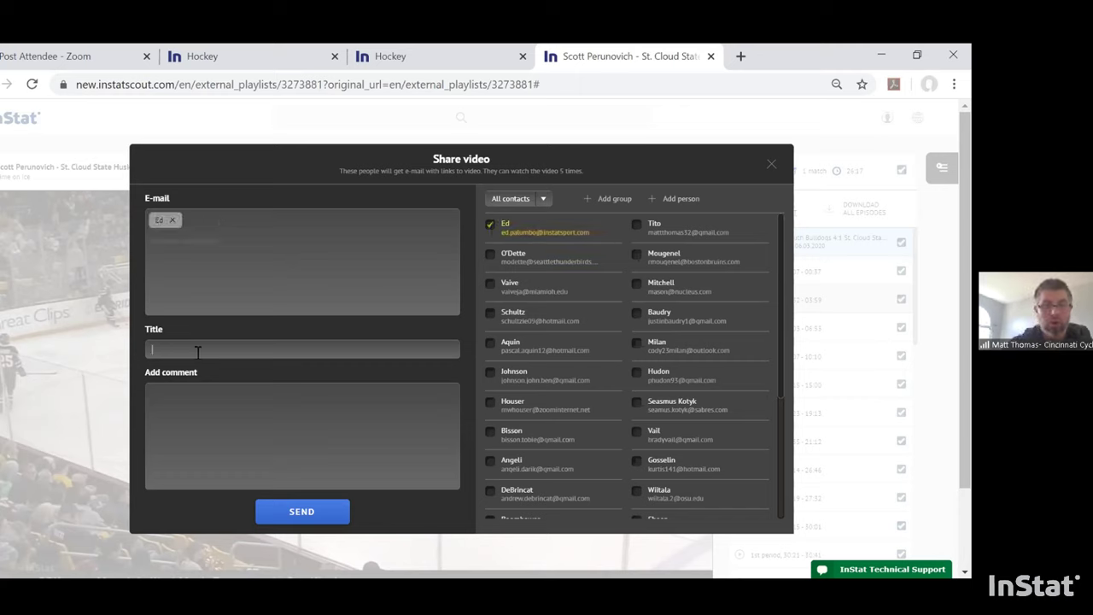
{"action": "type", "text": "Peruno"}
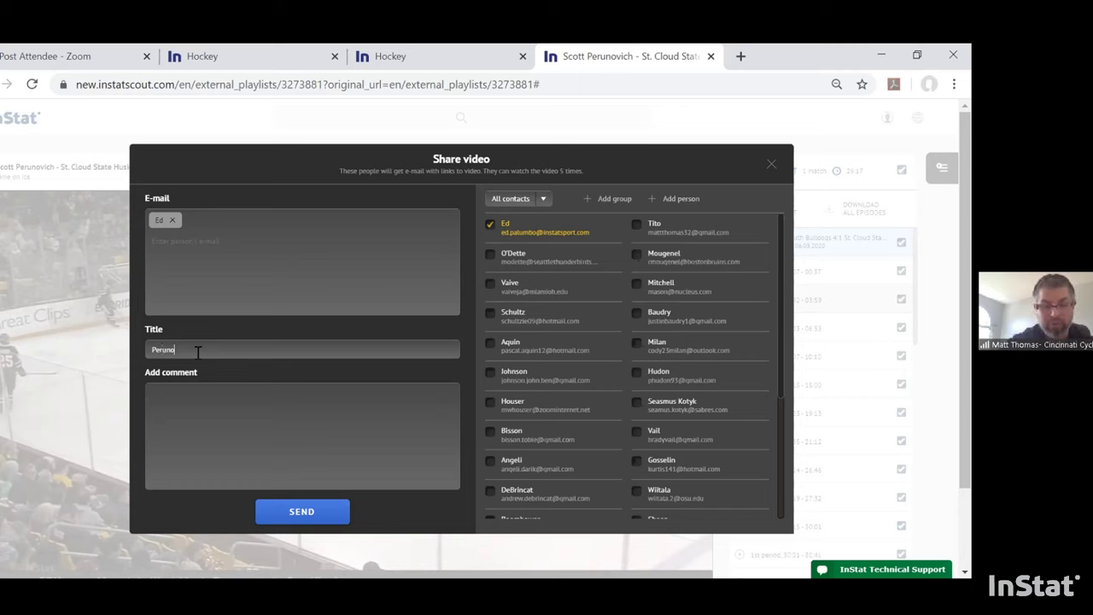
{"action": "type", "text": "vich"}
{"action": "left_click", "coordinate": [181, 396]}
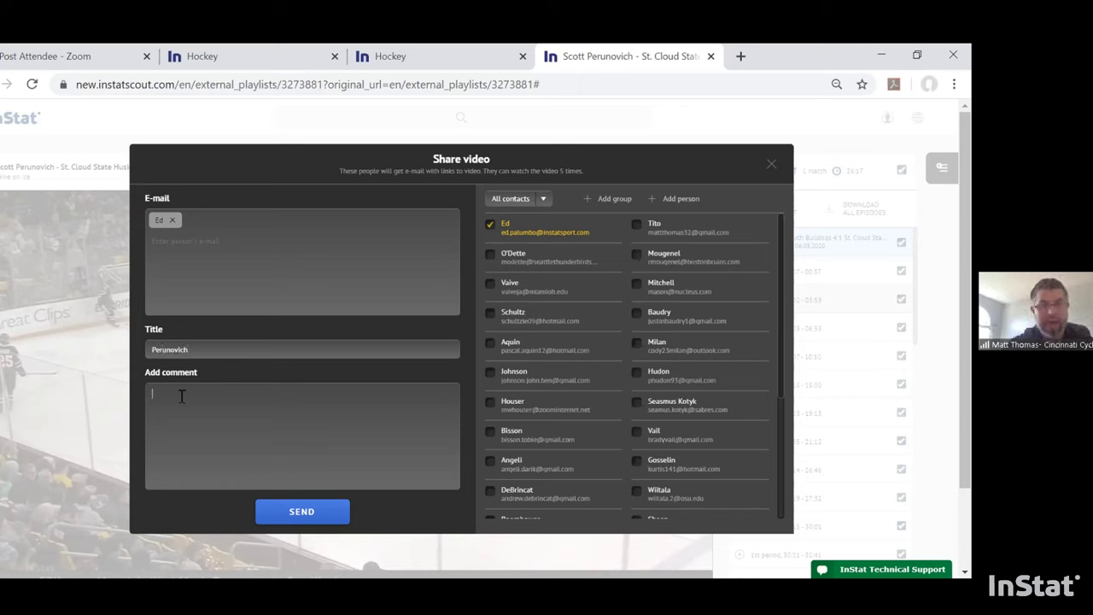
{"action": "type", "text": "One"}
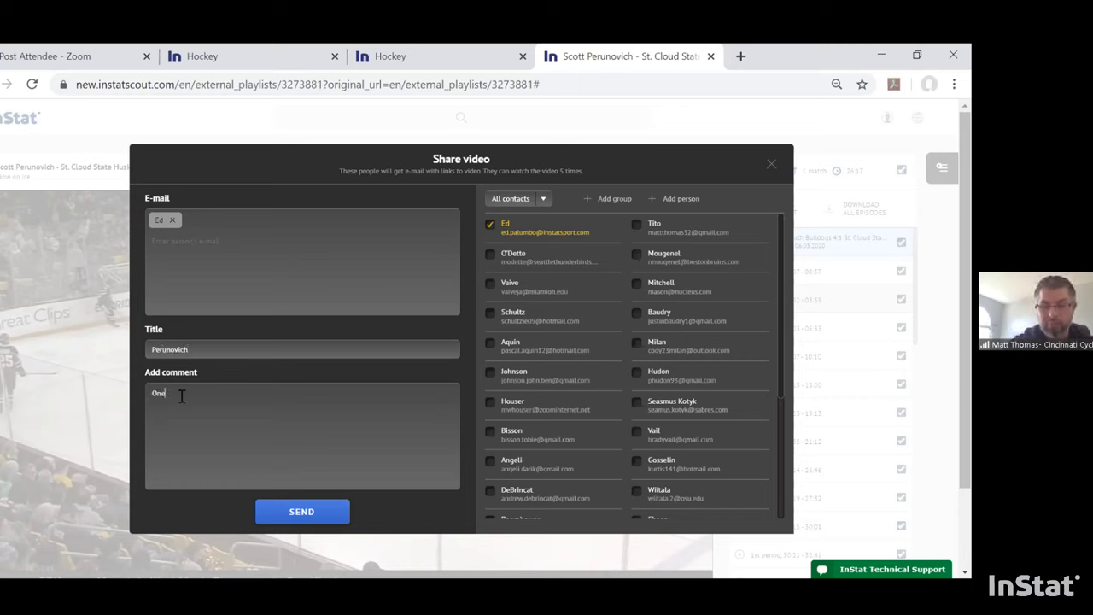
{"action": "type", "text": " timer"}
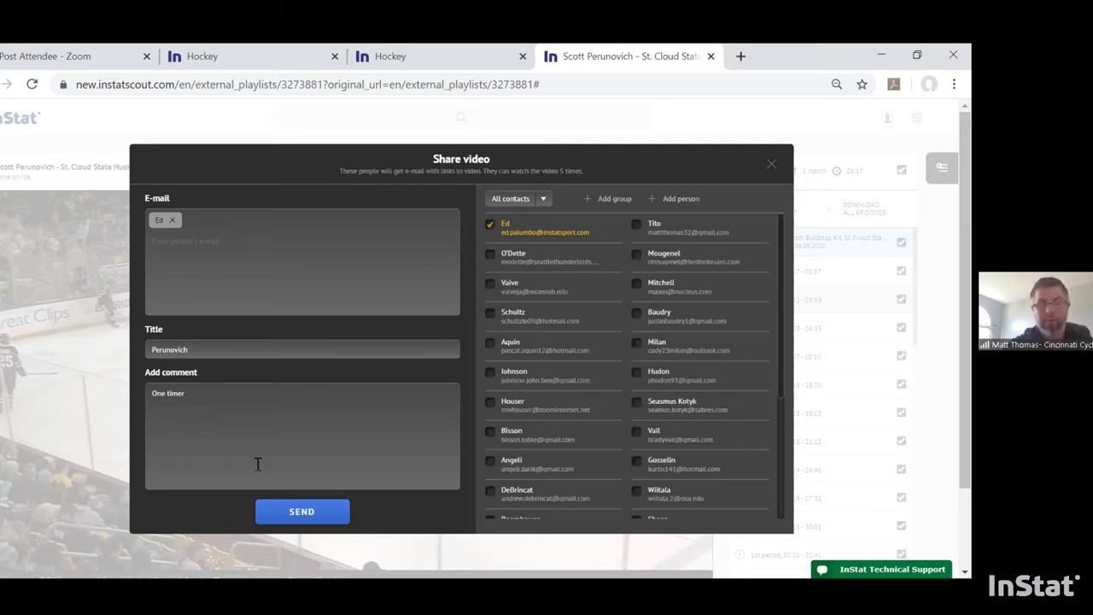
{"action": "left_click", "coordinate": [302, 513]}
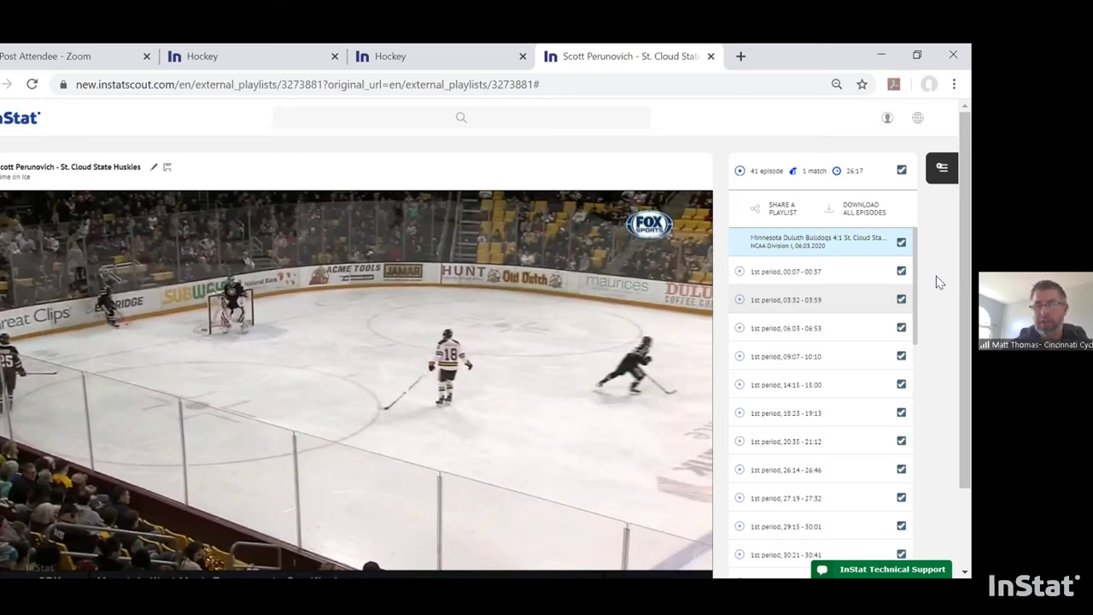
Download all episodes of the playlist in 720 format as one file.
{"action": "left_click", "coordinate": [858, 214]}
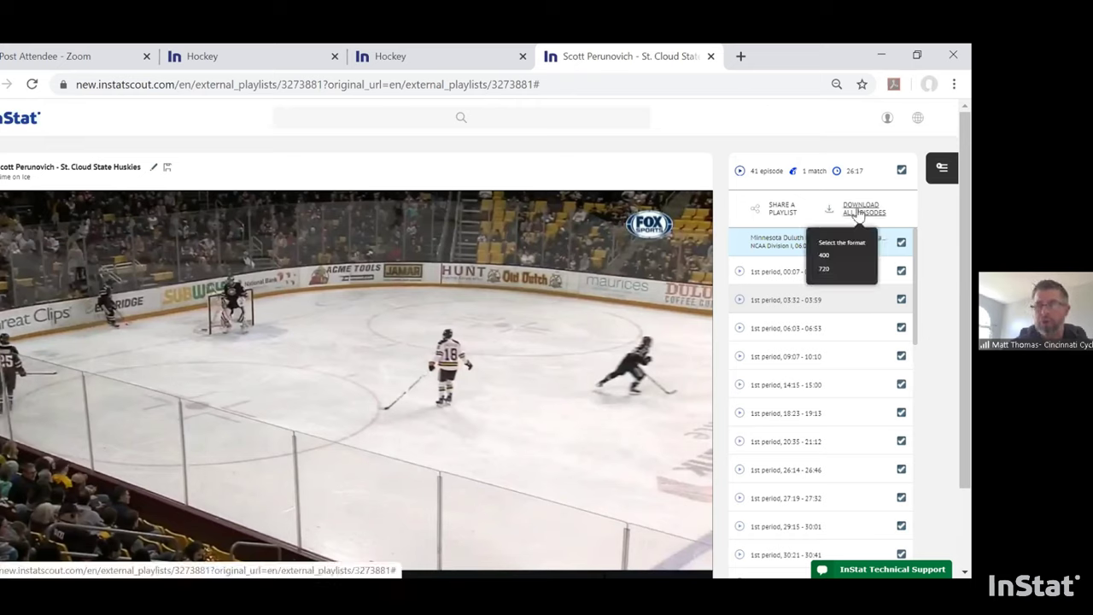
{"action": "left_click", "coordinate": [827, 273]}
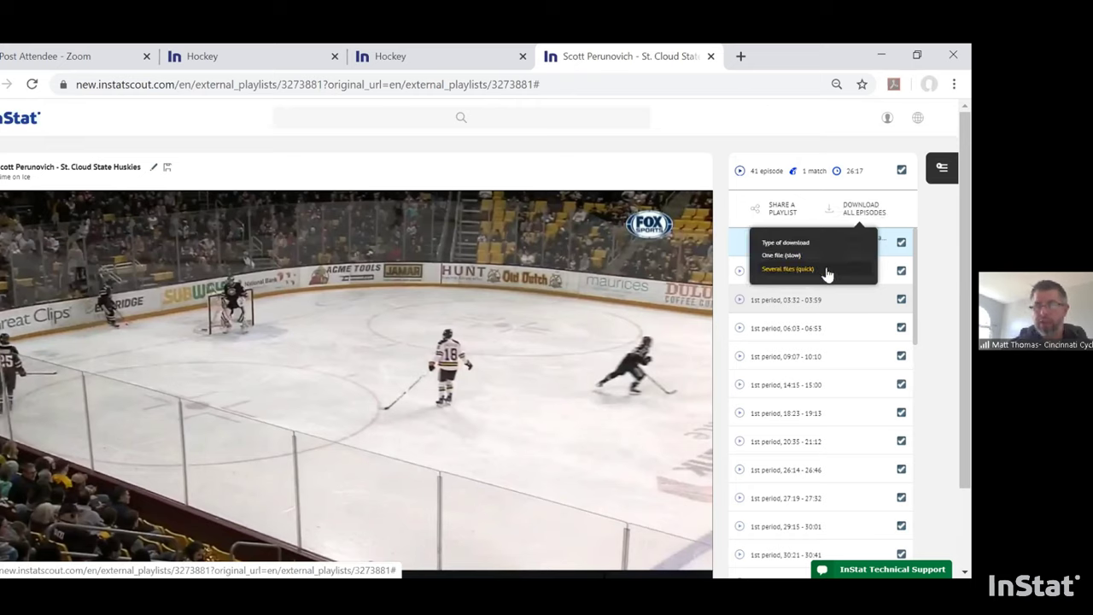
{"action": "left_click", "coordinate": [775, 256]}
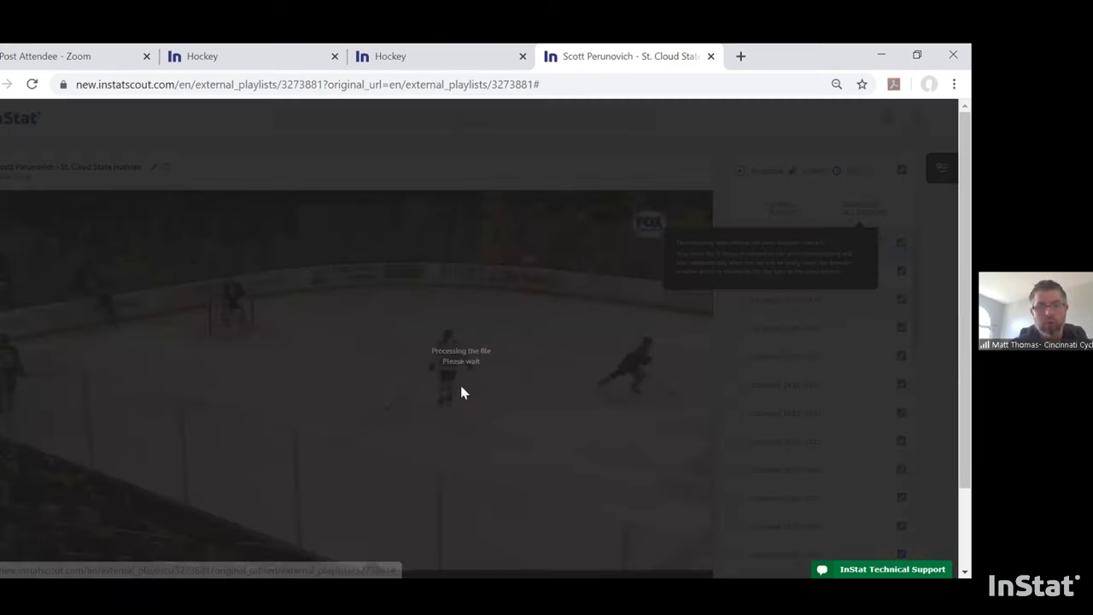
{"action": "scroll", "coordinate": [358, 457], "scroll_direction": "down", "scroll_amount": 2}
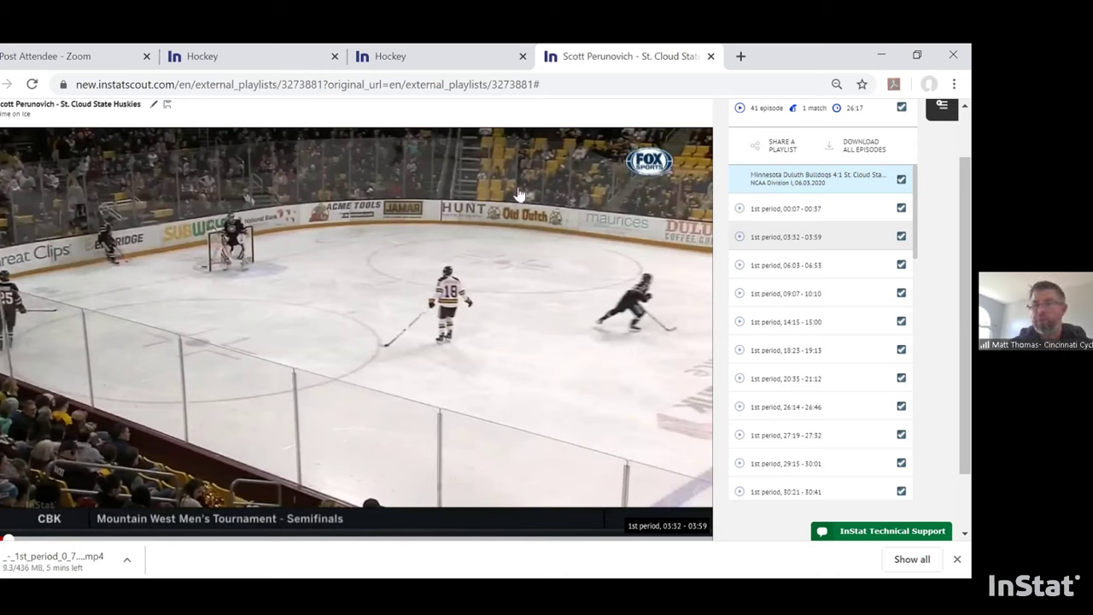
Close the time-on-ice playlist, and view the video playlist of all the player's shots from the profile before closing it.
{"action": "left_click", "coordinate": [711, 55]}
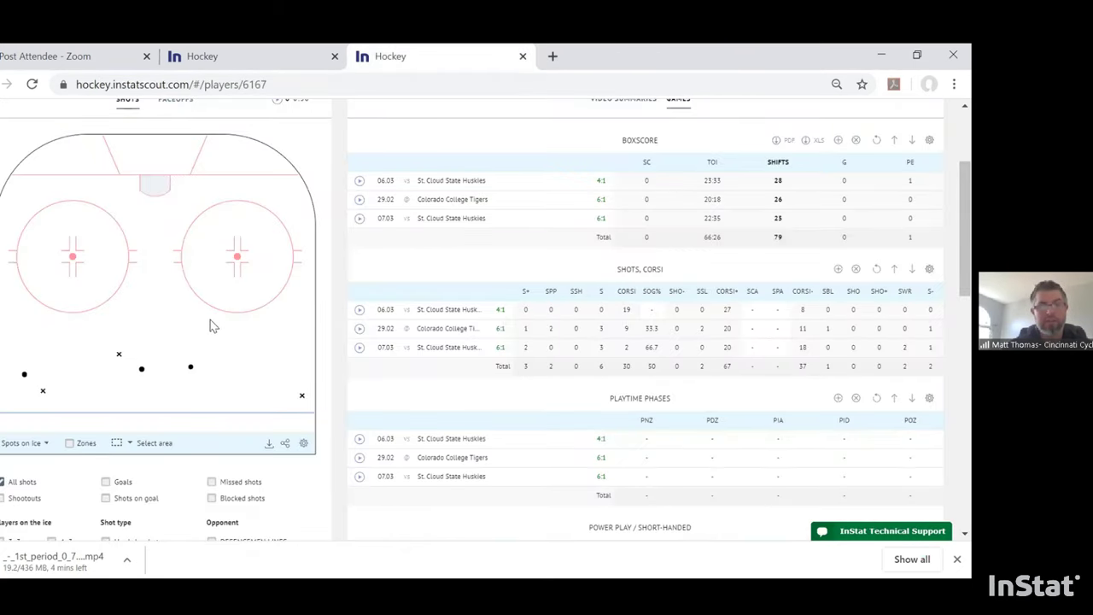
{"action": "scroll", "coordinate": [205, 344], "scroll_direction": "up", "scroll_amount": 1}
{"action": "scroll", "coordinate": [203, 365], "scroll_direction": "up", "scroll_amount": 3}
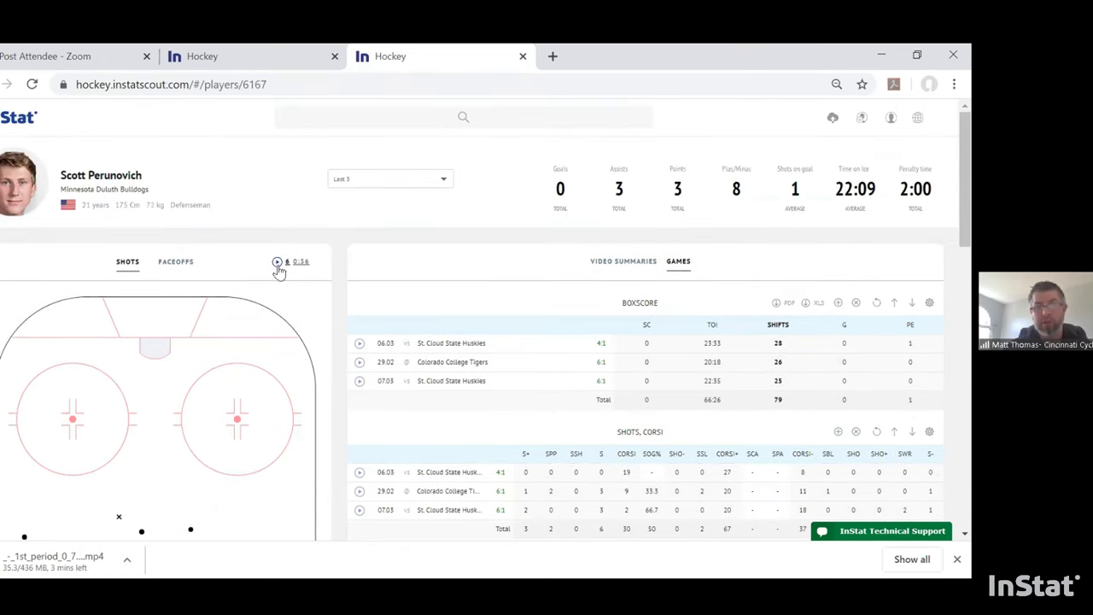
{"action": "left_click", "coordinate": [278, 265]}
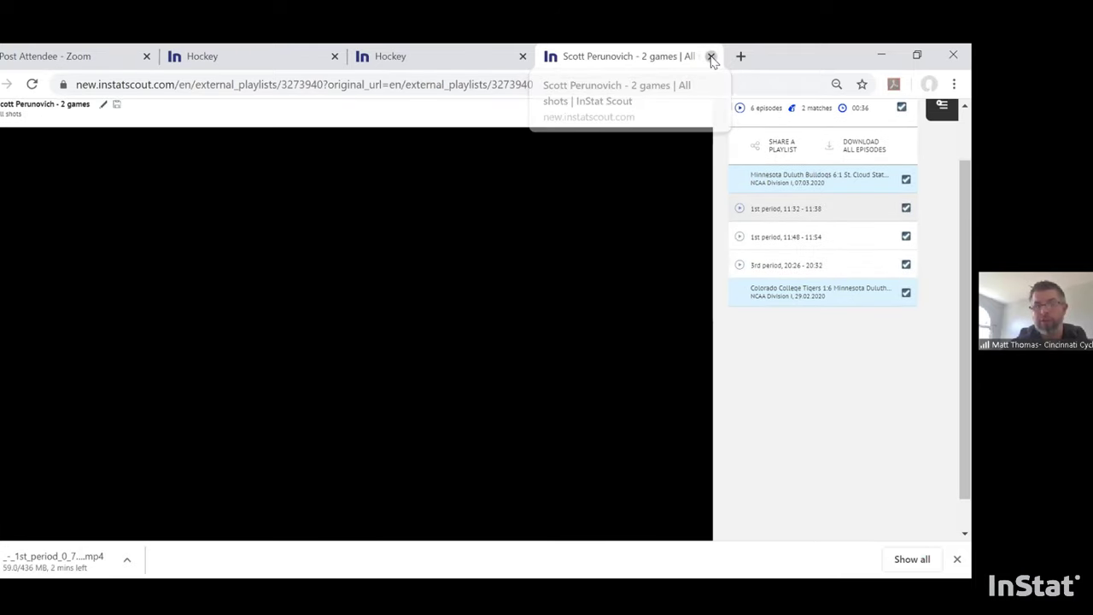
{"action": "left_click", "coordinate": [710, 56]}
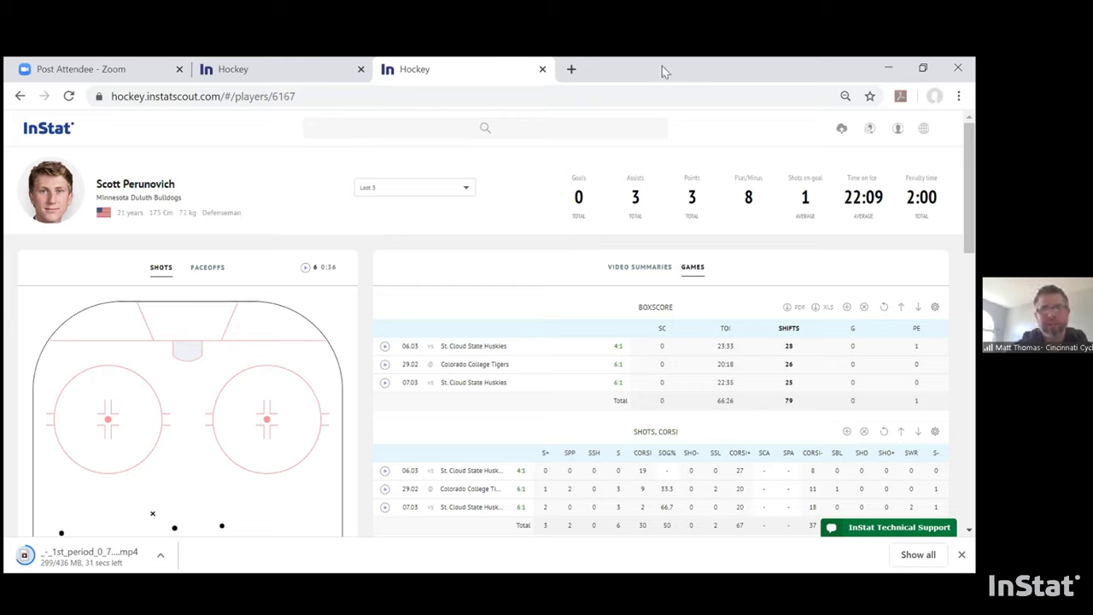
Search for "cinc" and open the Cincinnati Cyclones team page.
{"action": "left_click", "coordinate": [398, 133]}
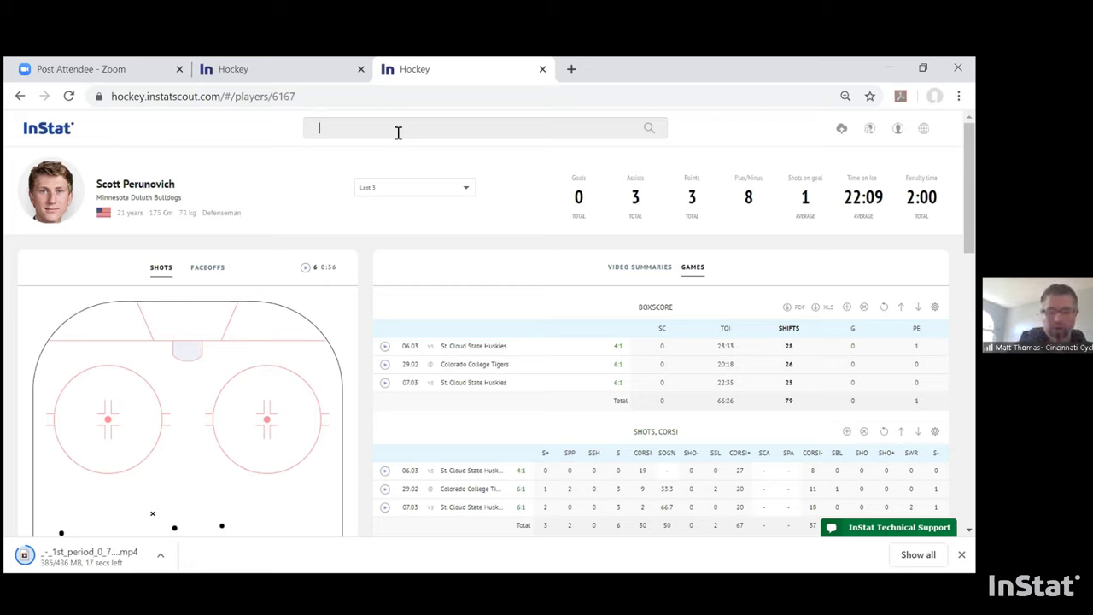
{"action": "type", "text": "cinc"}
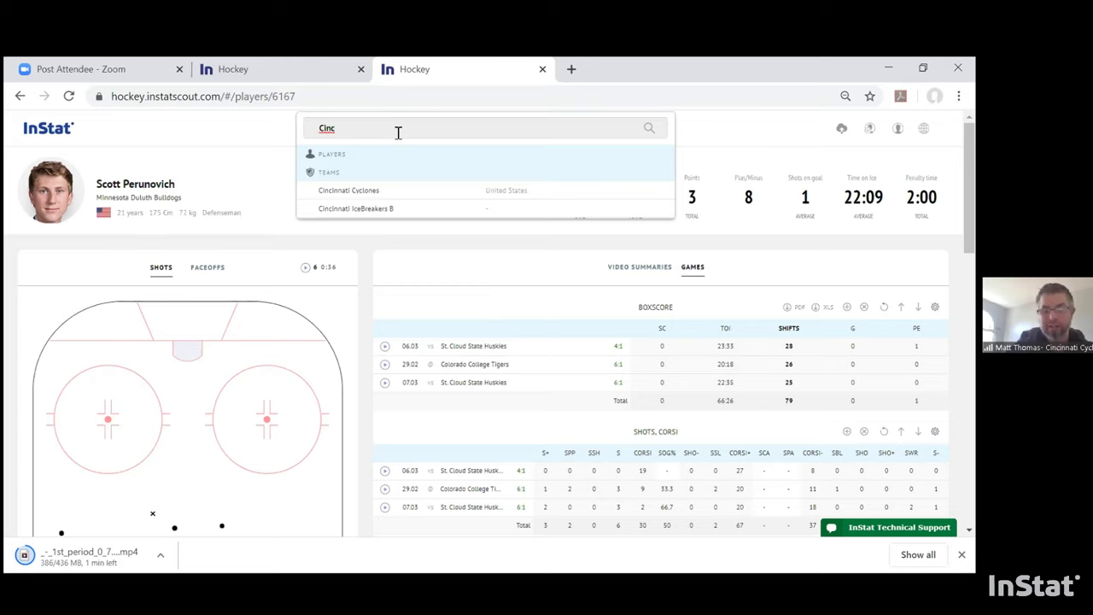
{"action": "left_click", "coordinate": [365, 190]}
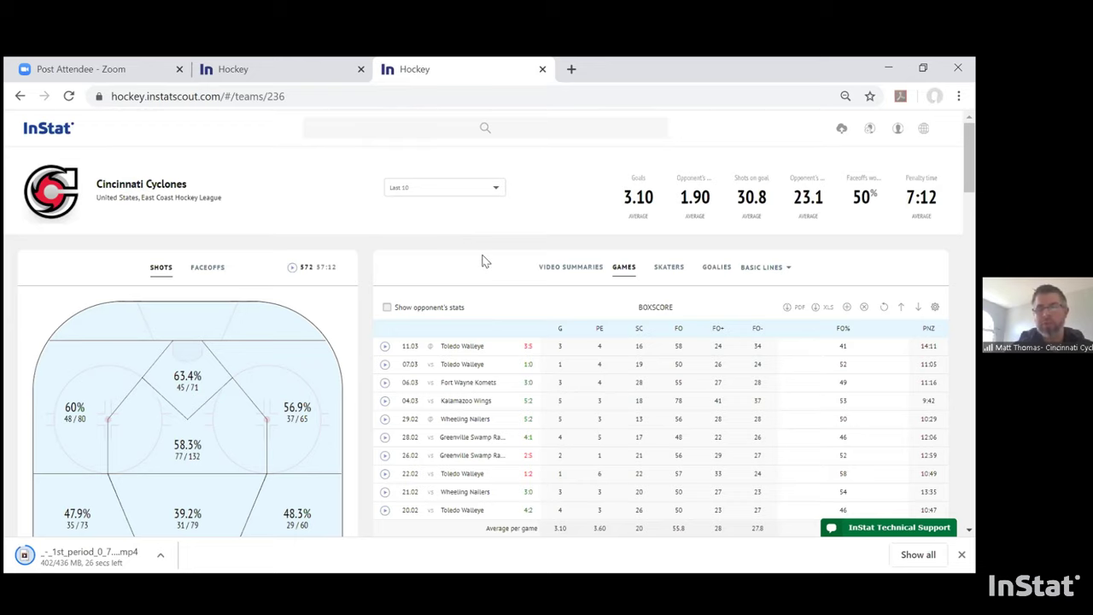
Show the team's skater statistics and open the profile of skater number 46.
{"action": "left_click", "coordinate": [668, 271]}
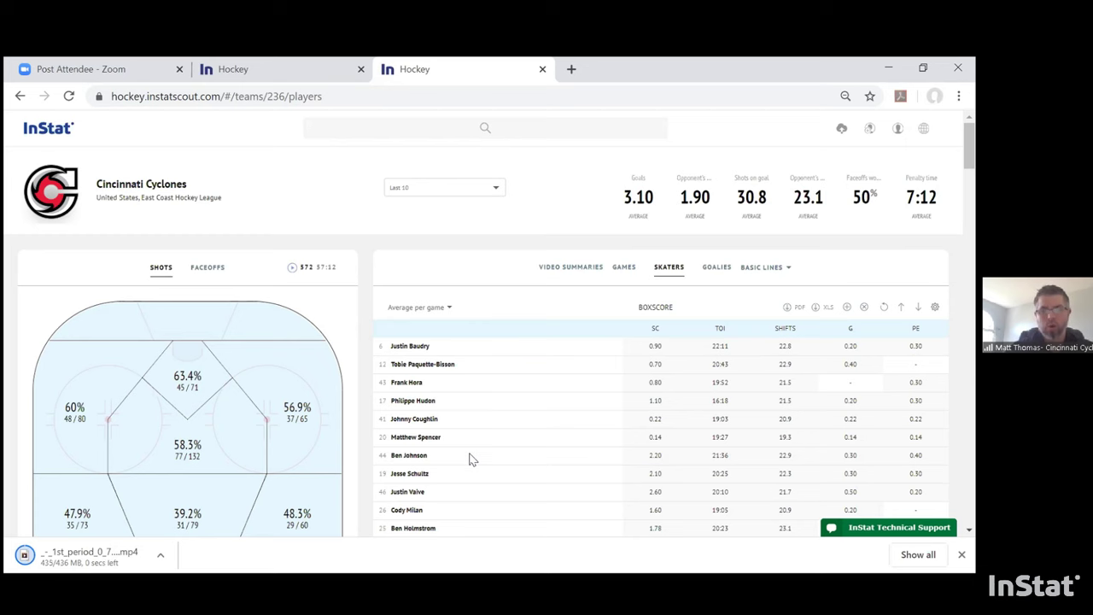
{"action": "scroll", "coordinate": [432, 413], "scroll_direction": "down", "scroll_amount": 1}
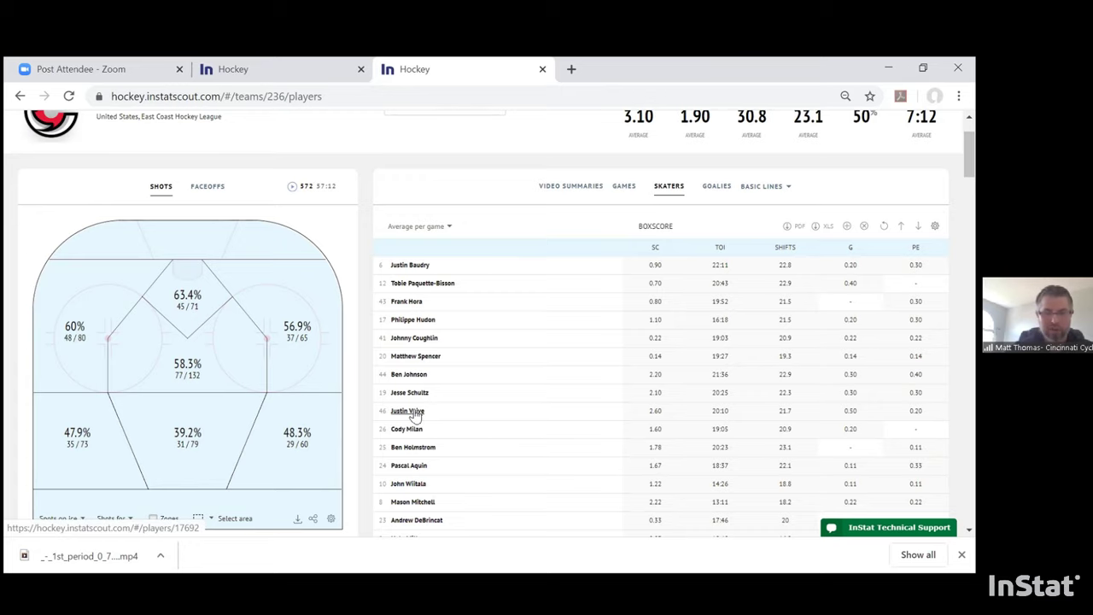
{"action": "left_click", "coordinate": [416, 413]}
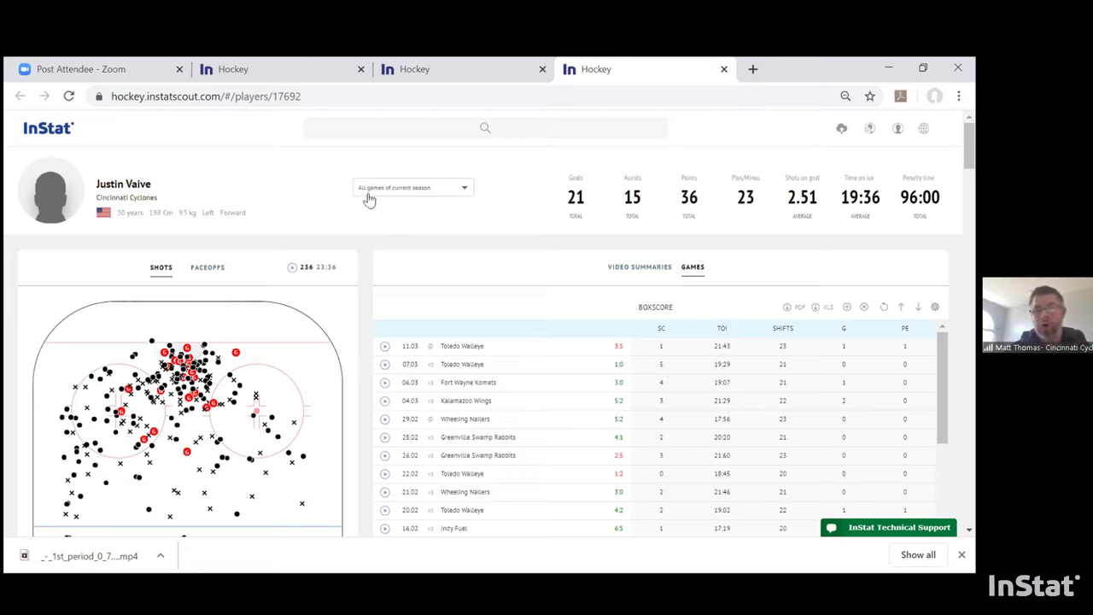
Look over the game-range options, keep all games of the current season, and examine the player's per-game boxscore.
{"action": "left_click", "coordinate": [464, 189]}
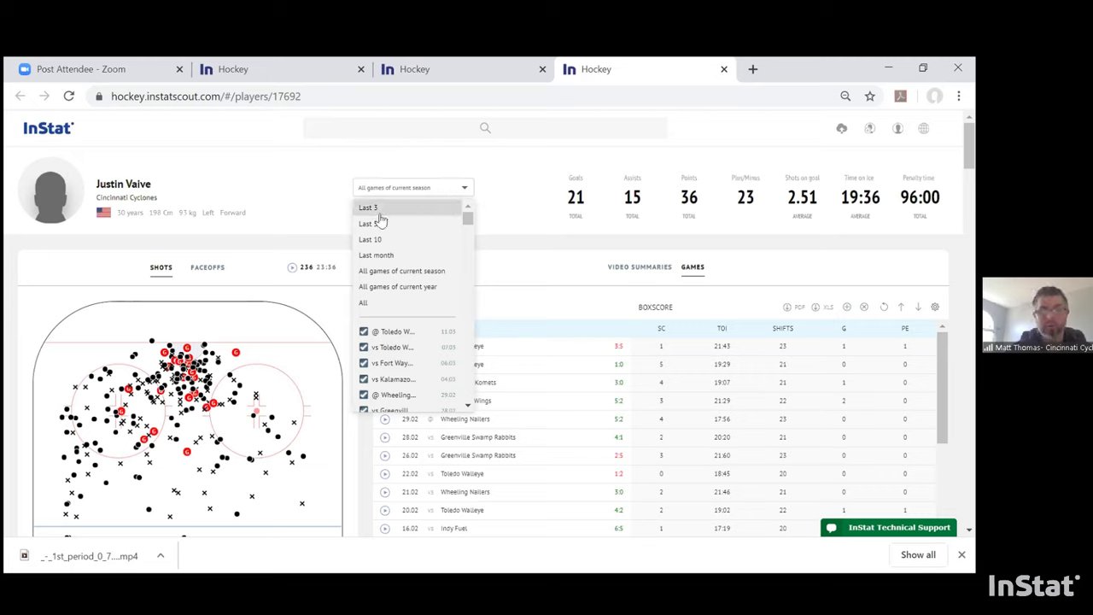
{"action": "left_click", "coordinate": [500, 209]}
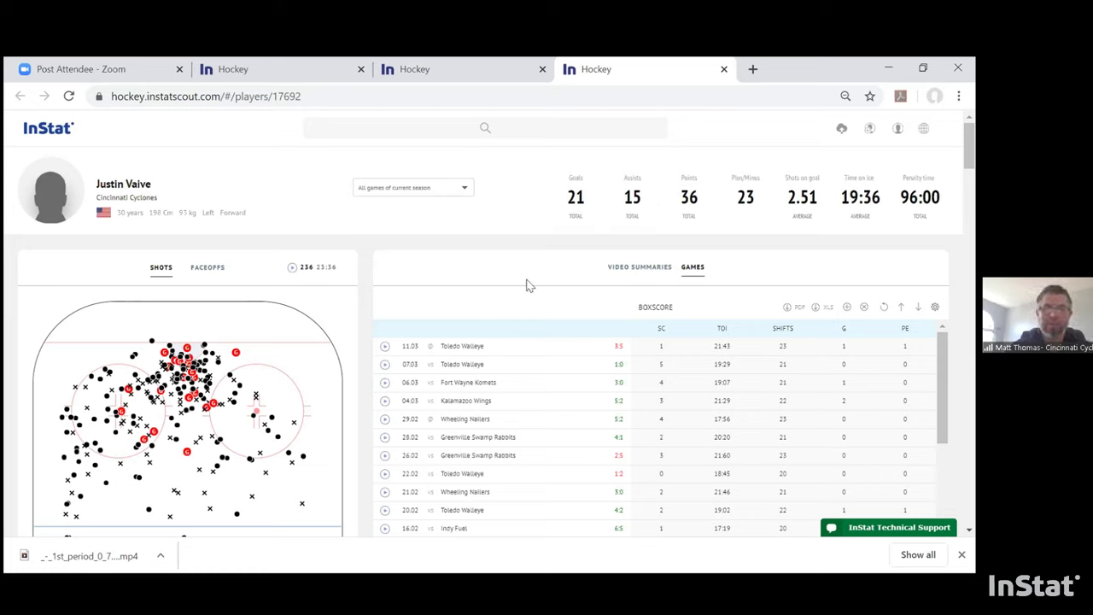
{"action": "scroll", "coordinate": [528, 285], "scroll_direction": "down", "scroll_amount": 1}
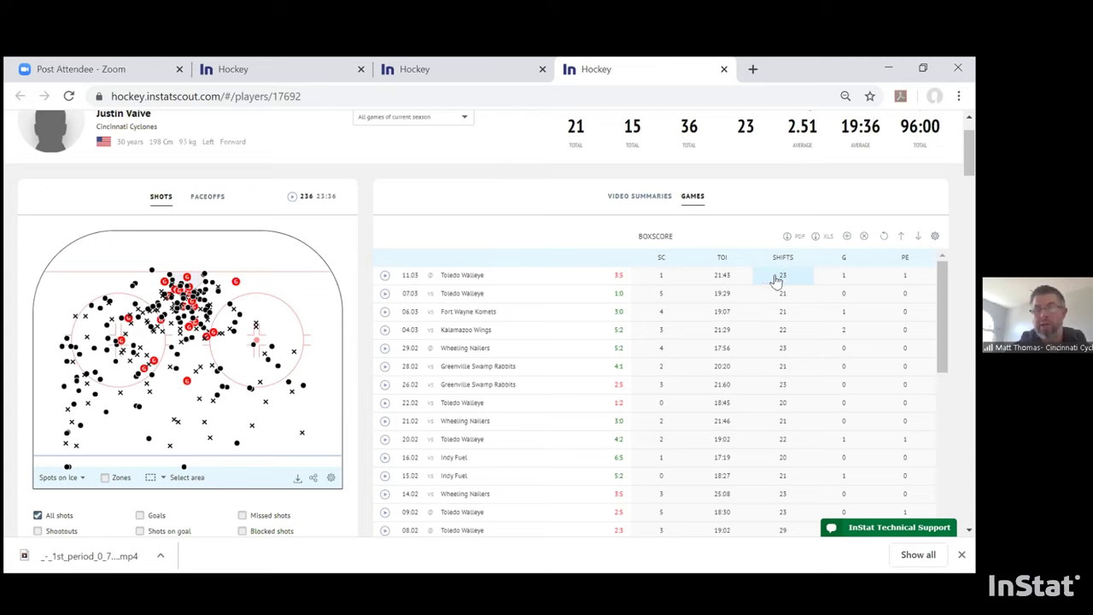
Open the video playlist of the player's shifts from the 11.03 game against Toledo Walleye.
{"action": "double_click", "coordinate": [782, 275]}
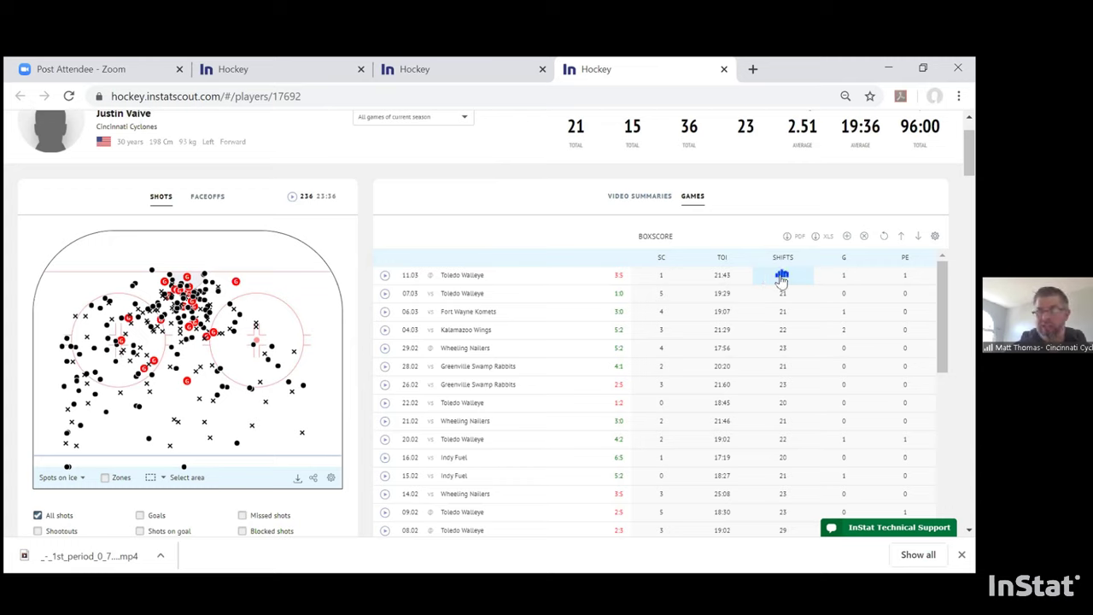
{"action": "double_click", "coordinate": [782, 276]}
{"action": "double_click", "coordinate": [781, 276]}
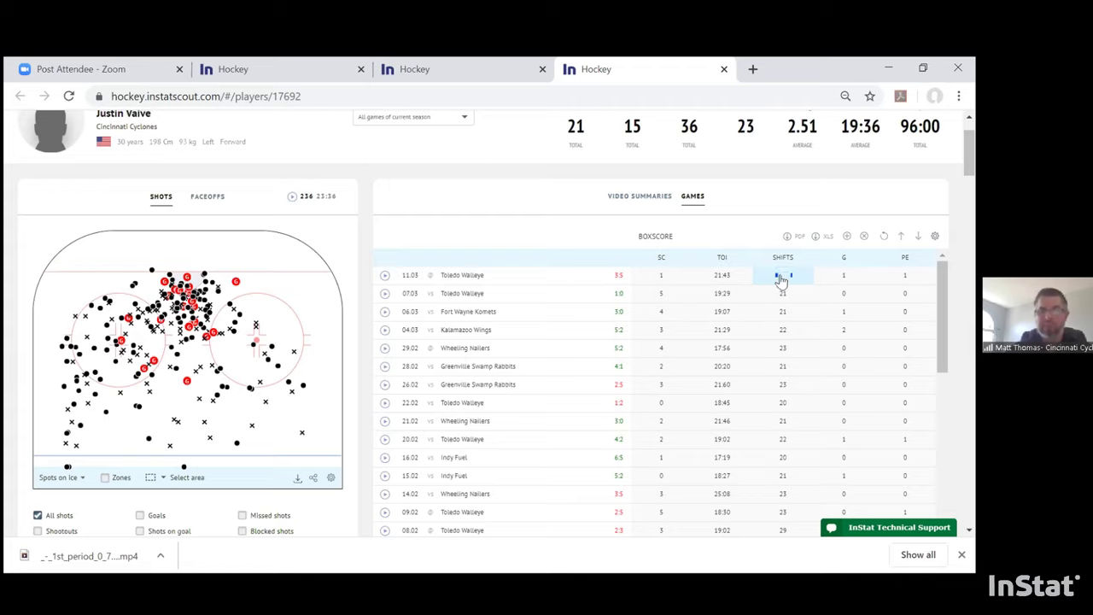
{"action": "left_click", "coordinate": [782, 276]}
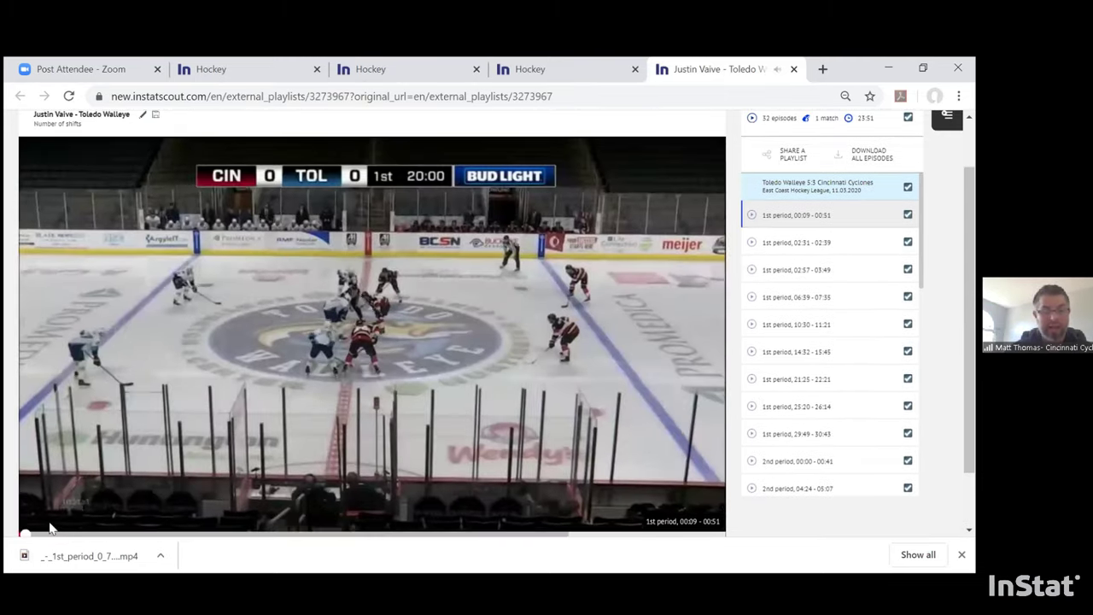
Watch part of the first shift, 1st period 00:09 - 00:51, with the sound muted, and pause the video.
{"action": "scroll", "coordinate": [72, 490], "scroll_direction": "down", "scroll_amount": 1}
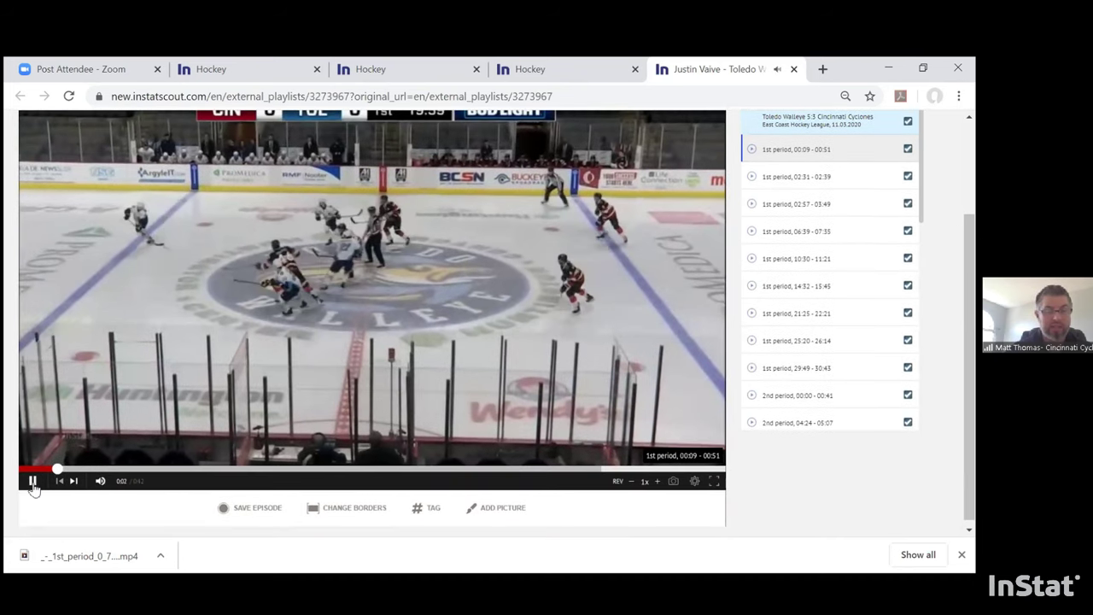
{"action": "left_click", "coordinate": [31, 482]}
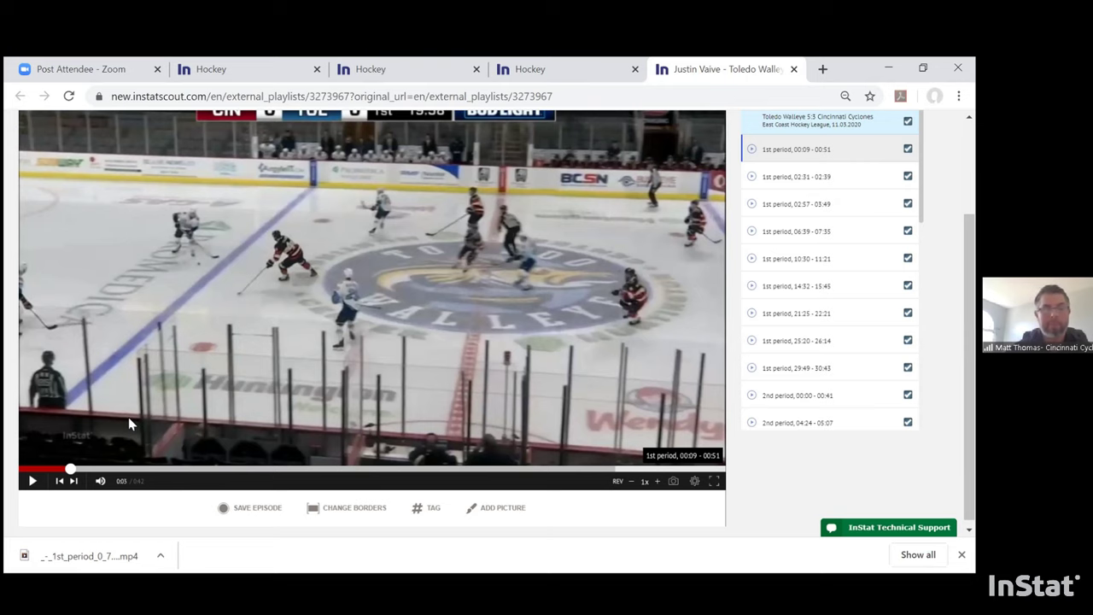
{"action": "left_click", "coordinate": [33, 482]}
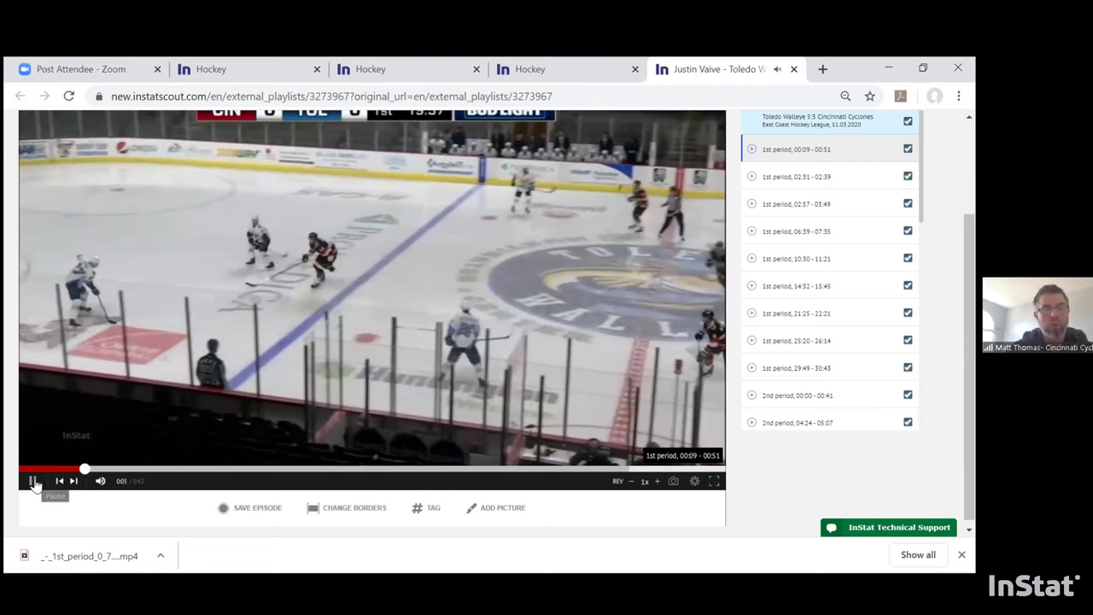
{"action": "left_click", "coordinate": [33, 482]}
{"action": "left_click", "coordinate": [99, 481]}
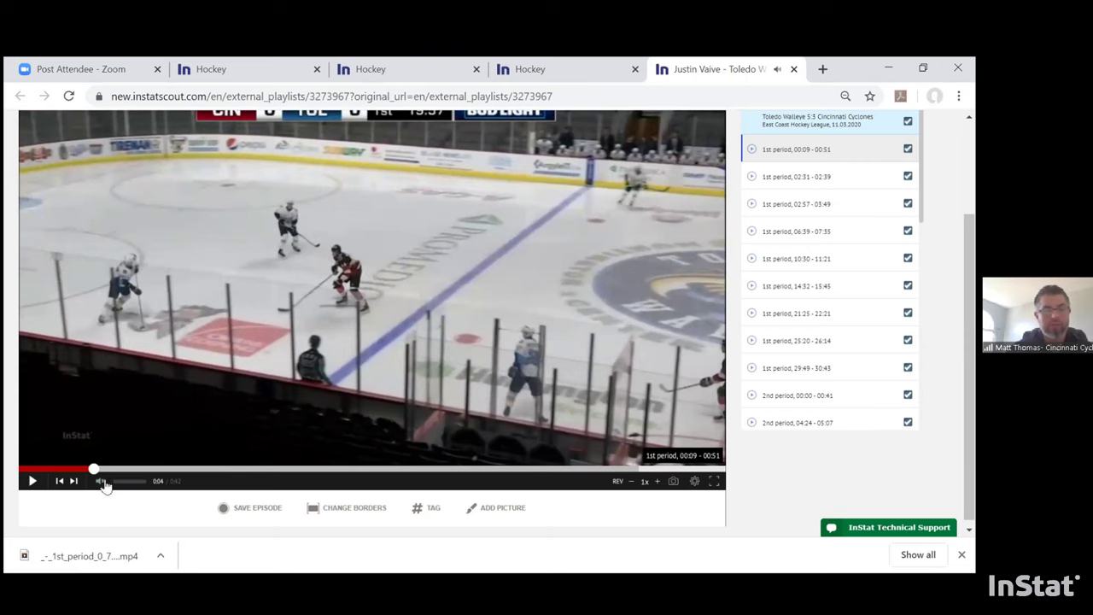
{"action": "left_click", "coordinate": [32, 482]}
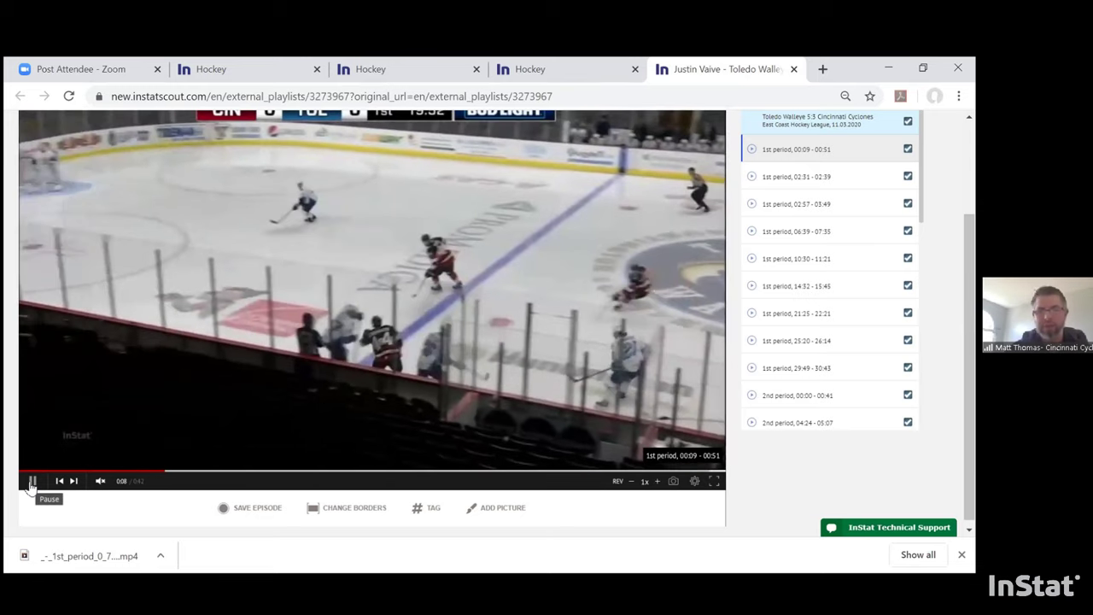
{"action": "left_click", "coordinate": [32, 482]}
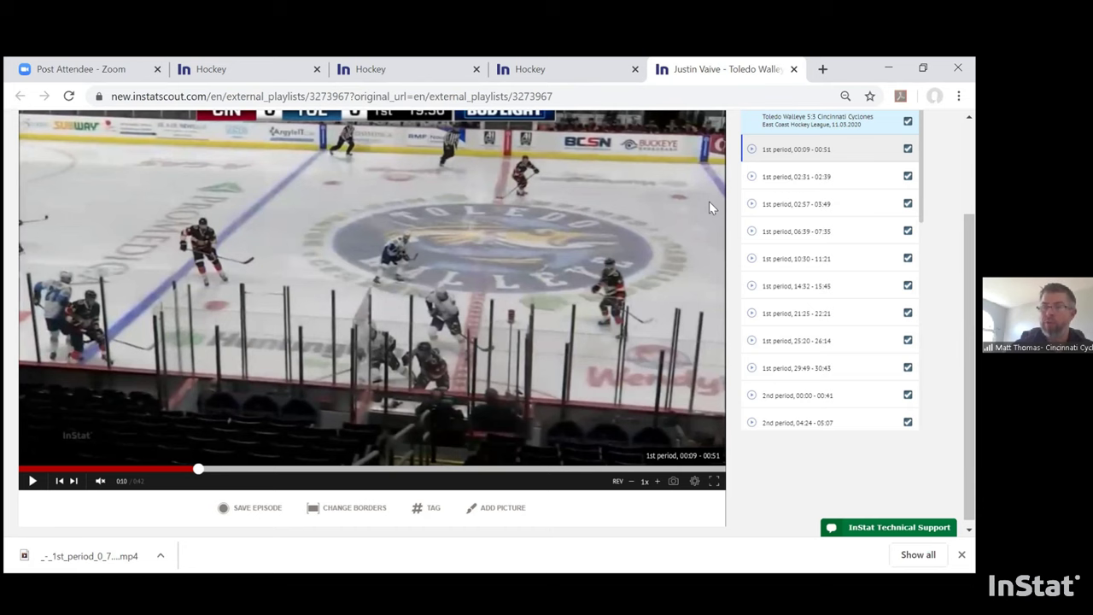
Show the saved playlists, look through the prescout playlists in the Toledo folder, and collapse that folder.
{"action": "scroll", "coordinate": [709, 201], "scroll_direction": "up", "scroll_amount": 3}
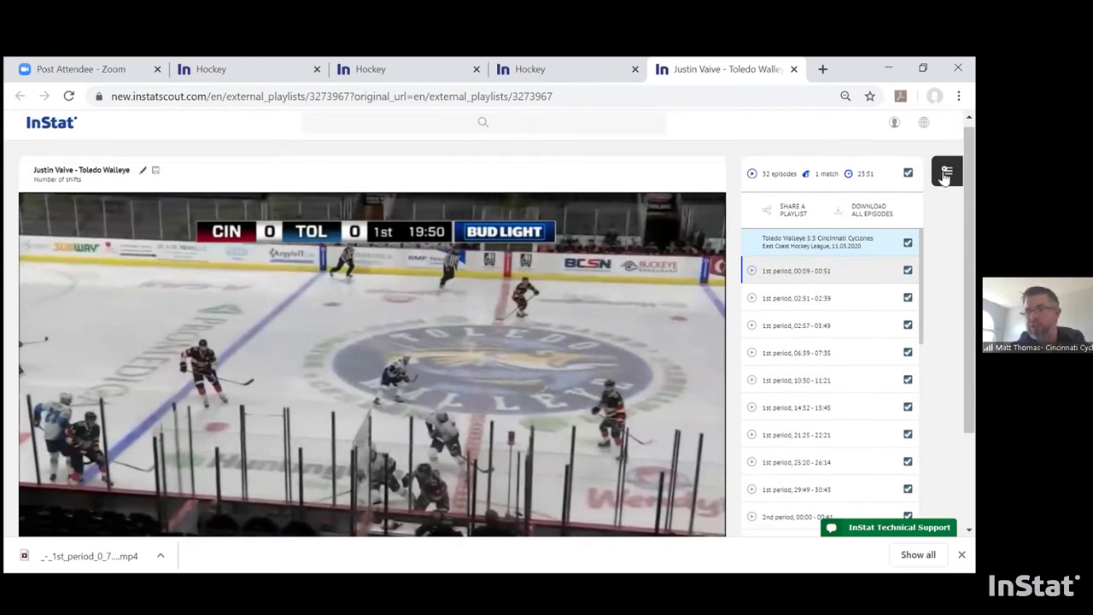
{"action": "left_click", "coordinate": [946, 175]}
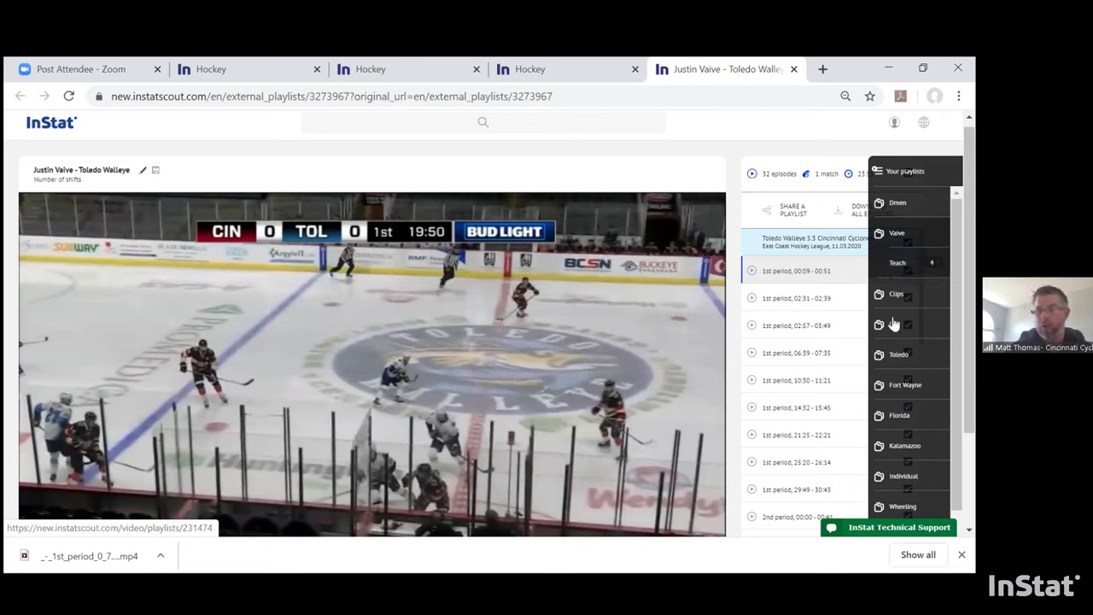
{"action": "left_click", "coordinate": [894, 360]}
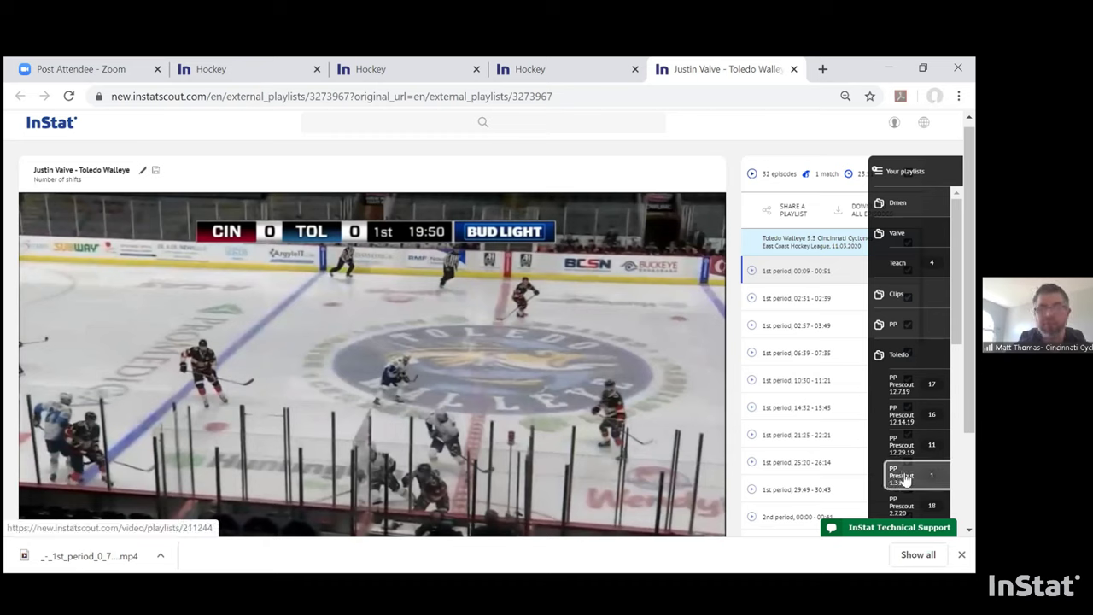
{"action": "left_click", "coordinate": [896, 357]}
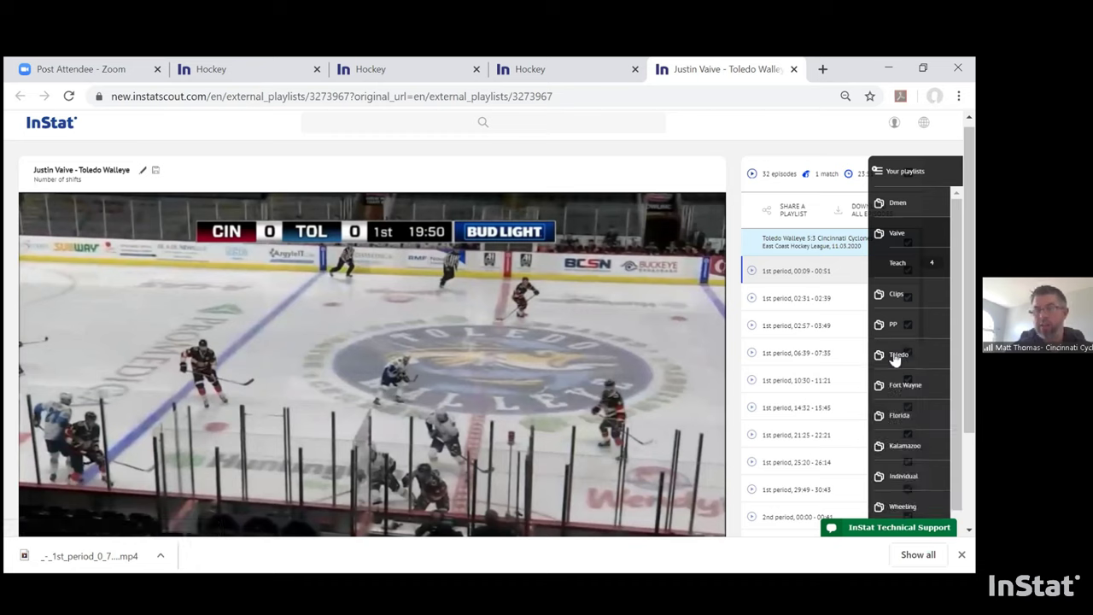
Open the Teach playlist from the Vaive folder, then mute and pause its F3 tracking episode.
{"action": "left_click", "coordinate": [893, 268]}
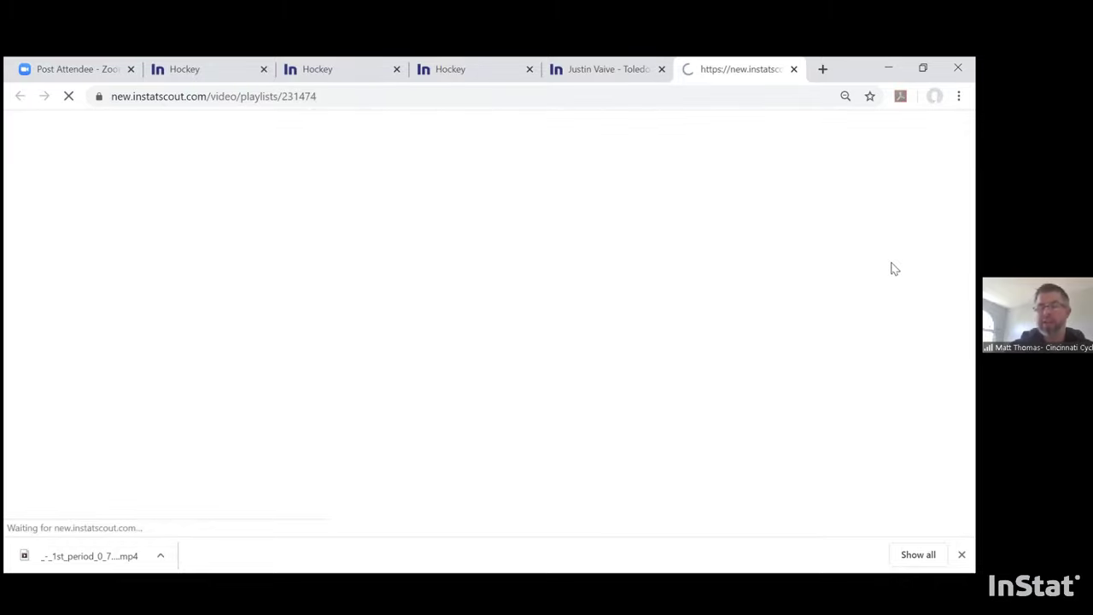
{"action": "scroll", "coordinate": [296, 441], "scroll_direction": "down", "scroll_amount": 1}
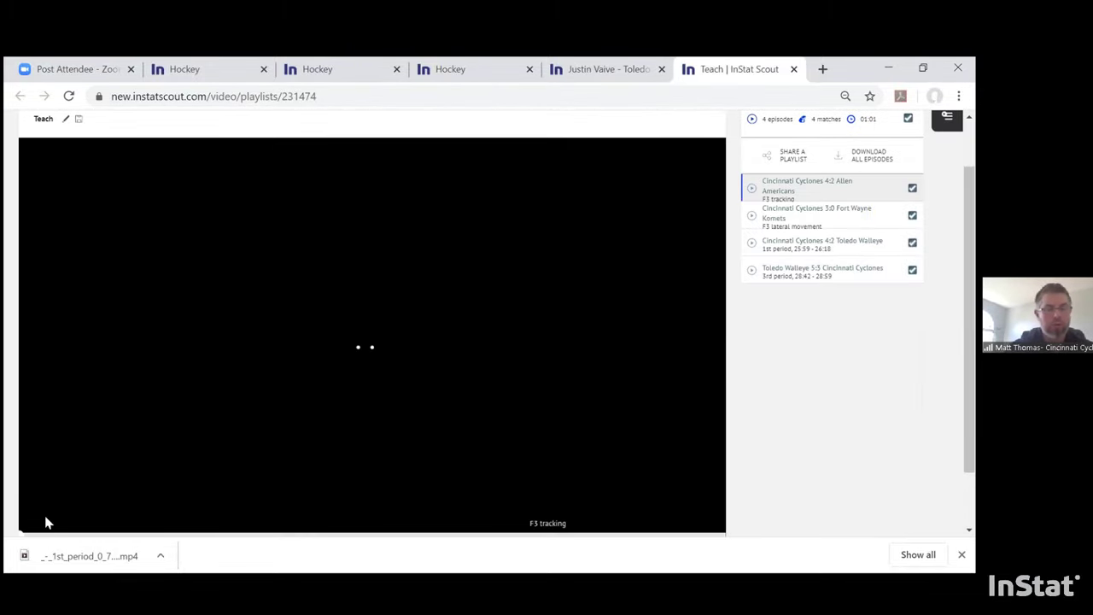
{"action": "scroll", "coordinate": [38, 509], "scroll_direction": "down", "scroll_amount": 1}
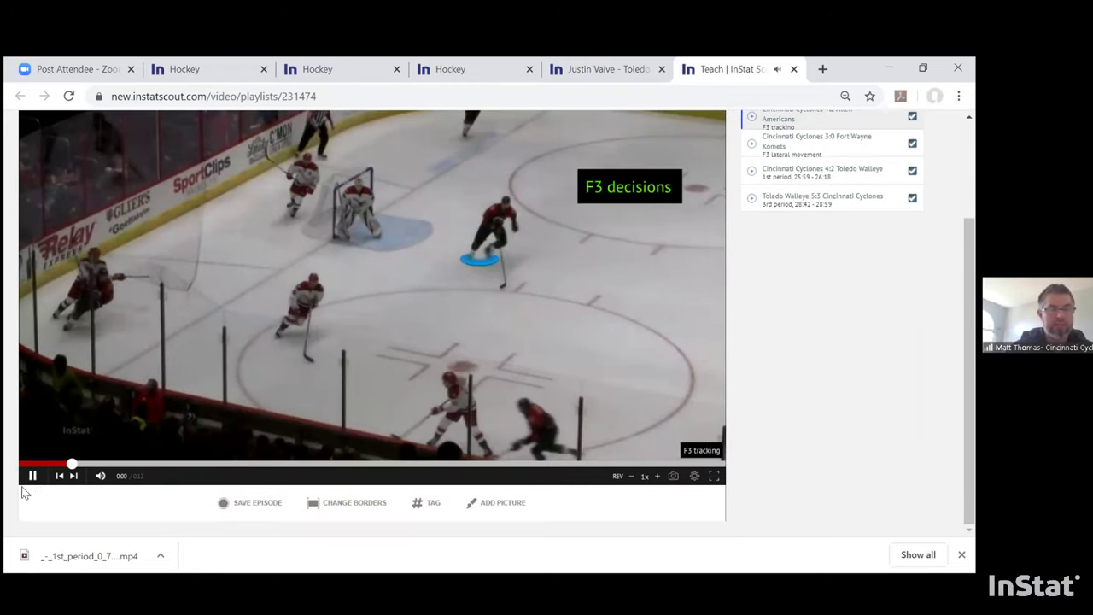
{"action": "left_click", "coordinate": [99, 479]}
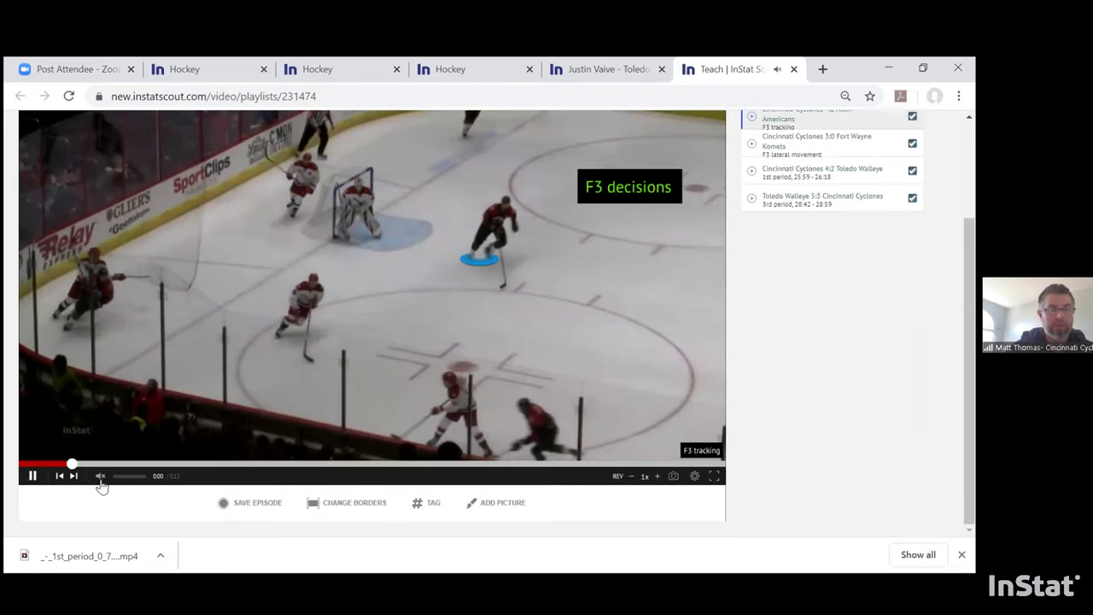
{"action": "left_click", "coordinate": [33, 476]}
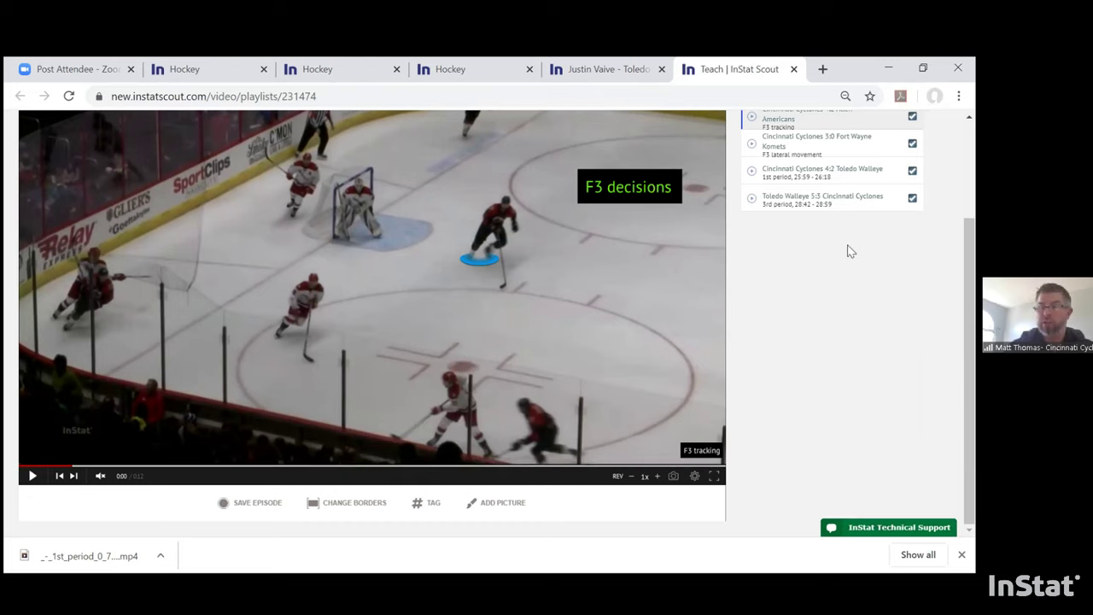
Examine the Teach playlist's episodes, checking which ones carry drawings, and view the F3 decisions annotation on the paused frame.
{"action": "scroll", "coordinate": [848, 254], "scroll_direction": "up", "scroll_amount": 3}
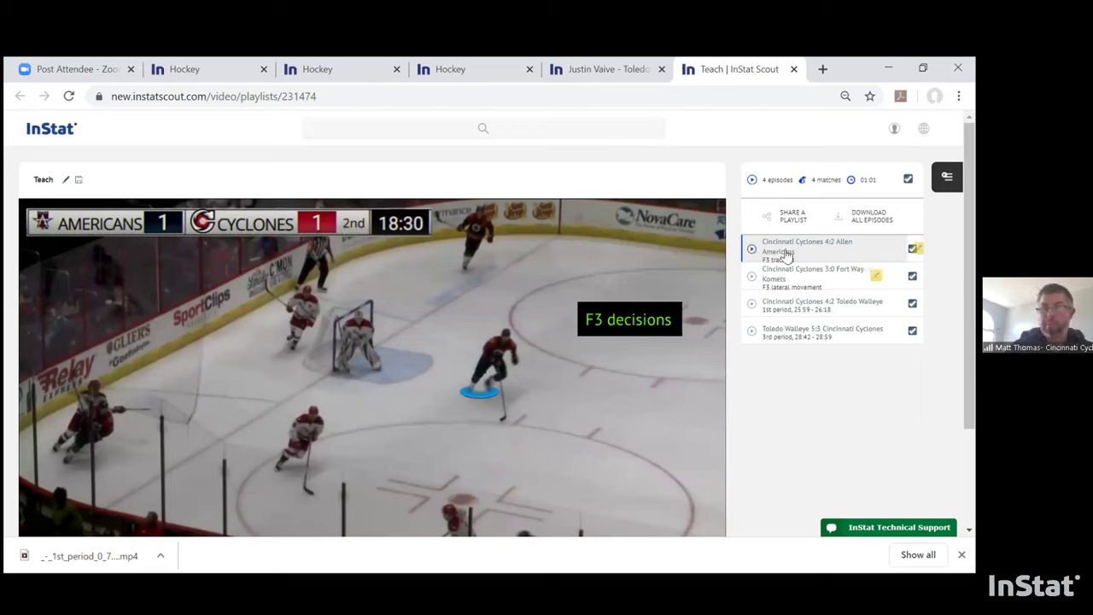
{"action": "mouse_move", "coordinate": [826, 250]}
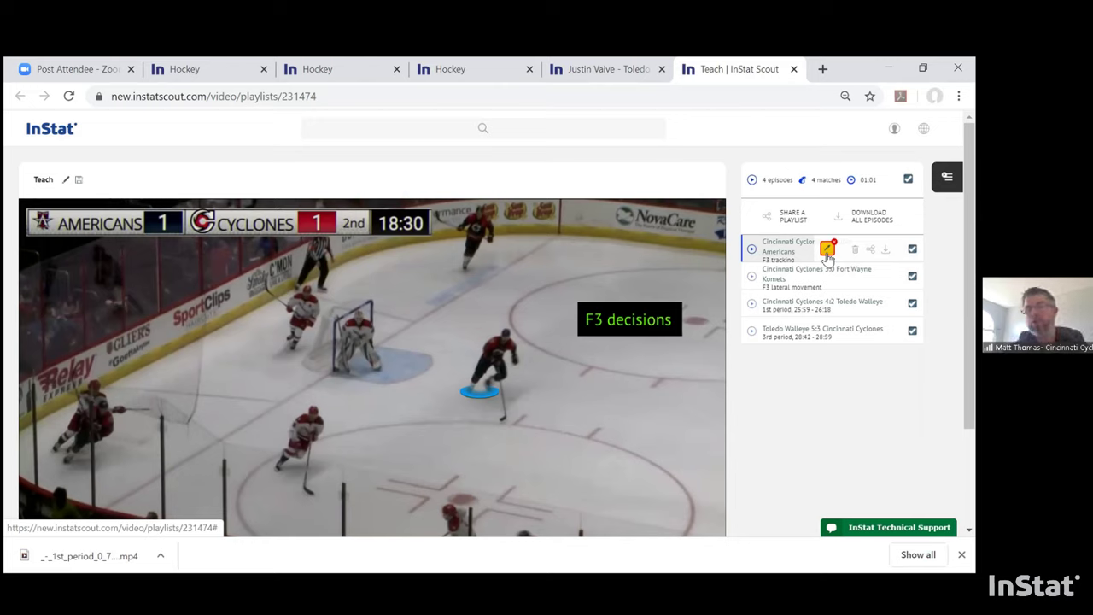
{"action": "mouse_move", "coordinate": [826, 280]}
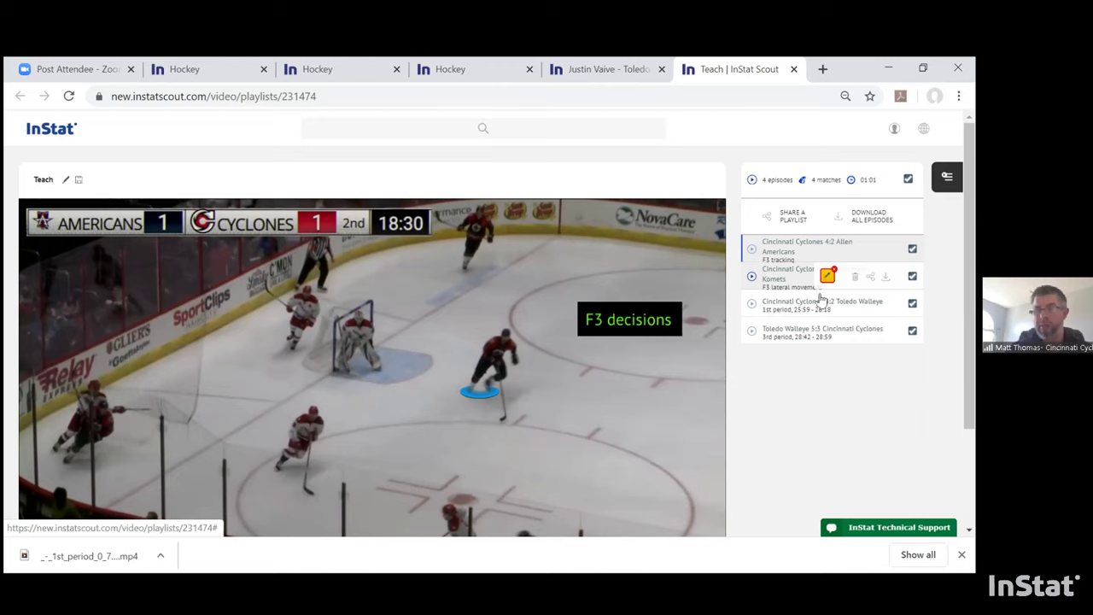
{"action": "mouse_move", "coordinate": [817, 303]}
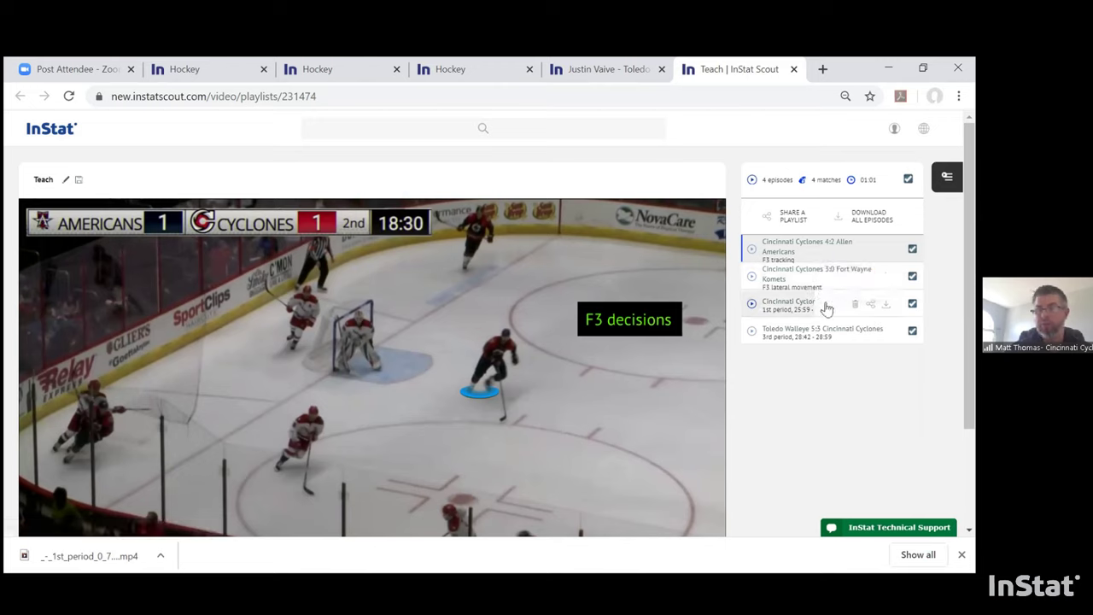
{"action": "mouse_move", "coordinate": [818, 334]}
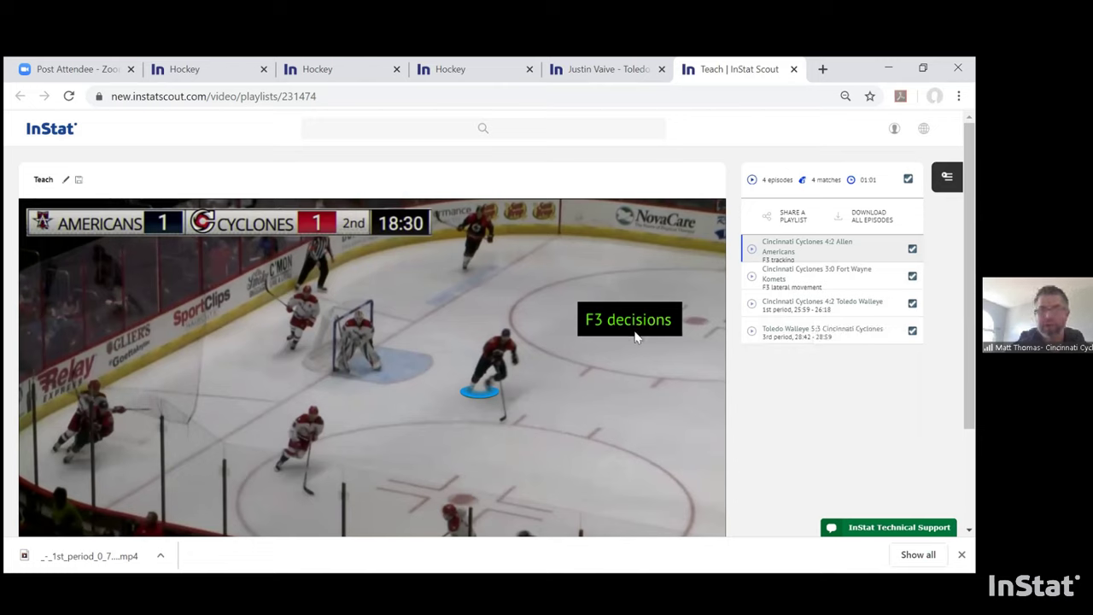
{"action": "scroll", "coordinate": [635, 337], "scroll_direction": "down", "scroll_amount": 2}
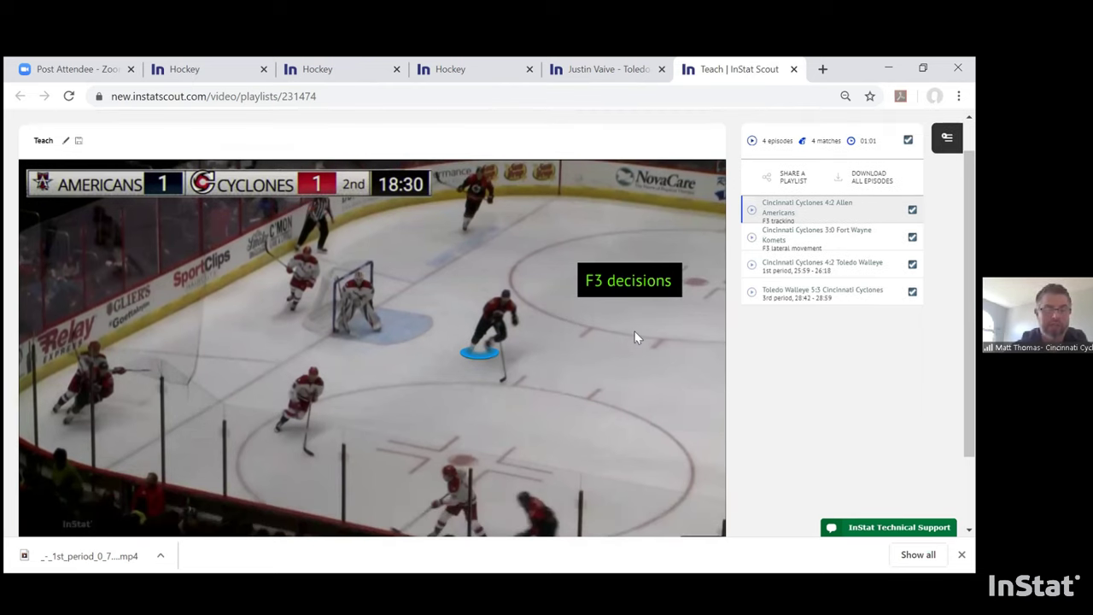
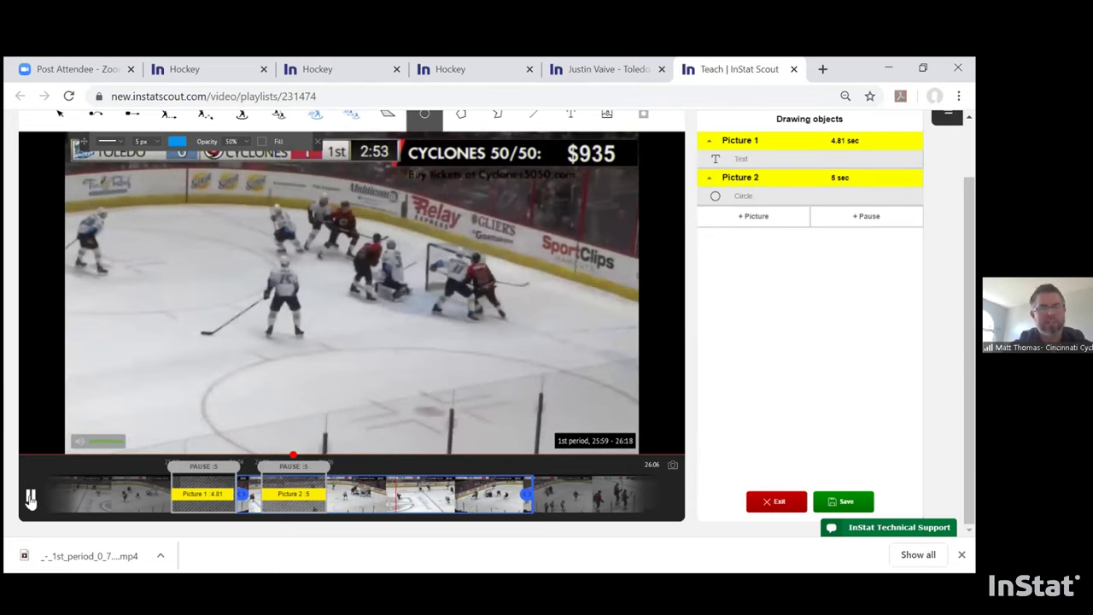
Pause the clip at 26:08 and highlight the Cyclones player by the far boards with a red marker in the light-column style.
{"action": "left_click", "coordinate": [30, 498]}
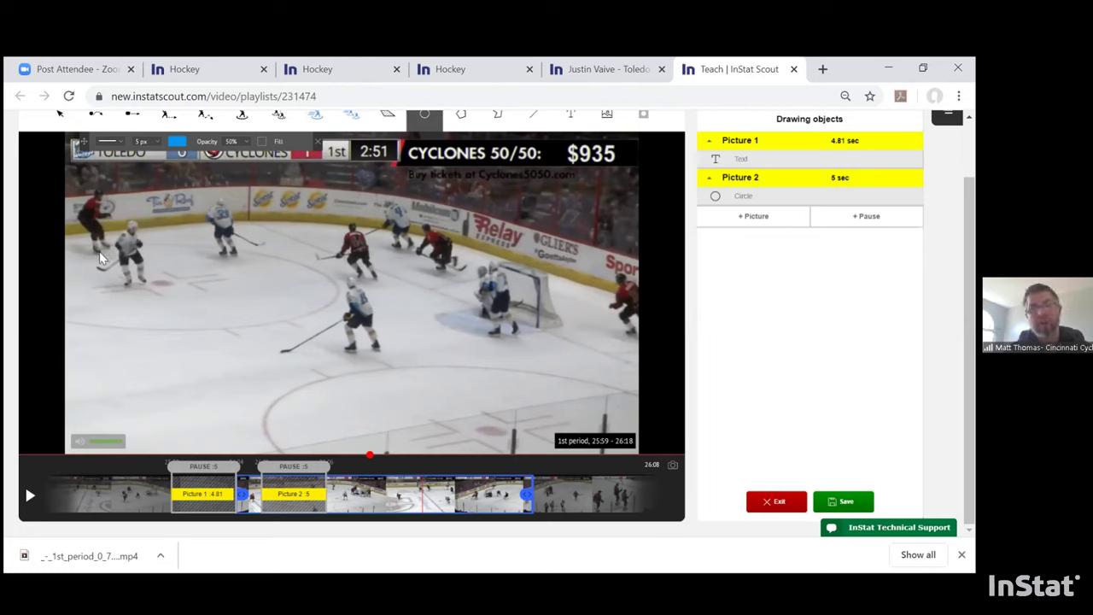
{"action": "left_click", "coordinate": [244, 117]}
{"action": "left_click", "coordinate": [177, 142]}
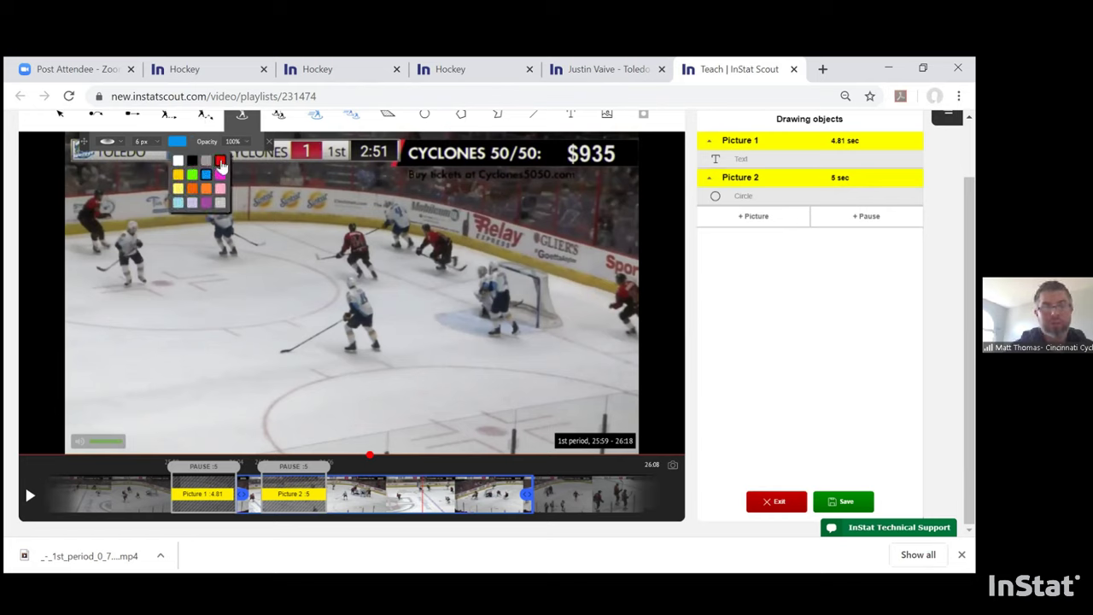
{"action": "left_click", "coordinate": [221, 163]}
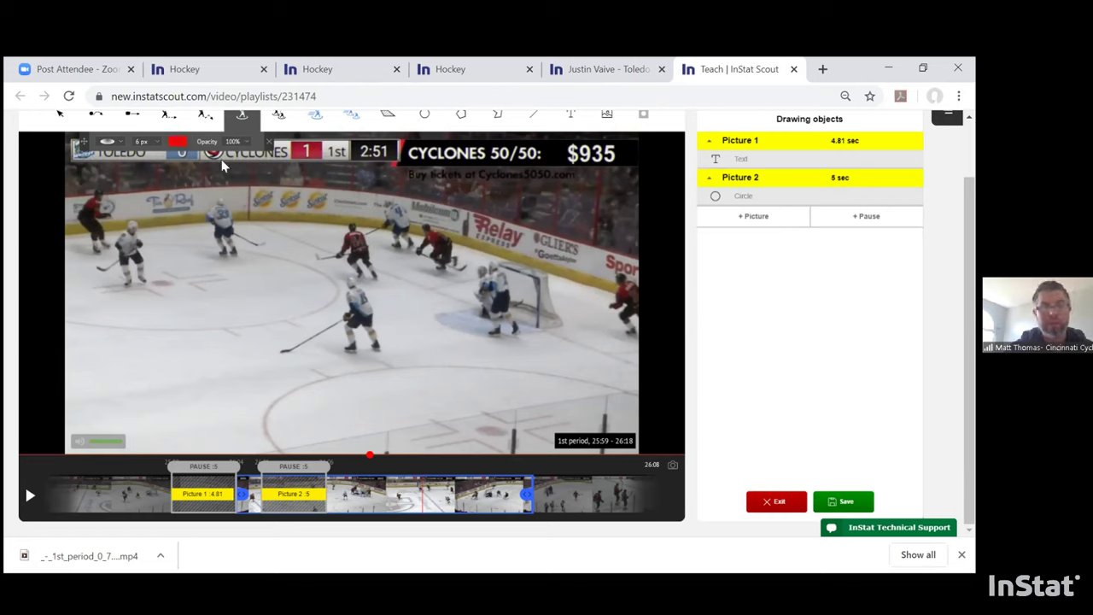
{"action": "left_click", "coordinate": [99, 247]}
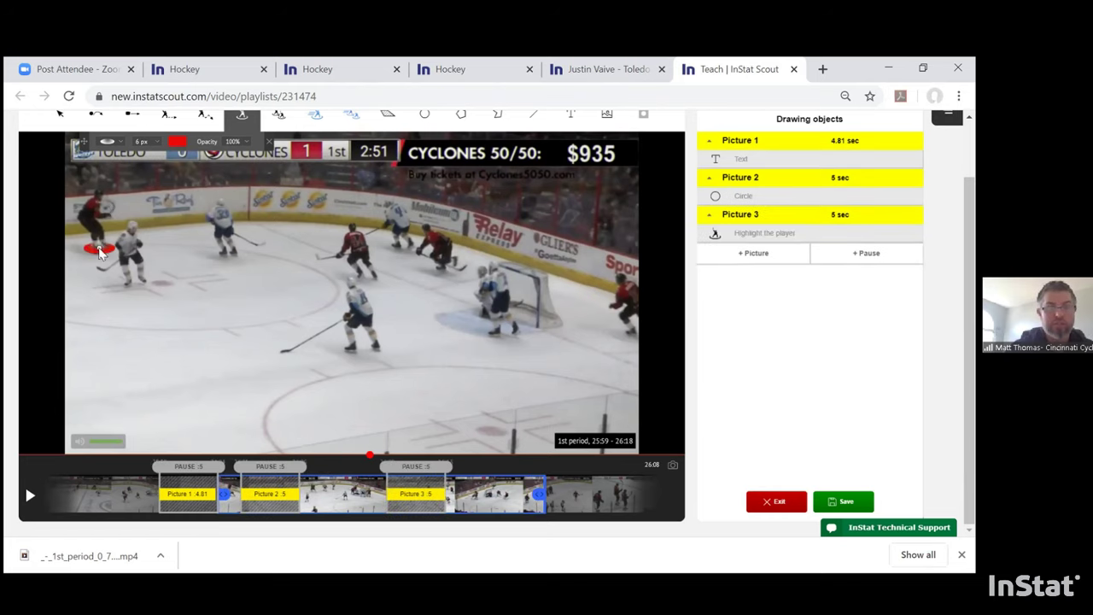
{"action": "left_click", "coordinate": [120, 144]}
{"action": "left_click", "coordinate": [116, 167]}
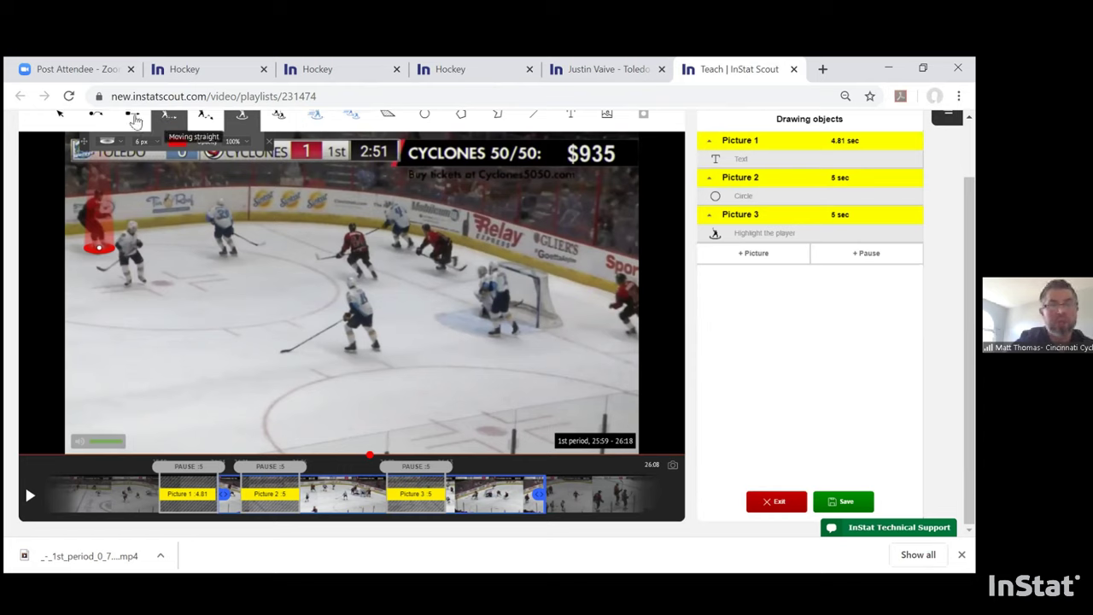
Draw a red Ground pass arrow from the highlighted player toward the near side of the ice, and play the clip on.
{"action": "left_click", "coordinate": [134, 120]}
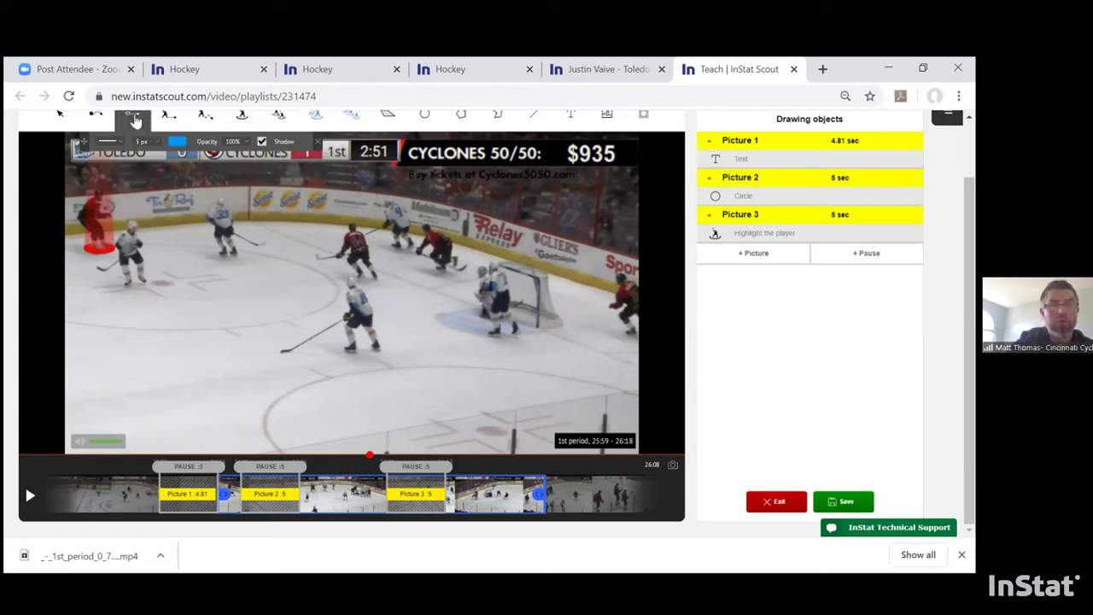
{"action": "left_click", "coordinate": [180, 150]}
{"action": "left_click", "coordinate": [221, 162]}
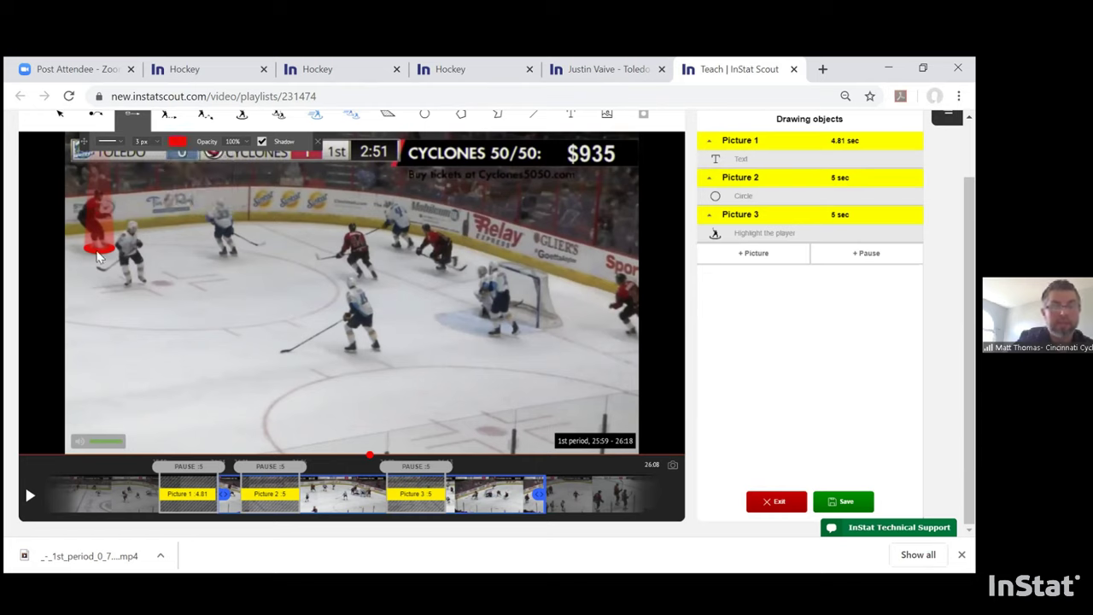
{"action": "left_click_drag", "start_coordinate": [84, 254], "coordinate": [78, 316]}
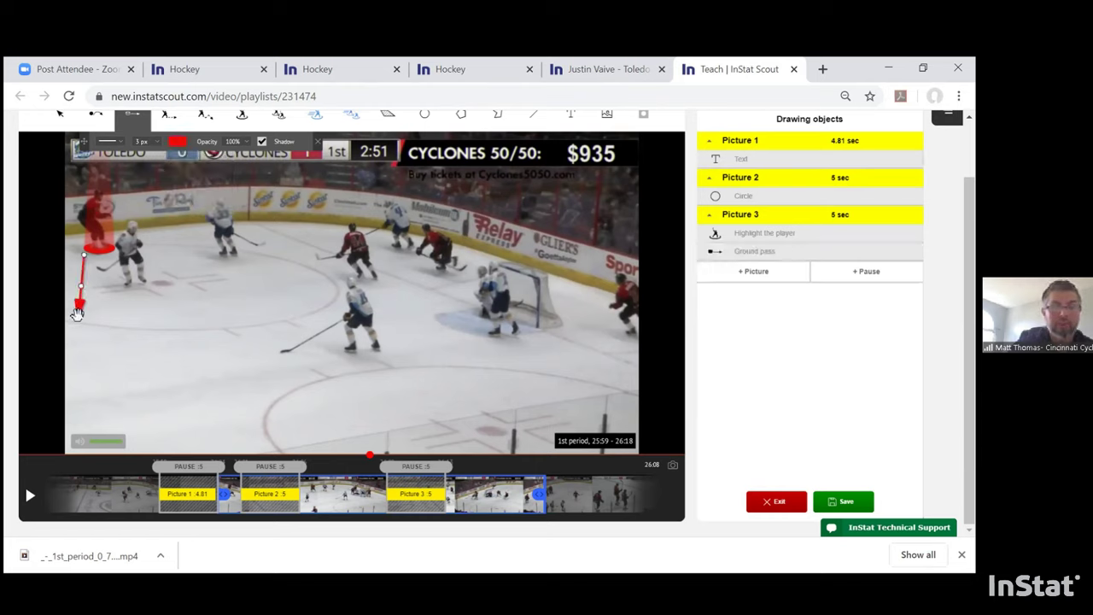
{"action": "left_click", "coordinate": [114, 343]}
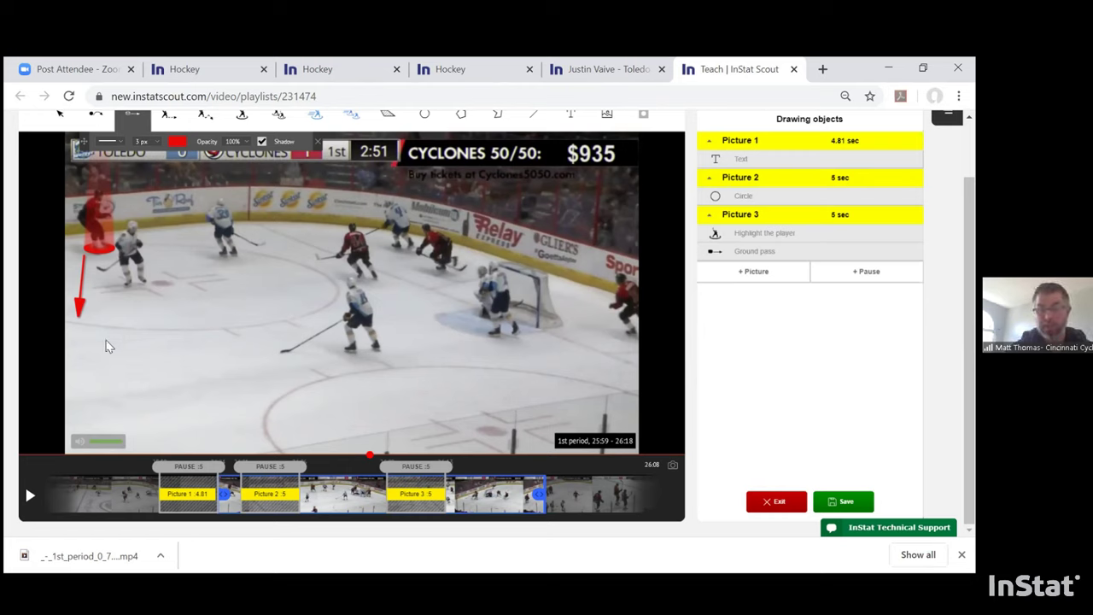
{"action": "left_click", "coordinate": [29, 499]}
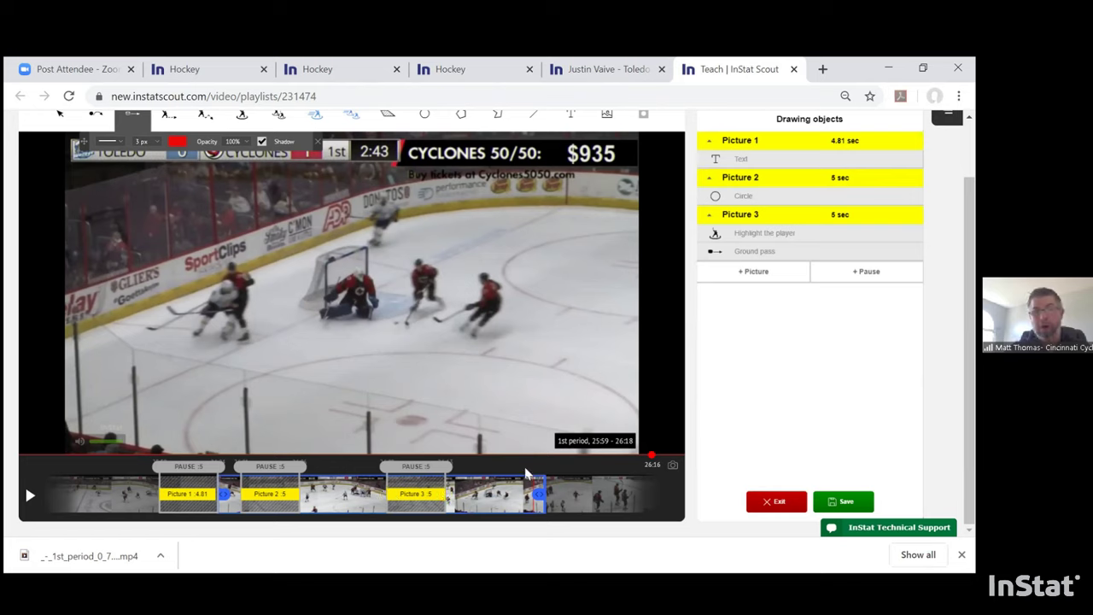
Delete the circle from Picture 2 in the clip's drawing objects and save the drawings.
{"action": "mouse_move", "coordinate": [852, 224]}
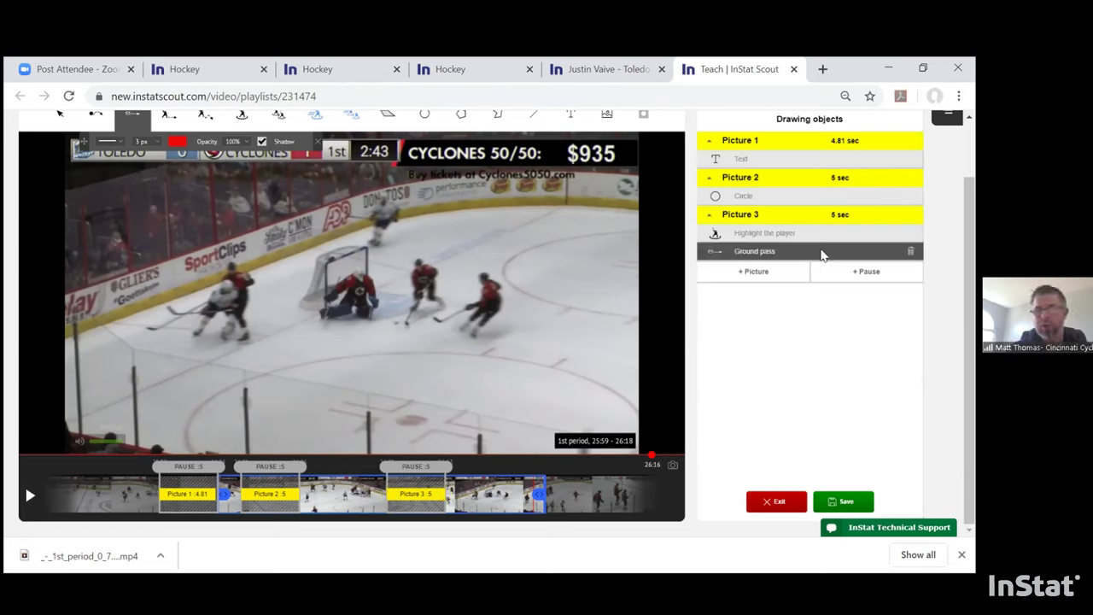
{"action": "mouse_move", "coordinate": [908, 205]}
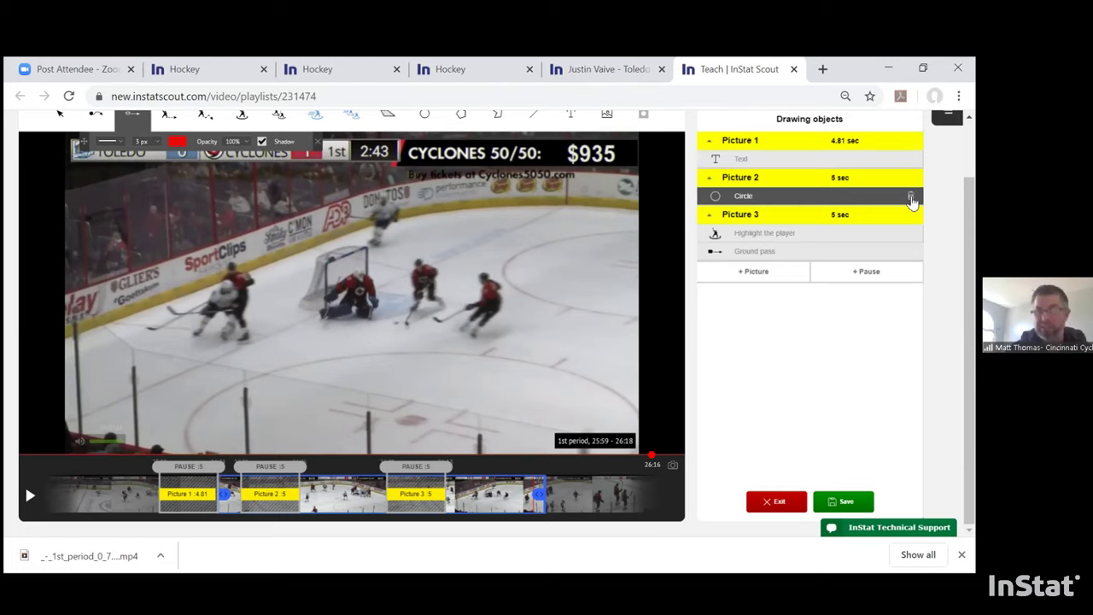
{"action": "left_click", "coordinate": [911, 198]}
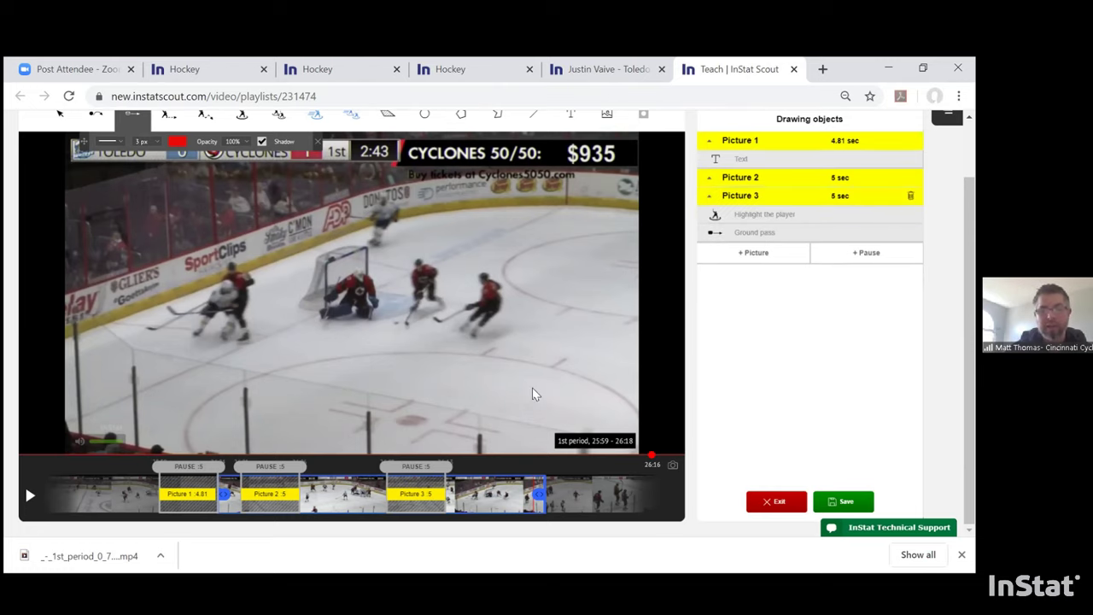
{"action": "right_click", "coordinate": [274, 475]}
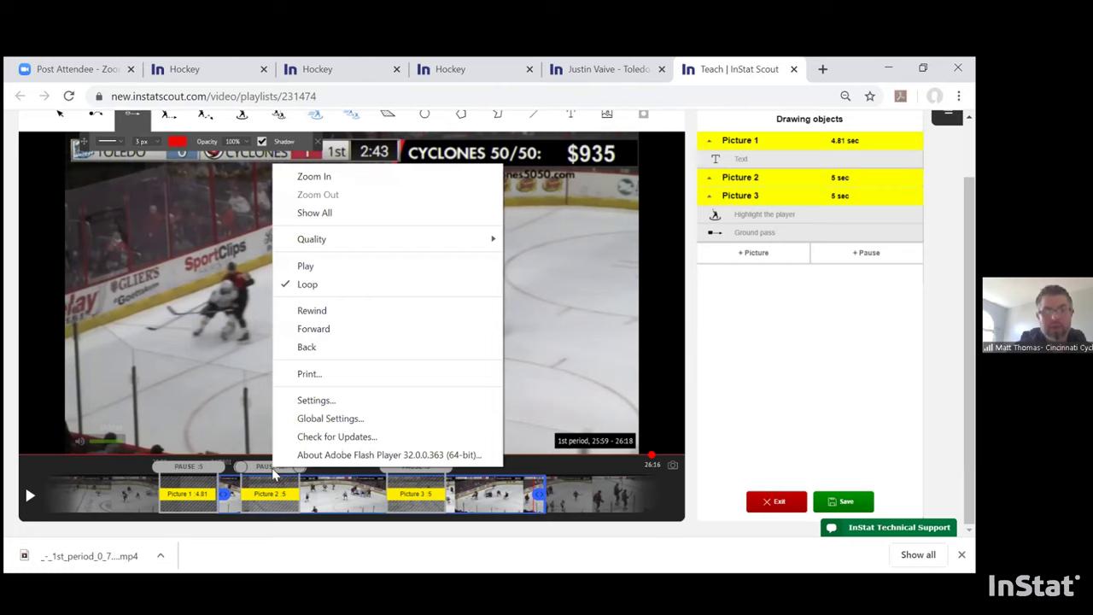
{"action": "left_click", "coordinate": [268, 495]}
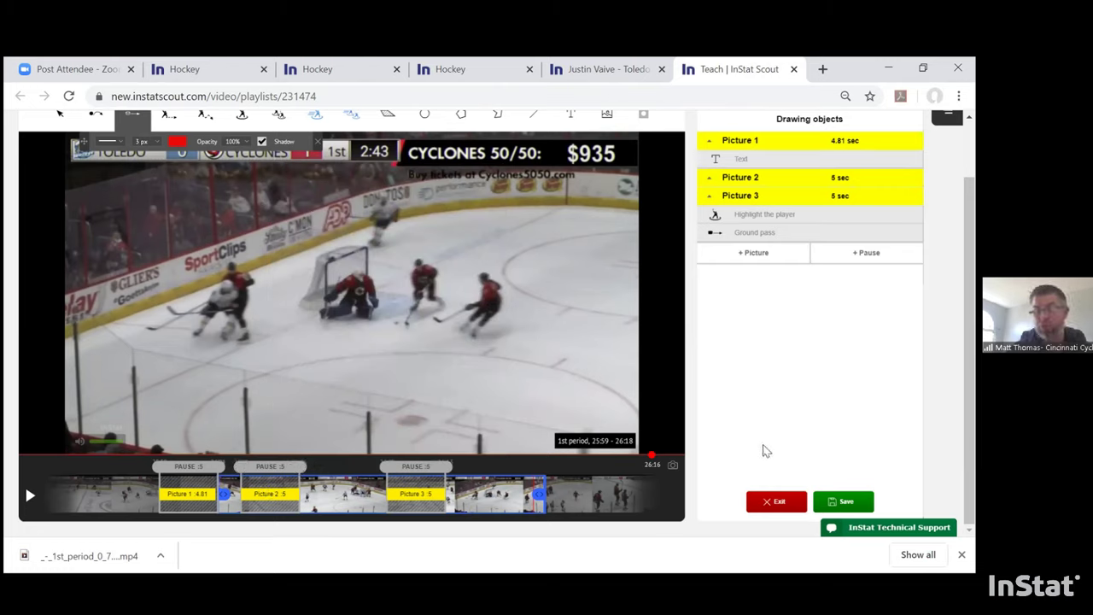
{"action": "left_click", "coordinate": [844, 503]}
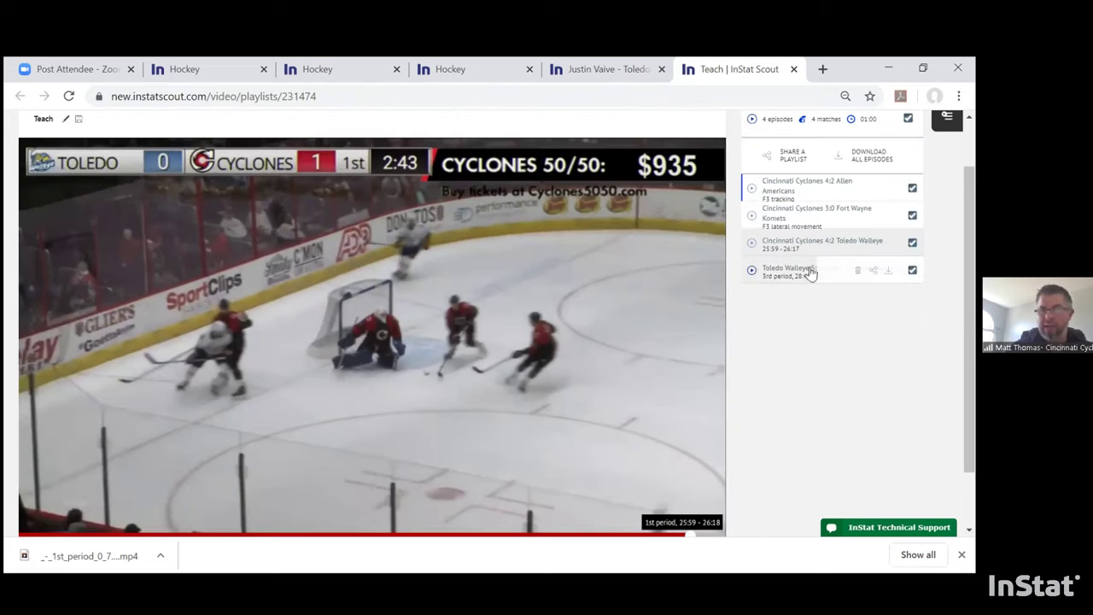
Rename the Cincinnati Cyclones 4:2 Toledo Walleye episode in the Teach playlist as F3 coverage.
{"action": "mouse_move", "coordinate": [825, 245]}
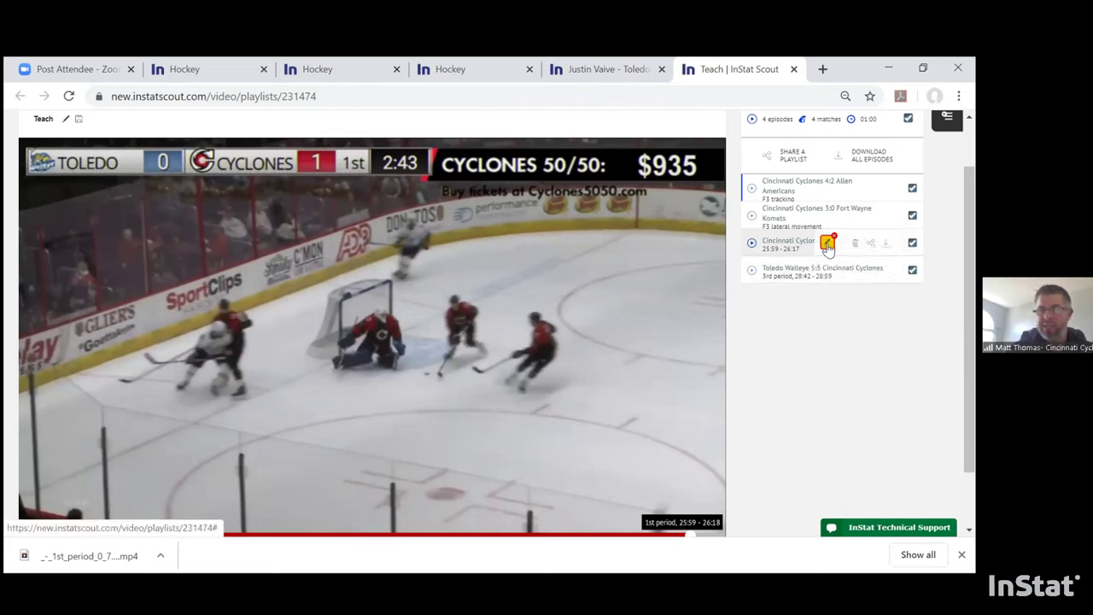
{"action": "mouse_move", "coordinate": [829, 189]}
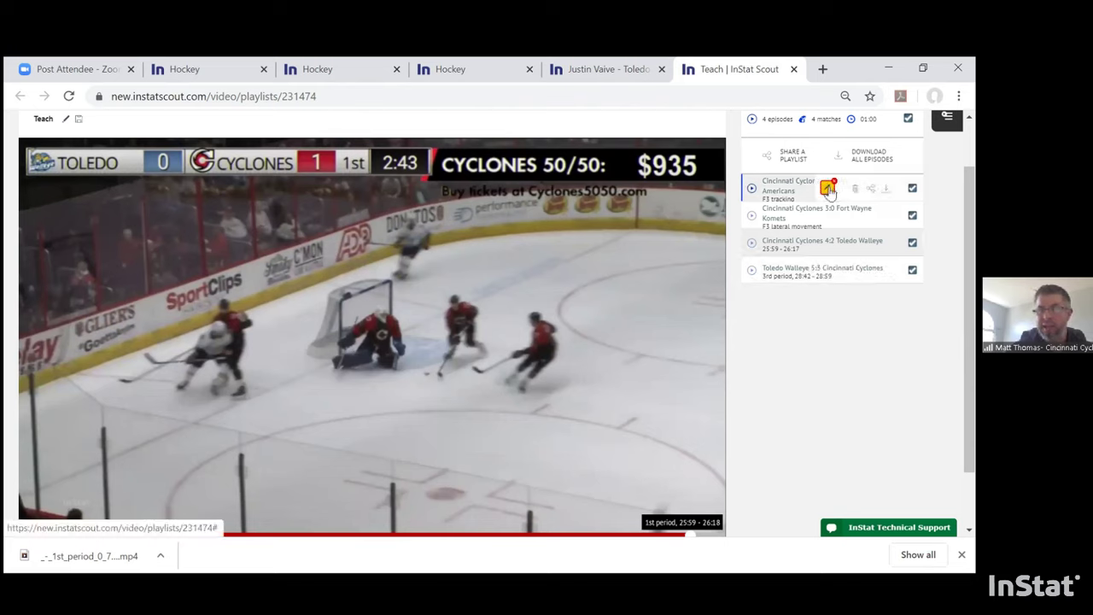
{"action": "mouse_move", "coordinate": [830, 218]}
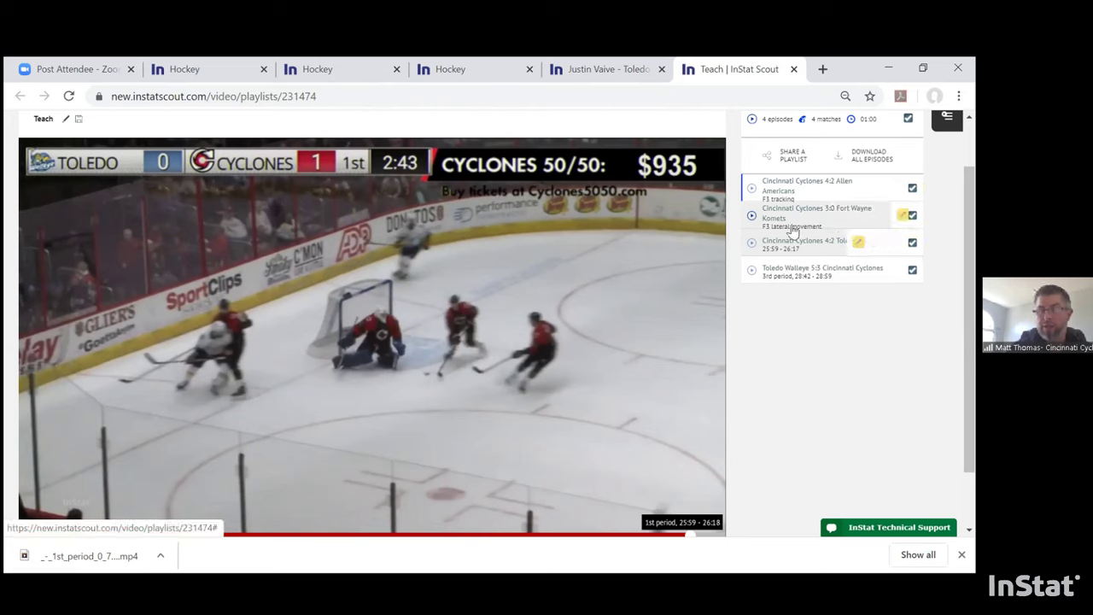
{"action": "mouse_move", "coordinate": [779, 199]}
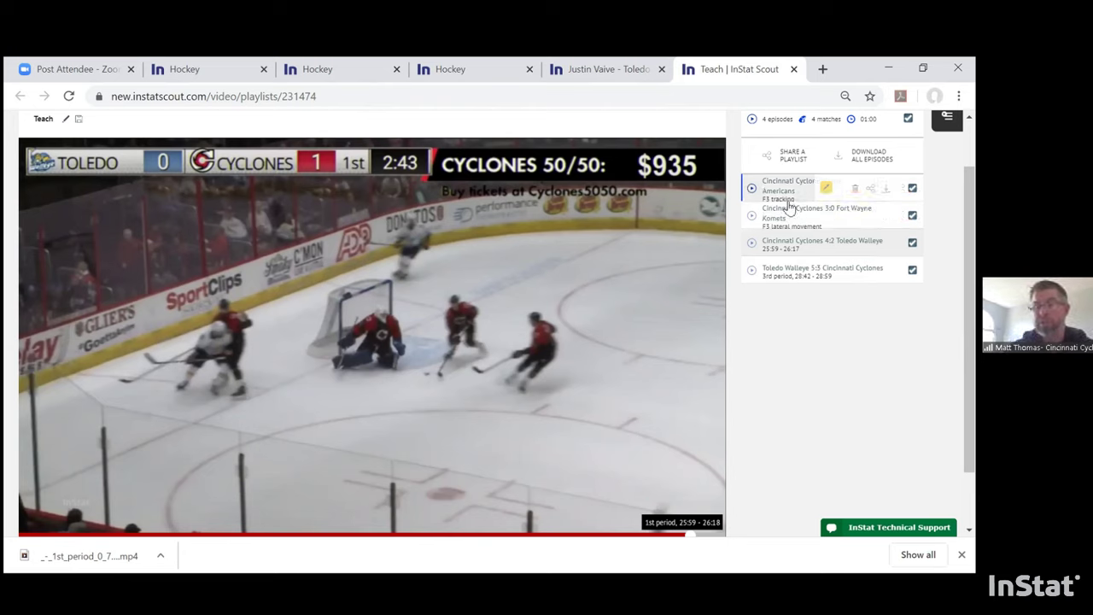
{"action": "double_click", "coordinate": [790, 254]}
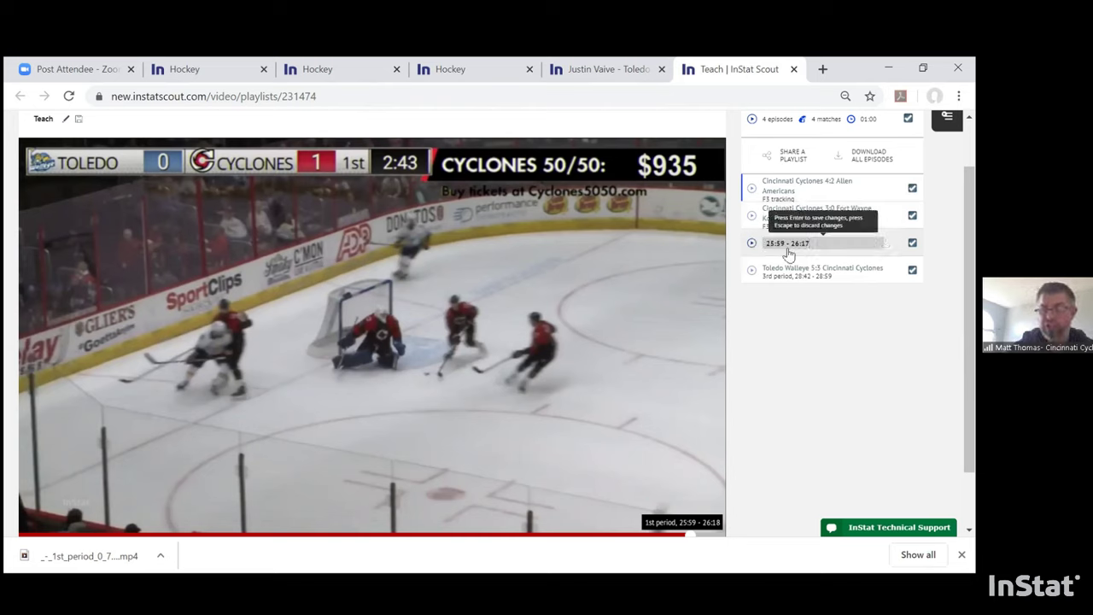
{"action": "key", "text": "BackSpace"}
{"action": "key", "text": "BackSpace"}
{"action": "key", "text": "BackSpace"}
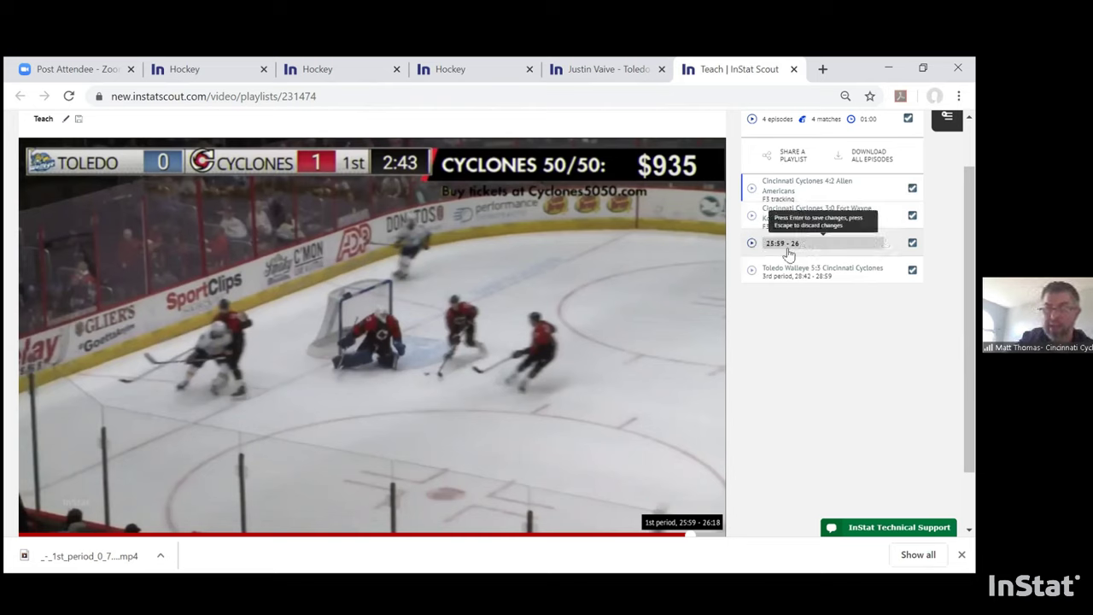
{"action": "key", "text": "BackSpace"}
{"action": "key", "text": "BackSpace"}
{"action": "key", "text": "BackSpace"}
{"action": "key", "text": "BackSpace"}
{"action": "key", "text": "BackSpace"}
{"action": "key", "text": "BackSpace"}
{"action": "key", "text": "BackSpace"}
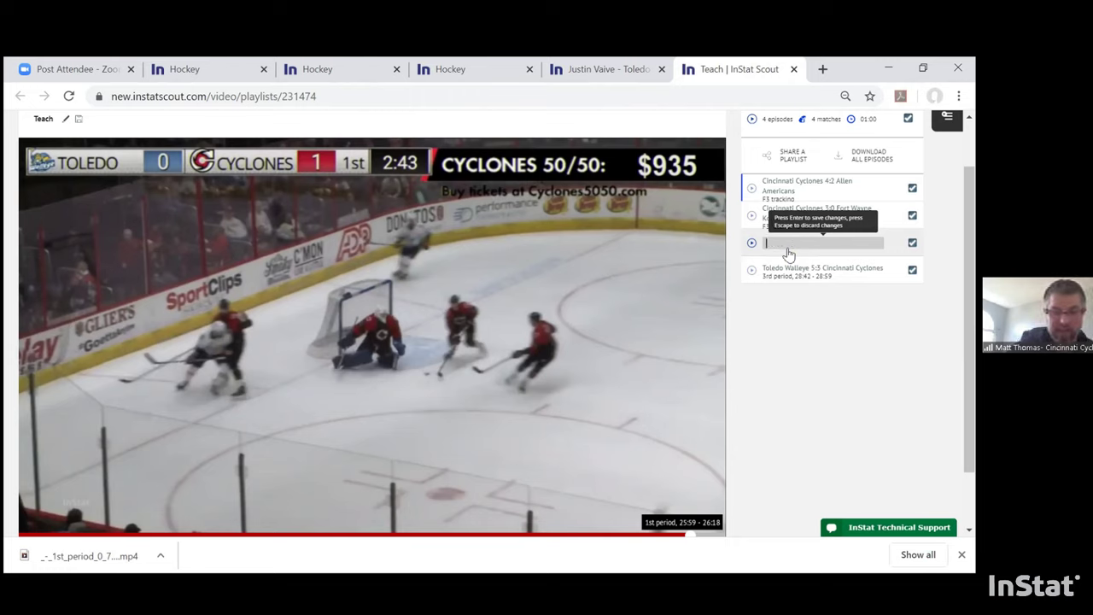
{"action": "type", "text": "F3"}
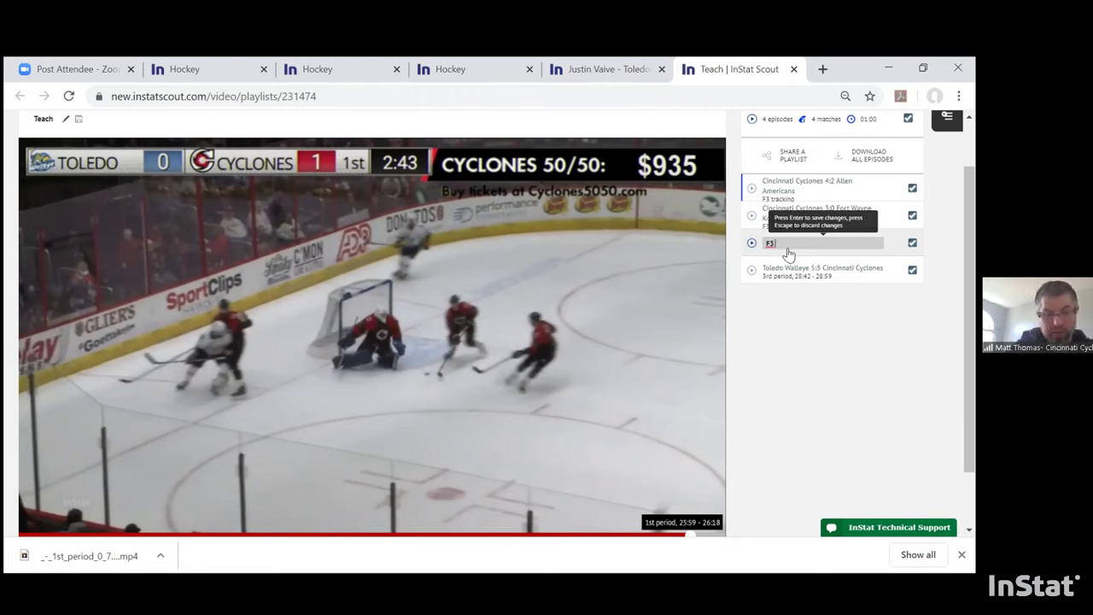
{"action": "type", "text": " covergae"}
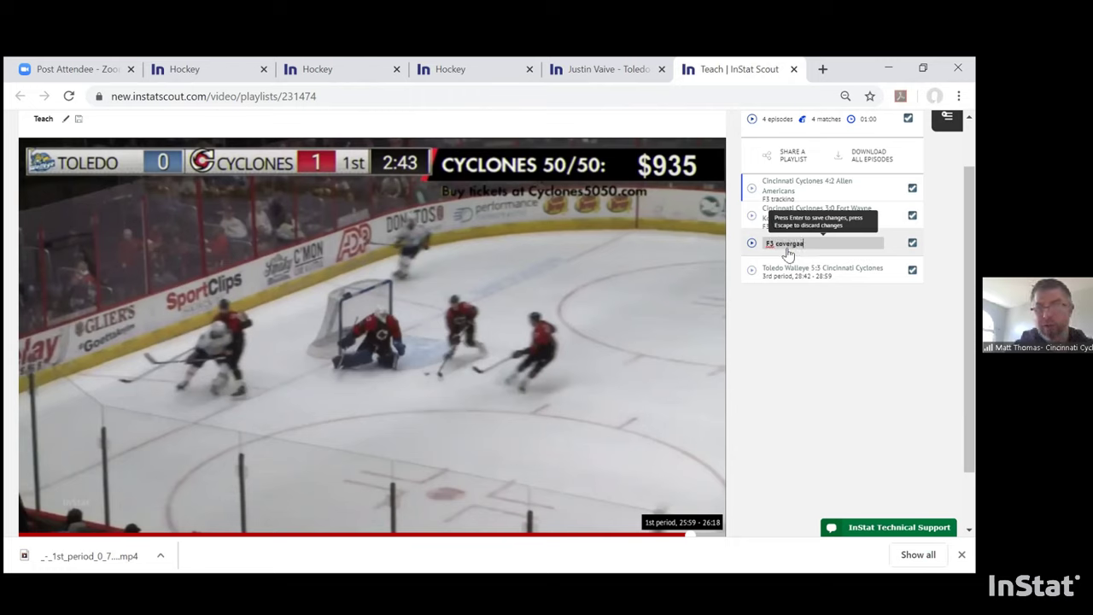
{"action": "key", "text": "BackSpace"}
{"action": "key", "text": "BackSpace"}
{"action": "key", "text": "BackSpace"}
{"action": "type", "text": "age"}
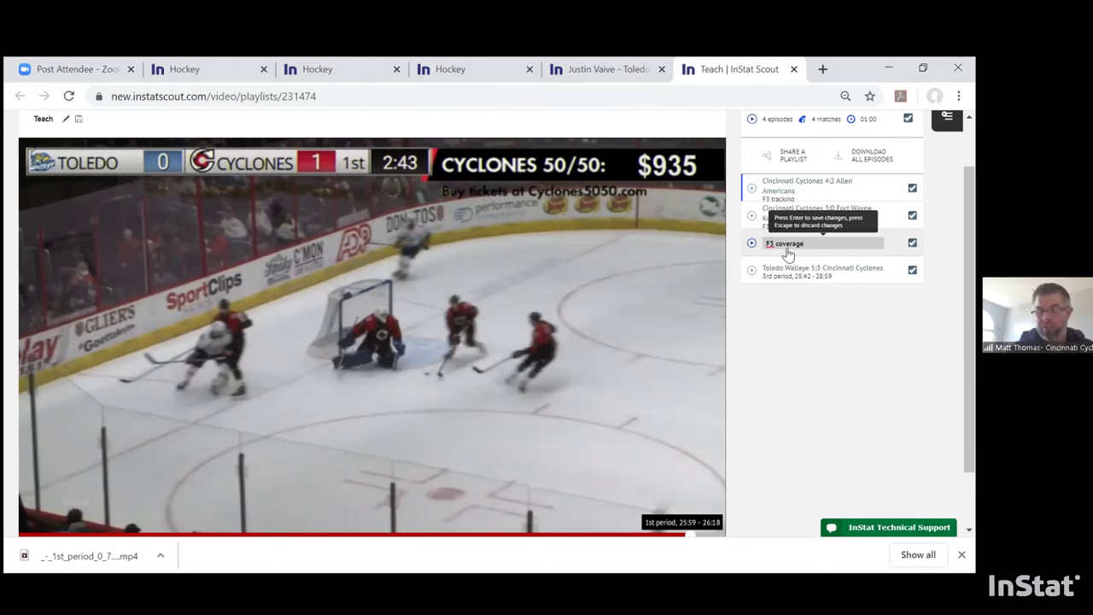
{"action": "key", "text": "Return"}
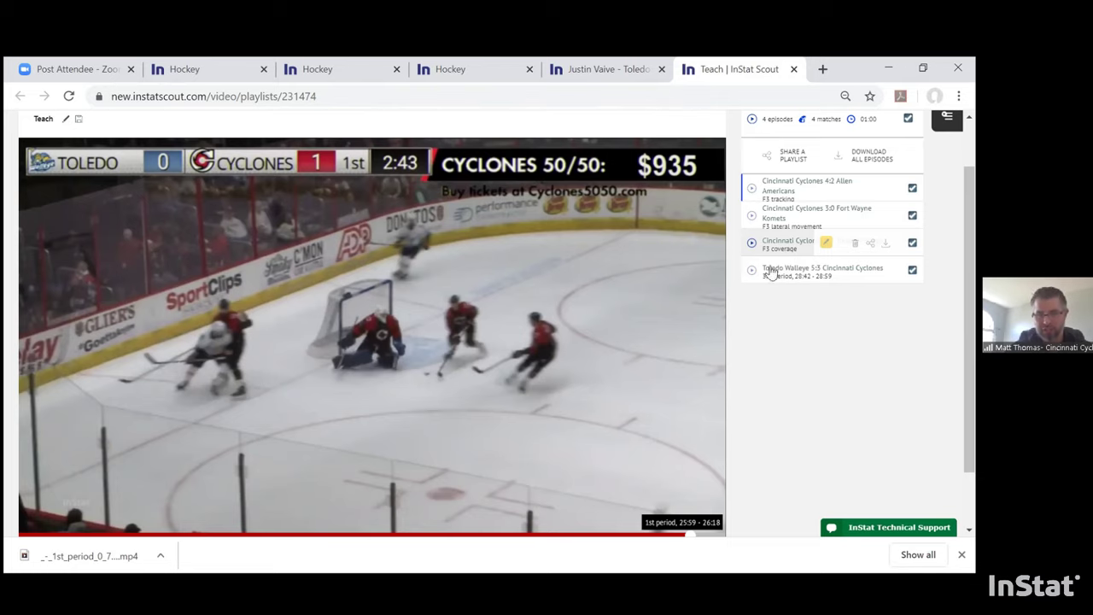
Play on through the Toledo Walleye 5:3 Cincinnati Cyclones episode and pause it near its end.
{"action": "scroll", "coordinate": [500, 357], "scroll_direction": "down", "scroll_amount": 1}
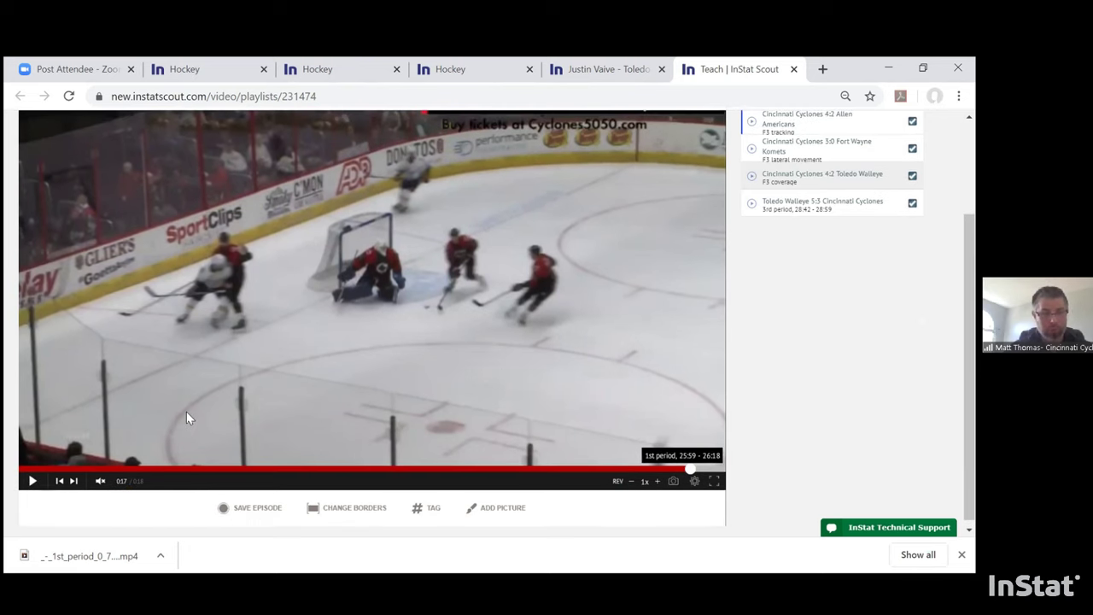
{"action": "left_click", "coordinate": [33, 479]}
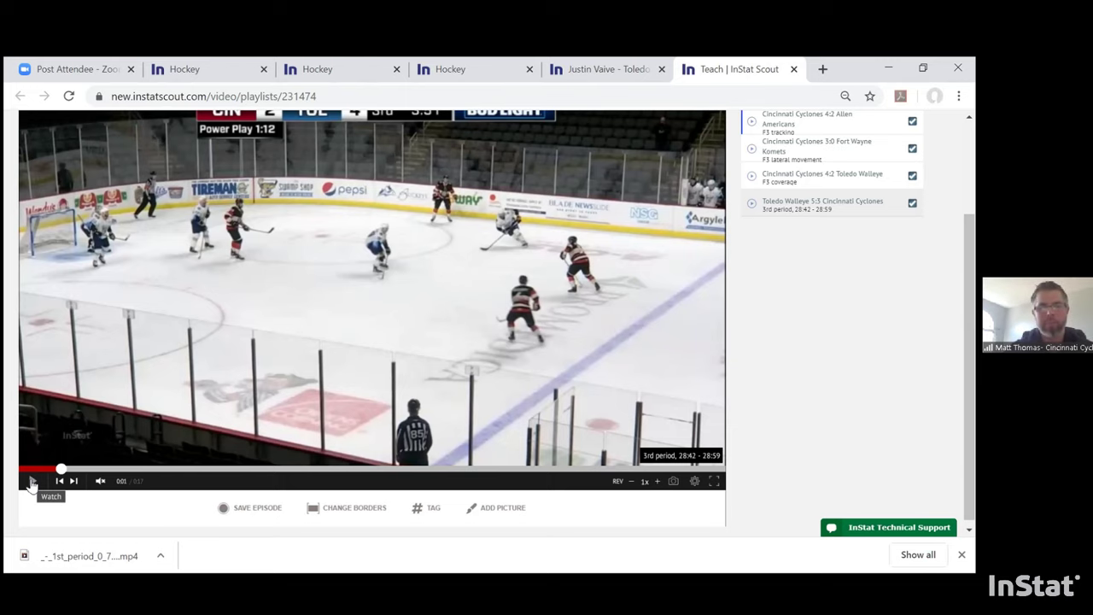
{"action": "left_click", "coordinate": [32, 482]}
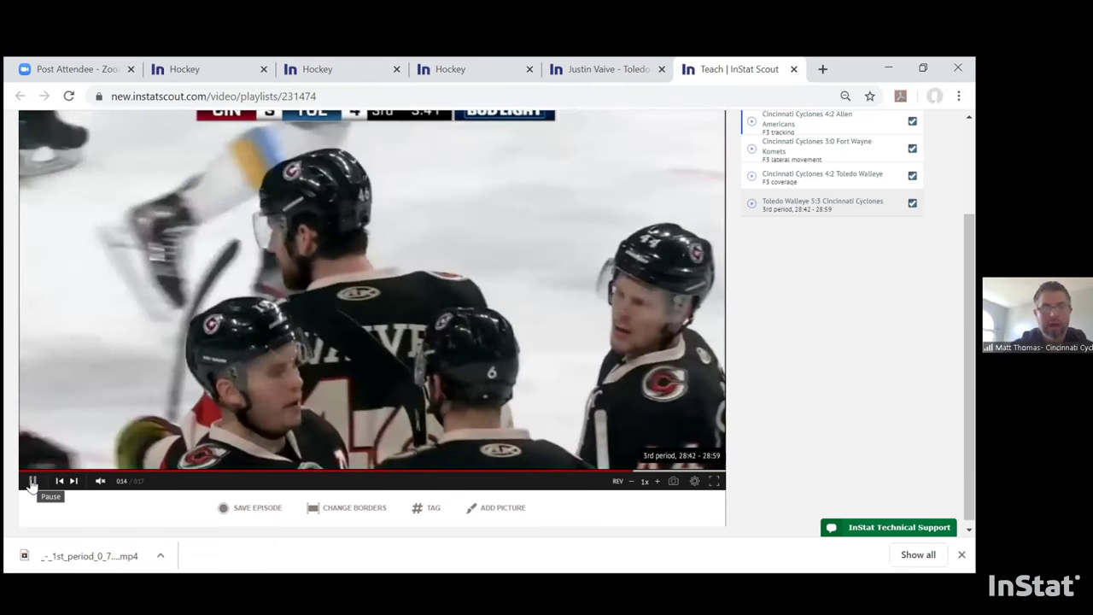
{"action": "left_click", "coordinate": [31, 481]}
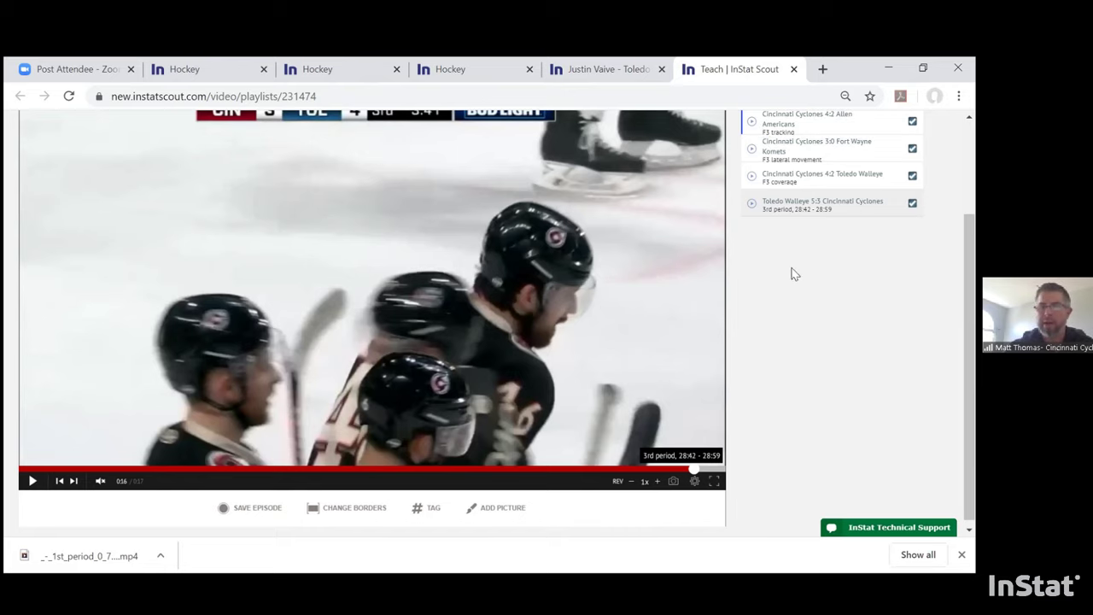
Open the video share form from the Teach playlist, pick the player's contact as recipient, and remove that recipient again.
{"action": "scroll", "coordinate": [791, 273], "scroll_direction": "up", "scroll_amount": 2}
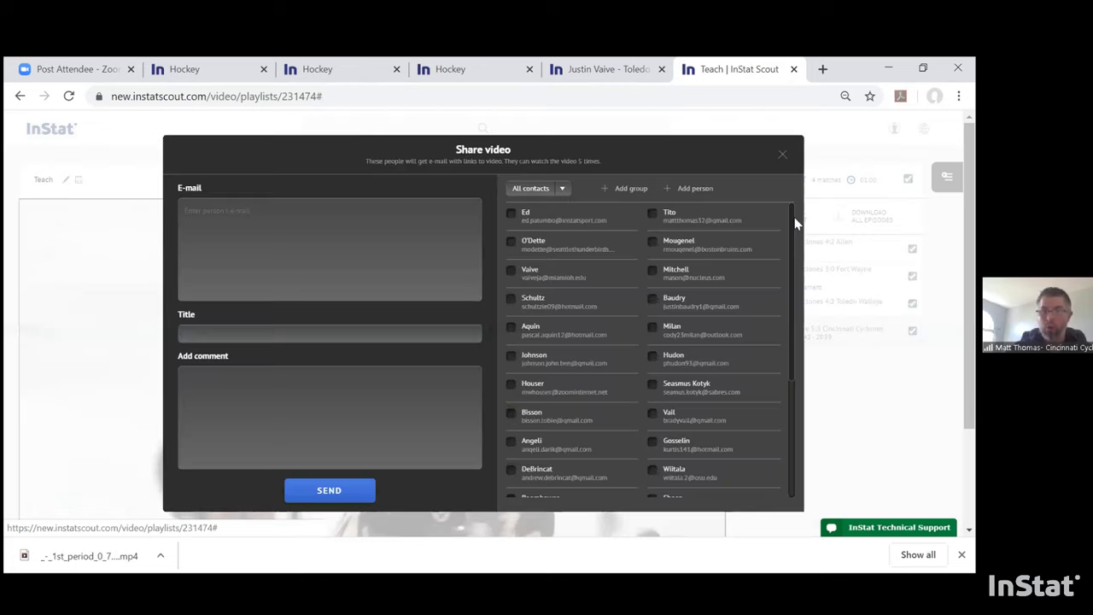
{"action": "left_click", "coordinate": [793, 218]}
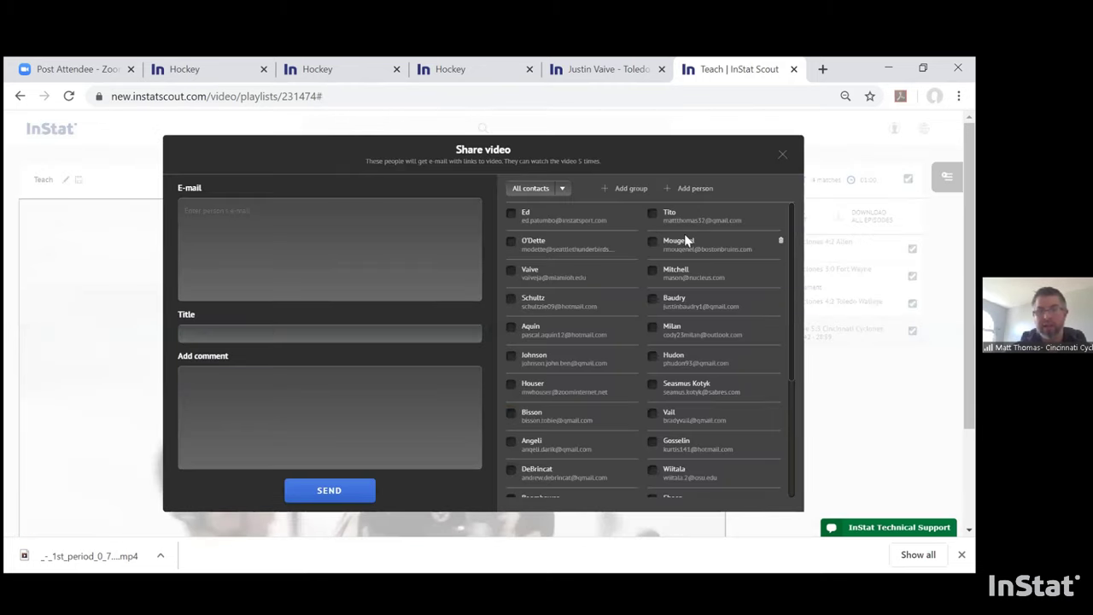
{"action": "left_click", "coordinate": [510, 270]}
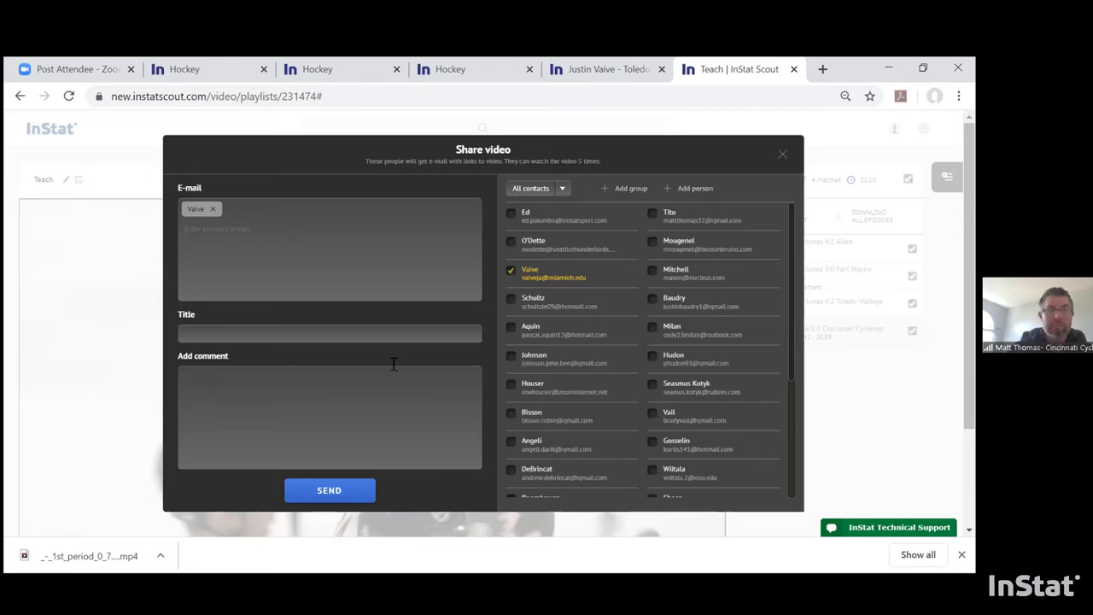
{"action": "left_click", "coordinate": [213, 209]}
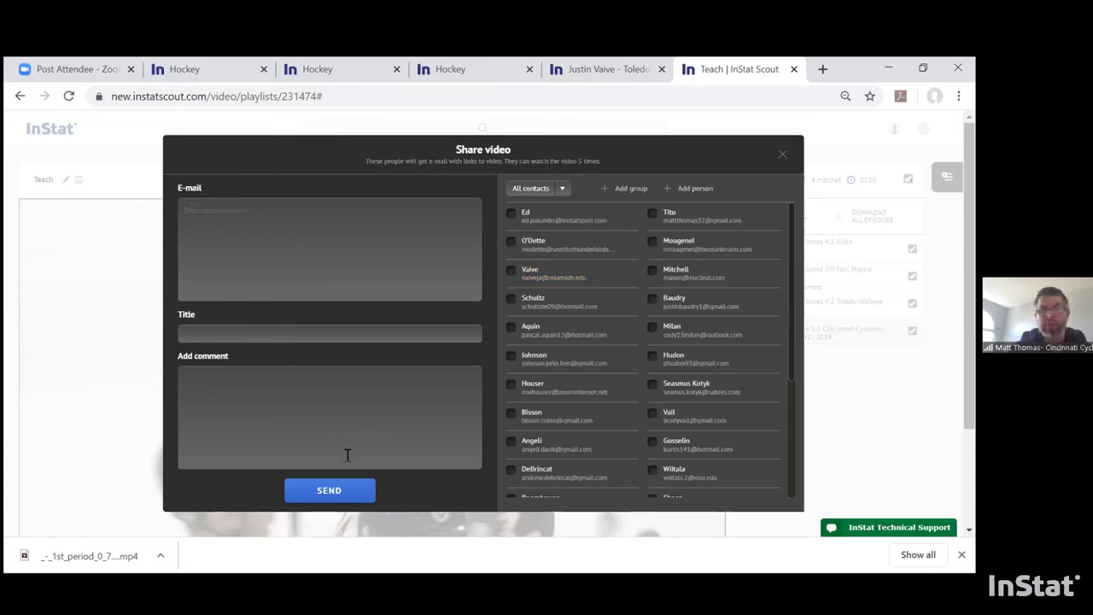
Select the first contact in the list as recipient and send the shared video.
{"action": "left_click", "coordinate": [329, 511]}
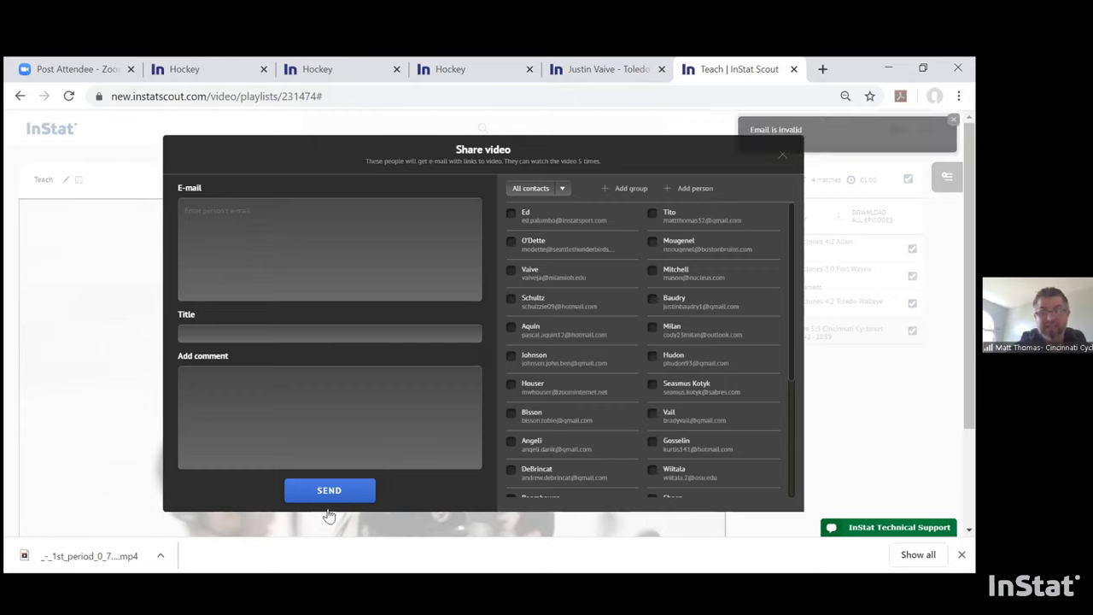
{"action": "left_click", "coordinate": [328, 511]}
{"action": "left_click", "coordinate": [328, 511]}
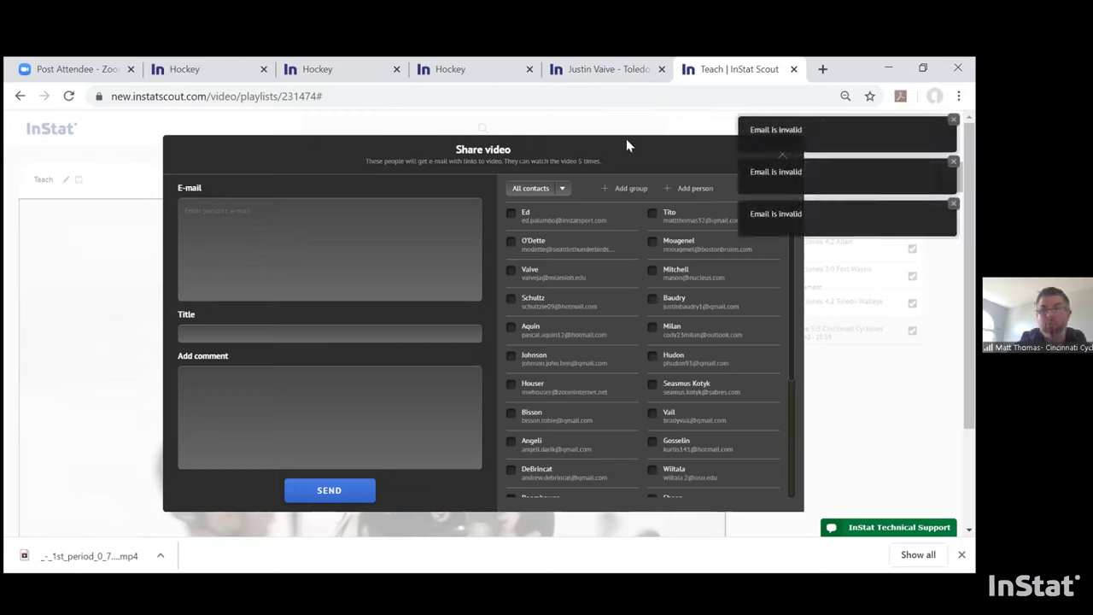
{"action": "left_click_drag", "start_coordinate": [655, 152], "coordinate": [593, 181]}
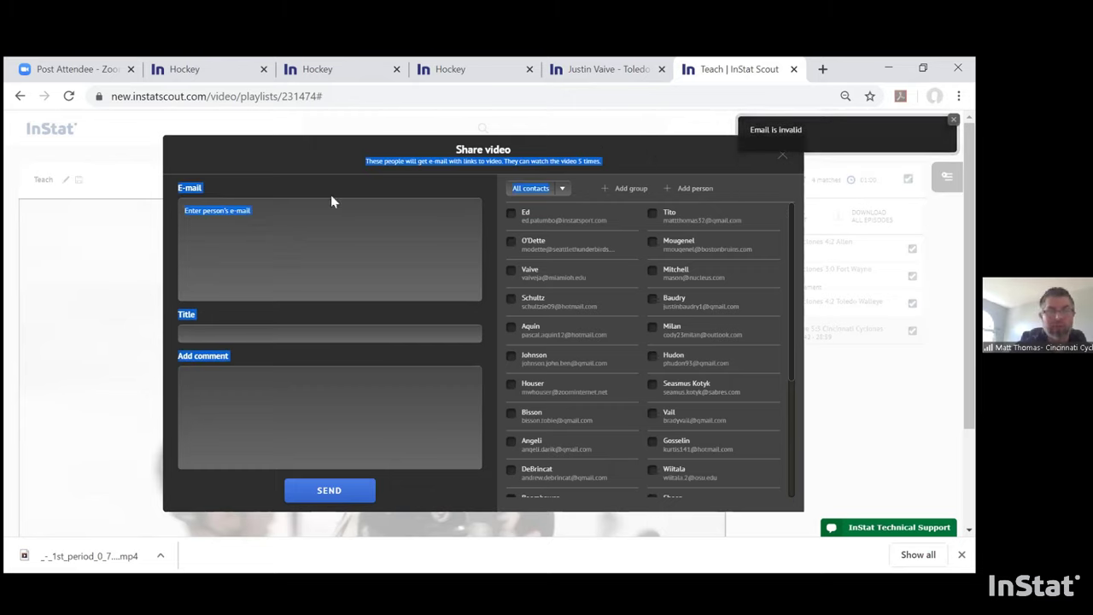
{"action": "left_click", "coordinate": [511, 216]}
{"action": "left_click", "coordinate": [323, 494]}
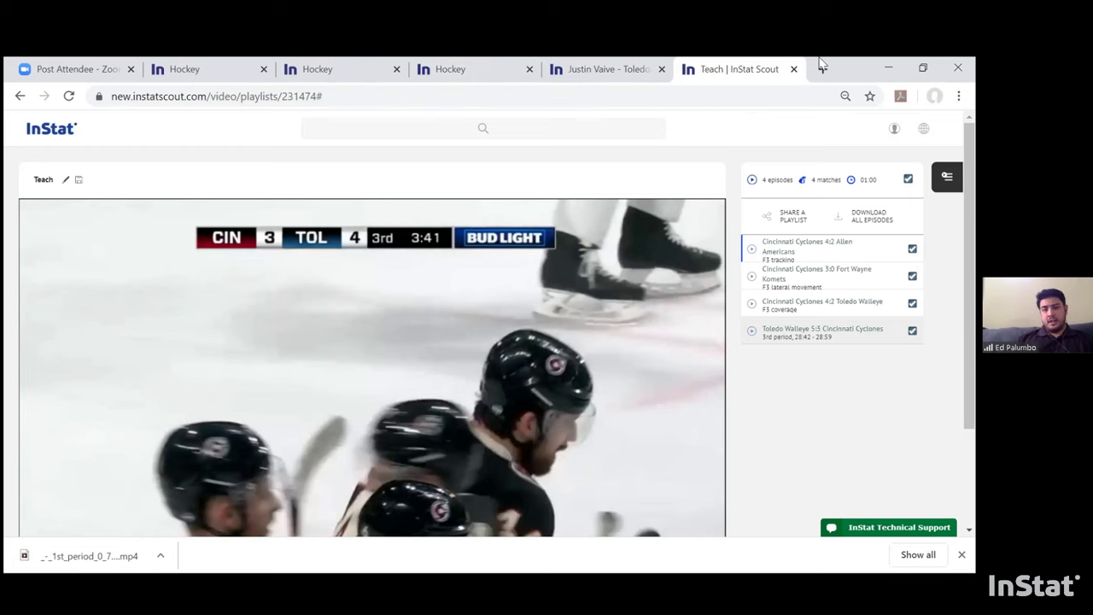
Close both playlist pages and the player page, and show the Cincinnati Cyclones' games.
{"action": "left_click", "coordinate": [794, 70]}
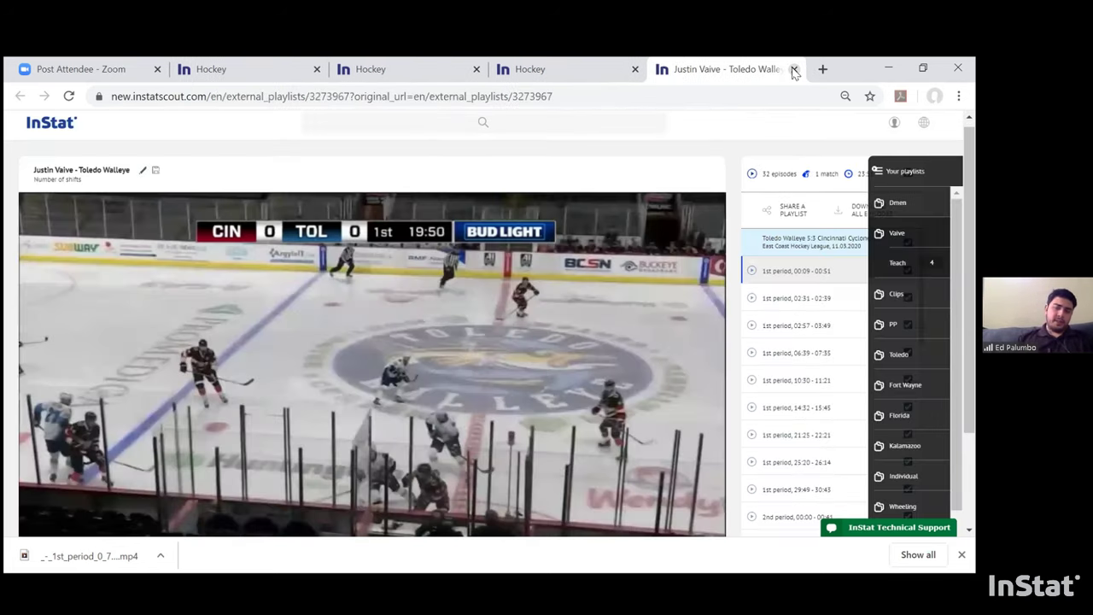
{"action": "left_click", "coordinate": [791, 69]}
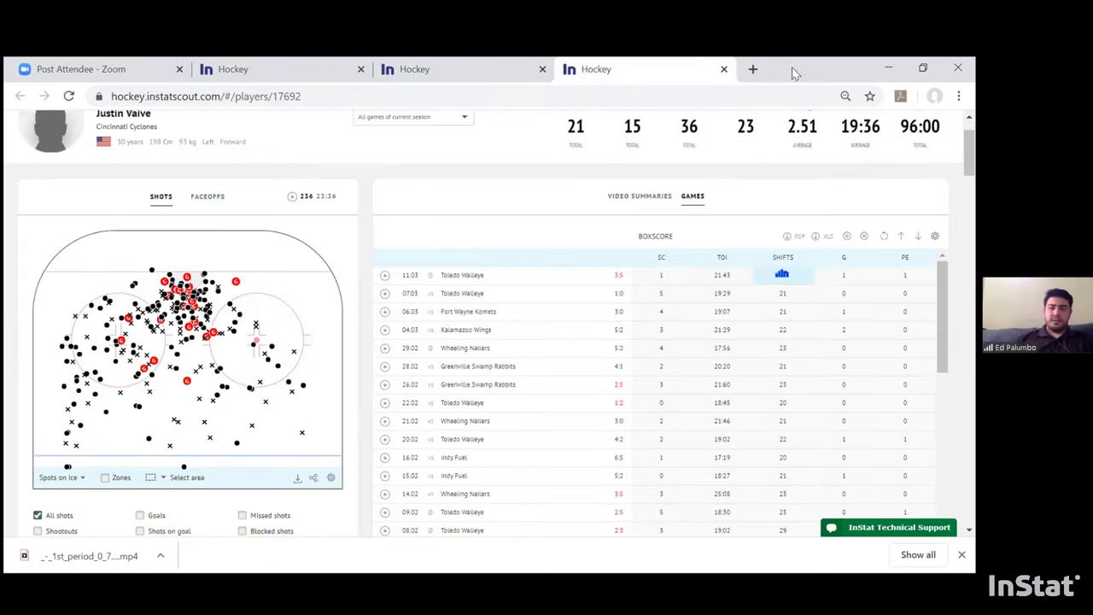
{"action": "left_click", "coordinate": [724, 69]}
{"action": "scroll", "coordinate": [487, 189], "scroll_direction": "up", "scroll_amount": 2}
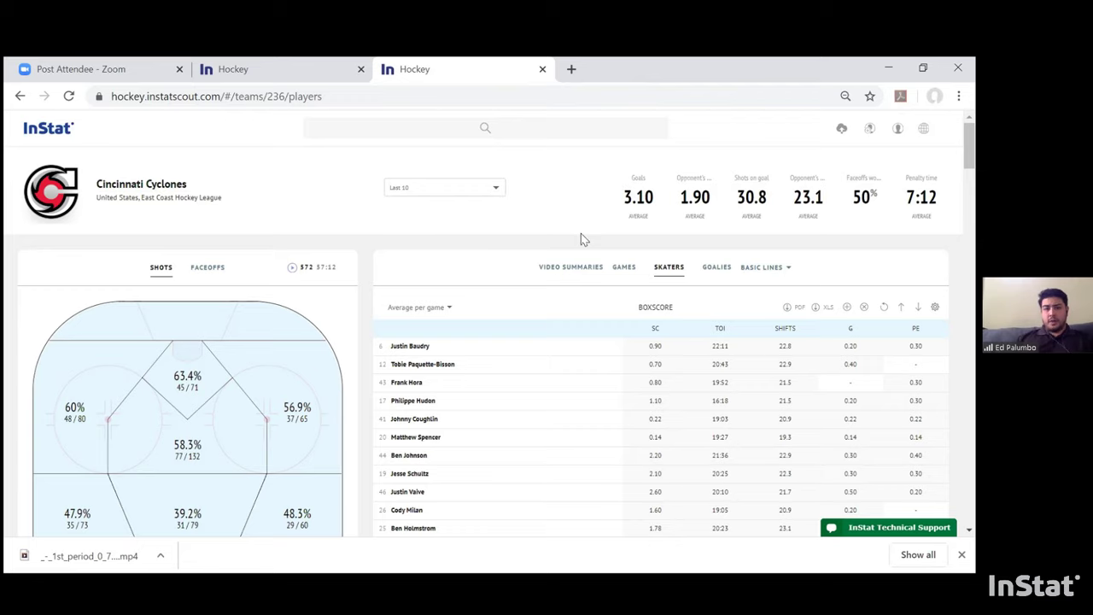
{"action": "left_click", "coordinate": [623, 269]}
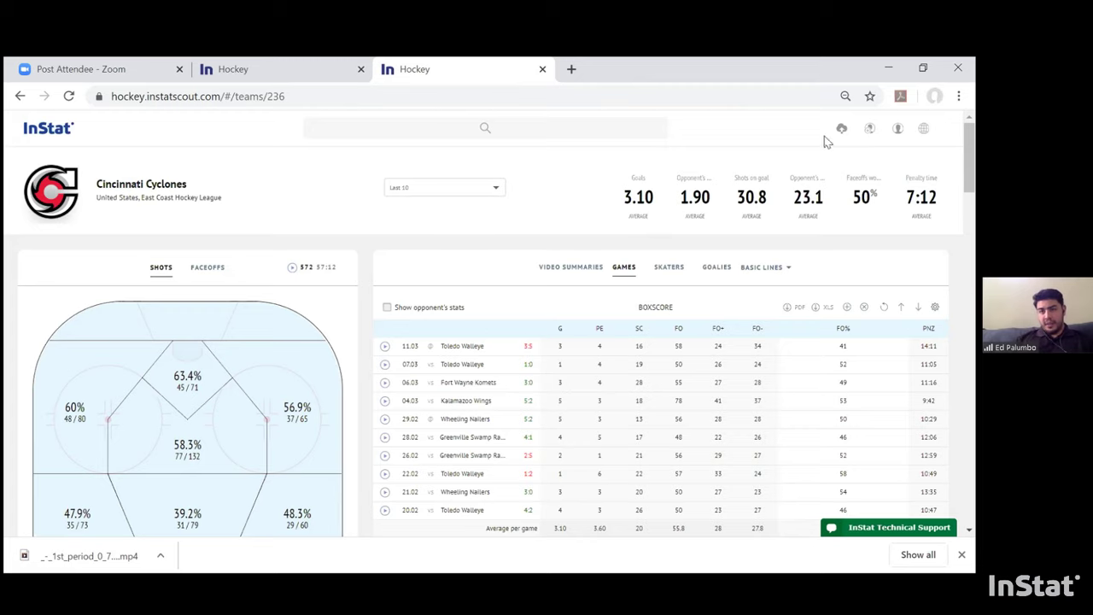
Start an invitation to InStat Scout with the player's full name, and dismiss the form without sending it.
{"action": "left_click", "coordinate": [872, 130]}
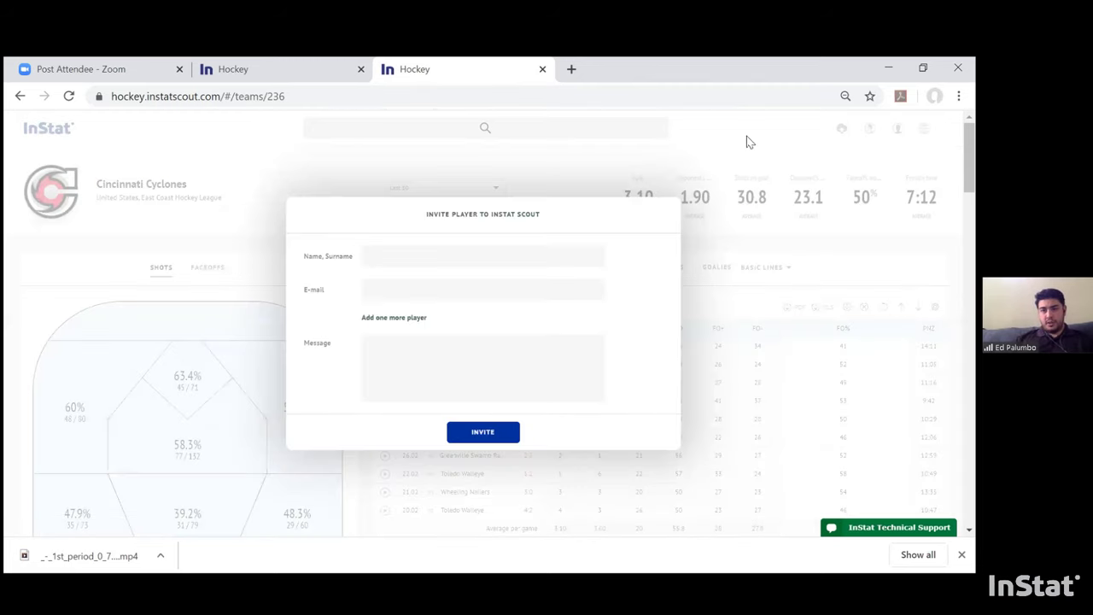
{"action": "left_click", "coordinate": [403, 258]}
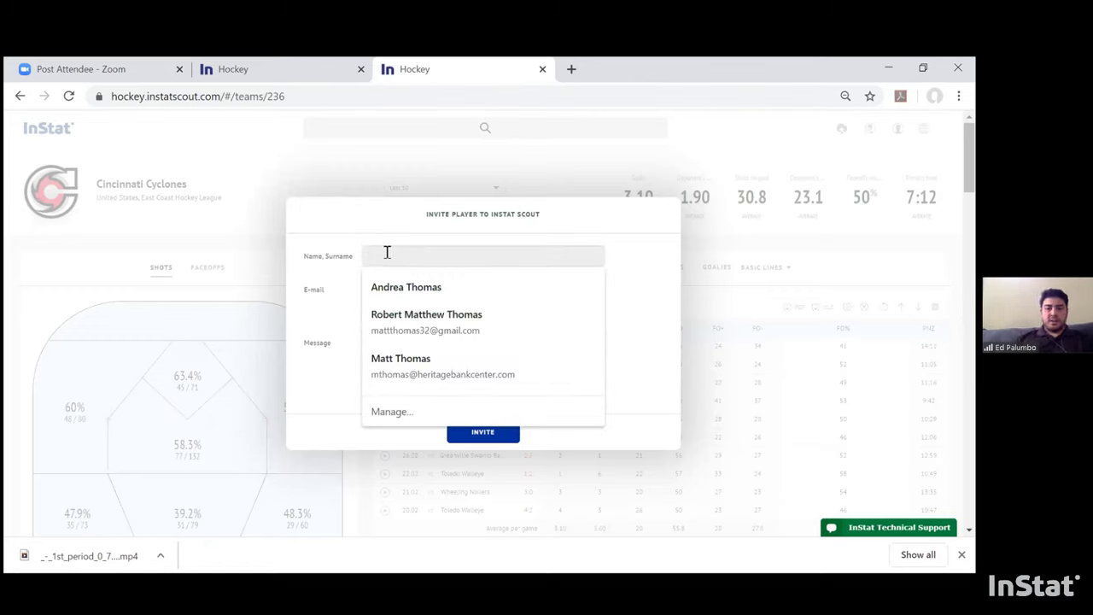
{"action": "type", "text": "Matt Thomas"}
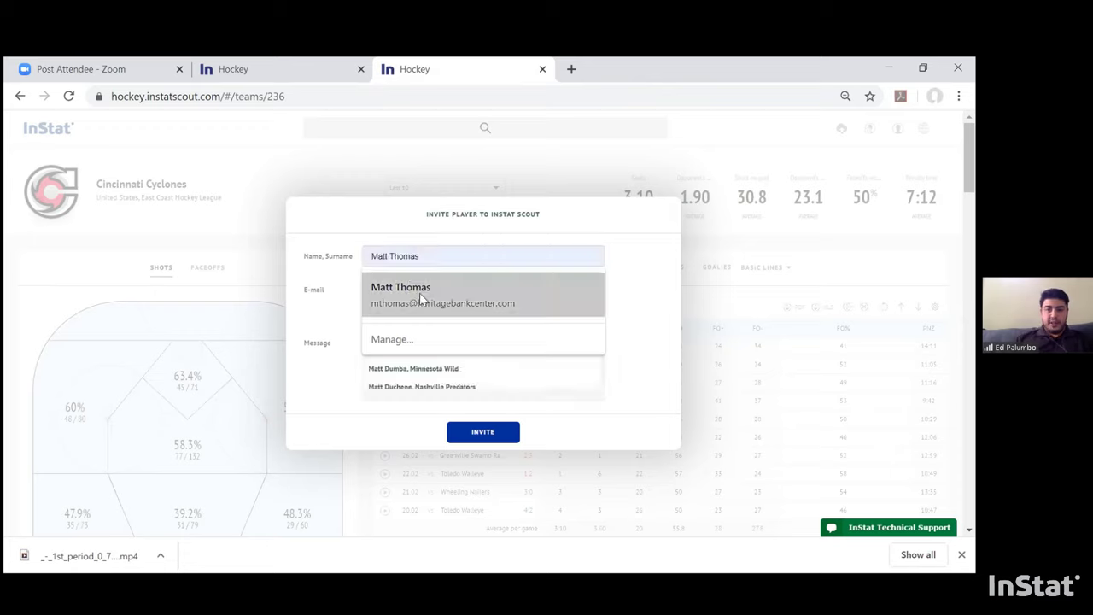
{"action": "left_click", "coordinate": [420, 293]}
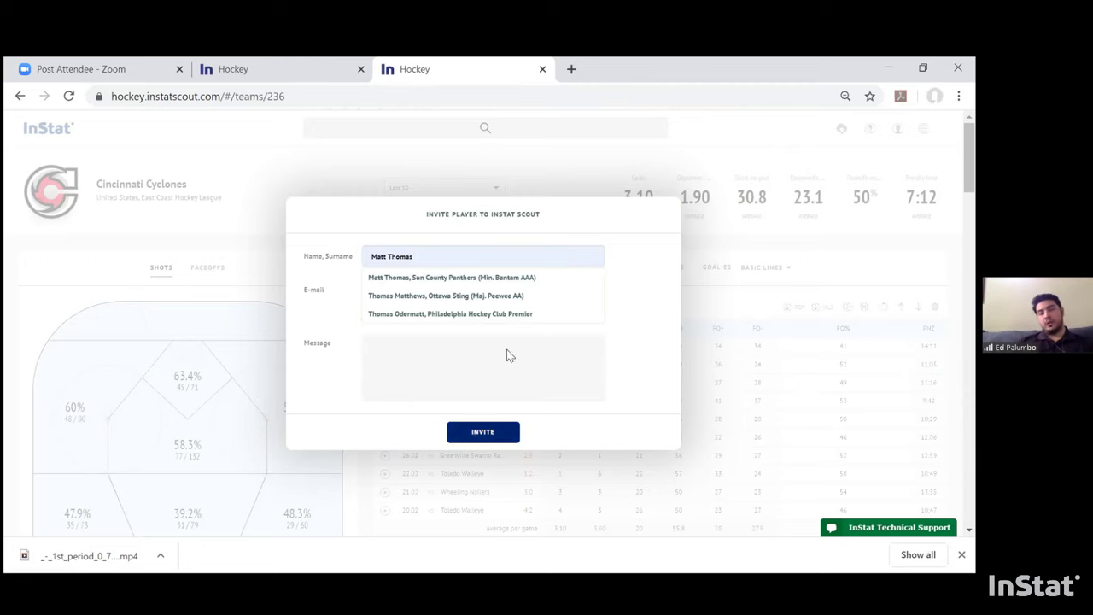
{"action": "left_click", "coordinate": [696, 160]}
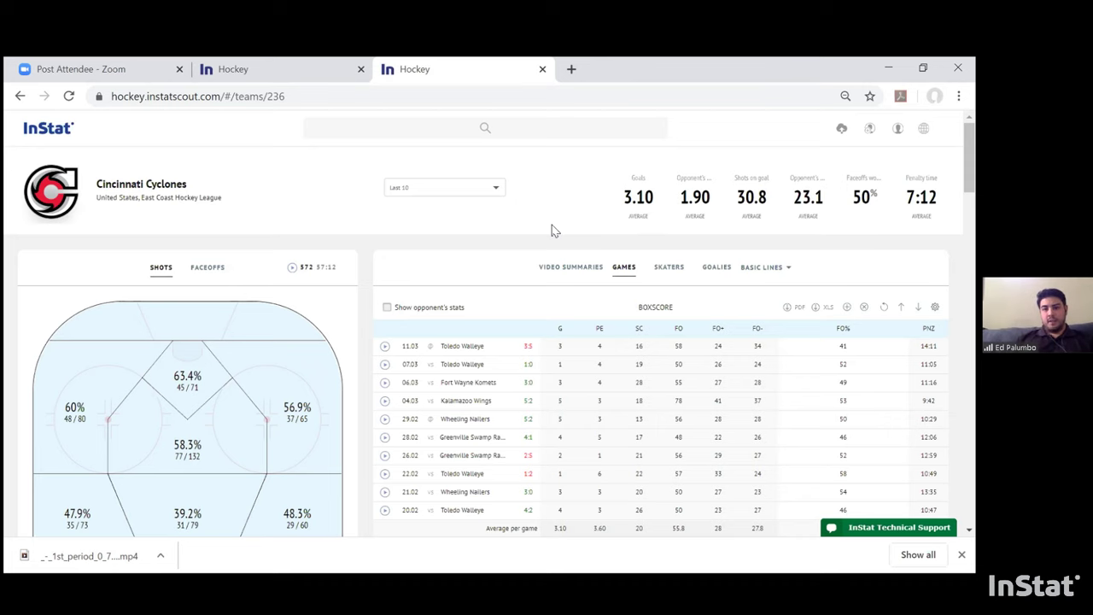
Open the full game of 06.03 against the Fort Wayne Komets, mute the video and pause it.
{"action": "scroll", "coordinate": [553, 231], "scroll_direction": "down", "scroll_amount": 2}
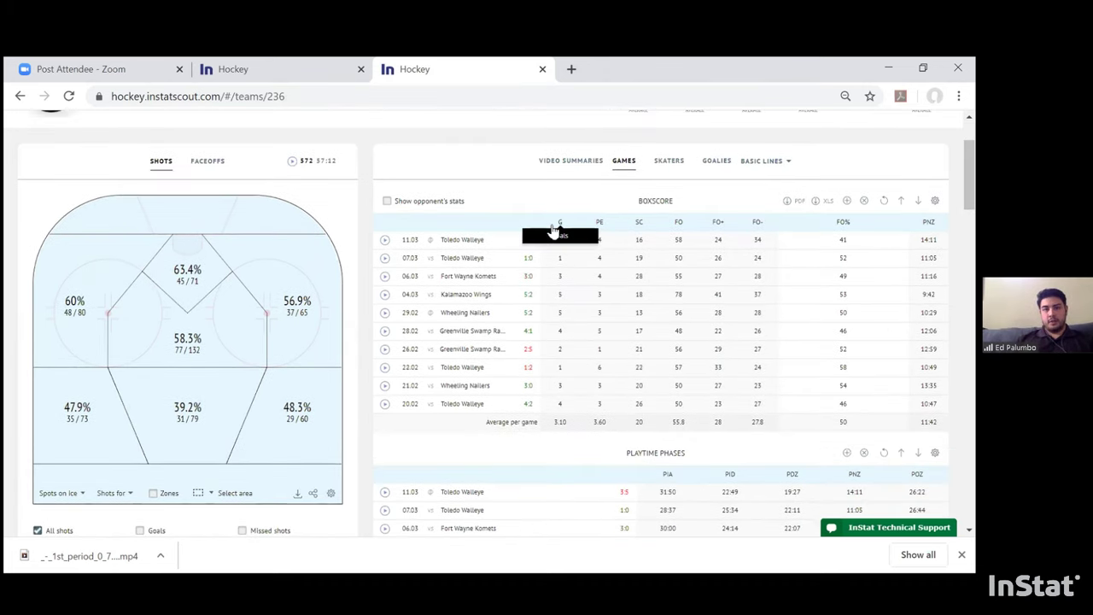
{"action": "scroll", "coordinate": [552, 230], "scroll_direction": "up", "scroll_amount": 2}
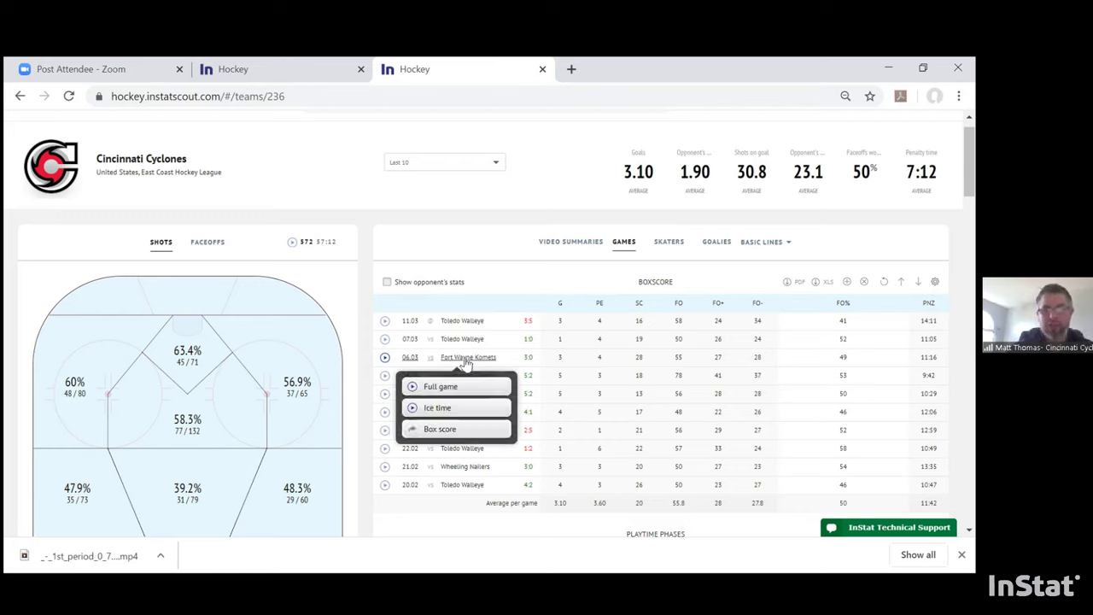
{"action": "left_click", "coordinate": [442, 390]}
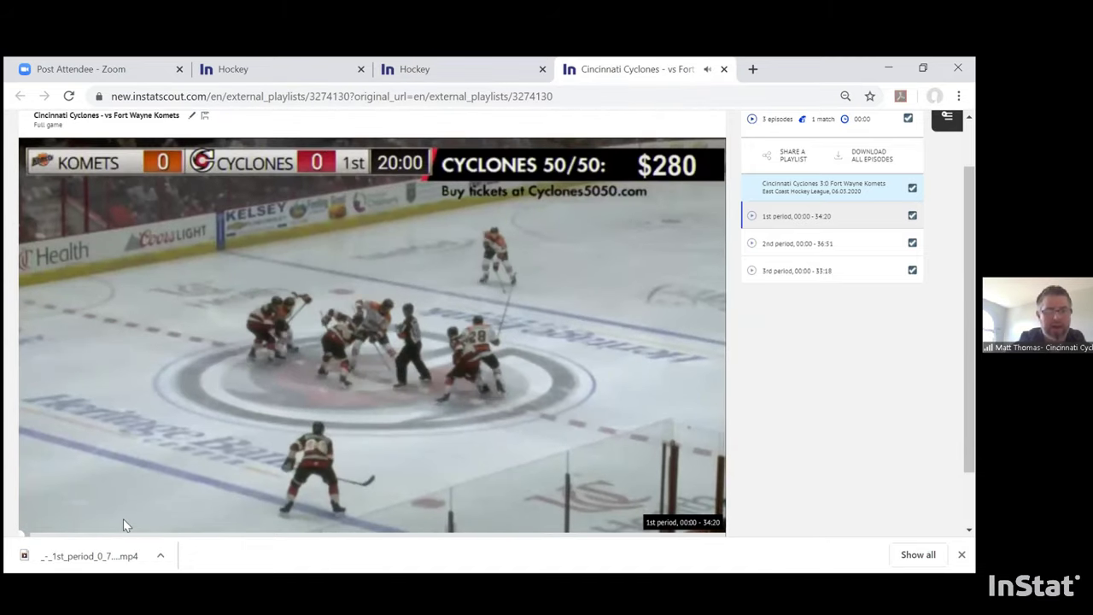
{"action": "scroll", "coordinate": [120, 521], "scroll_direction": "down", "scroll_amount": 1}
{"action": "left_click", "coordinate": [100, 478]}
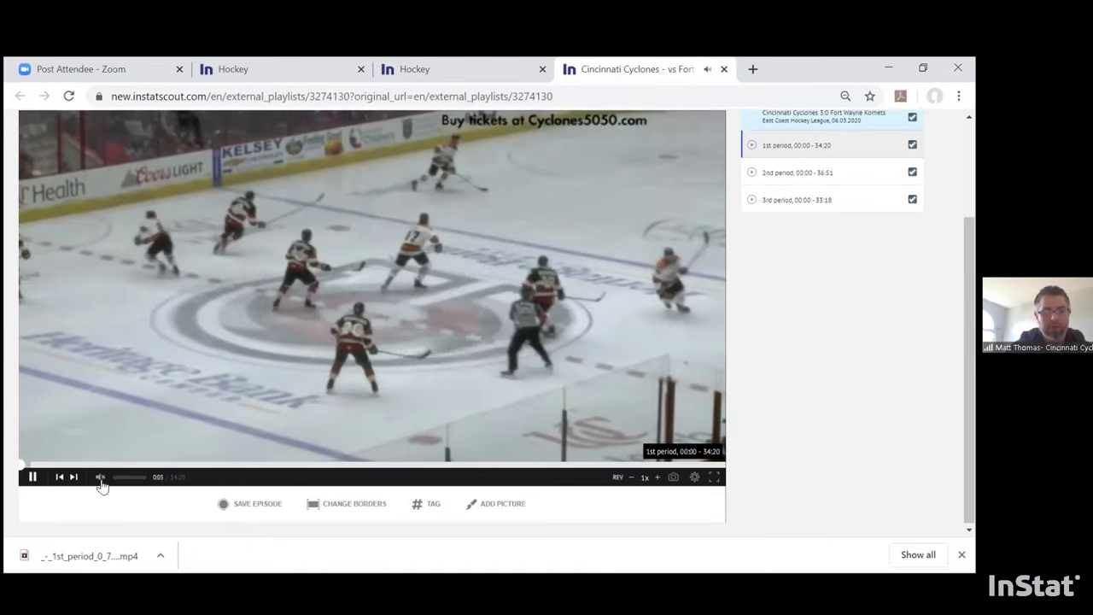
{"action": "left_click", "coordinate": [31, 477]}
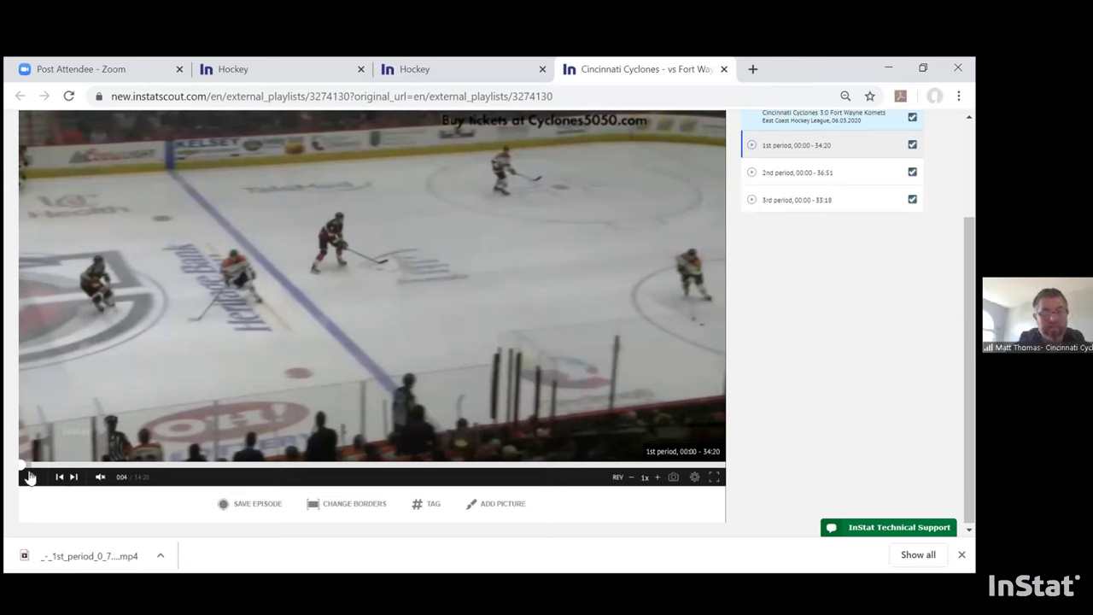
Record a new episode from 00:04 to 00:10 of the 1st period and leave the episode recorder.
{"action": "left_click", "coordinate": [242, 505]}
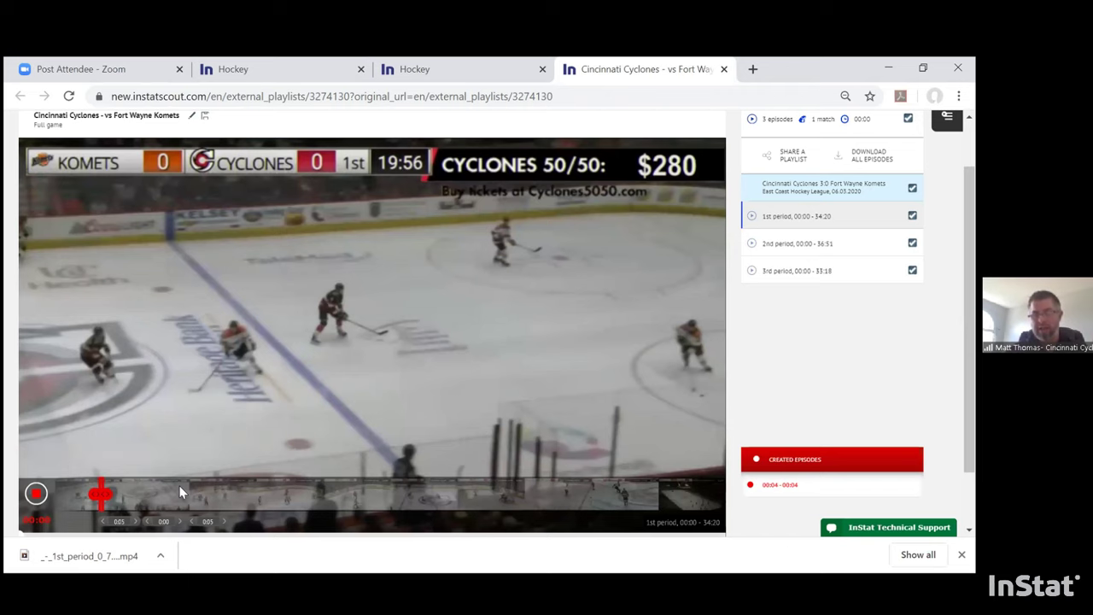
{"action": "left_click", "coordinate": [178, 485]}
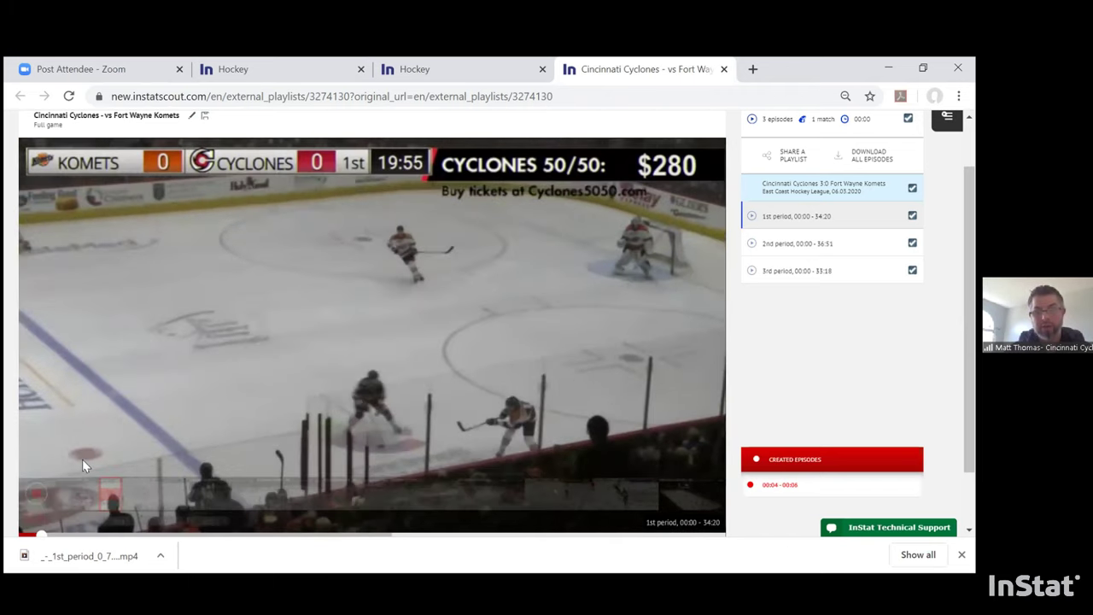
{"action": "left_click", "coordinate": [36, 496]}
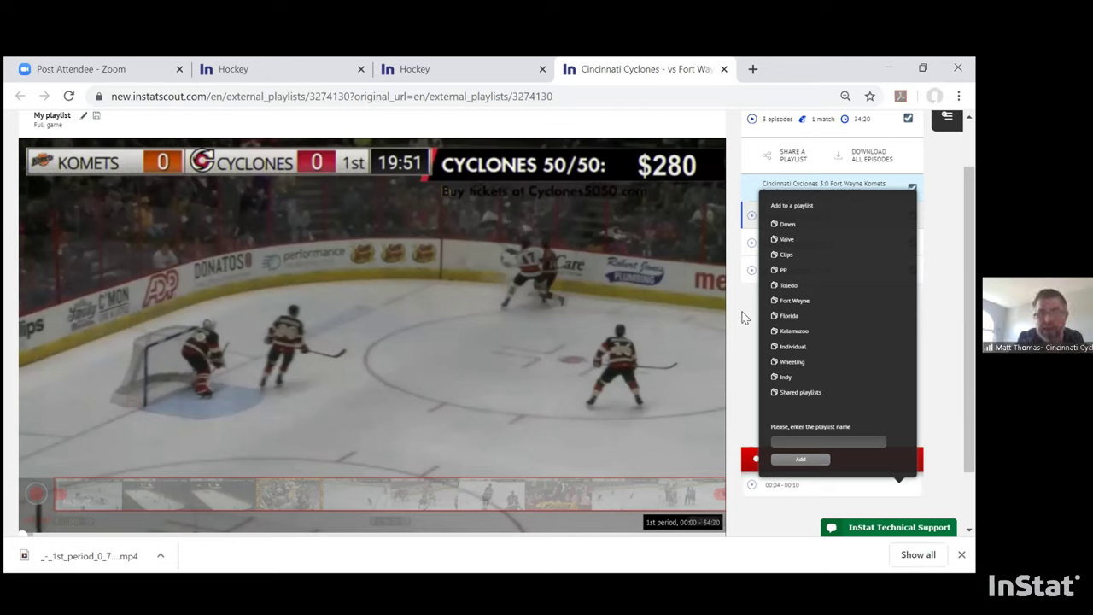
{"action": "scroll", "coordinate": [743, 318], "scroll_direction": "down", "scroll_amount": 2}
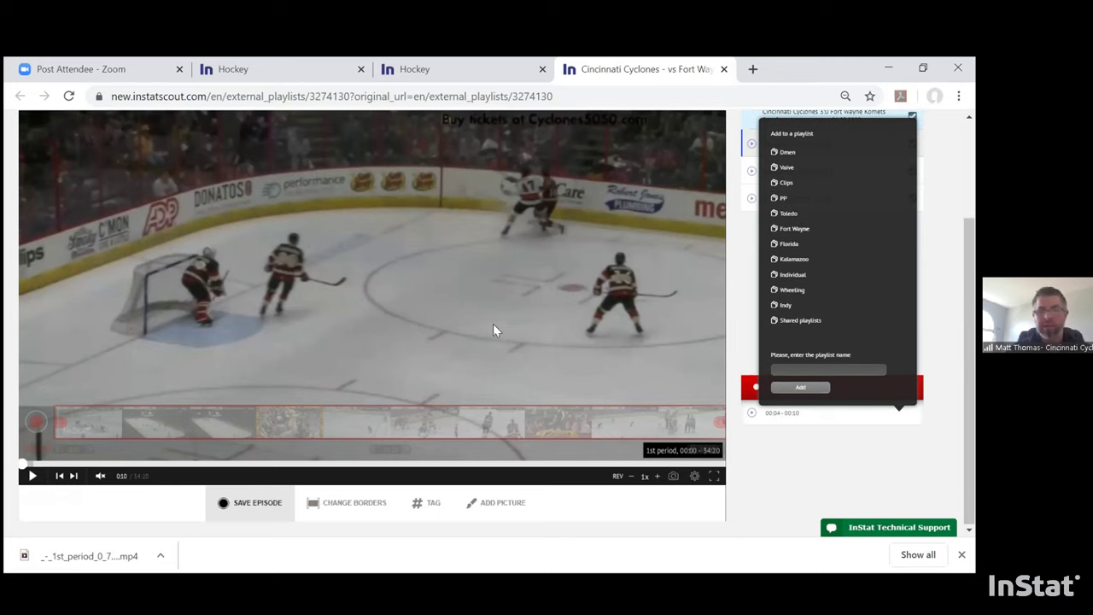
{"action": "left_click", "coordinate": [250, 509]}
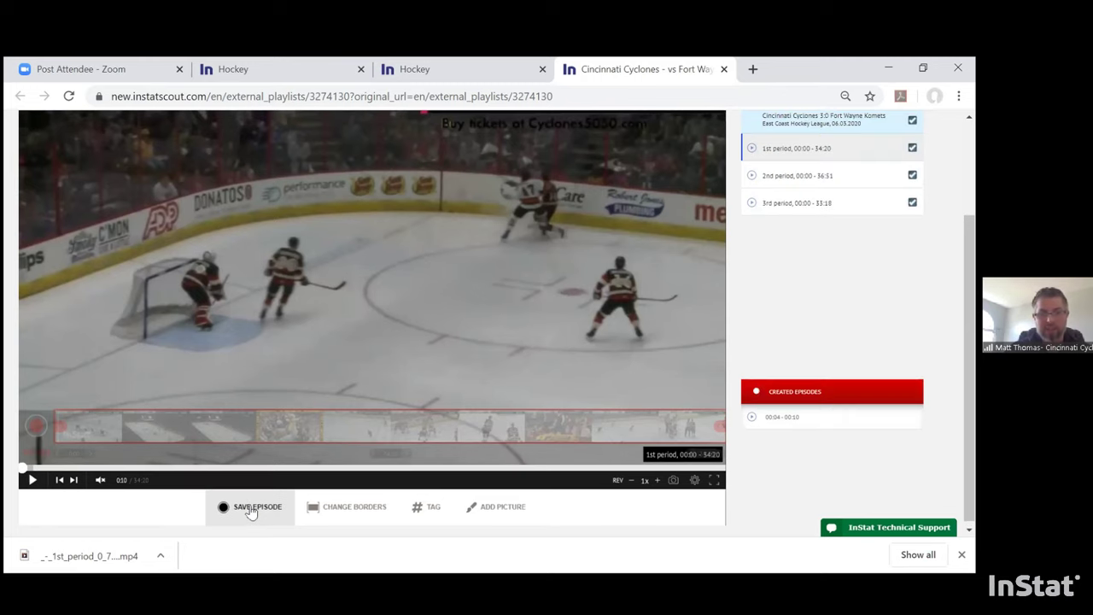
{"action": "scroll", "coordinate": [256, 414], "scroll_direction": "down", "scroll_amount": 2}
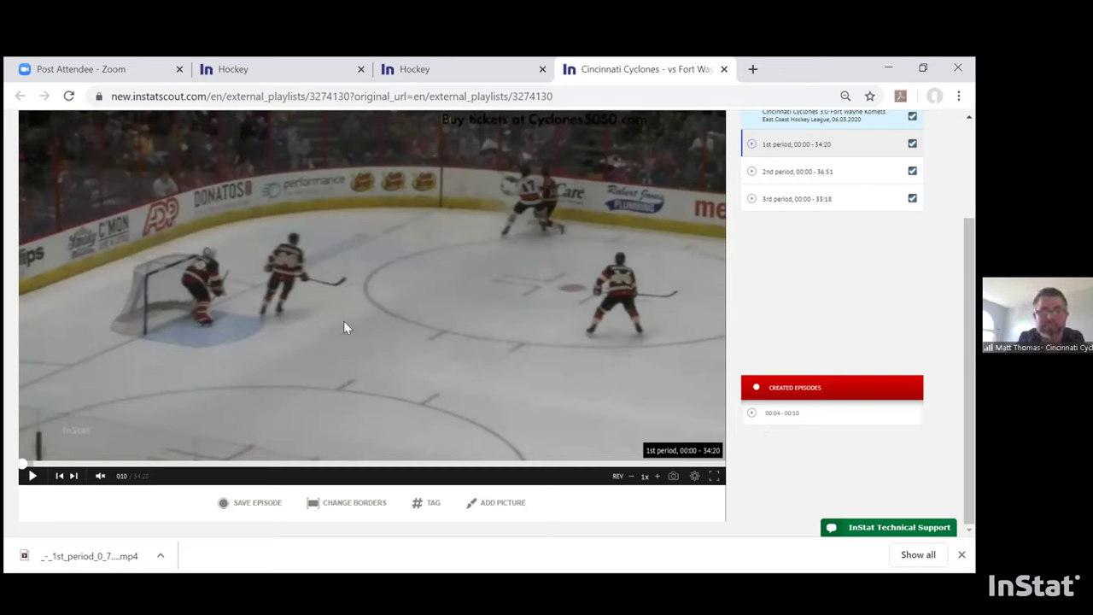
{"action": "scroll", "coordinate": [275, 250], "scroll_direction": "up", "scroll_amount": 2}
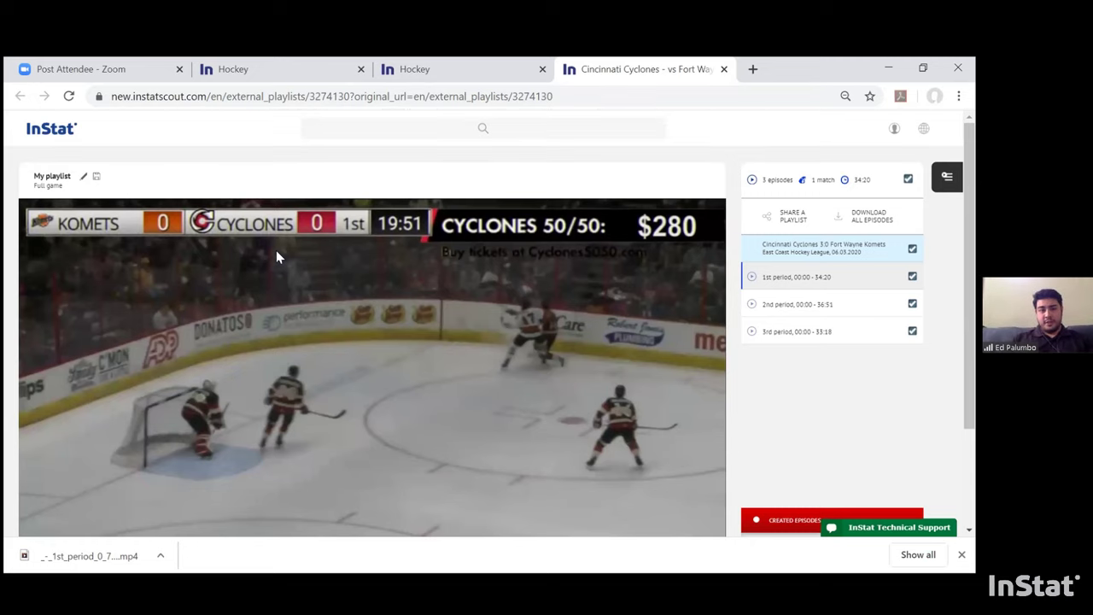
{"action": "scroll", "coordinate": [275, 250], "scroll_direction": "down", "scroll_amount": 2}
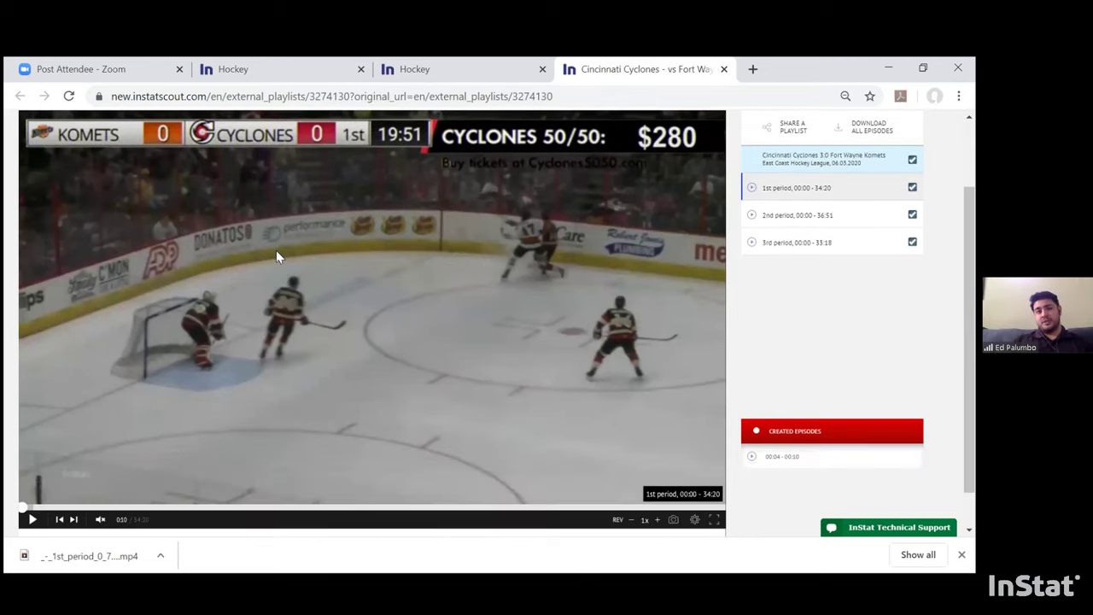
{"action": "scroll", "coordinate": [276, 250], "scroll_direction": "up", "scroll_amount": 1}
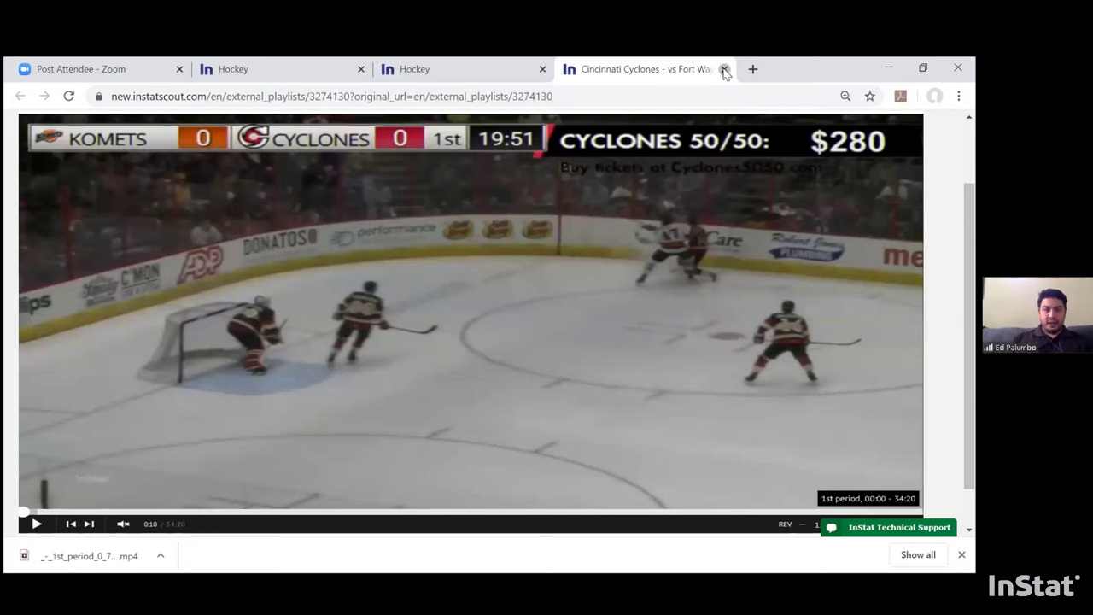
Close the playlist page, reopen the full game against the Fort Wayne Komets, and mute the video.
{"action": "left_click", "coordinate": [724, 69]}
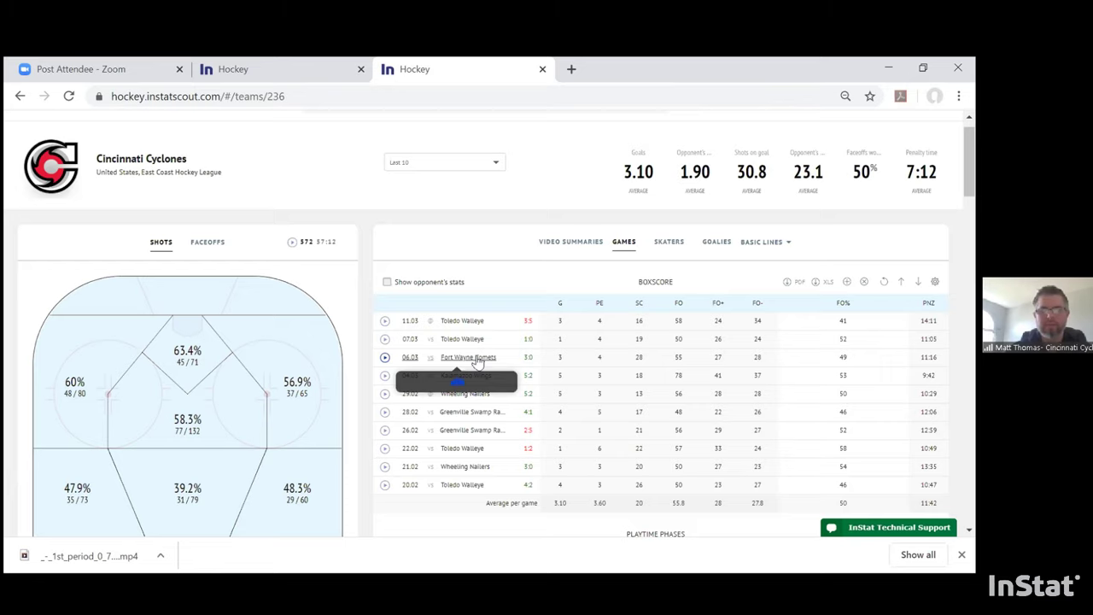
{"action": "mouse_move", "coordinate": [478, 363]}
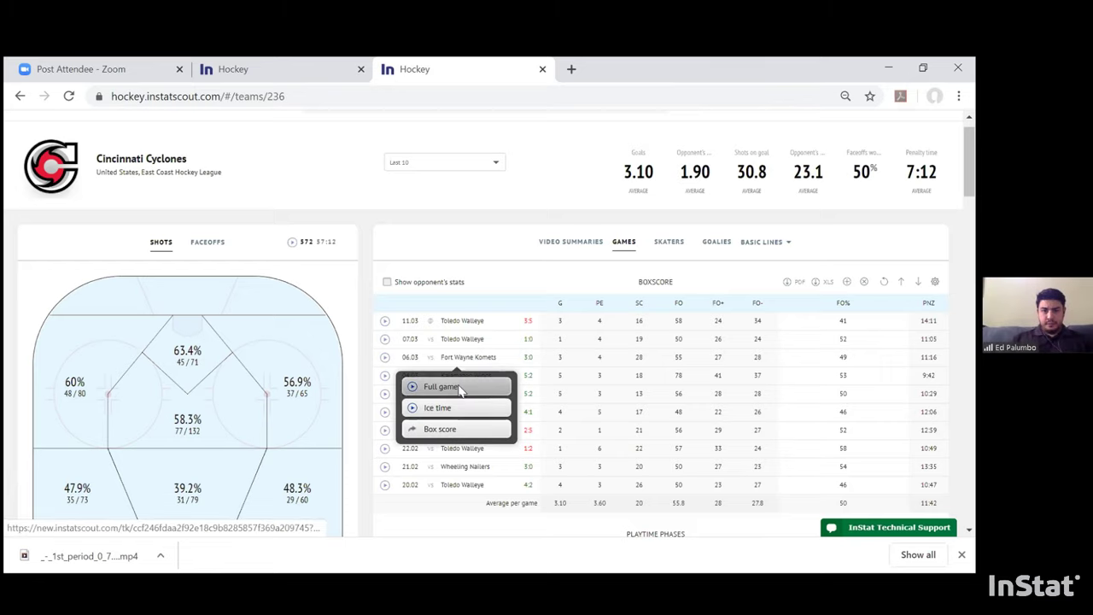
{"action": "left_click", "coordinate": [459, 389]}
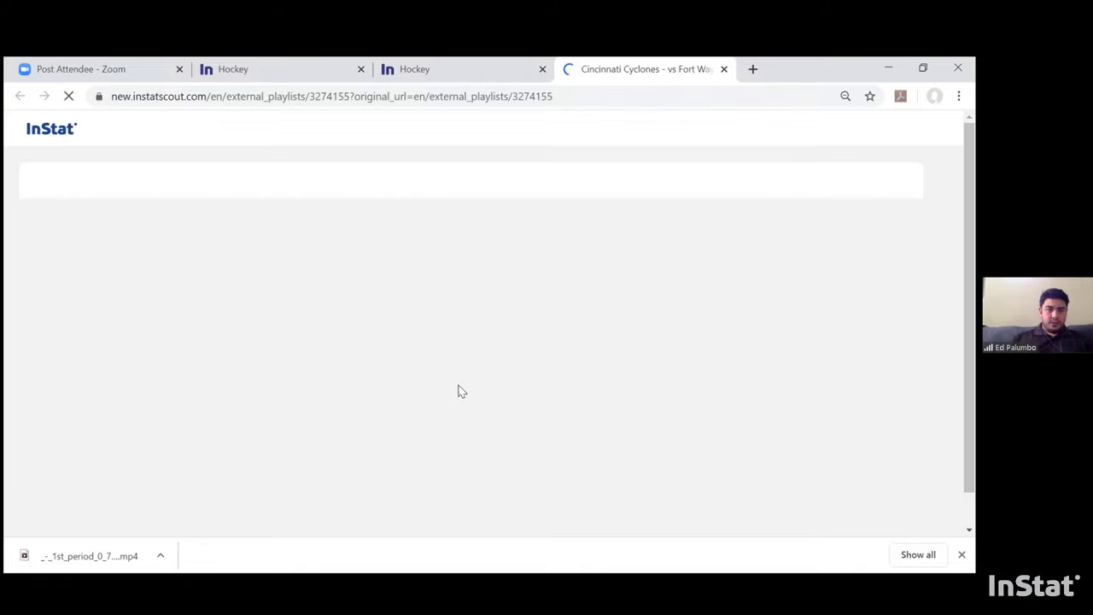
{"action": "scroll", "coordinate": [458, 389], "scroll_direction": "down", "scroll_amount": 1}
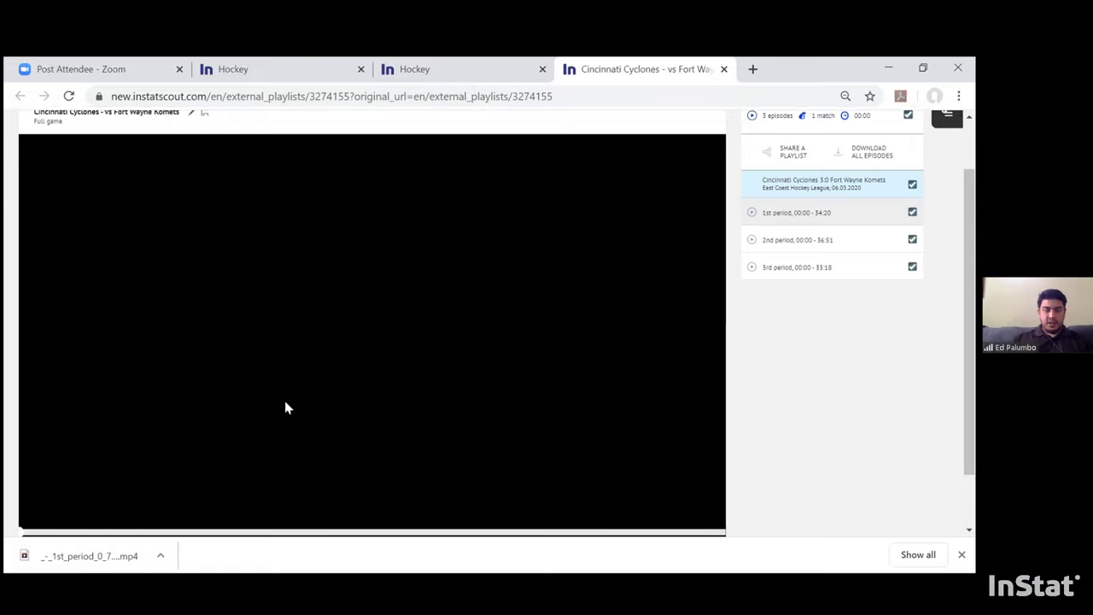
{"action": "scroll", "coordinate": [285, 406], "scroll_direction": "down", "scroll_amount": 1}
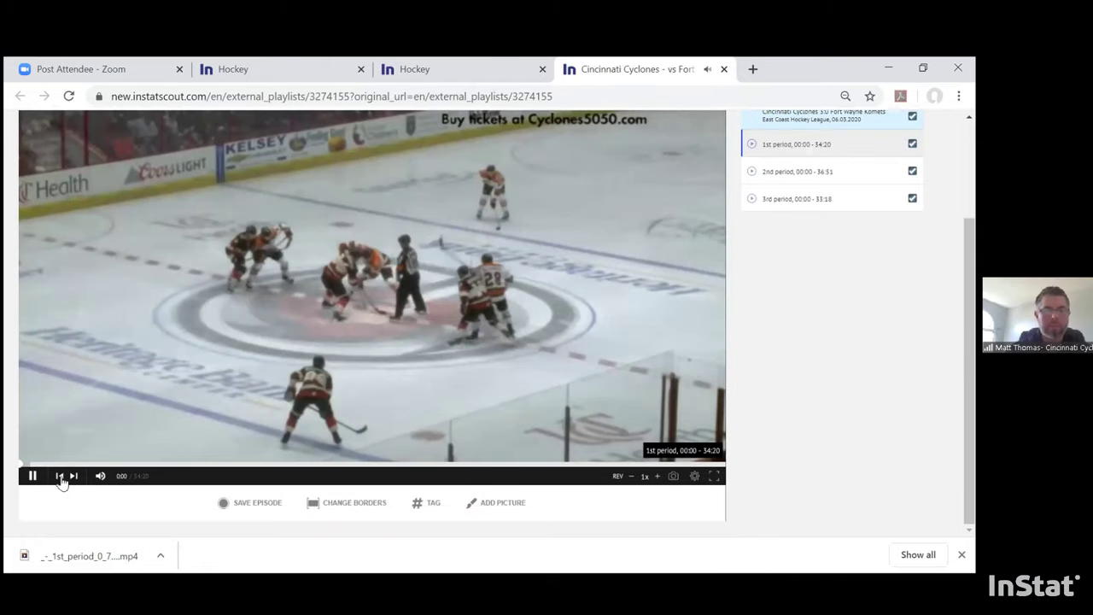
{"action": "left_click", "coordinate": [100, 476]}
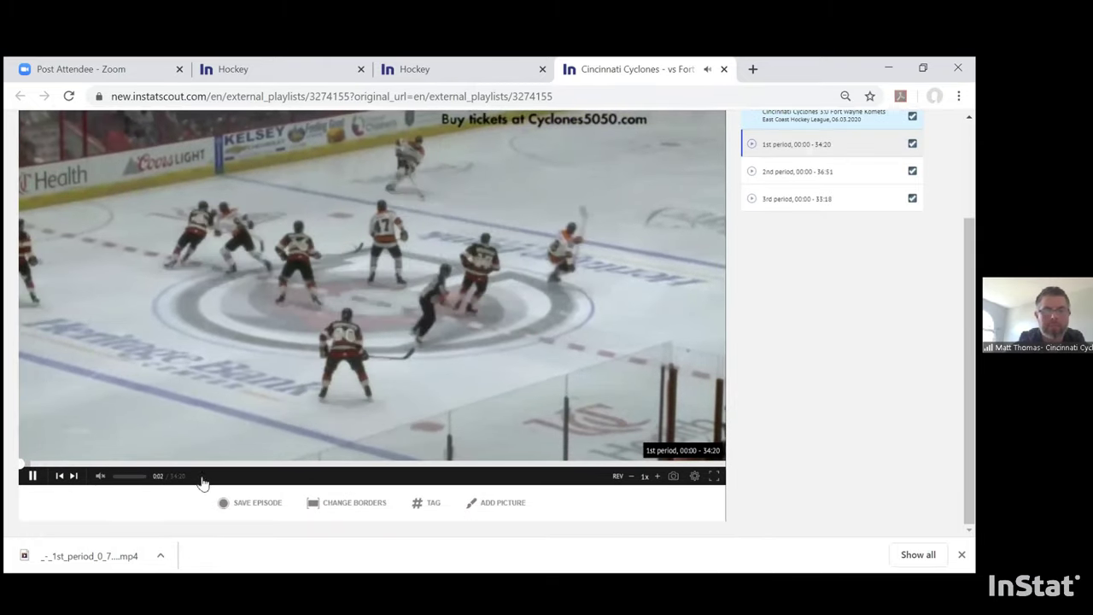
Pause the video and change the 1st period episode's borders to start at 8:20 and end at 12:51.
{"action": "left_click", "coordinate": [354, 502]}
{"action": "scroll", "coordinate": [51, 483], "scroll_direction": "up", "scroll_amount": 1}
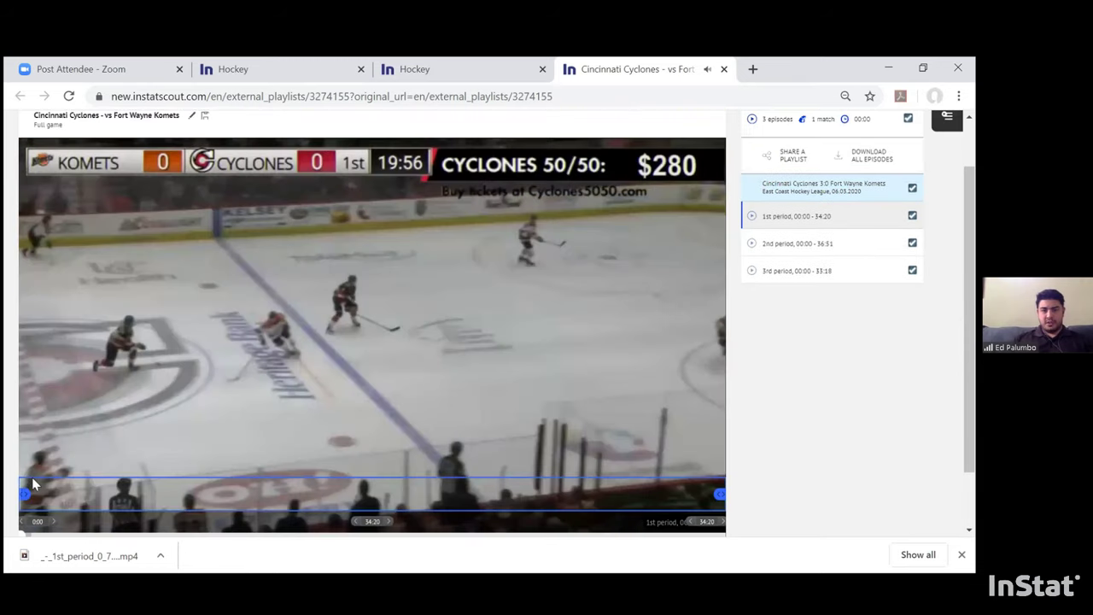
{"action": "scroll", "coordinate": [31, 470], "scroll_direction": "down", "scroll_amount": 1}
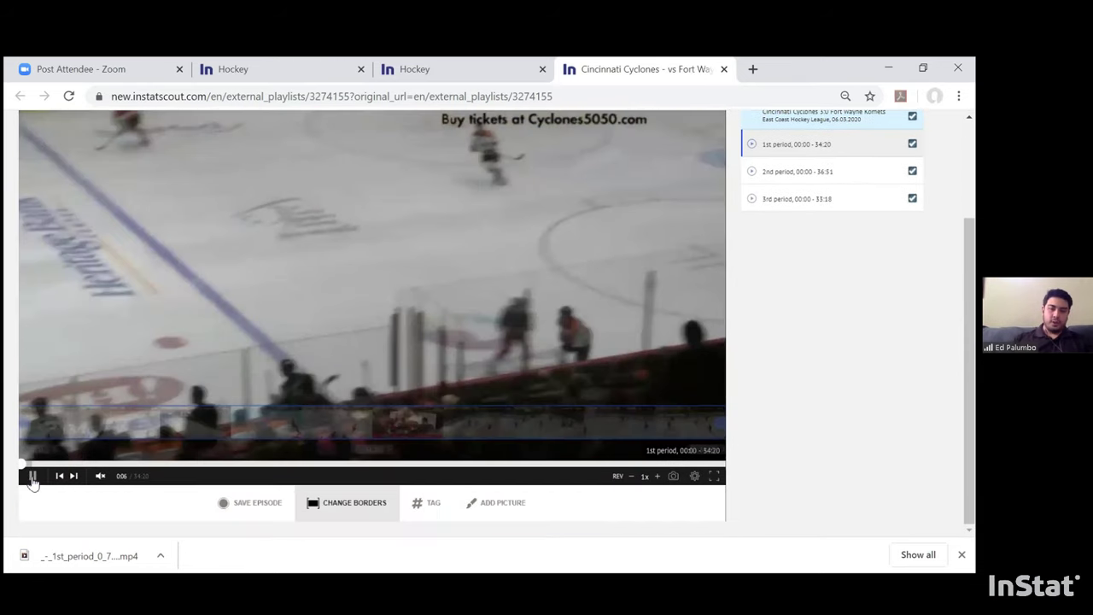
{"action": "left_click", "coordinate": [32, 475]}
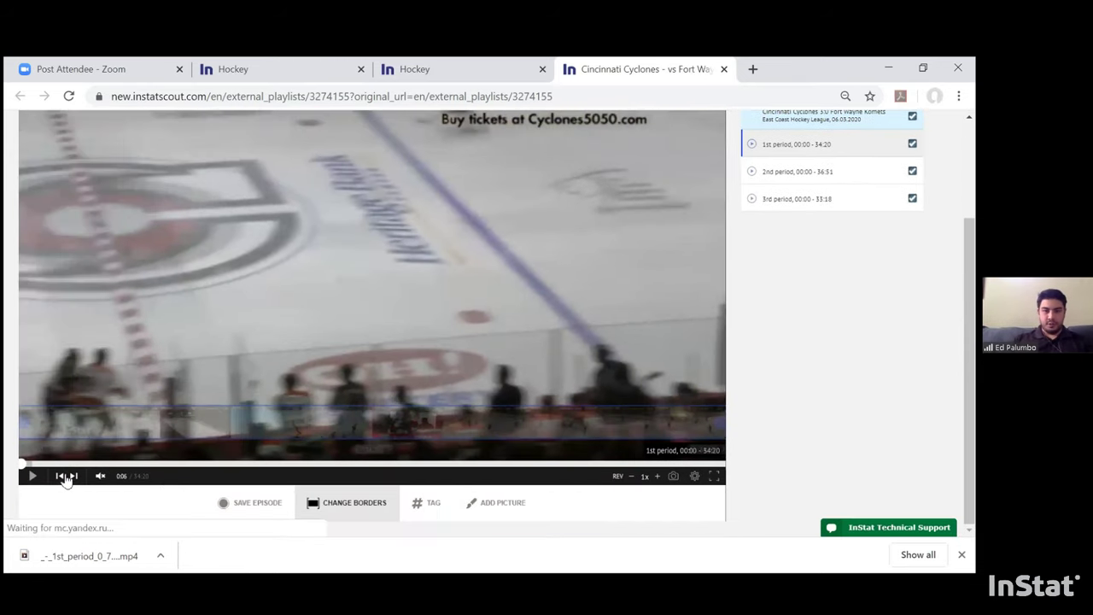
{"action": "left_click", "coordinate": [346, 502]}
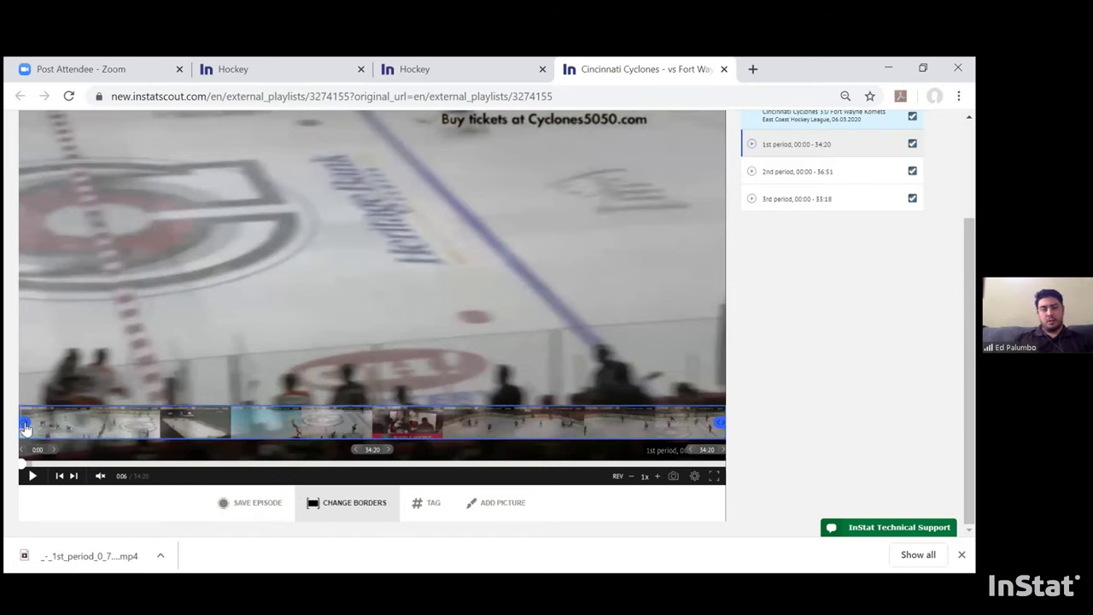
{"action": "left_click_drag", "start_coordinate": [25, 428], "coordinate": [228, 421]}
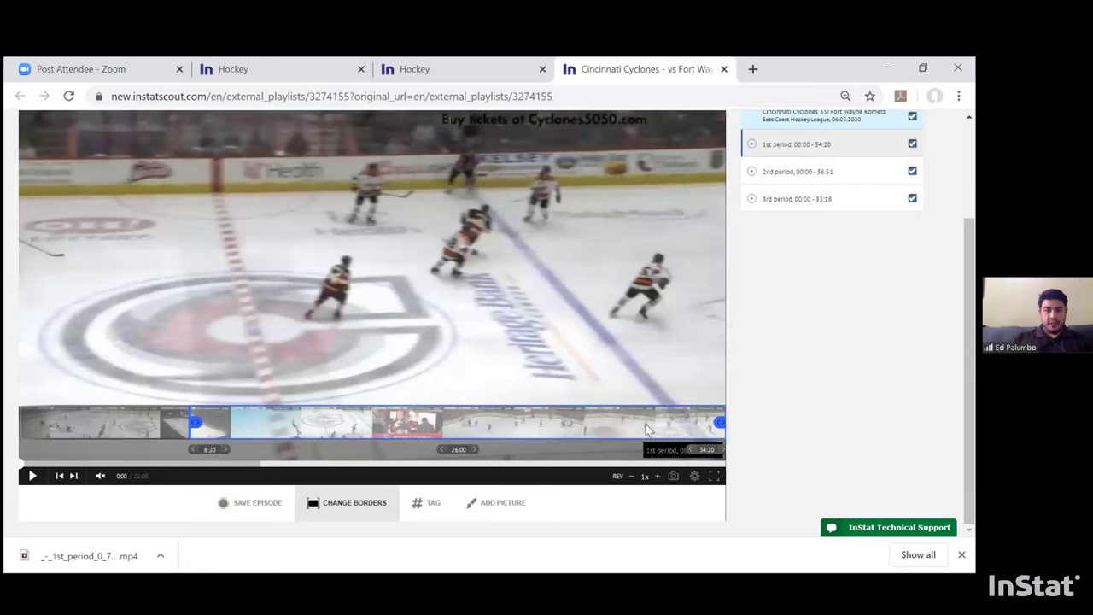
{"action": "left_click_drag", "start_coordinate": [719, 425], "coordinate": [285, 422]}
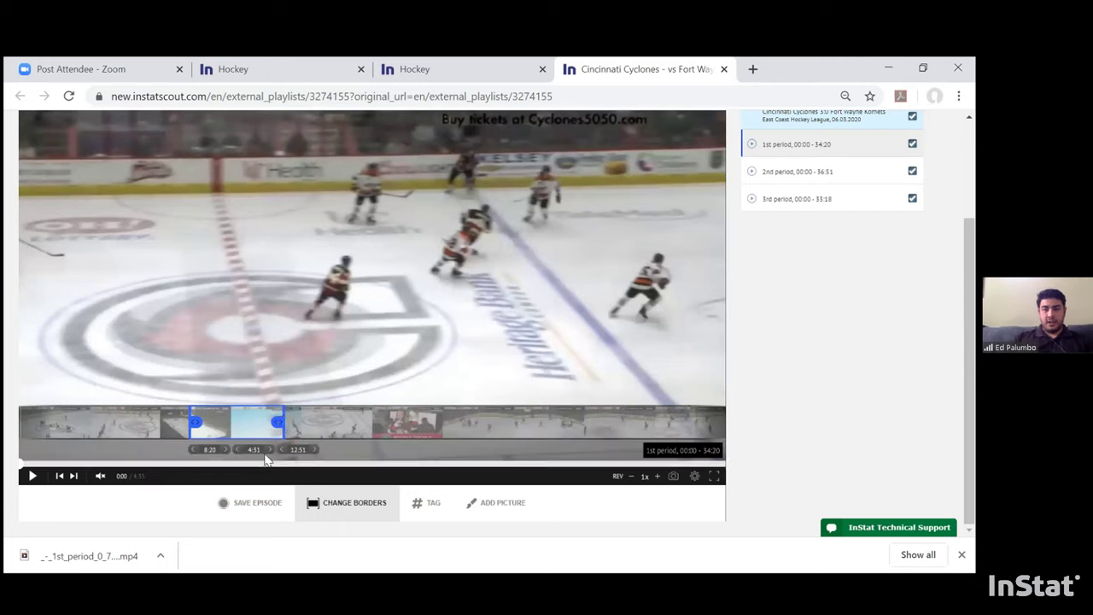
{"action": "left_click", "coordinate": [357, 511]}
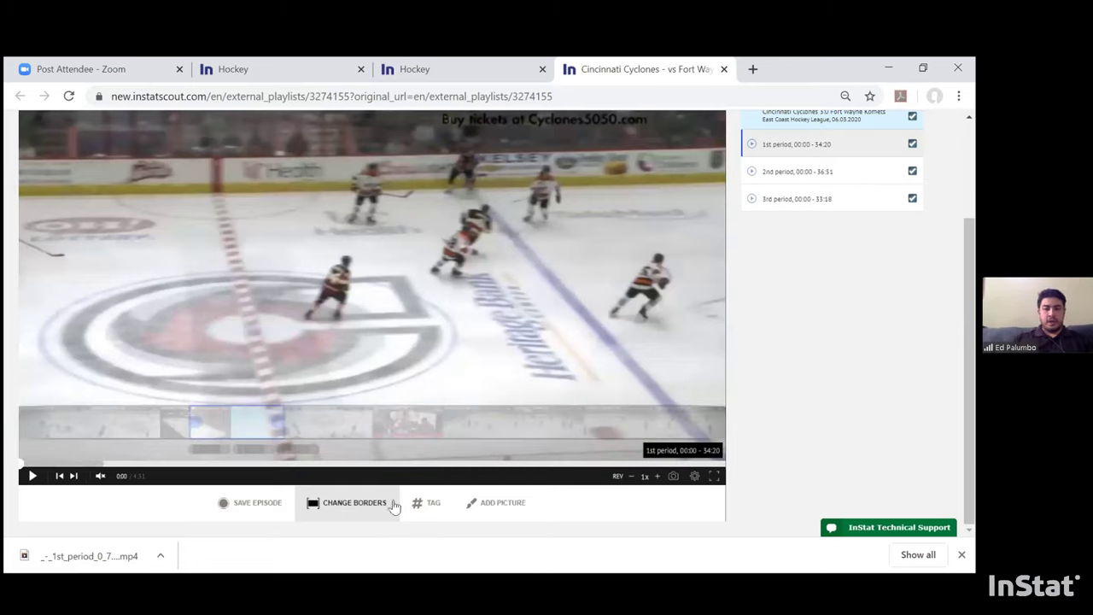
Open the tagging tool for the 1st period episode and apply the existing tag.
{"action": "left_click", "coordinate": [422, 505]}
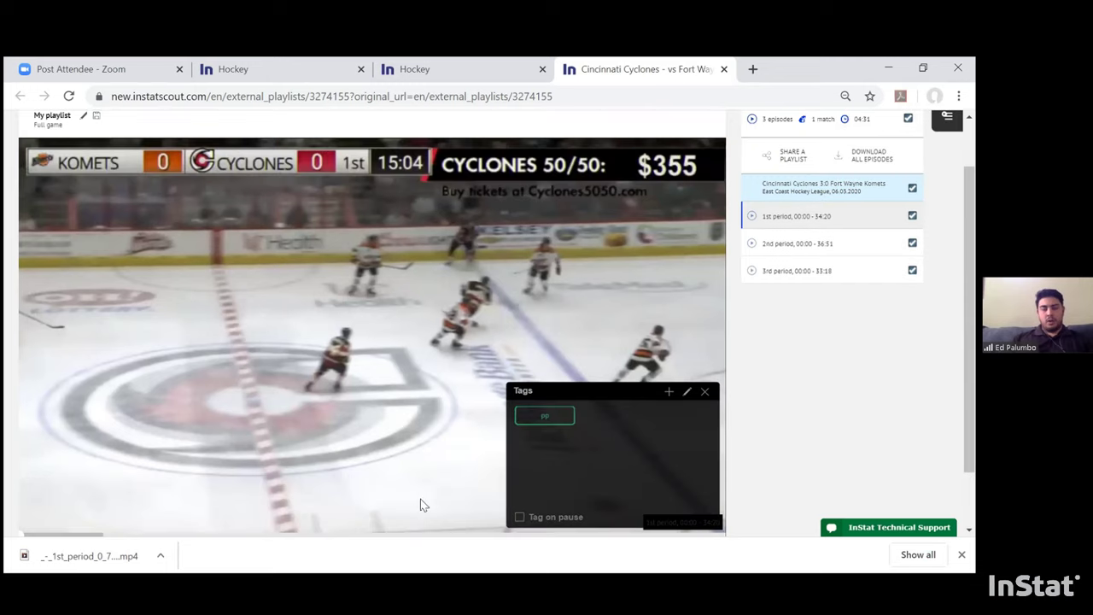
{"action": "scroll", "coordinate": [363, 400], "scroll_direction": "down", "scroll_amount": 2}
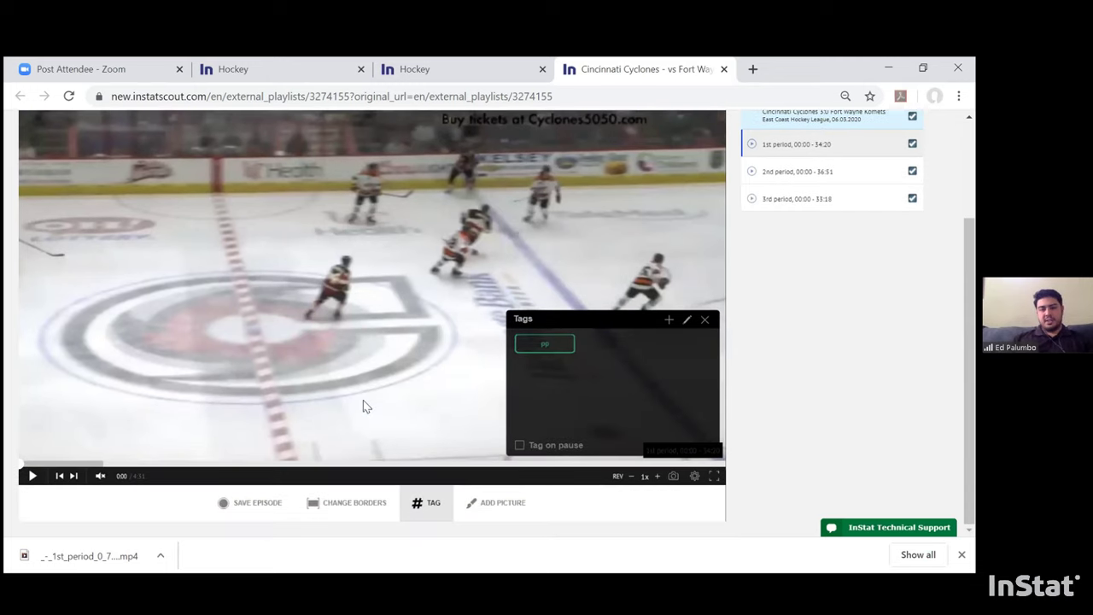
{"action": "left_click", "coordinate": [549, 350]}
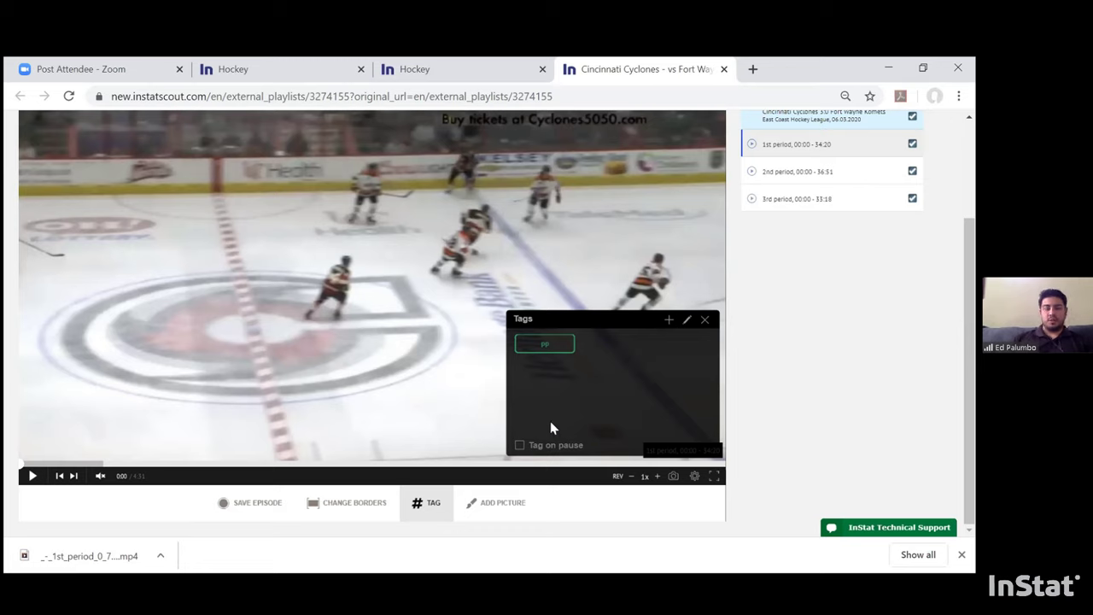
Turn on tagging on pause and apply the pp tag to the 1st period video.
{"action": "left_click", "coordinate": [519, 446]}
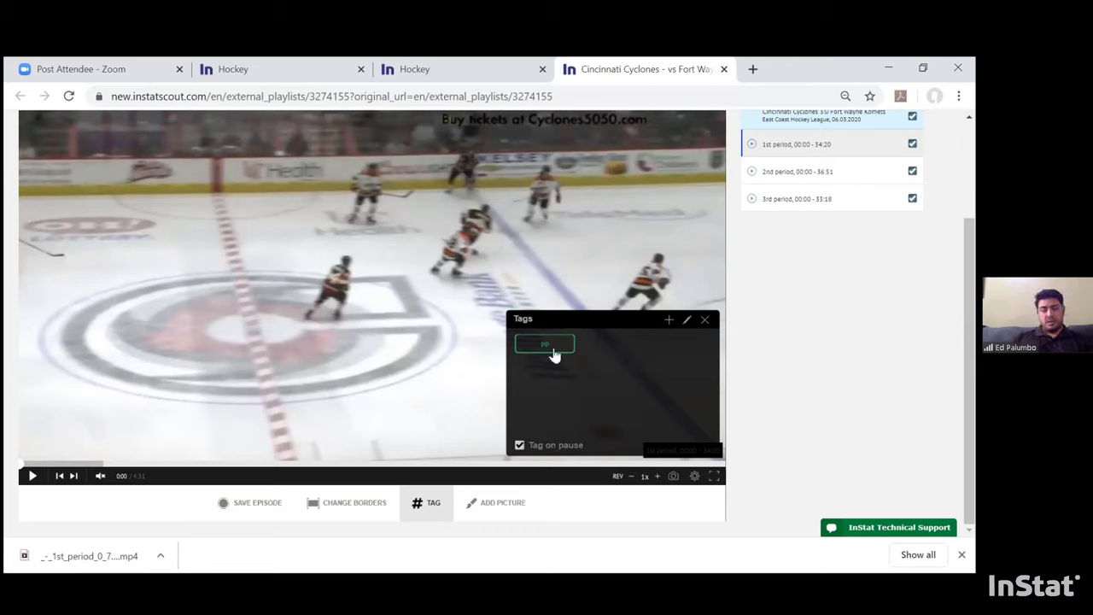
{"action": "left_click", "coordinate": [551, 350]}
{"action": "left_click", "coordinate": [550, 346]}
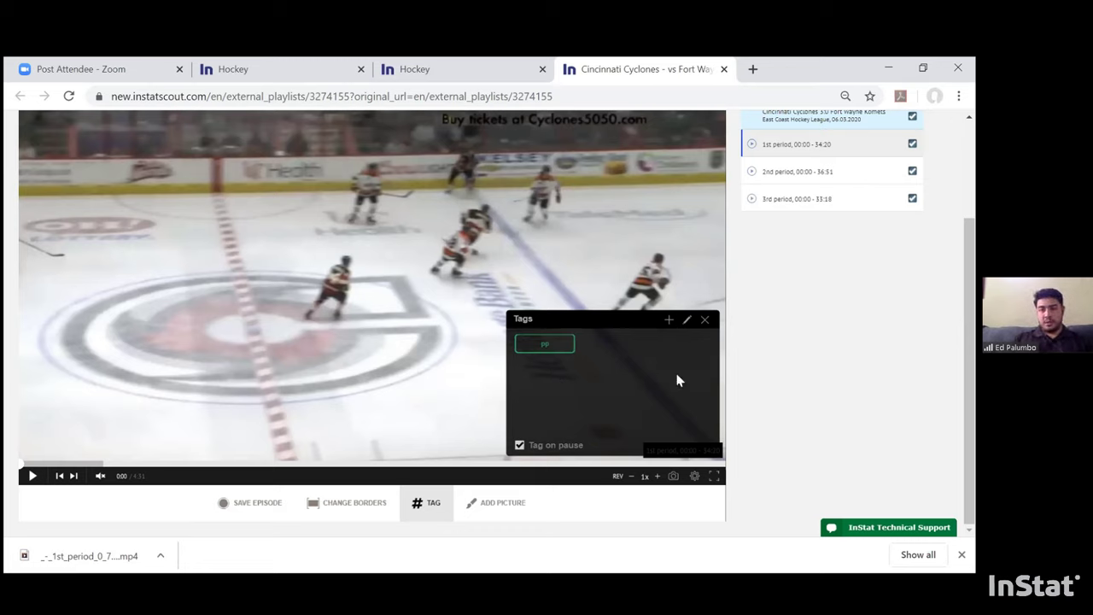
Create a tag named Awareness with the Negative type.
{"action": "left_click", "coordinate": [669, 329]}
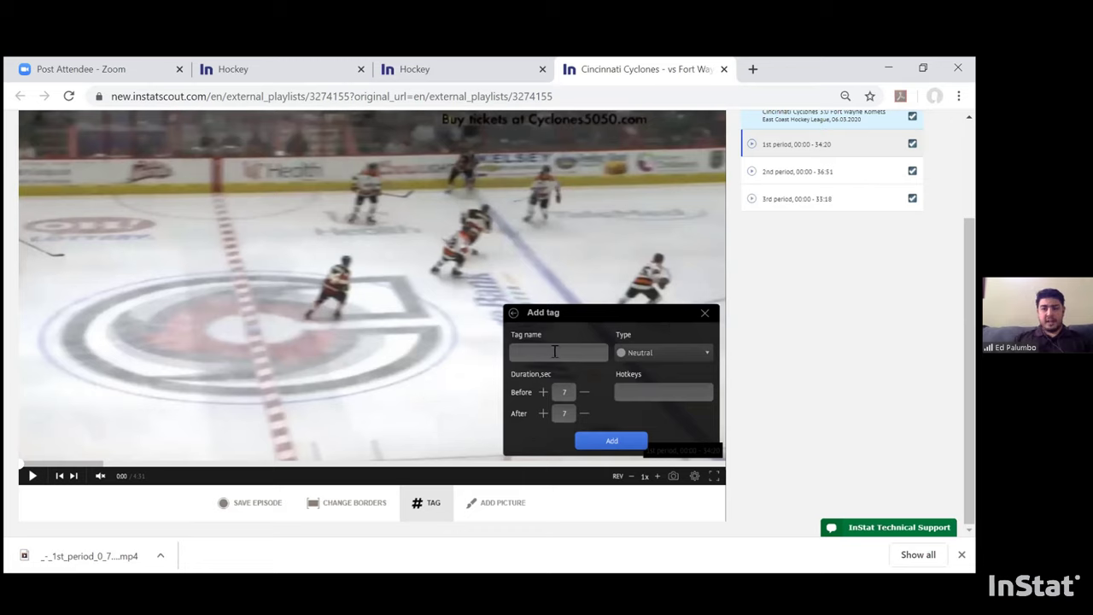
{"action": "type", "text": "Awareness"}
{"action": "left_click", "coordinate": [707, 355]}
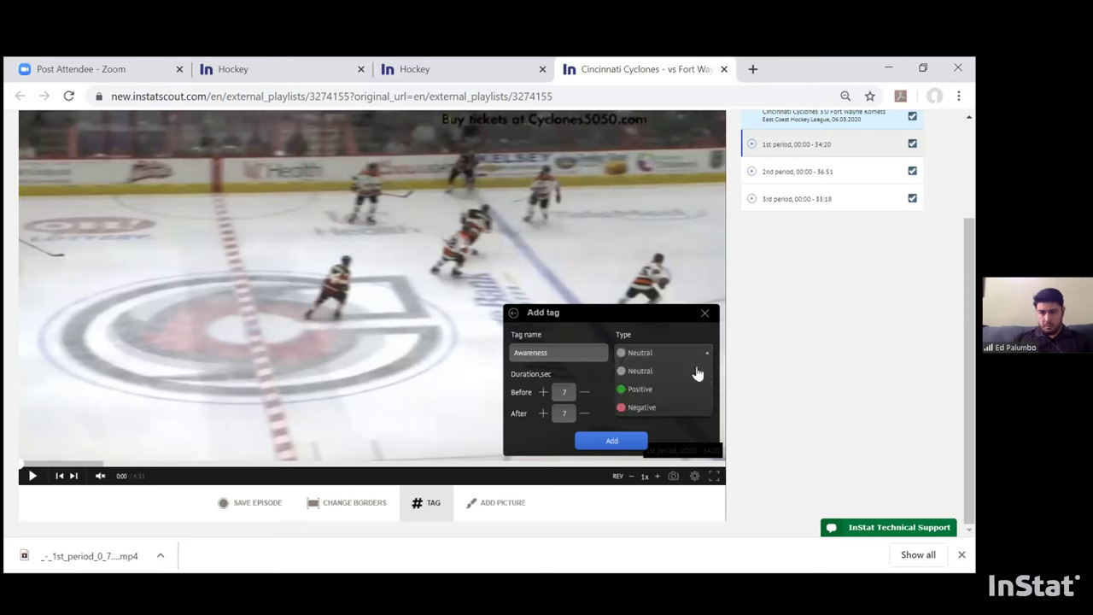
{"action": "left_click", "coordinate": [655, 410]}
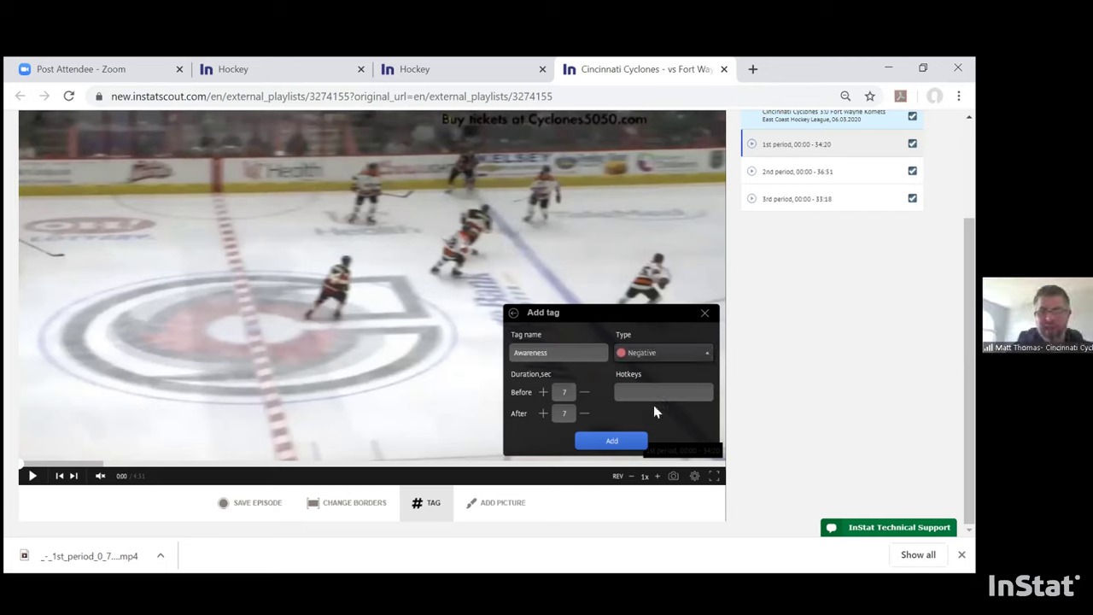
{"action": "left_click", "coordinate": [613, 442]}
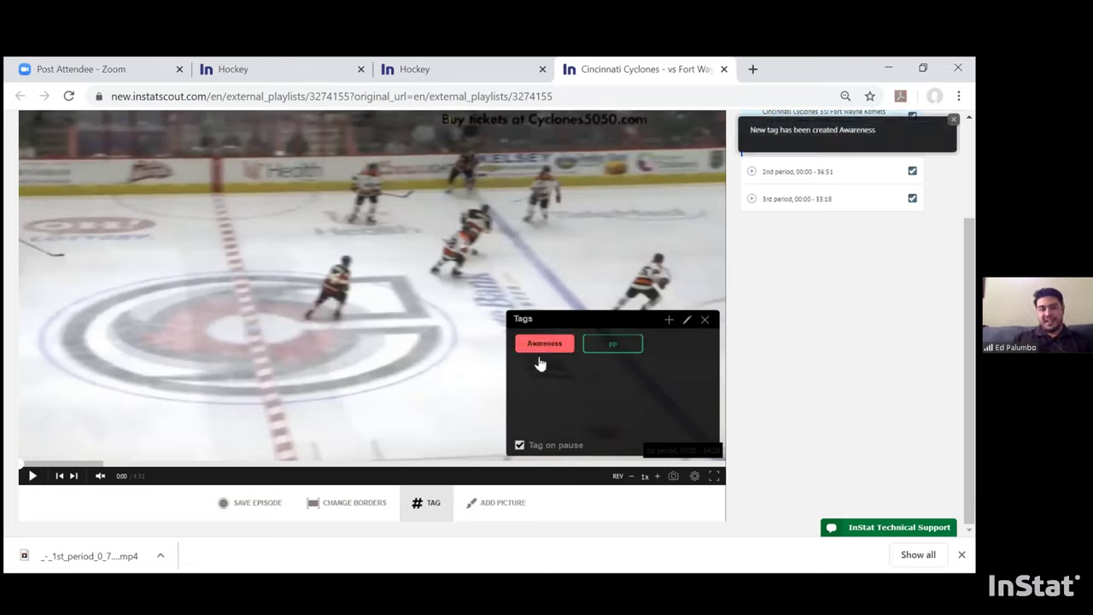
Create a tag named Hit with the Positive type and close the tagging tool.
{"action": "left_click", "coordinate": [670, 321]}
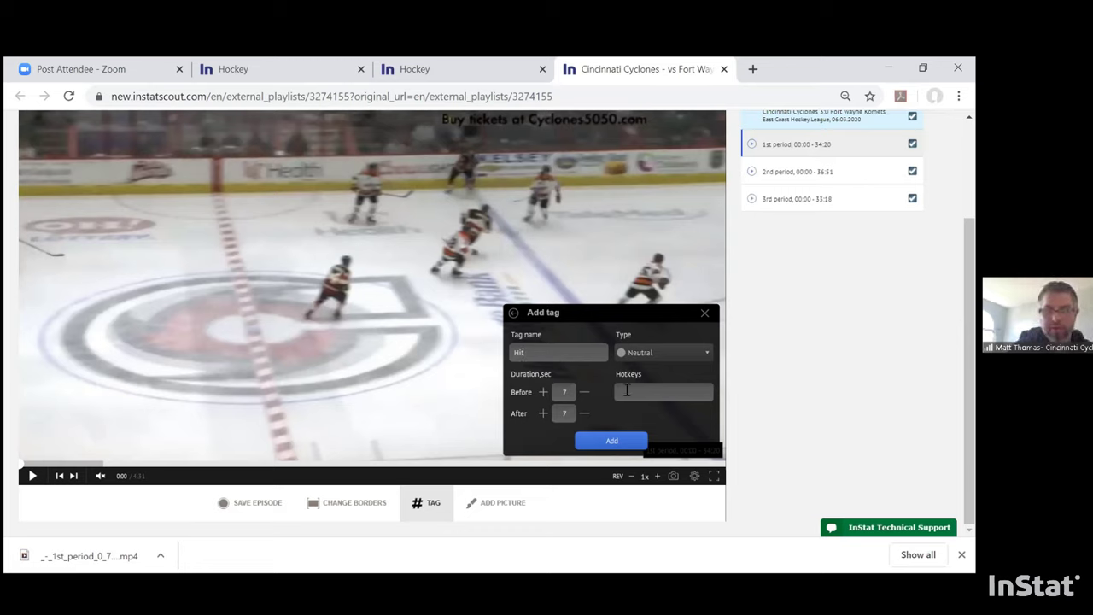
{"action": "left_click", "coordinate": [708, 355]}
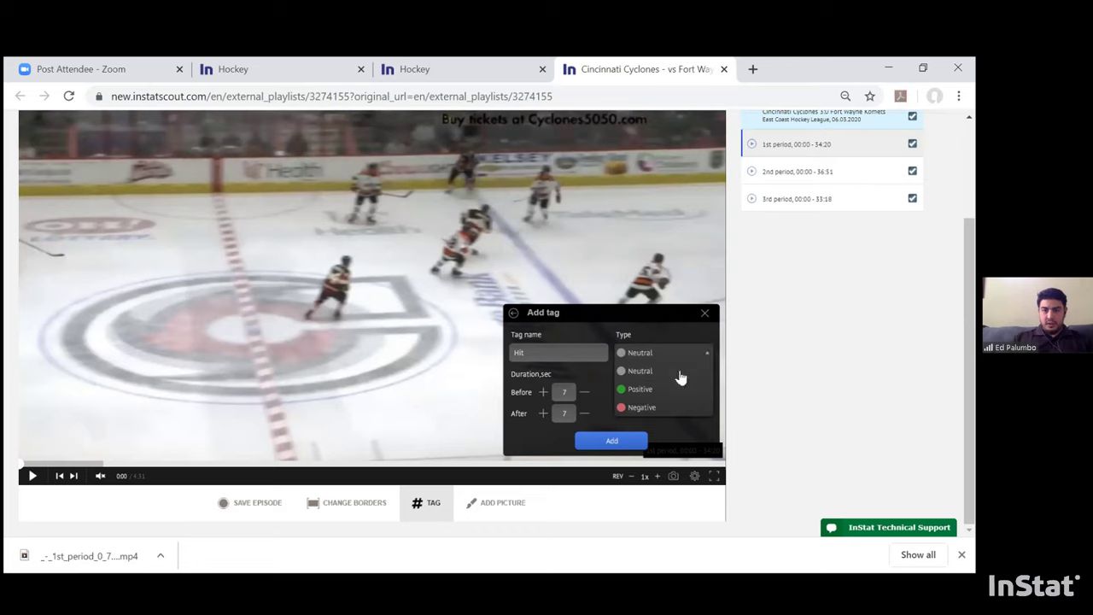
{"action": "left_click", "coordinate": [663, 373]}
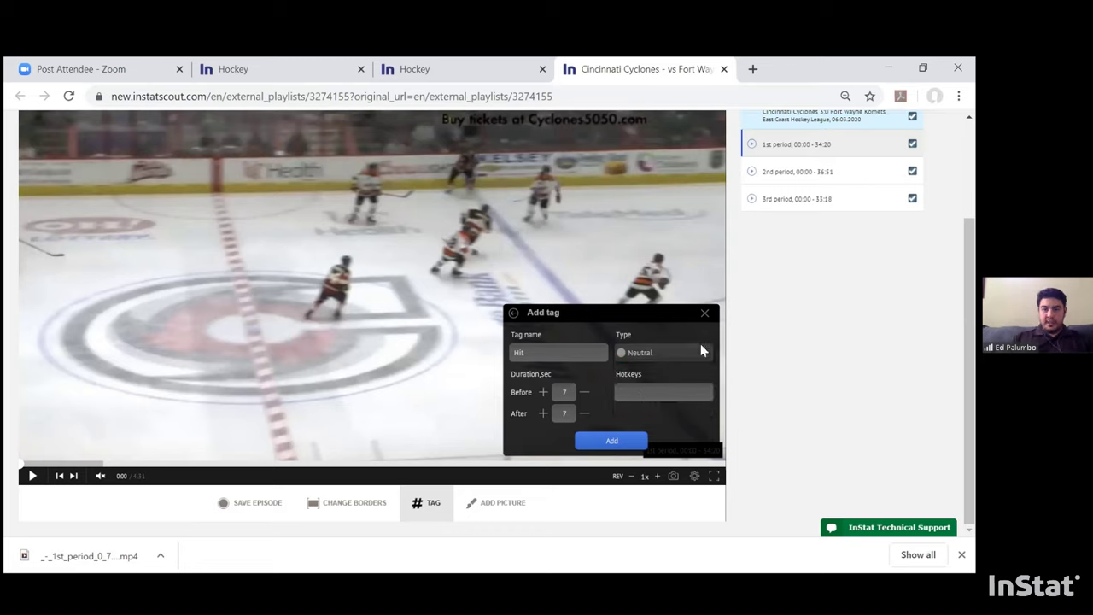
{"action": "left_click", "coordinate": [706, 355]}
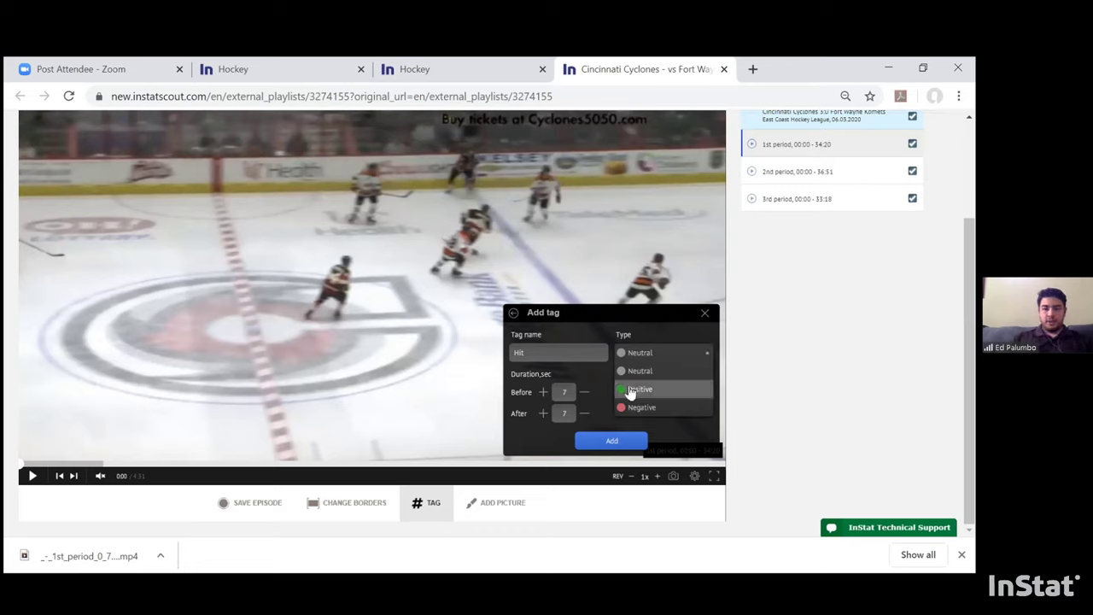
{"action": "left_click", "coordinate": [630, 389]}
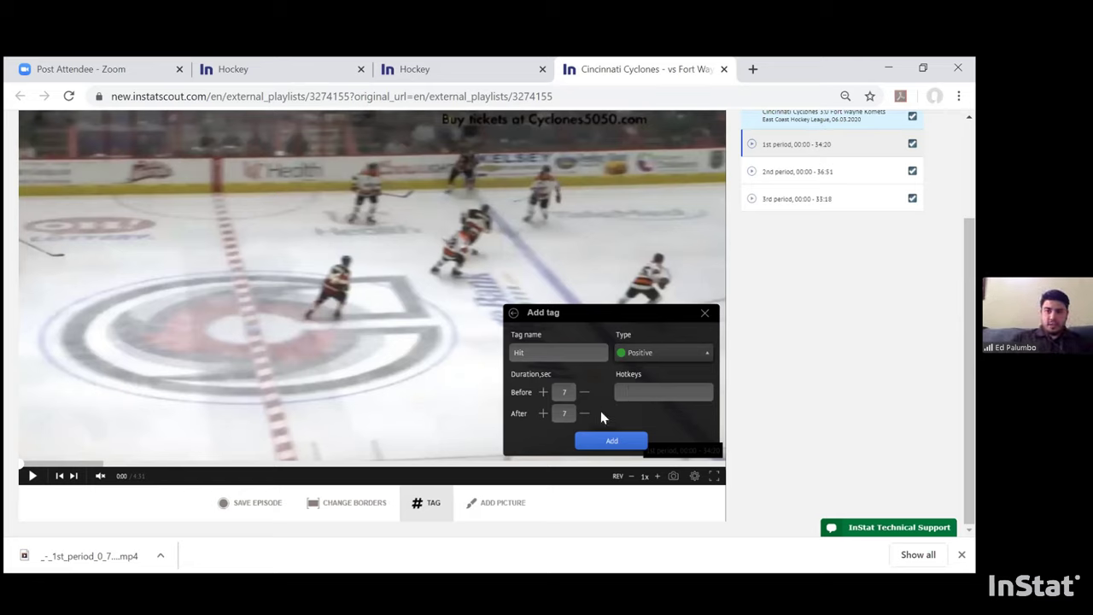
{"action": "left_click", "coordinate": [608, 441]}
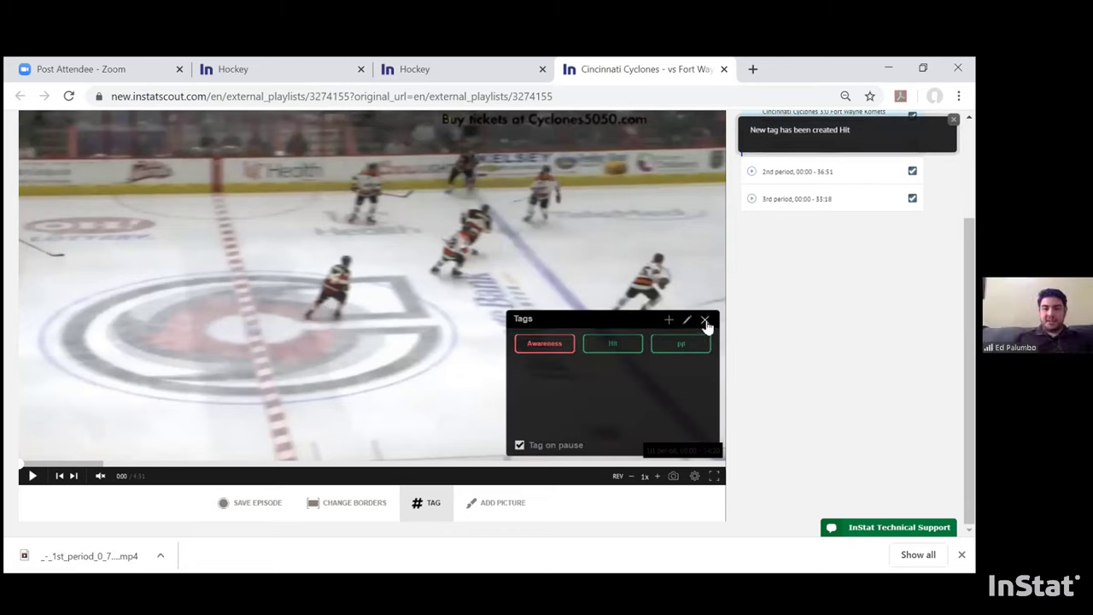
{"action": "left_click", "coordinate": [572, 355]}
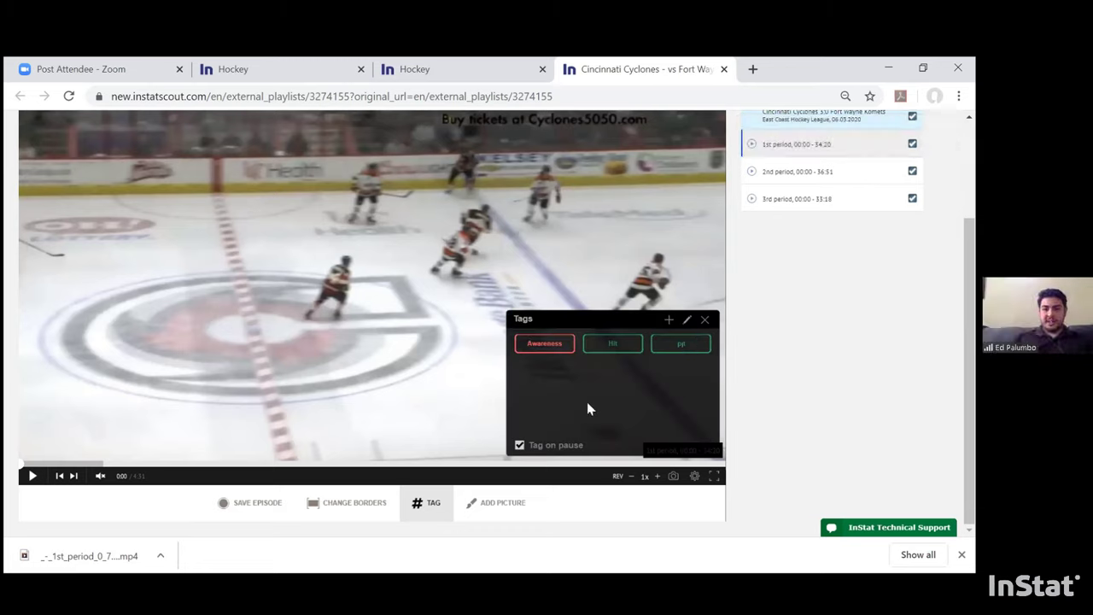
{"action": "left_click", "coordinate": [705, 320]}
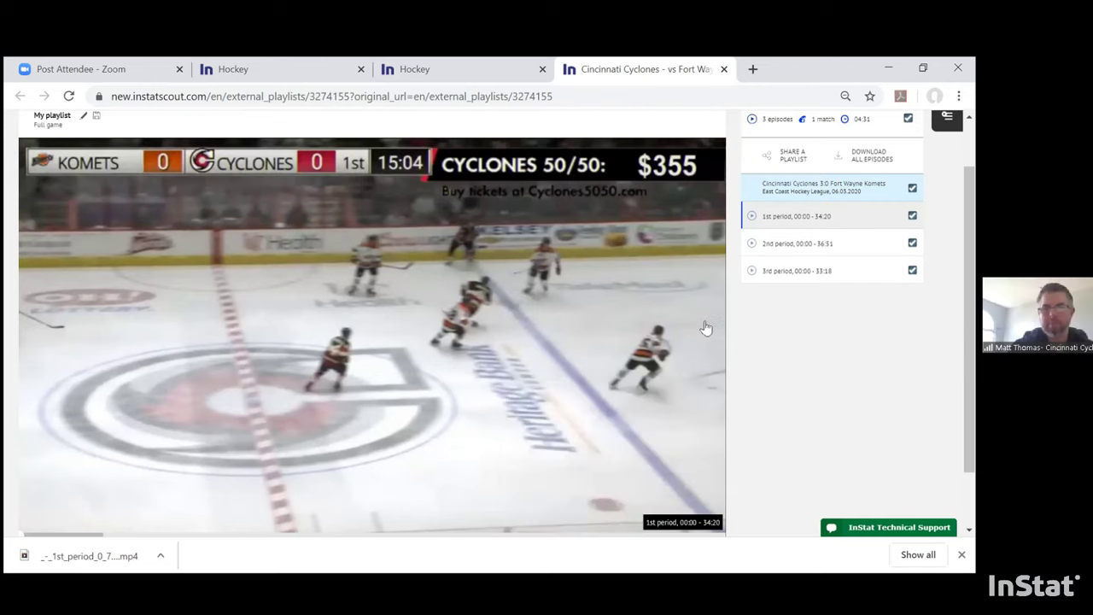
Play the 1st period video for a few seconds and pause it.
{"action": "scroll", "coordinate": [434, 414], "scroll_direction": "down", "scroll_amount": 1}
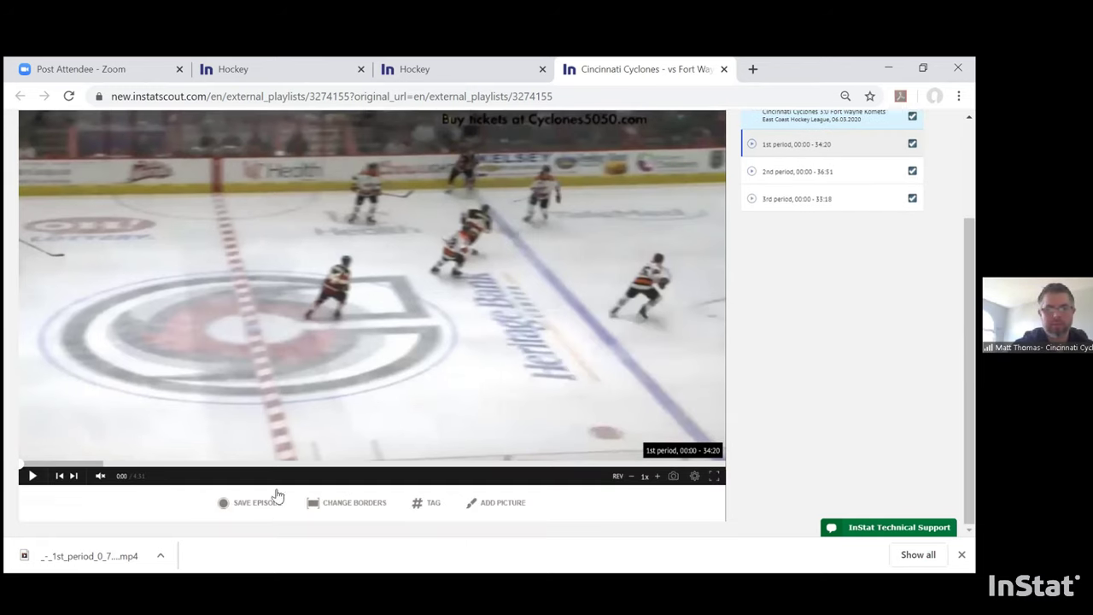
{"action": "left_click", "coordinate": [32, 479]}
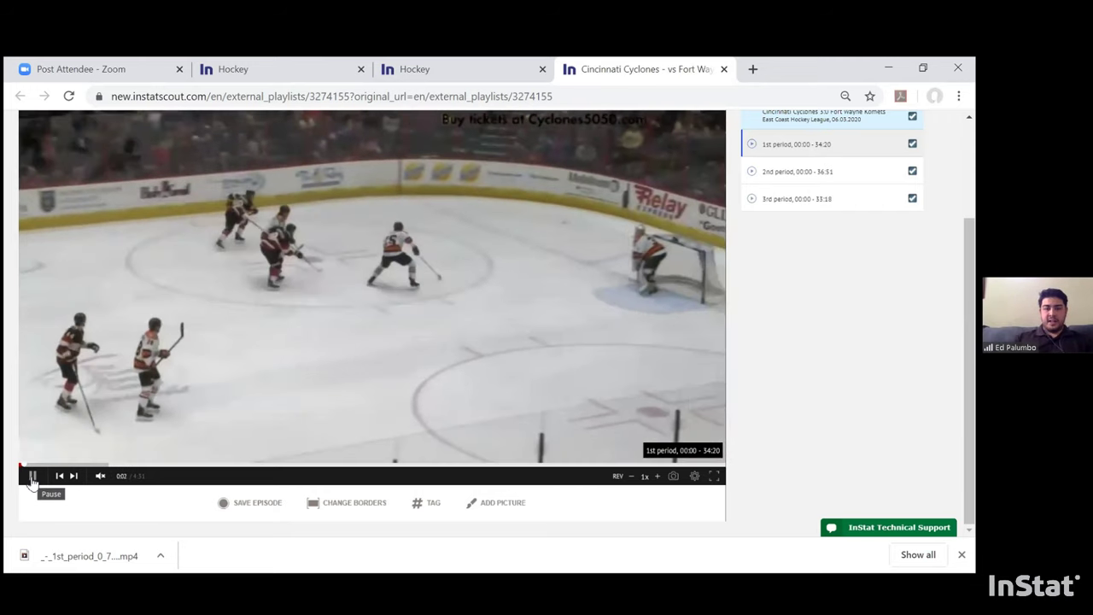
{"action": "left_click", "coordinate": [31, 480]}
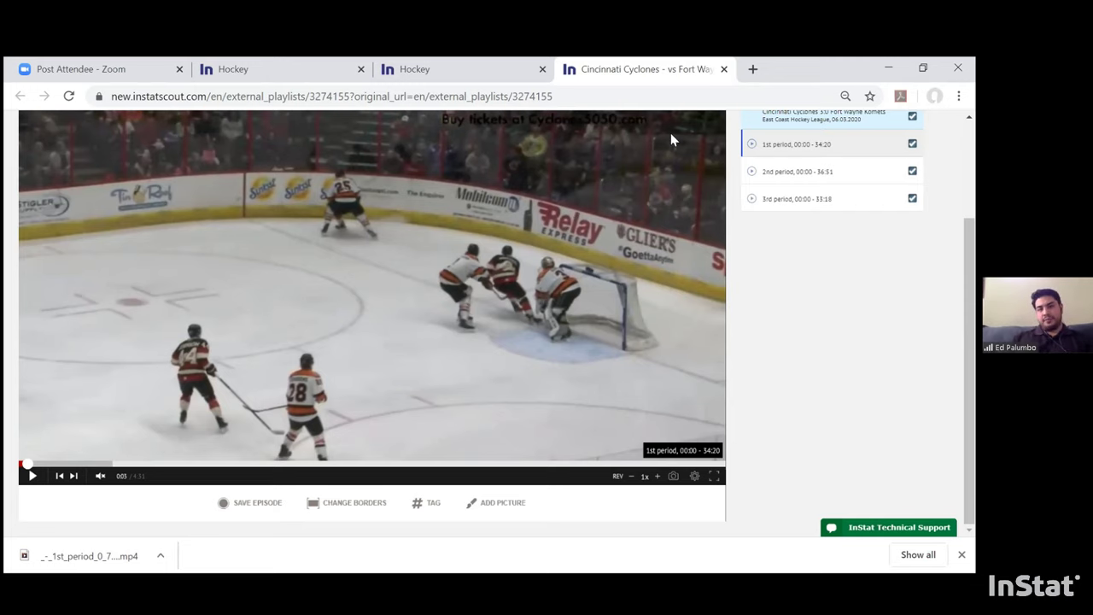
{"action": "scroll", "coordinate": [671, 139], "scroll_direction": "up", "scroll_amount": 1}
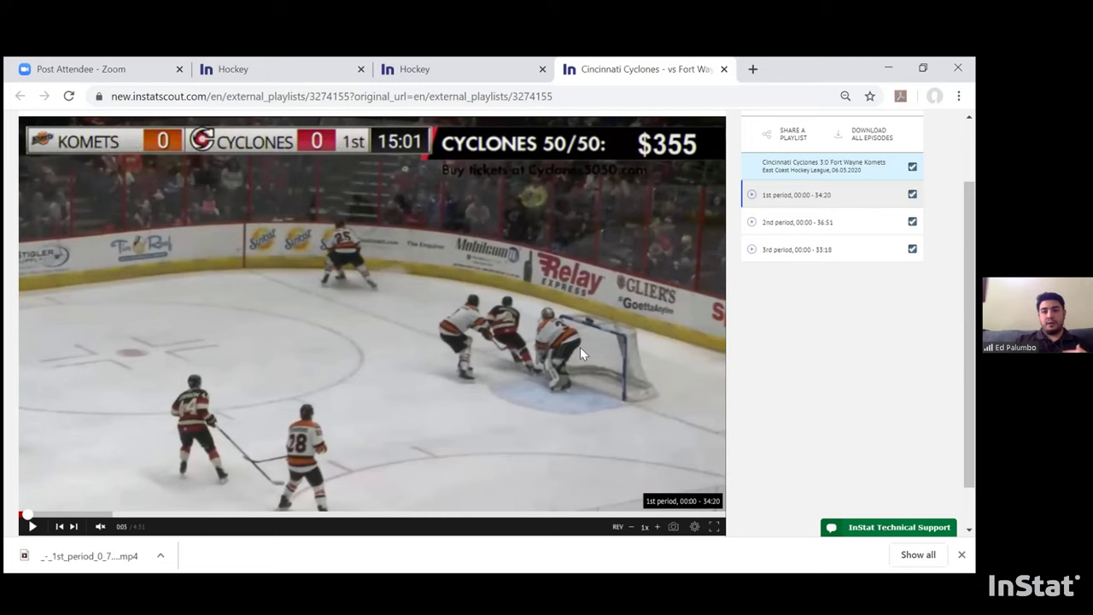
Close the playlist page and open the list of saved tags from the account profile.
{"action": "left_click", "coordinate": [722, 69]}
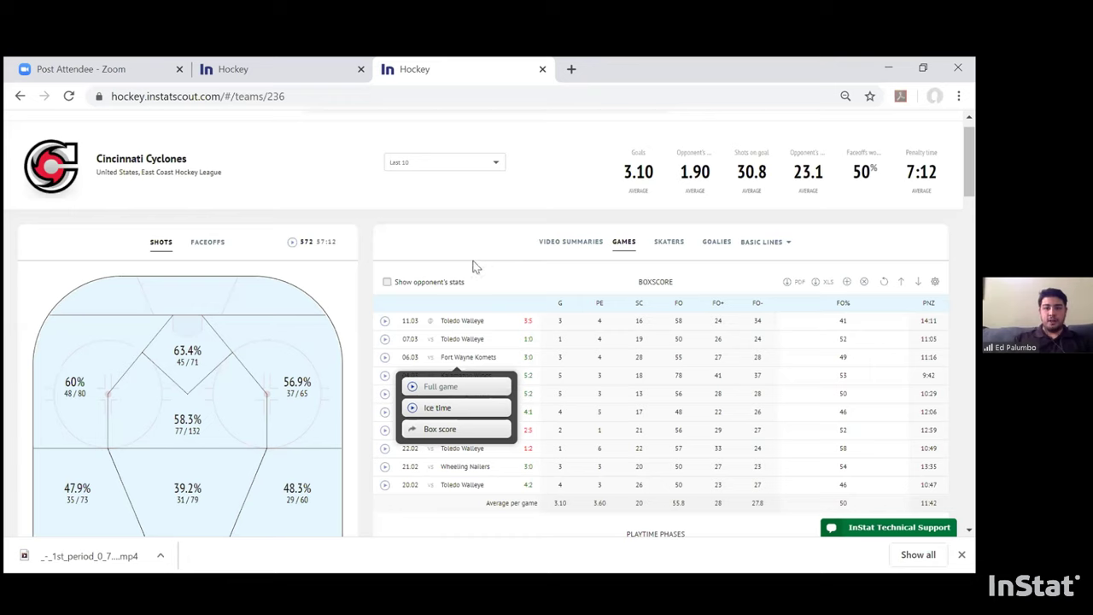
{"action": "left_click", "coordinate": [512, 260]}
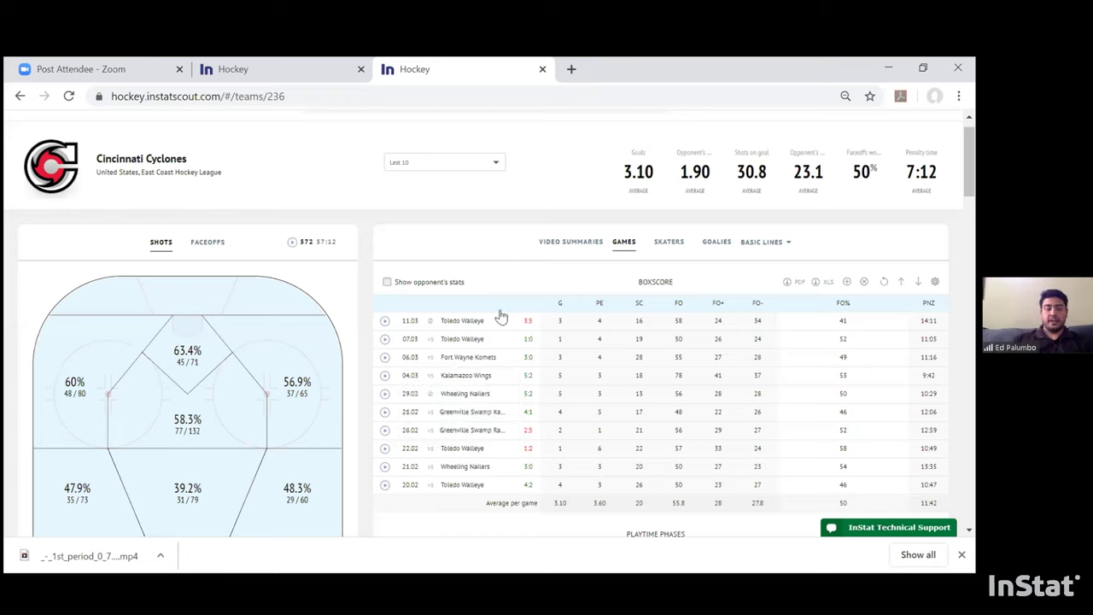
{"action": "left_click", "coordinate": [462, 325]}
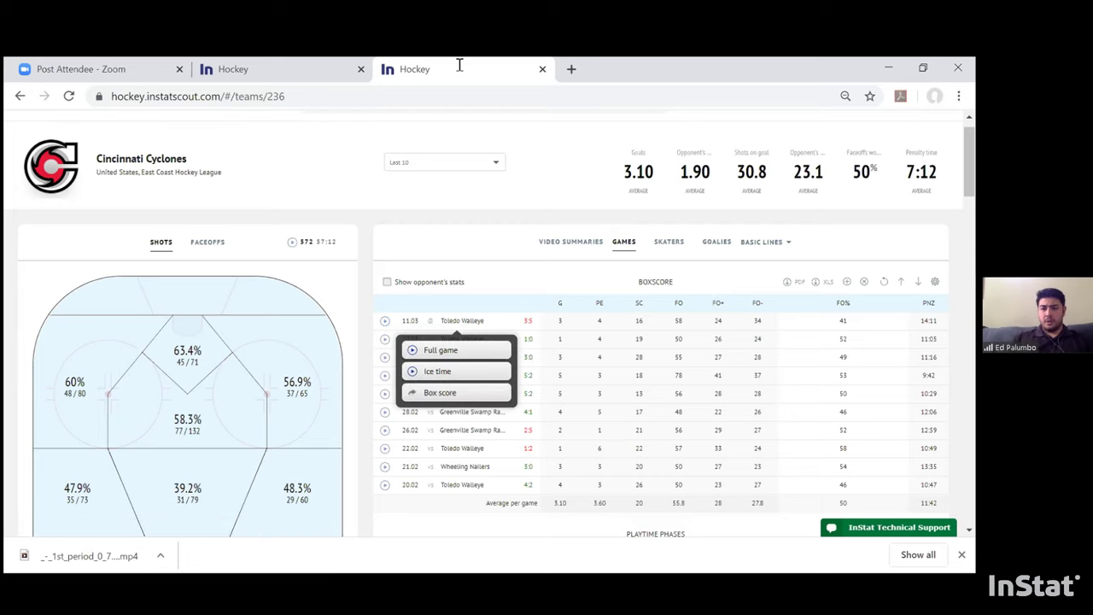
{"action": "scroll", "coordinate": [554, 194], "scroll_direction": "up", "scroll_amount": 1}
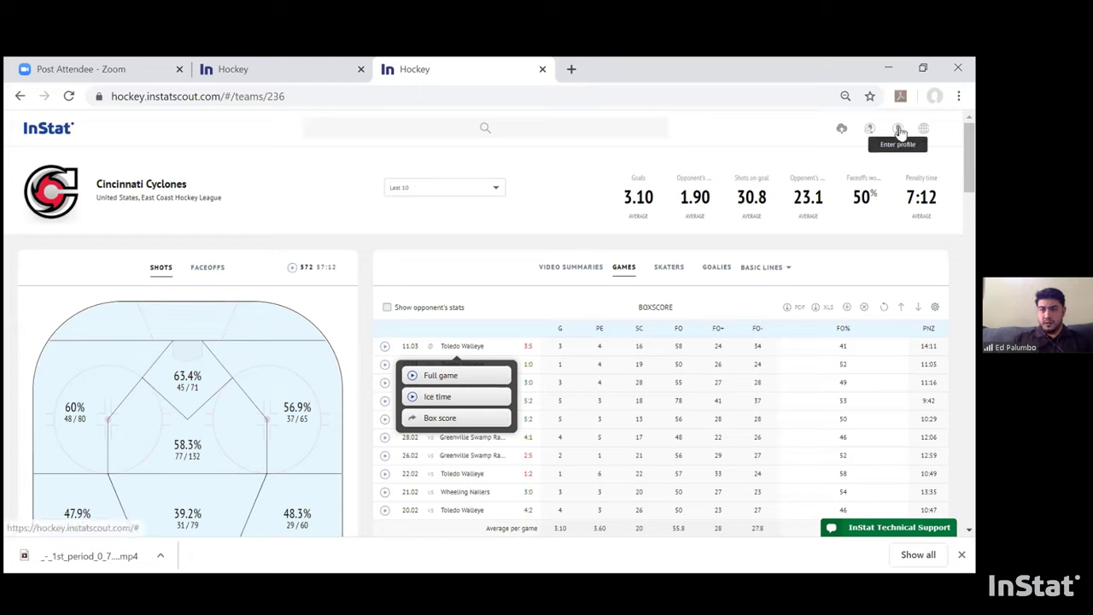
{"action": "mouse_move", "coordinate": [899, 130]}
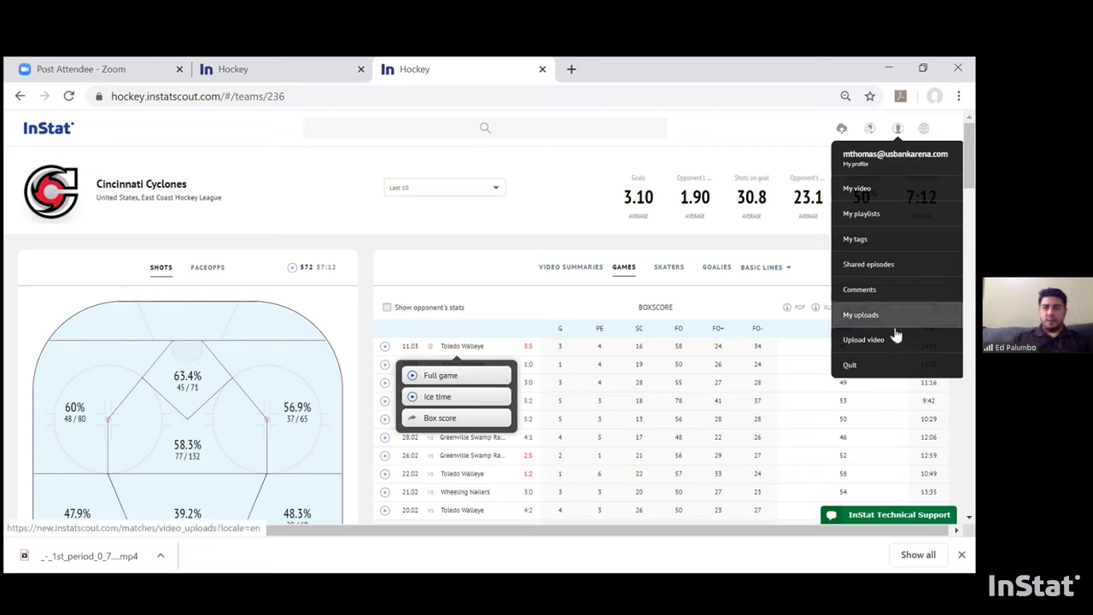
{"action": "left_click", "coordinate": [859, 242]}
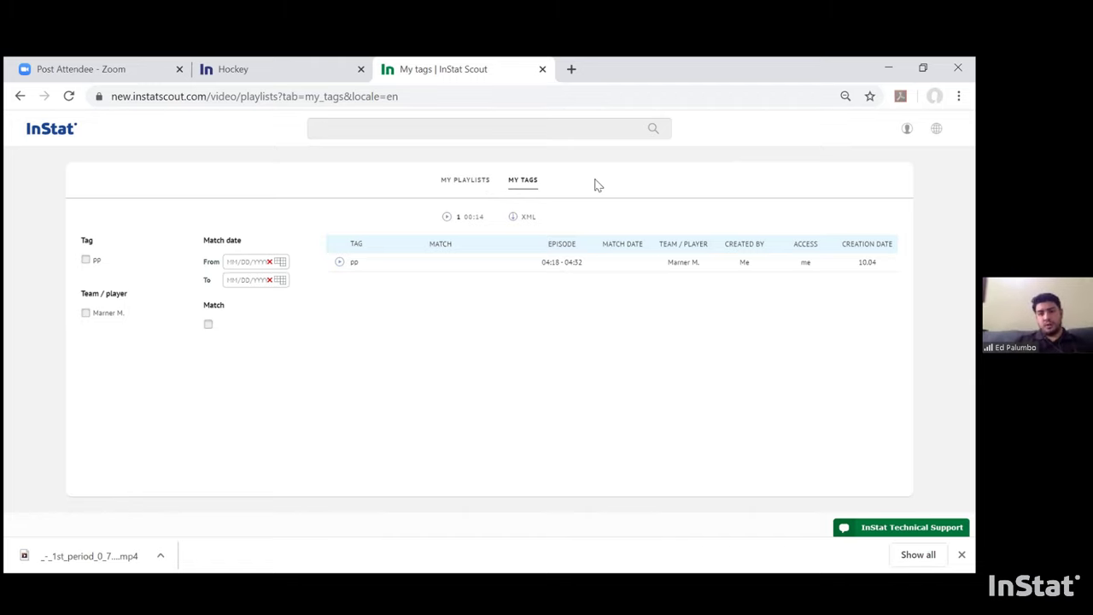
Show the saved playlists and delete the Dmen folder.
{"action": "left_click", "coordinate": [465, 186]}
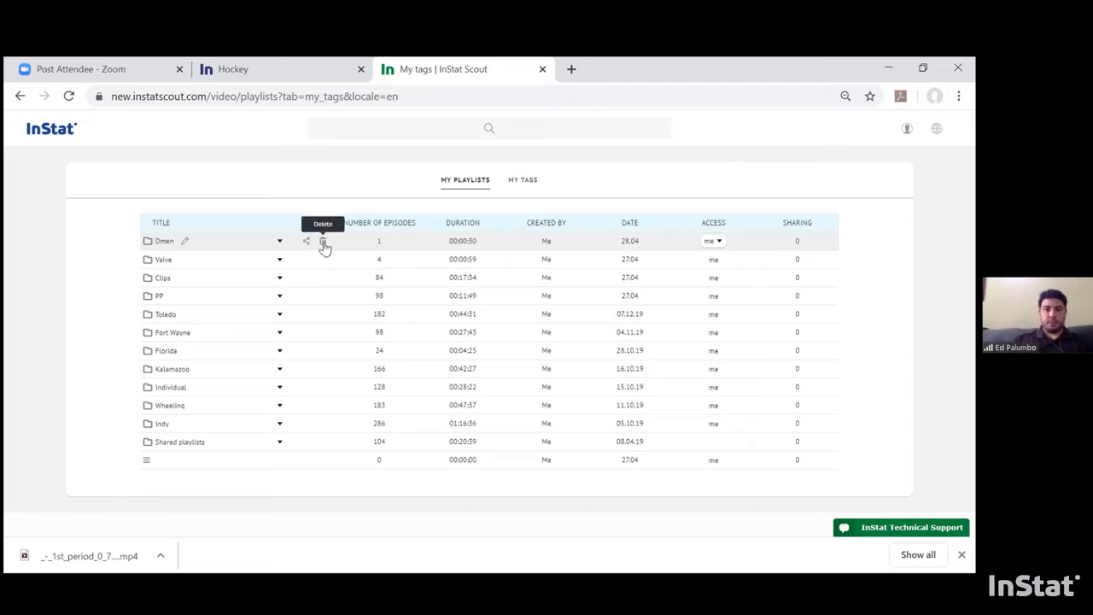
{"action": "left_click", "coordinate": [324, 243]}
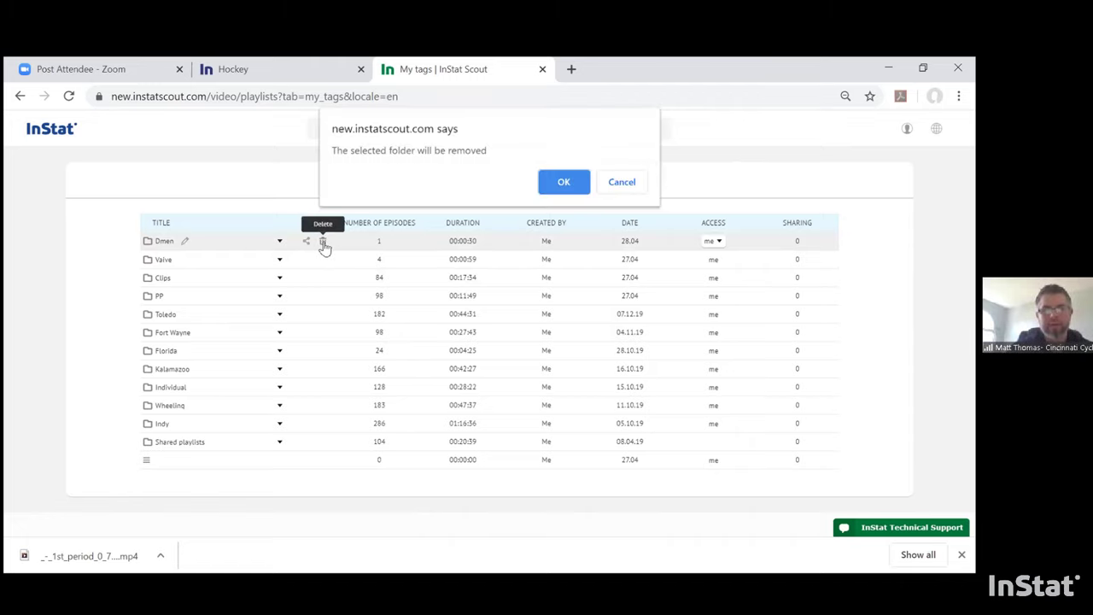
{"action": "left_click", "coordinate": [564, 184]}
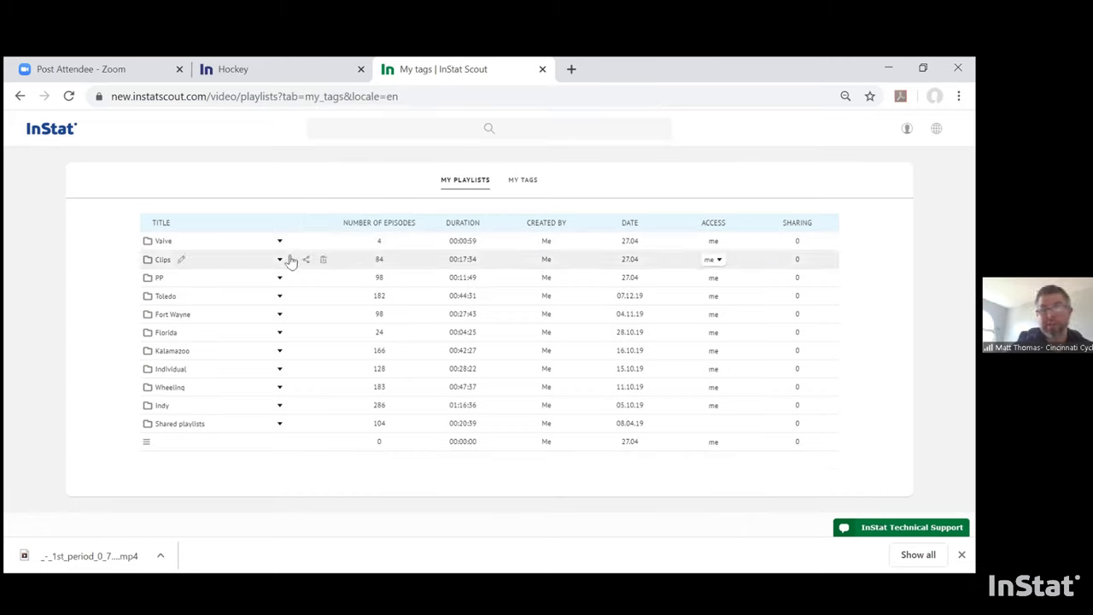
View the access options of the first playlist folder and close the playlists page.
{"action": "left_click", "coordinate": [719, 244]}
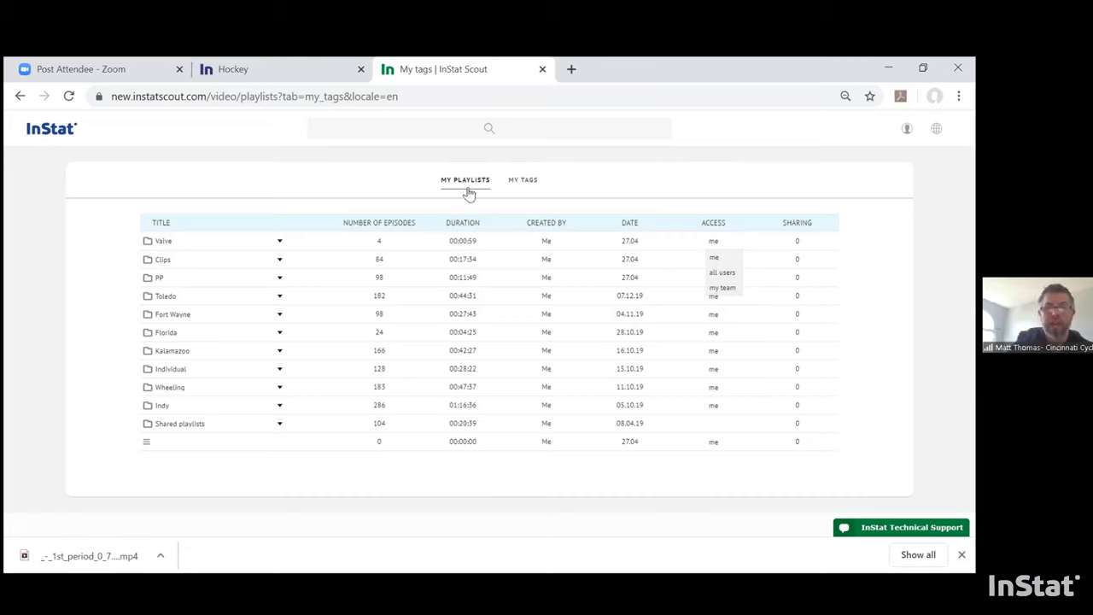
{"action": "left_click", "coordinate": [543, 69]}
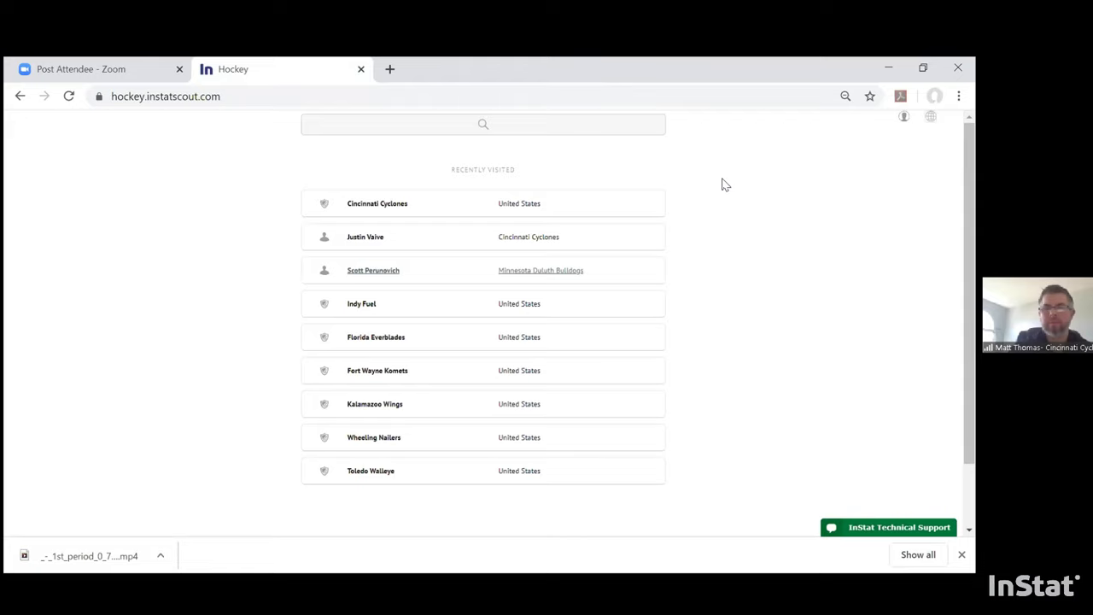
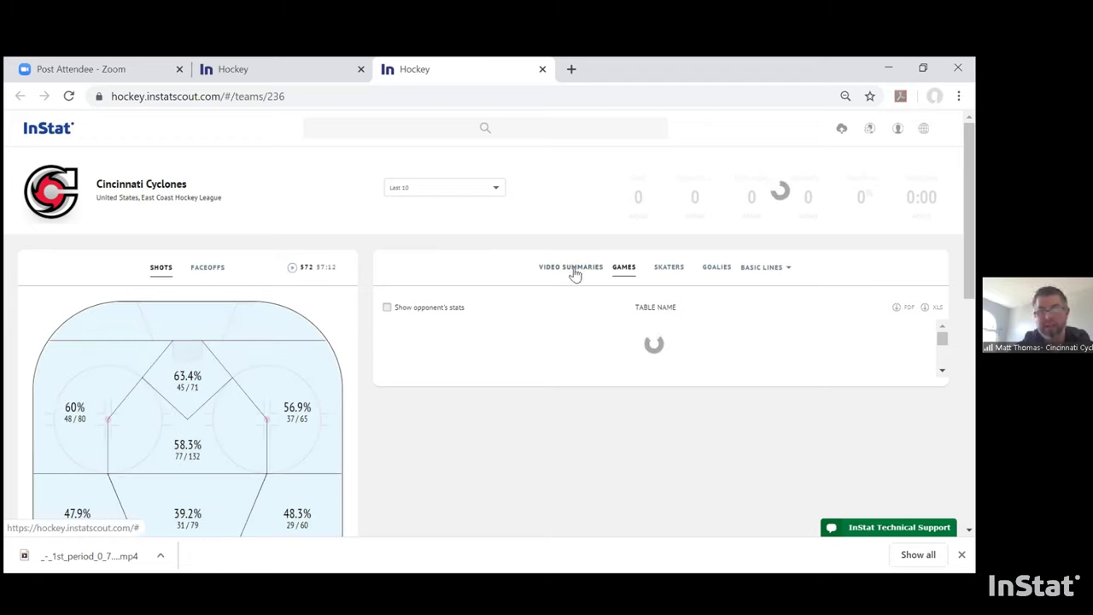
Open the Cincinnati Cyclones' video summaries and examine the available actions, such as Power play performances.
{"action": "left_click", "coordinate": [573, 271]}
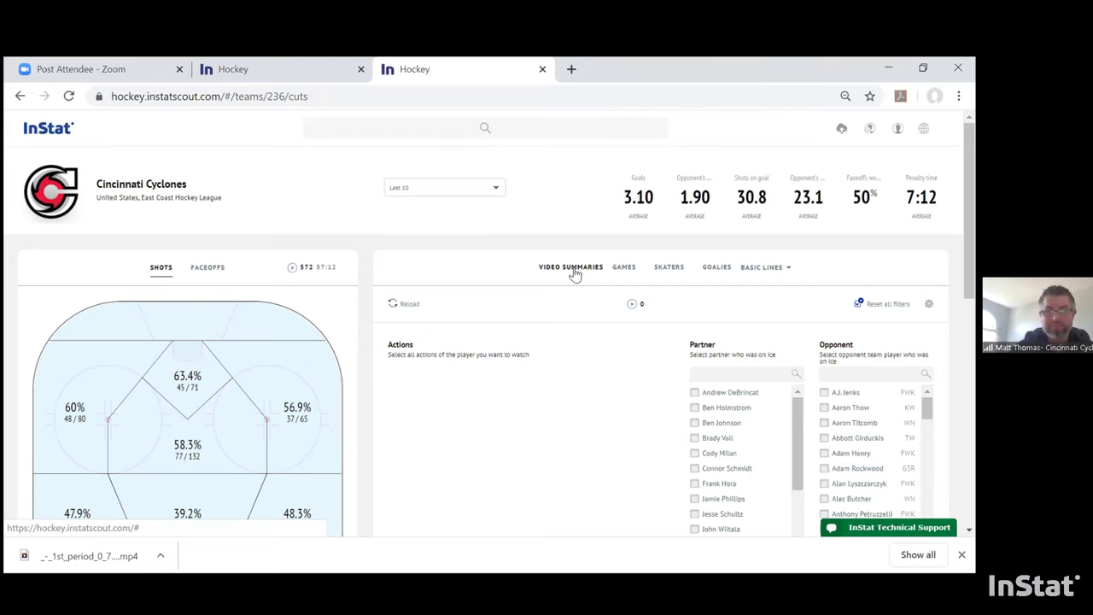
{"action": "scroll", "coordinate": [397, 316], "scroll_direction": "down", "scroll_amount": 3}
{"action": "scroll", "coordinate": [397, 316], "scroll_direction": "up", "scroll_amount": 2}
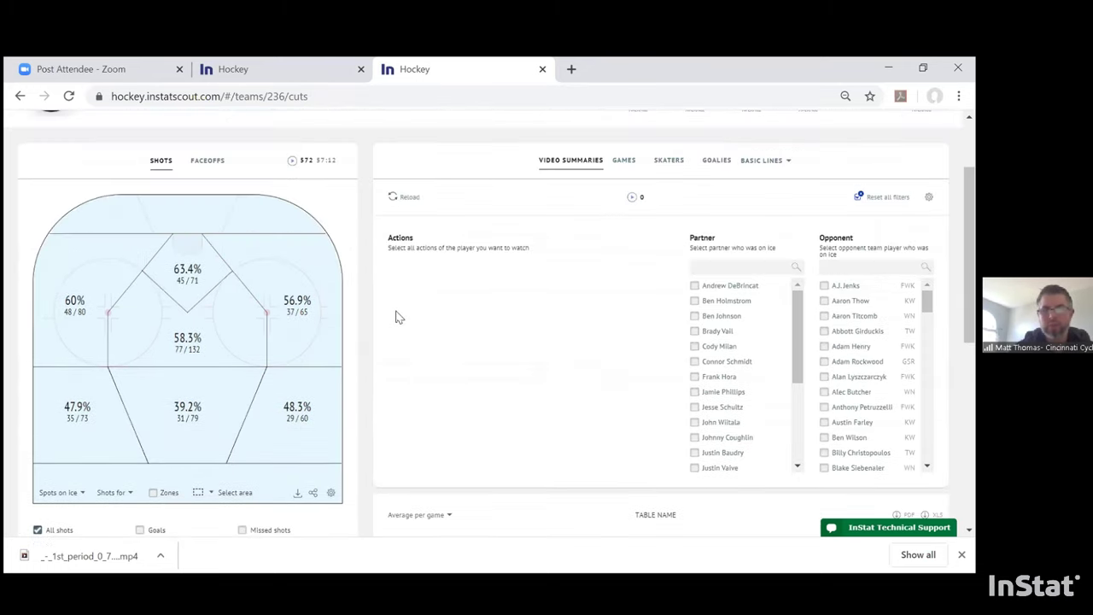
{"action": "scroll", "coordinate": [398, 317], "scroll_direction": "up", "scroll_amount": 1}
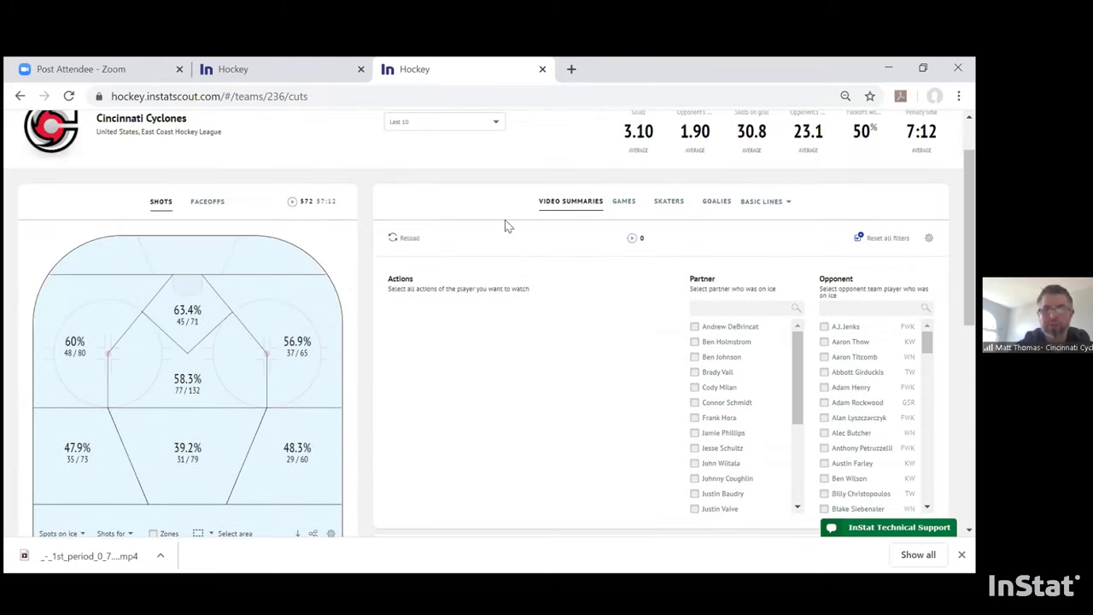
{"action": "left_click", "coordinate": [570, 205]}
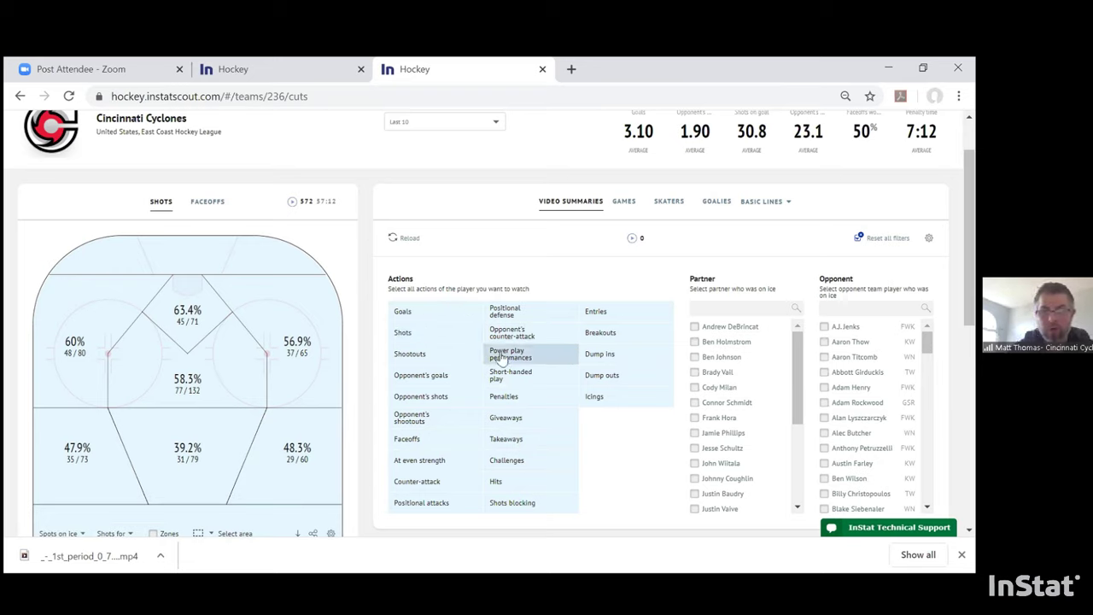
{"action": "mouse_move", "coordinate": [504, 360]}
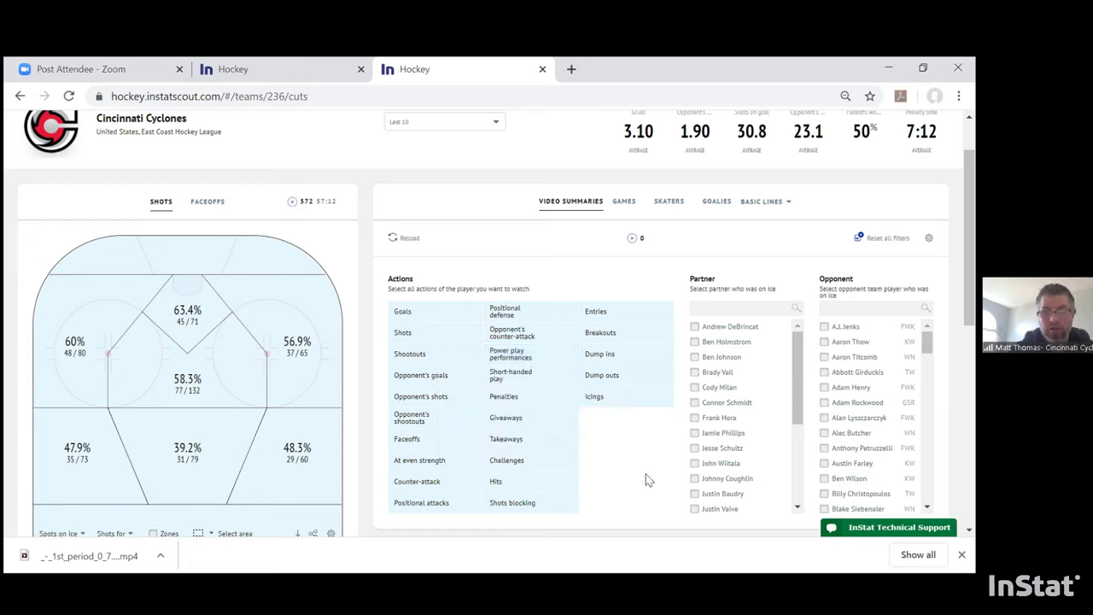
Examine the sub-options of the video summary actions, including Power play performances and Opponent's counter-attack.
{"action": "left_click", "coordinate": [551, 314]}
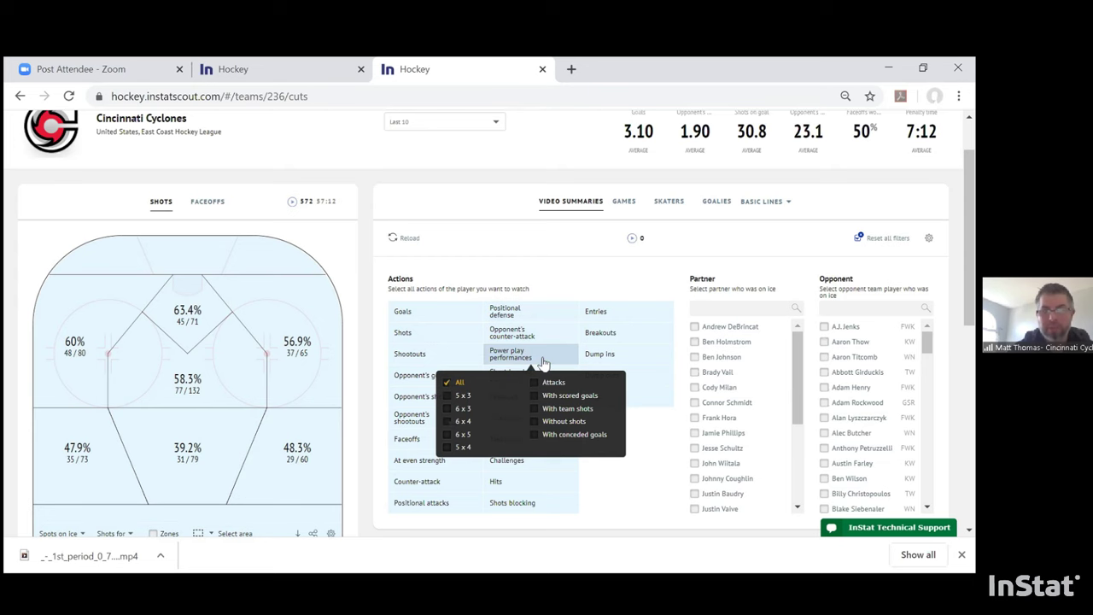
{"action": "scroll", "coordinate": [483, 381], "scroll_direction": "down", "scroll_amount": 3}
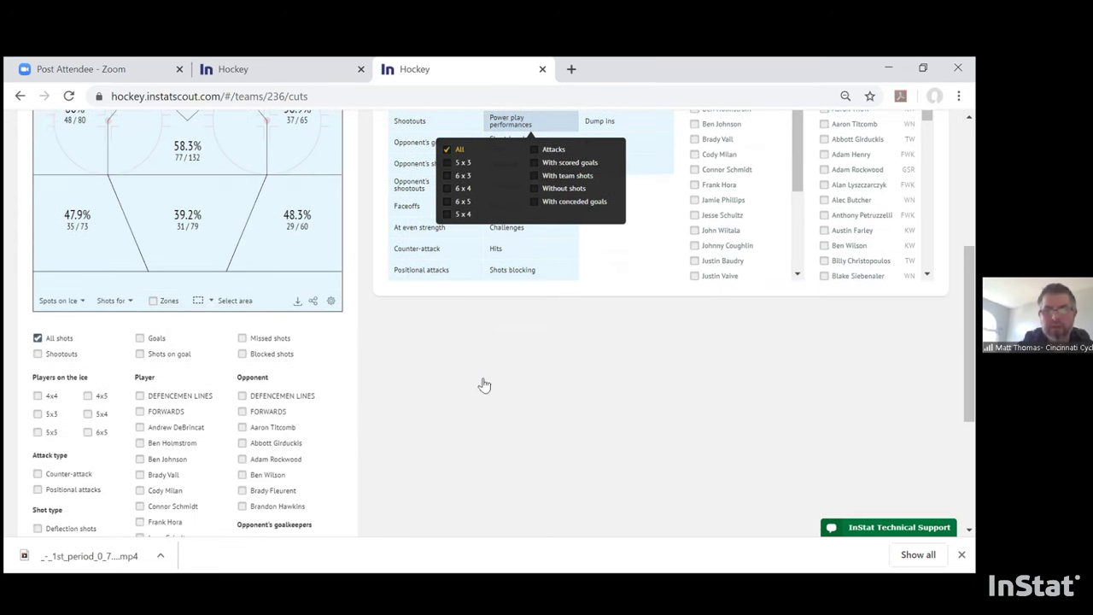
{"action": "scroll", "coordinate": [483, 377], "scroll_direction": "up", "scroll_amount": 3}
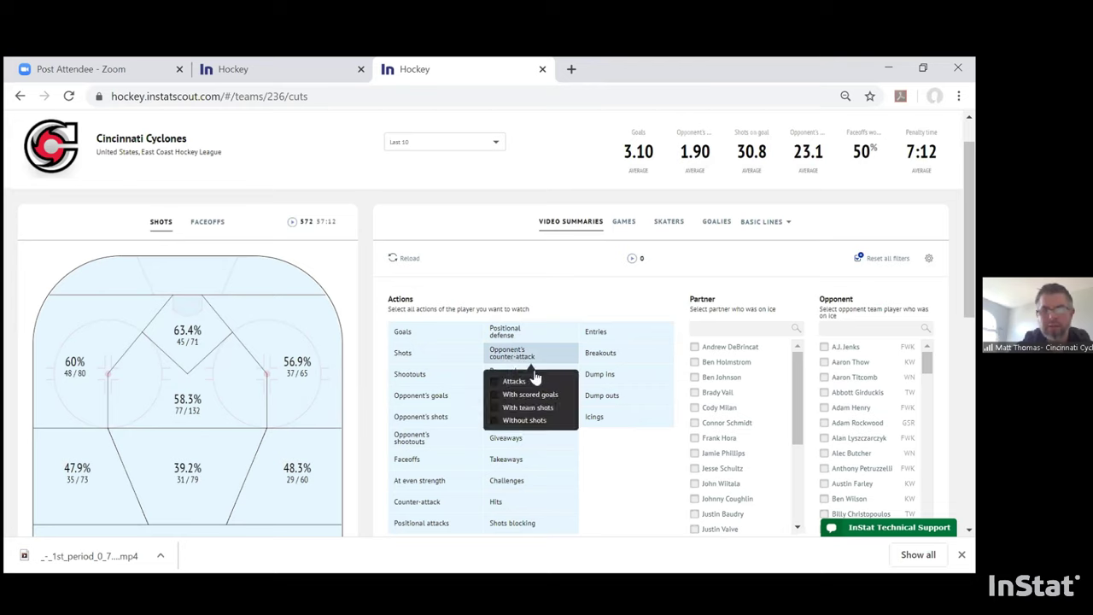
{"action": "left_click", "coordinate": [633, 260]}
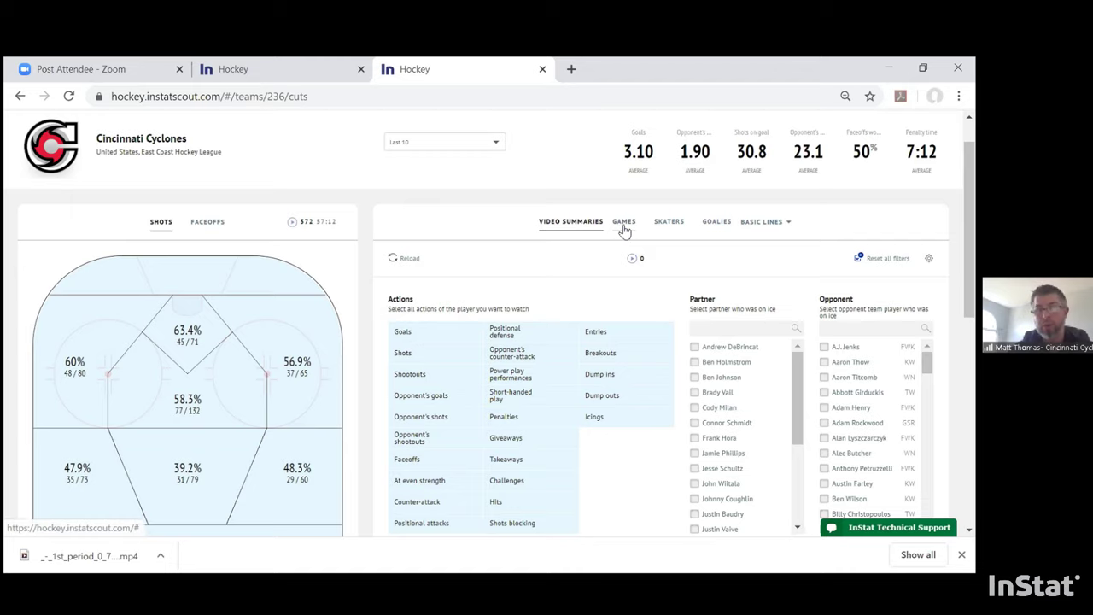
Open the Cincinnati Cyclones' games statistics and view the available game range options without changing the range.
{"action": "left_click", "coordinate": [624, 224]}
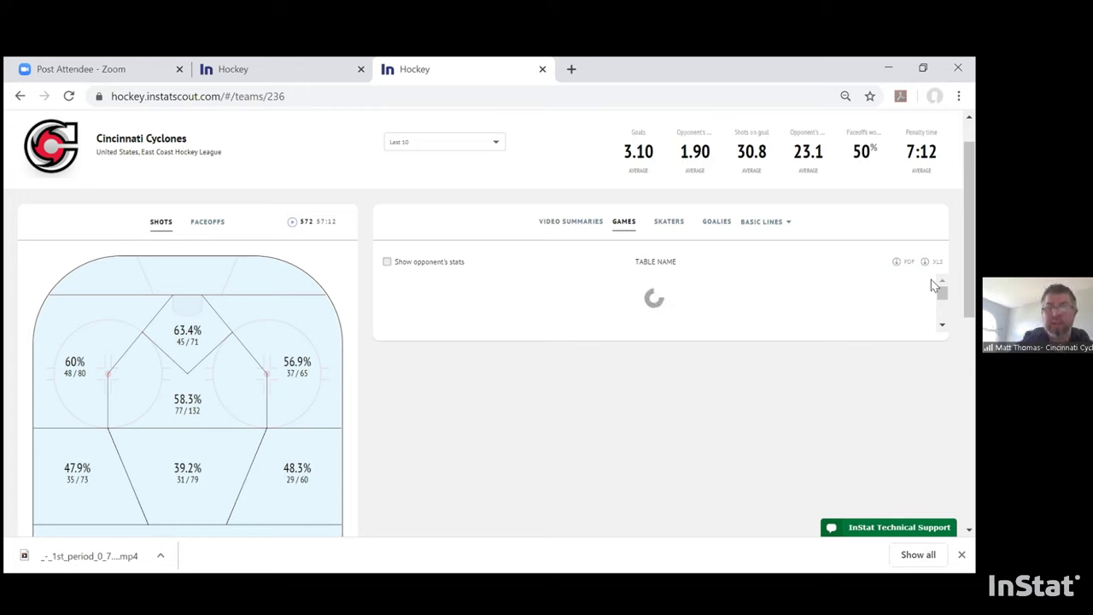
{"action": "left_click", "coordinate": [496, 142]}
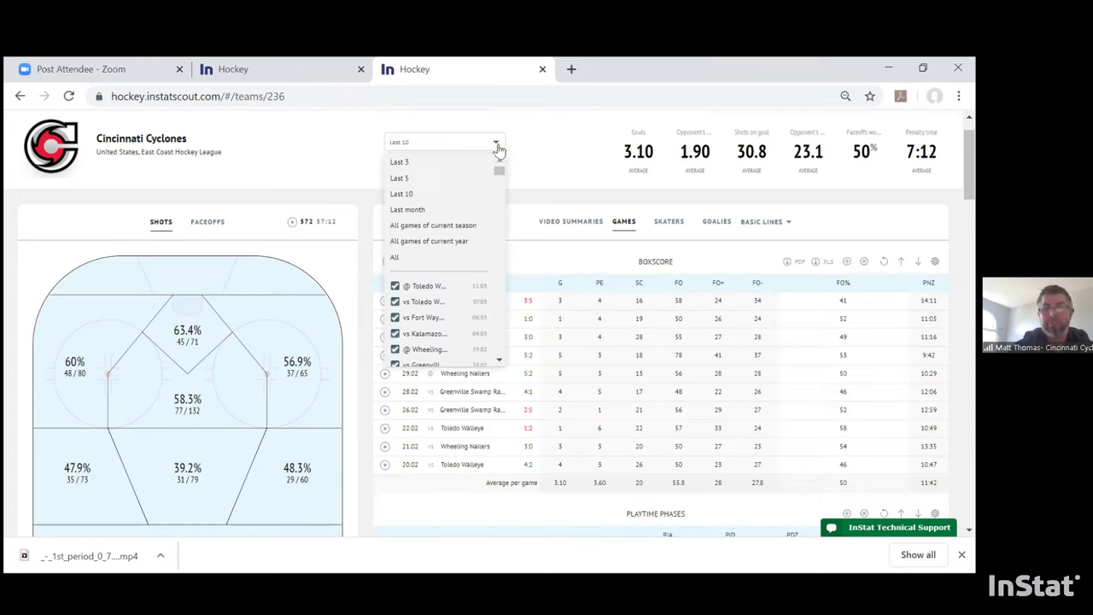
{"action": "left_click", "coordinate": [547, 166]}
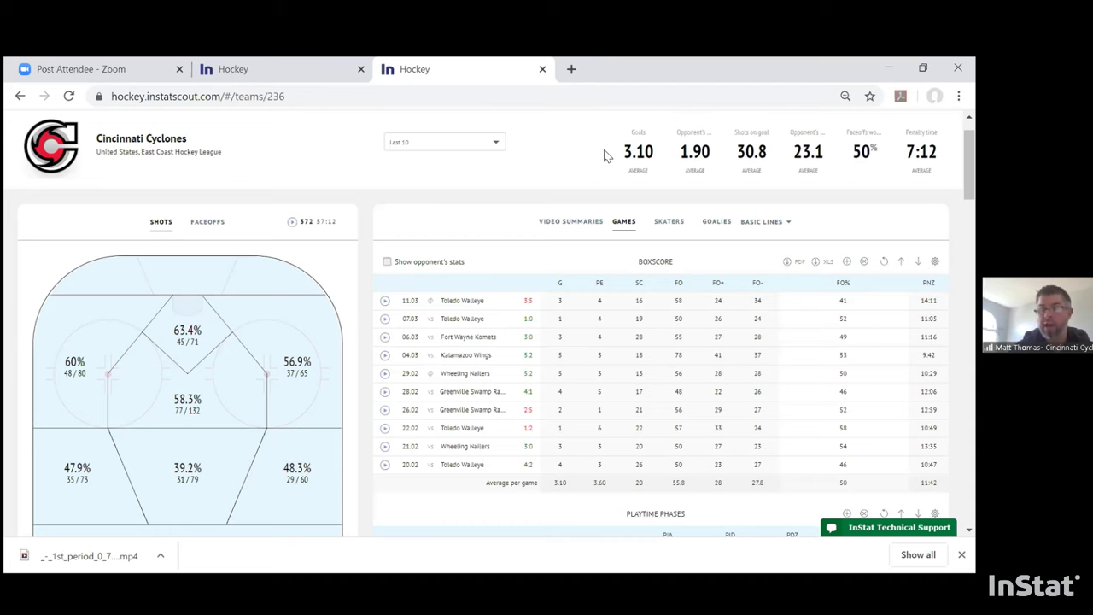
In the Boxscore table's parameters, deselect Goals, Penalties, Faceoffs, Faceoffs won, Faceoffs lost, Faceoffs won, % and Scoring chances.
{"action": "left_click", "coordinate": [935, 262]}
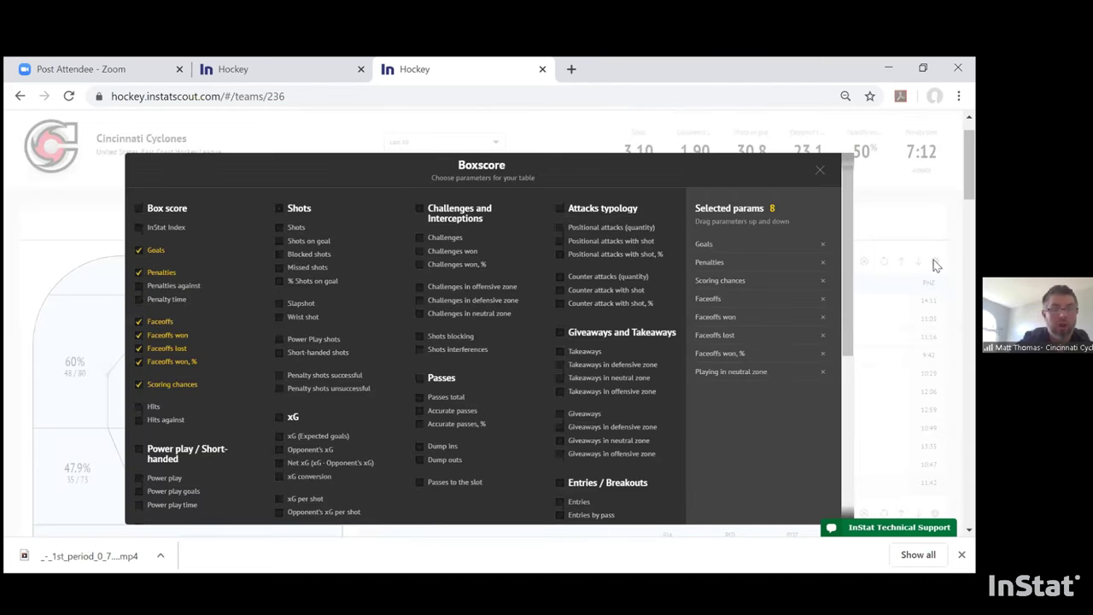
{"action": "left_click", "coordinate": [138, 250]}
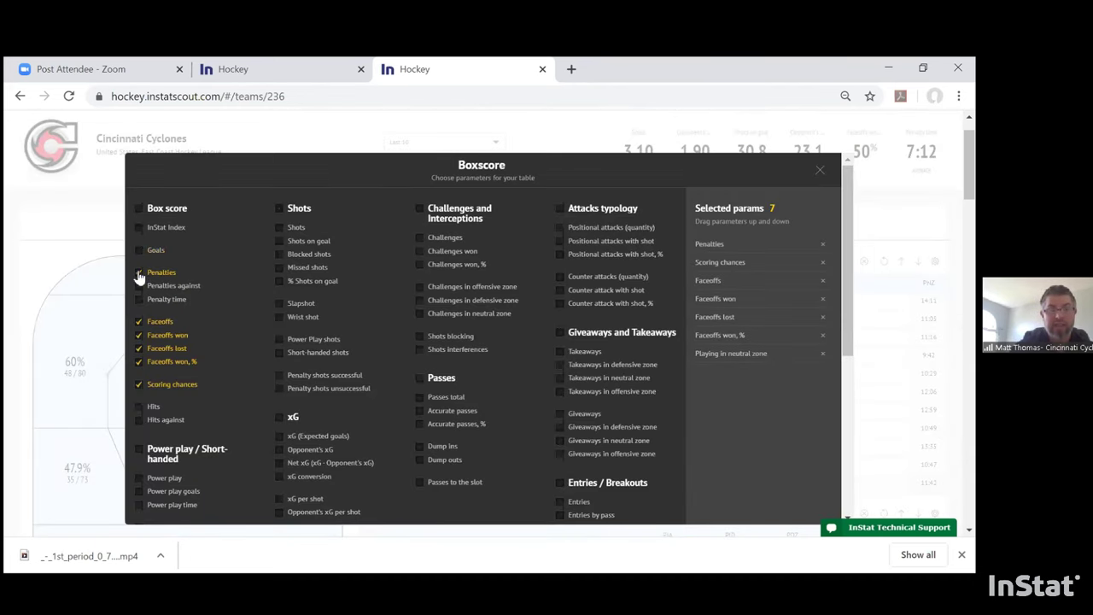
{"action": "left_click", "coordinate": [138, 273]}
{"action": "left_click", "coordinate": [139, 322]}
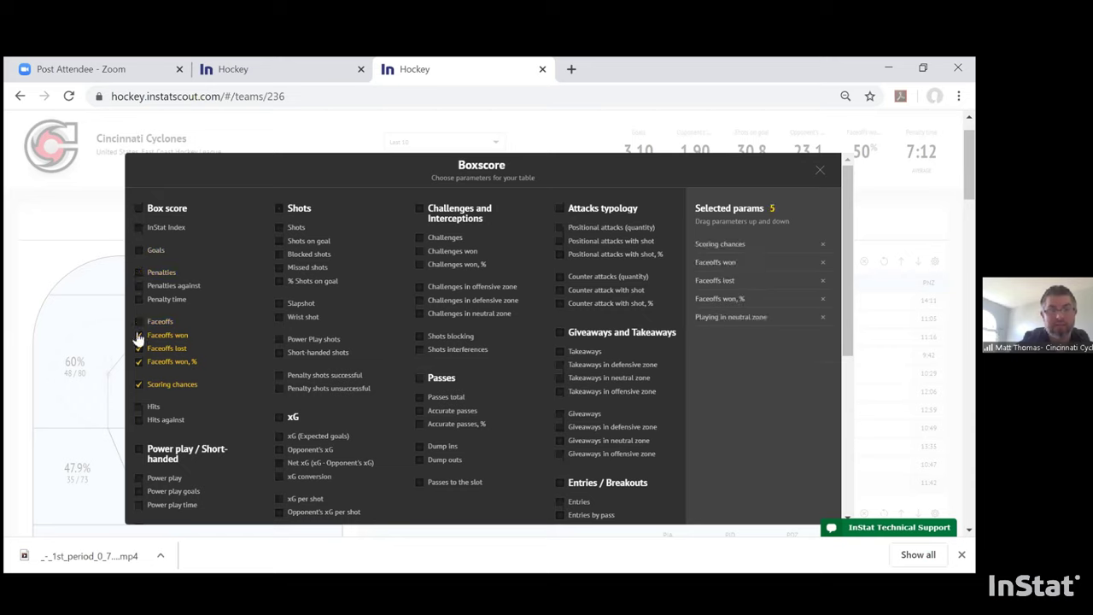
{"action": "left_click", "coordinate": [138, 336]}
{"action": "left_click", "coordinate": [139, 349]}
{"action": "left_click", "coordinate": [139, 361]}
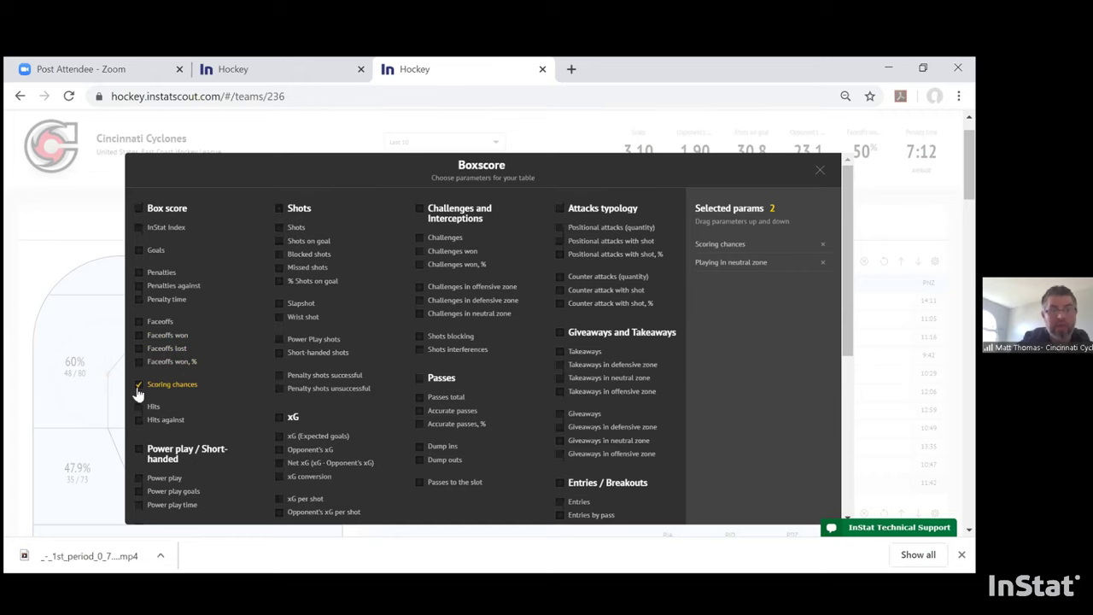
{"action": "left_click", "coordinate": [138, 386]}
Add the whole Power play / Short-handed parameter group to the Boxscore table and apply the selection.
{"action": "left_click", "coordinate": [139, 450]}
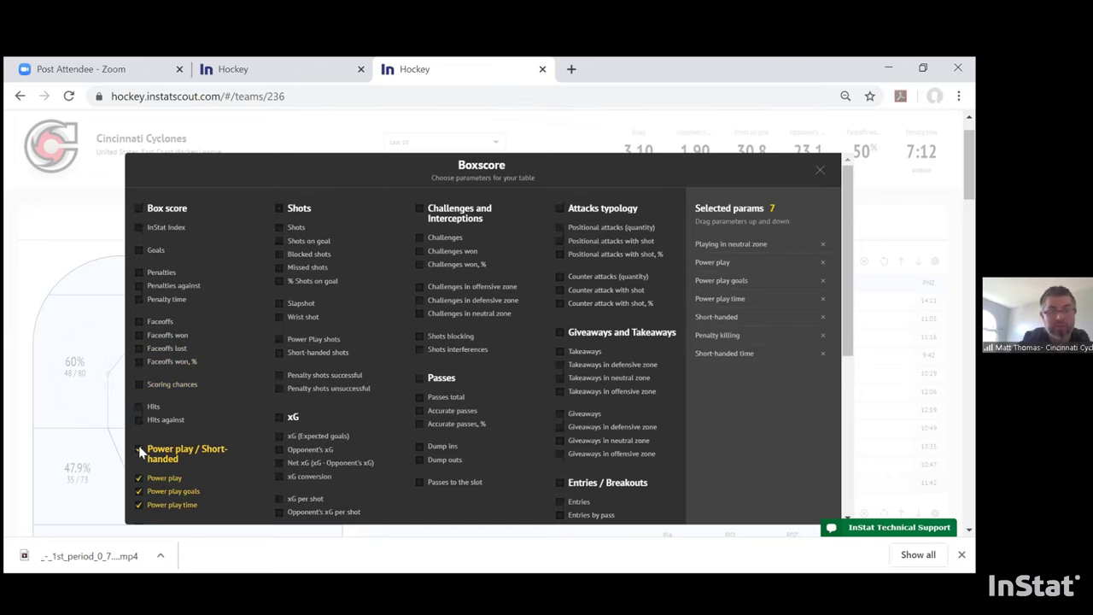
{"action": "scroll", "coordinate": [248, 422], "scroll_direction": "down", "scroll_amount": 4}
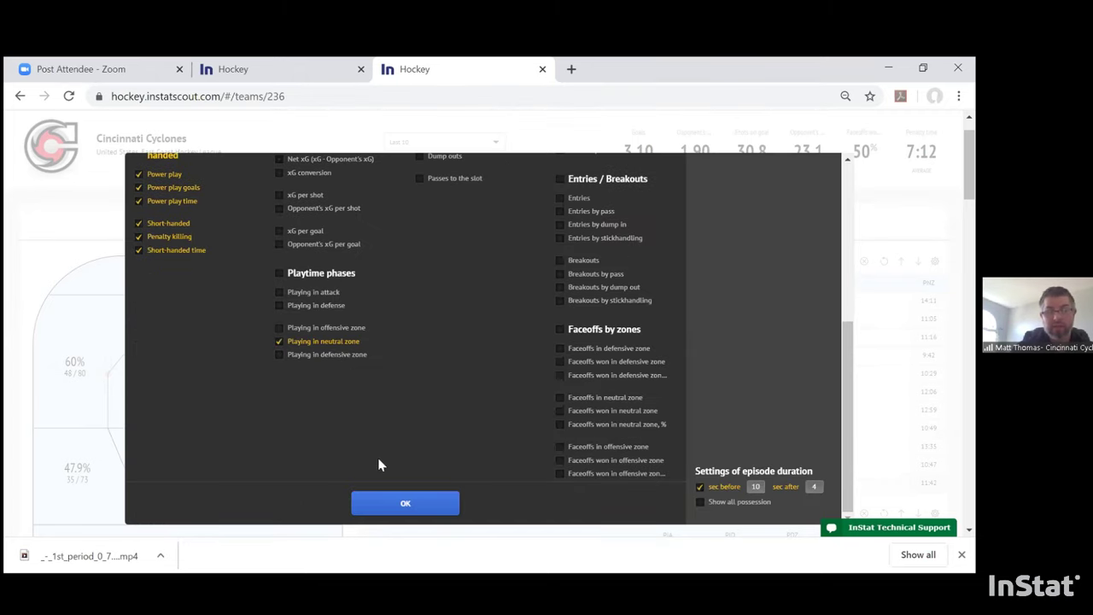
{"action": "left_click", "coordinate": [404, 505]}
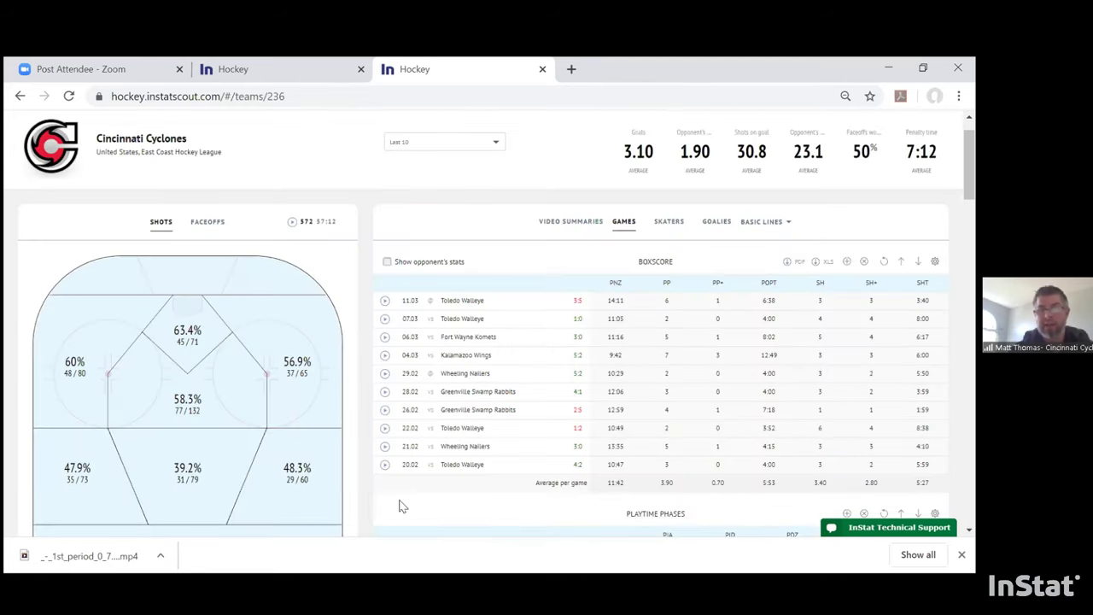
Play the power play clips from the 07.03 Toledo Walleye game, pause the video and close the playlist.
{"action": "left_click", "coordinate": [669, 325]}
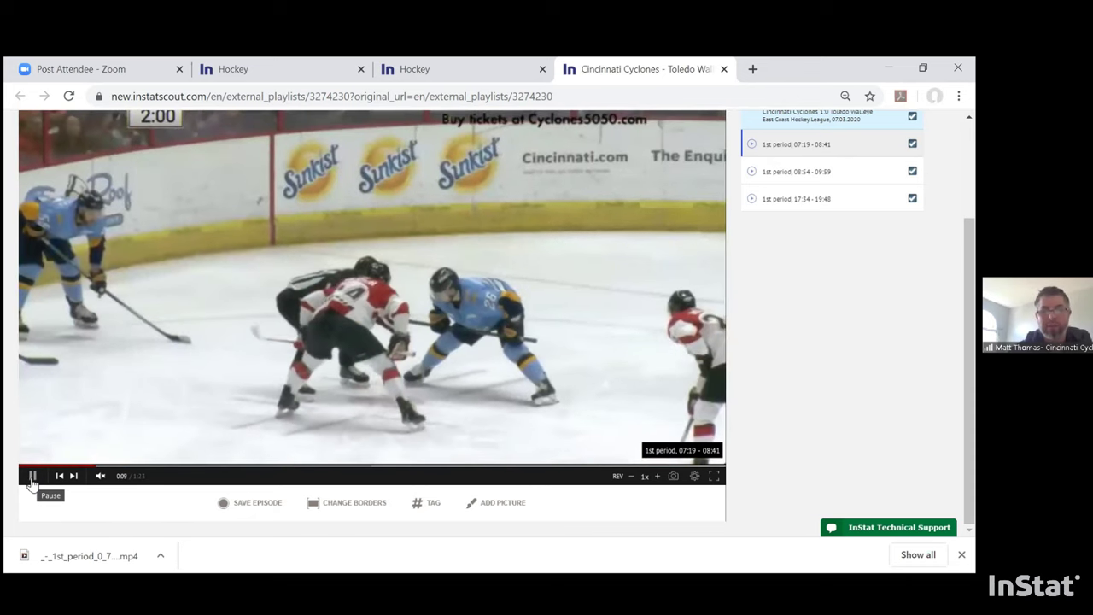
{"action": "left_click", "coordinate": [32, 479]}
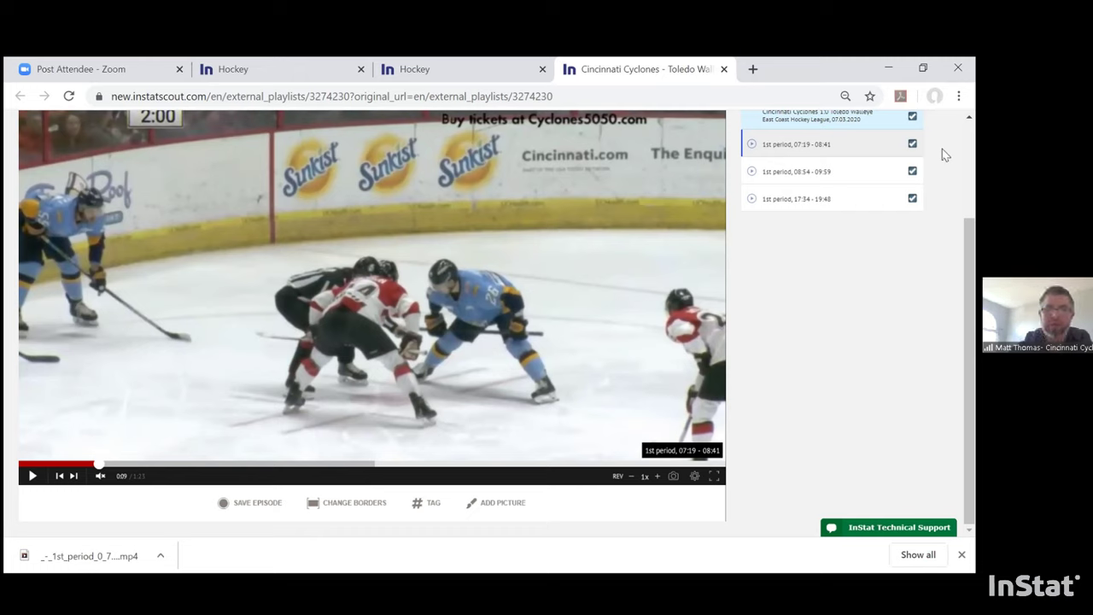
{"action": "left_click", "coordinate": [723, 69]}
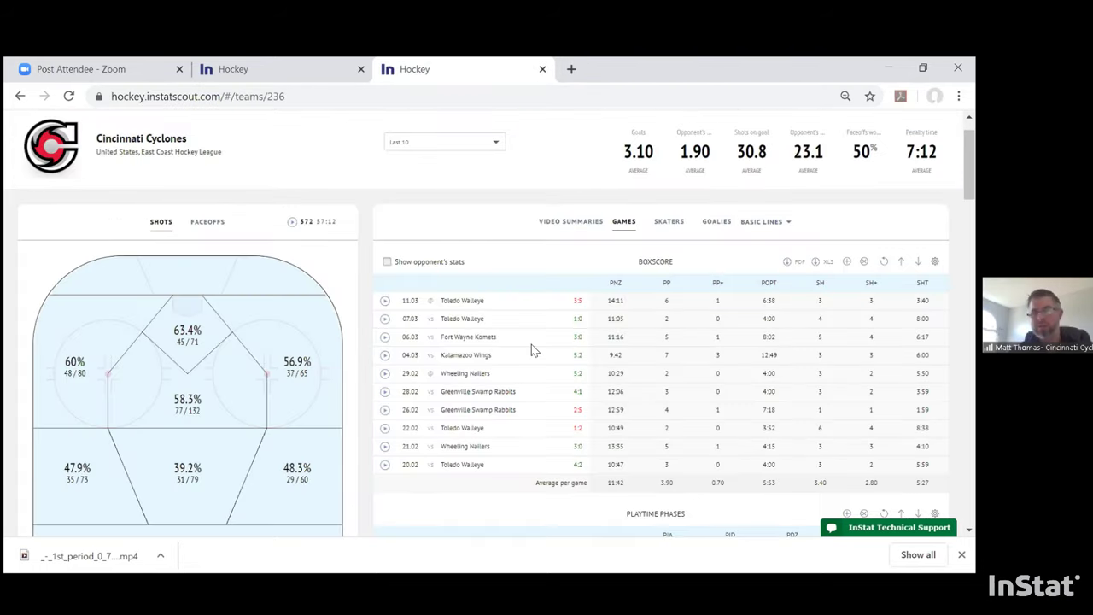